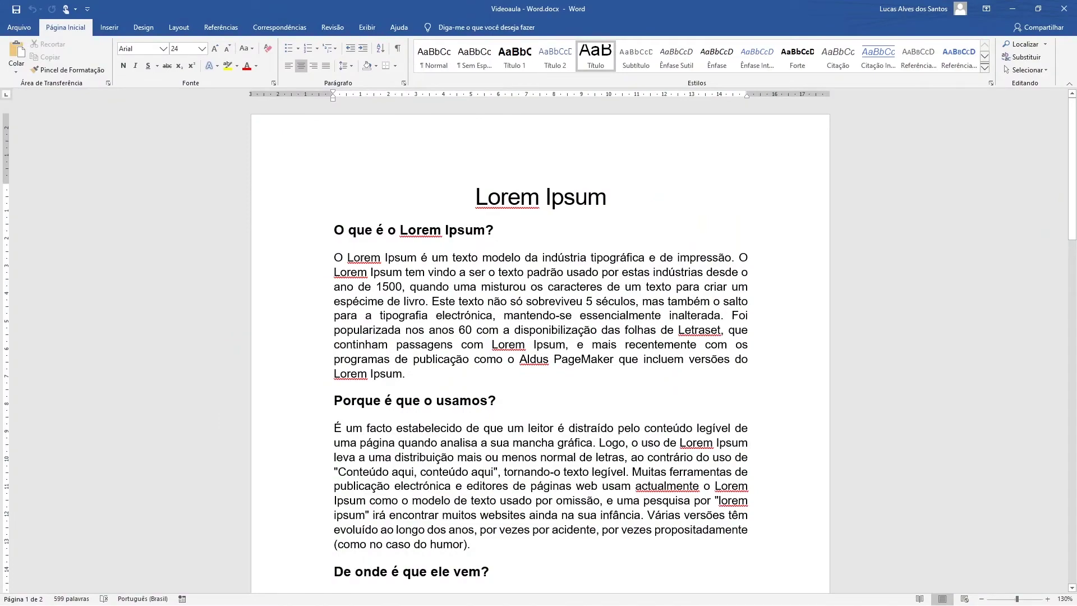
Look through the Lorem Ipsum document and examine the structure of the continents table at its end.
scroll(522, 333, "down", 12)
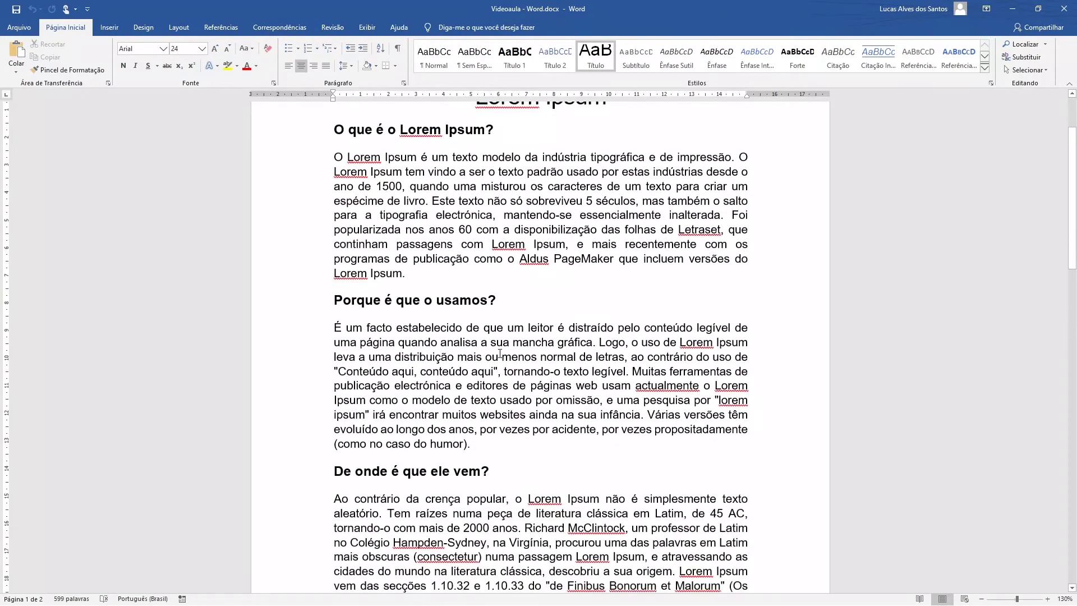
scroll(500, 353, "down", 14)
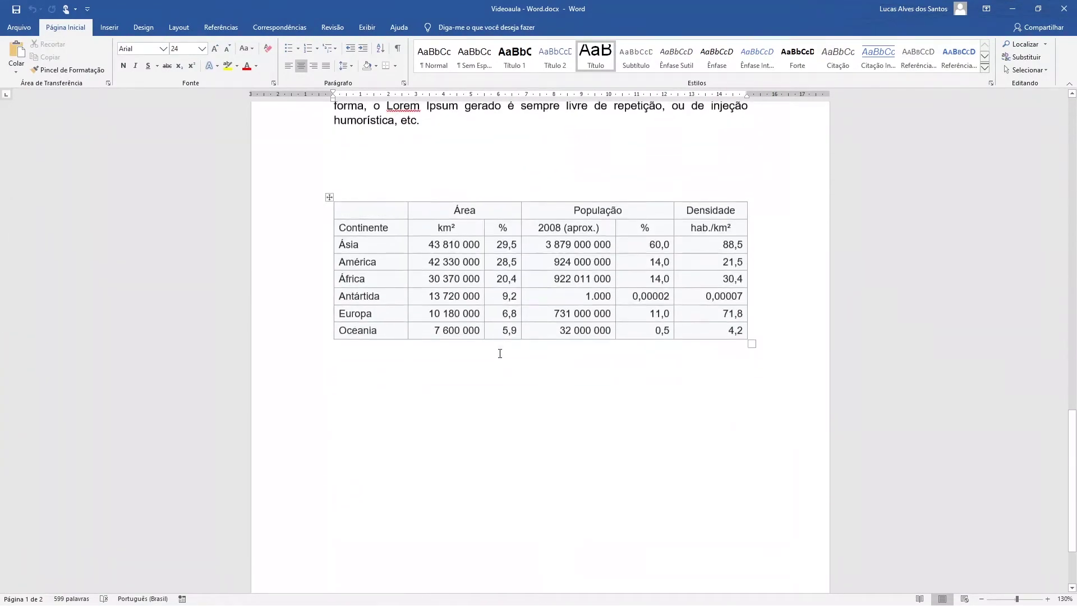
scroll(508, 347, "up", 8)
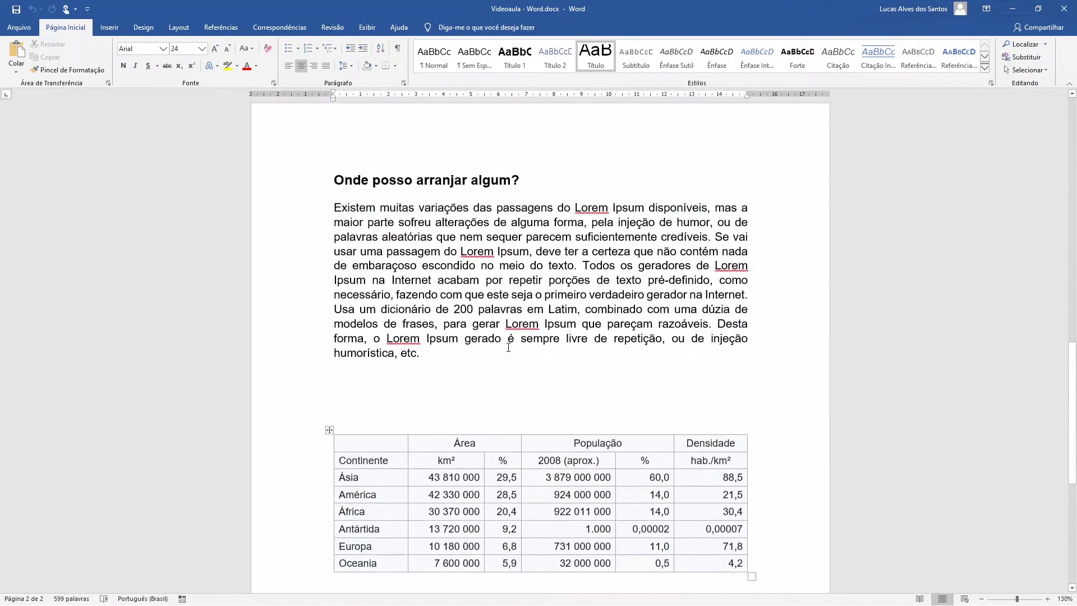
scroll(419, 427, "down", 2)
scroll(433, 392, "down", 5)
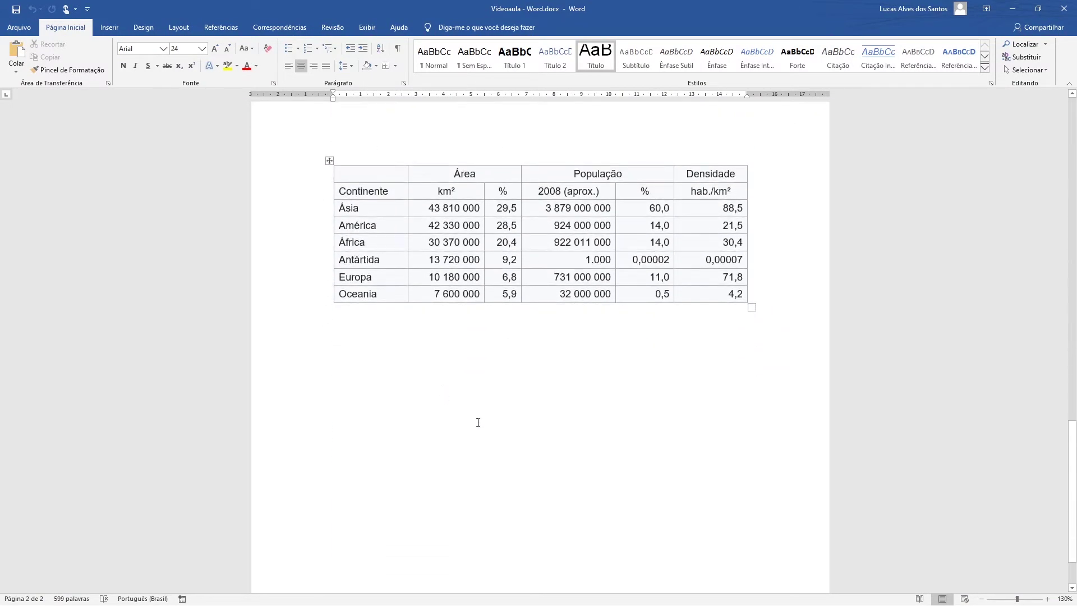
scroll(510, 441, "up", 4)
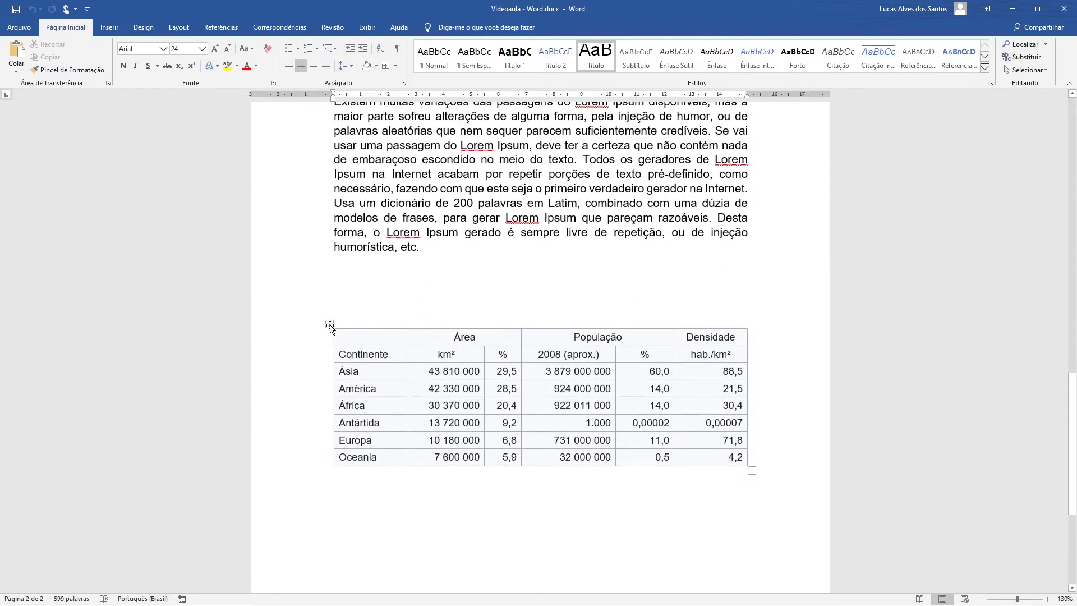
left_click(329, 324)
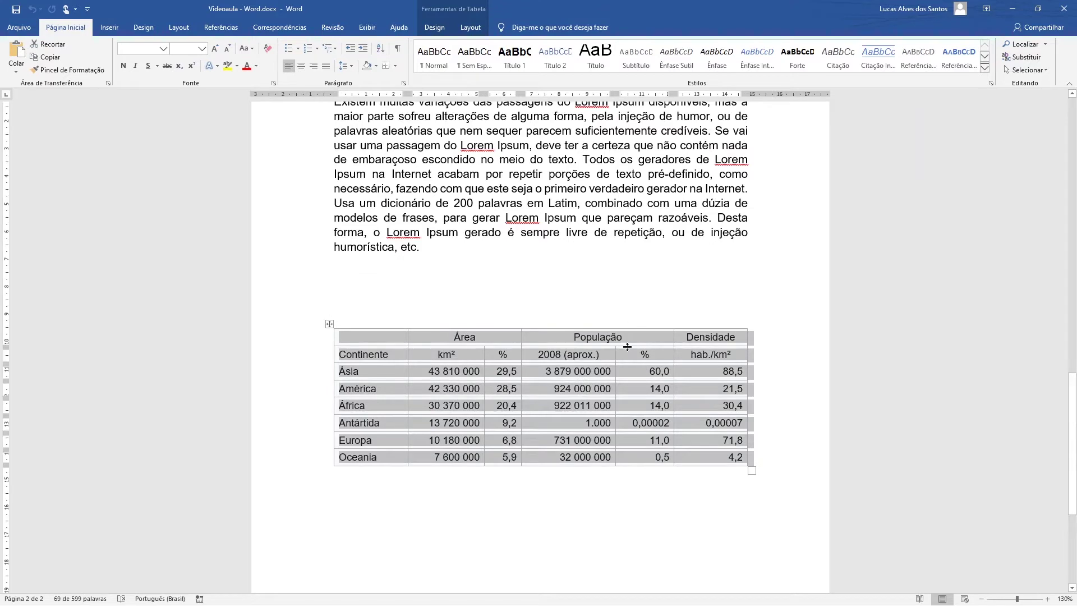
left_click(561, 358)
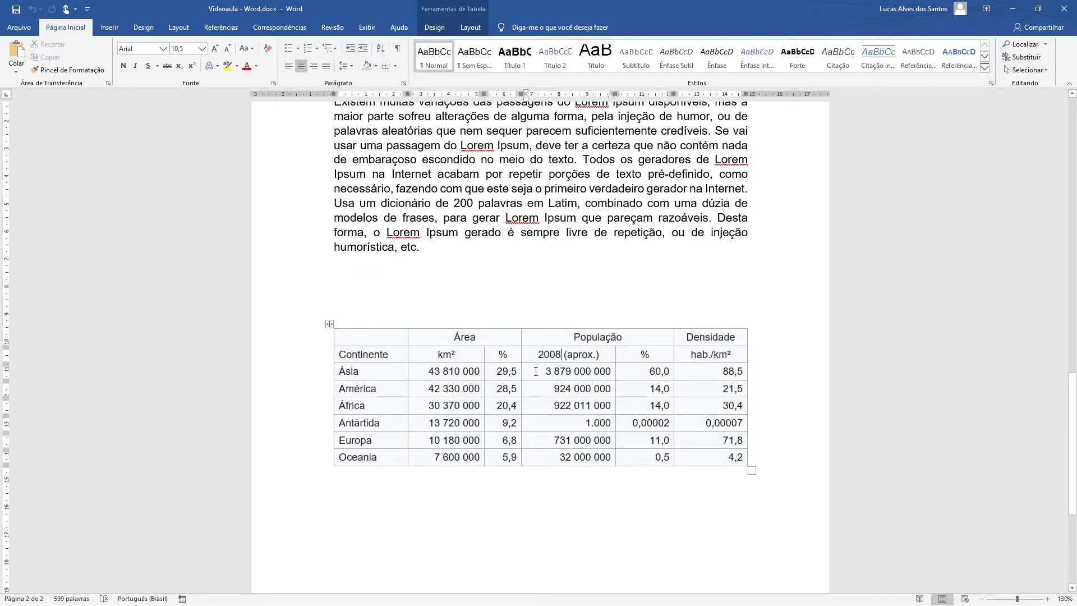
left_click(329, 323)
left_click(655, 302)
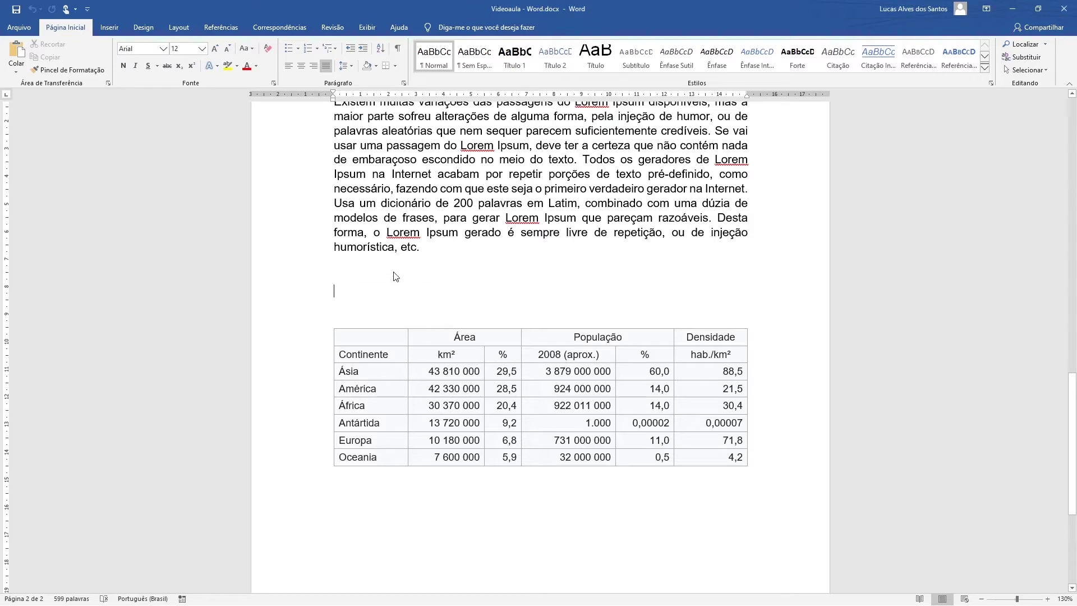
Add two blank lines above the continents table to make room for a new table.
left_click(342, 332)
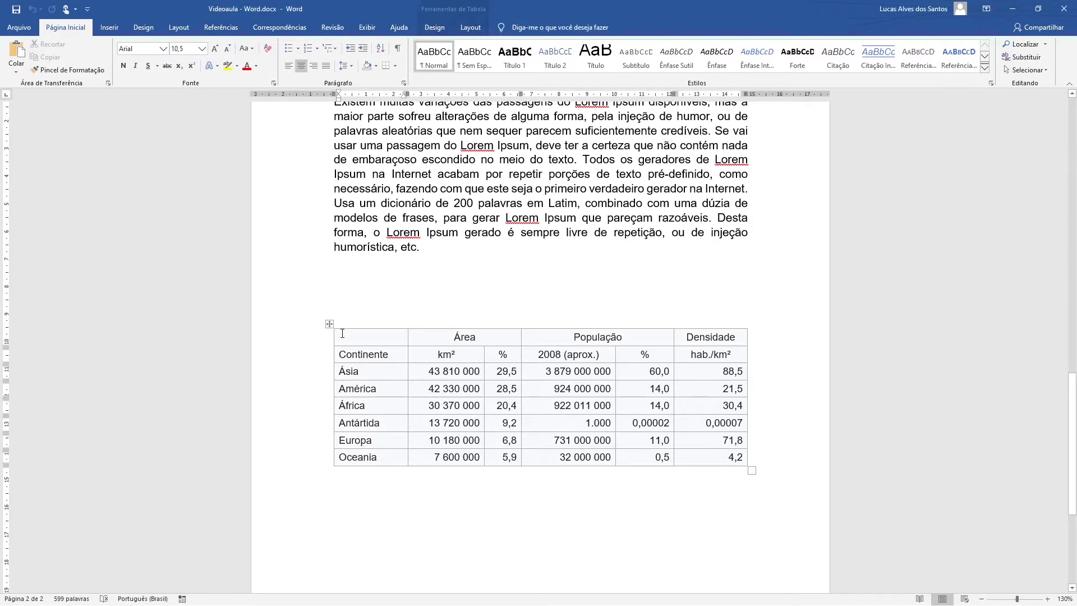
left_click(350, 318)
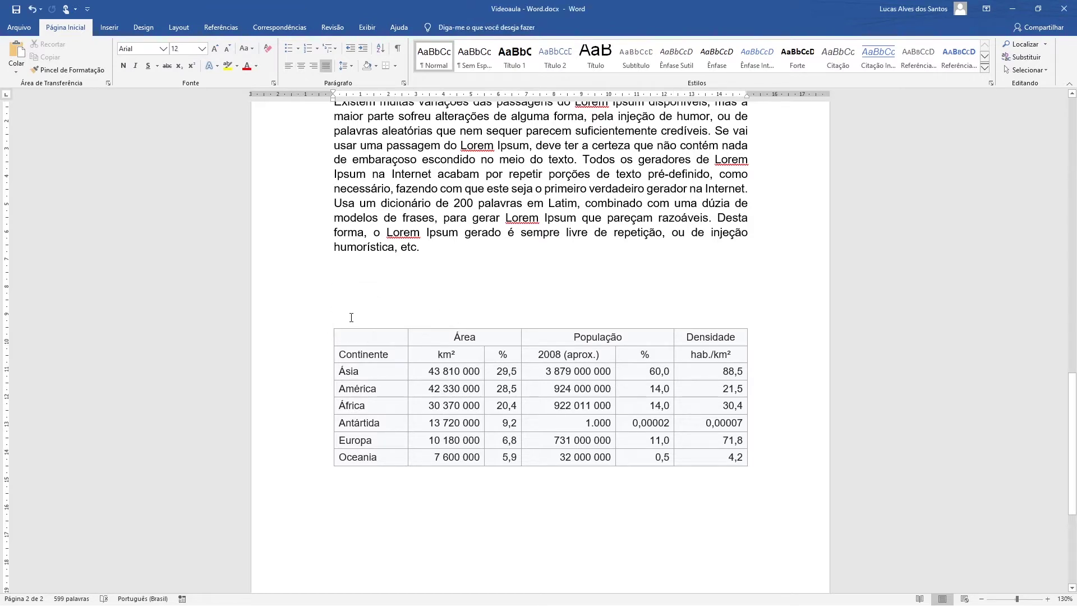
key("Return")
key("Return")
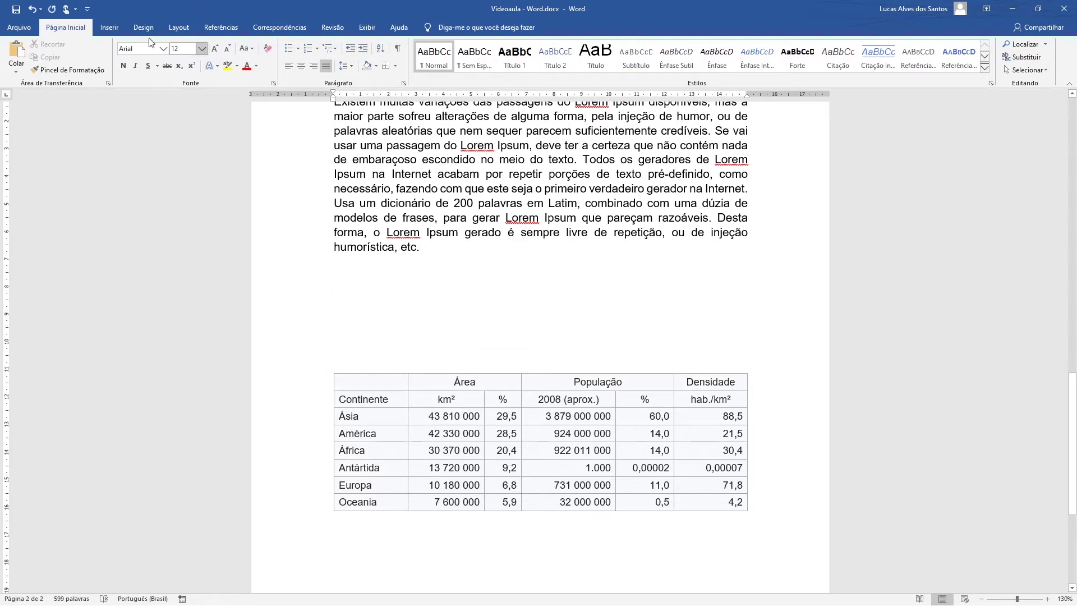
Insert a table with 6 columns and 8 rows above the continents table, with columns that autofit to their contents.
left_click(109, 28)
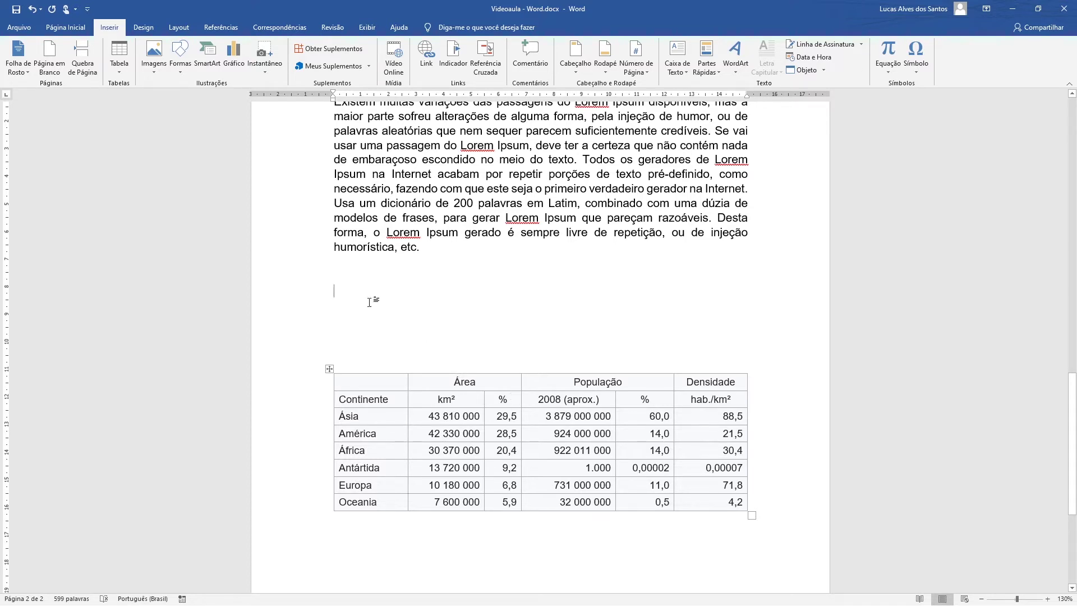
left_click(118, 68)
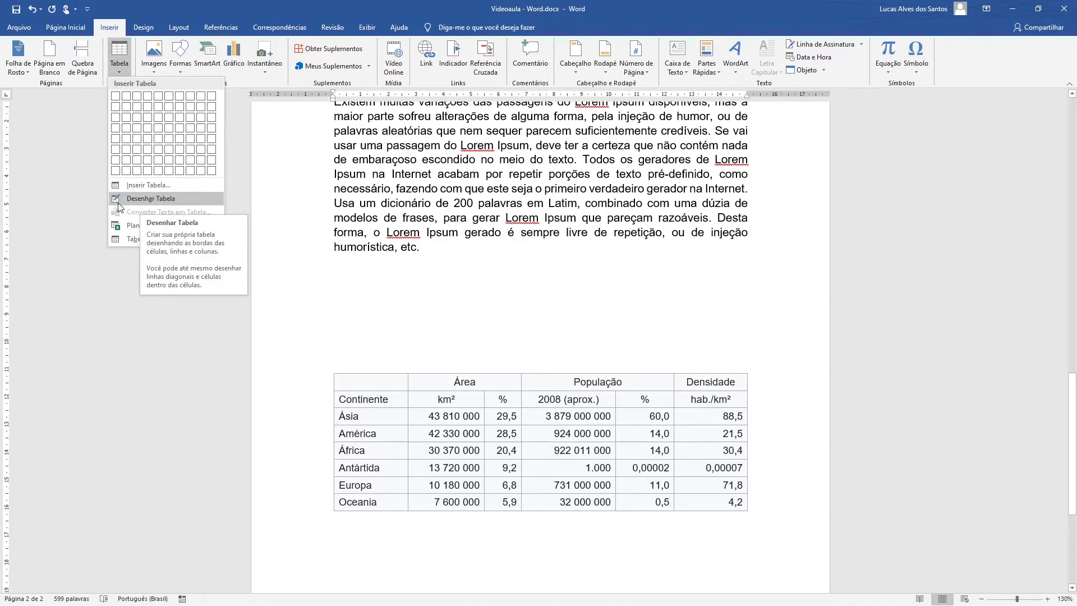
left_click(150, 189)
left_click_drag(496, 224, 471, 279)
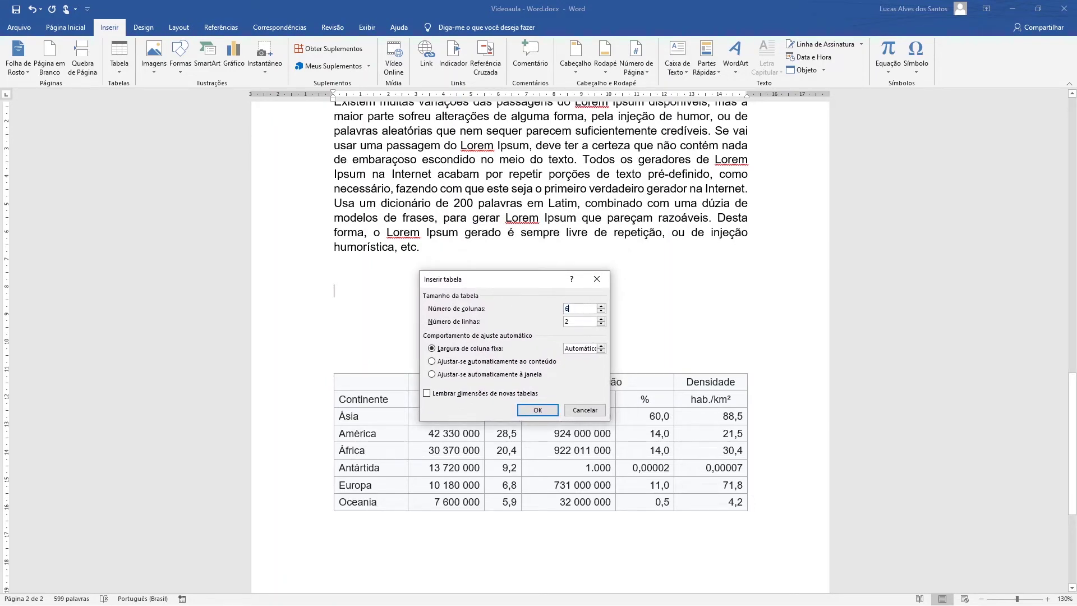
left_click(568, 321)
type("8")
left_click(433, 363)
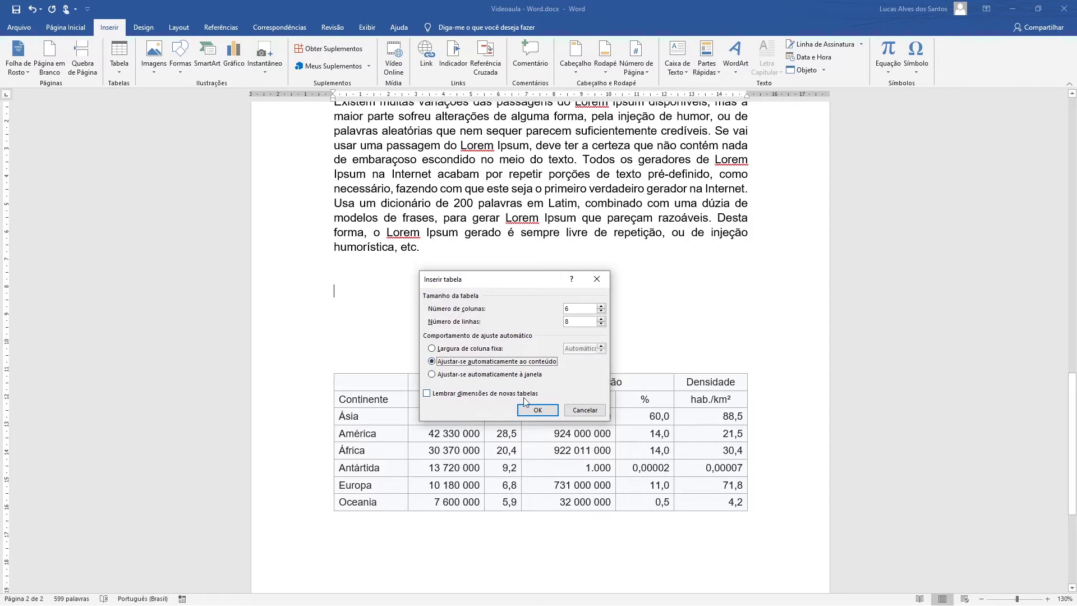
left_click(531, 413)
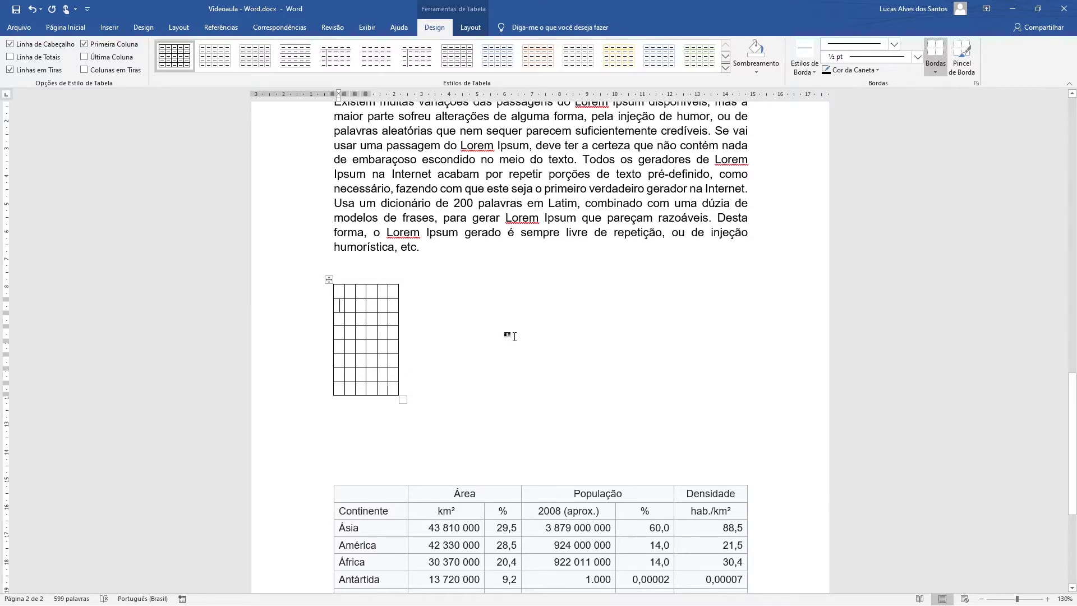
Enter the headings "Continente" and "Km2" in the first two cells of the new table's second row.
type("Conti")
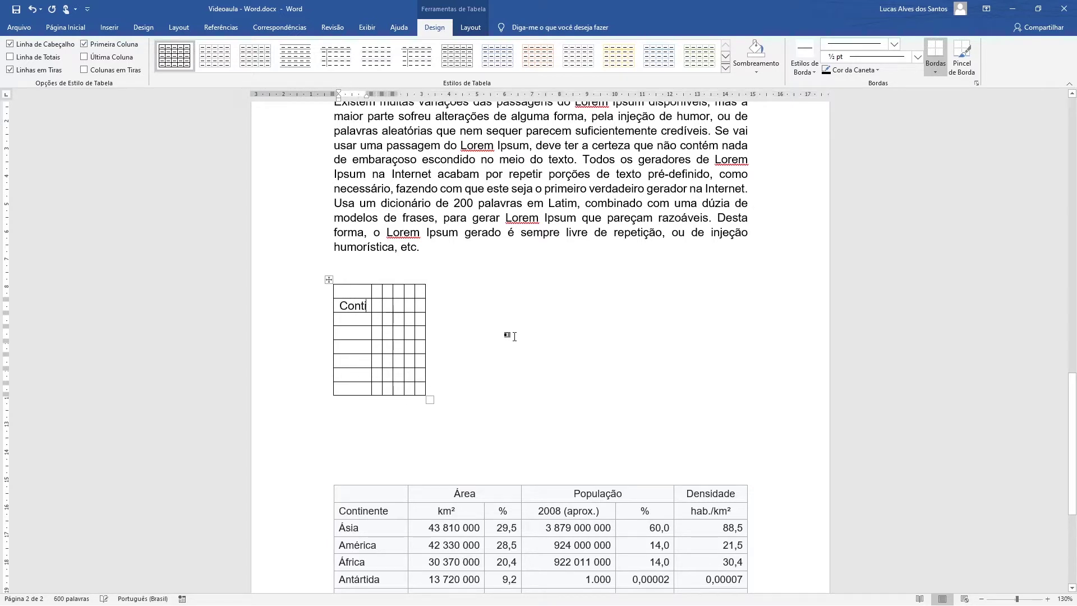
type("nente")
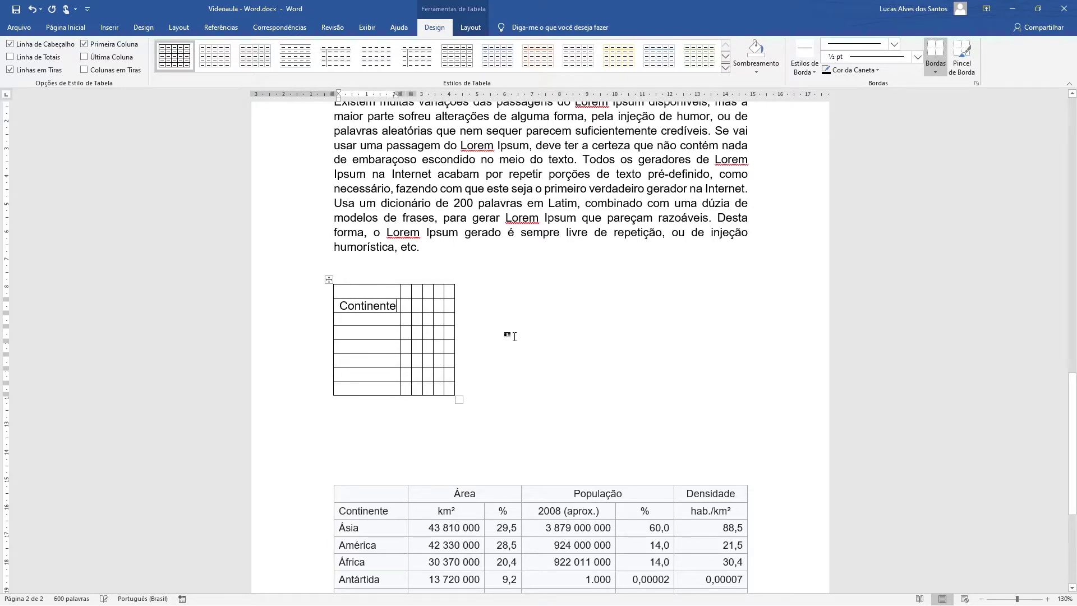
key("Tab")
type("Km2")
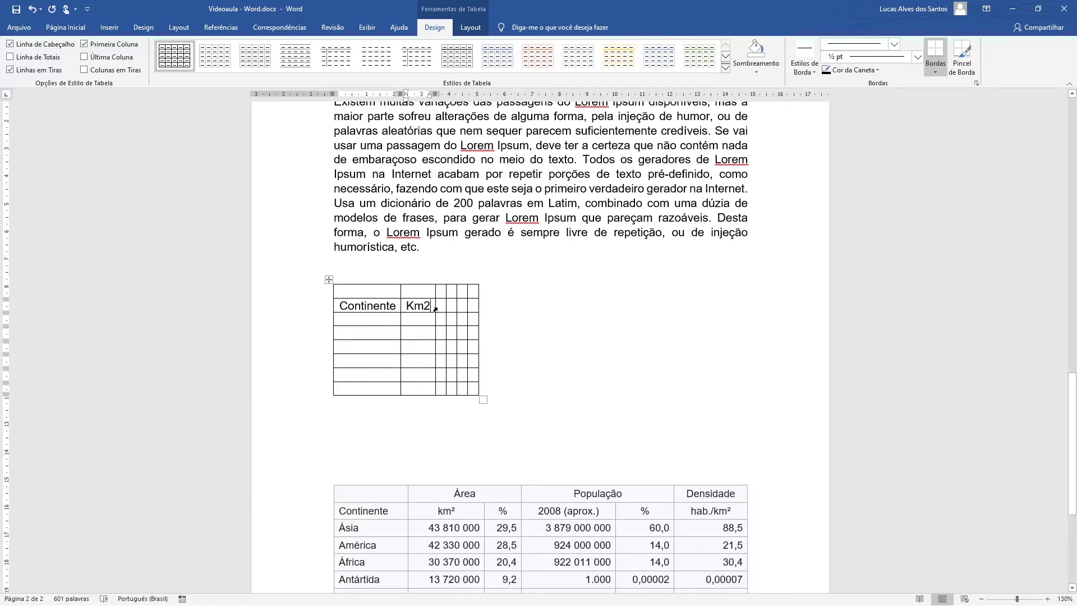
left_click(327, 281)
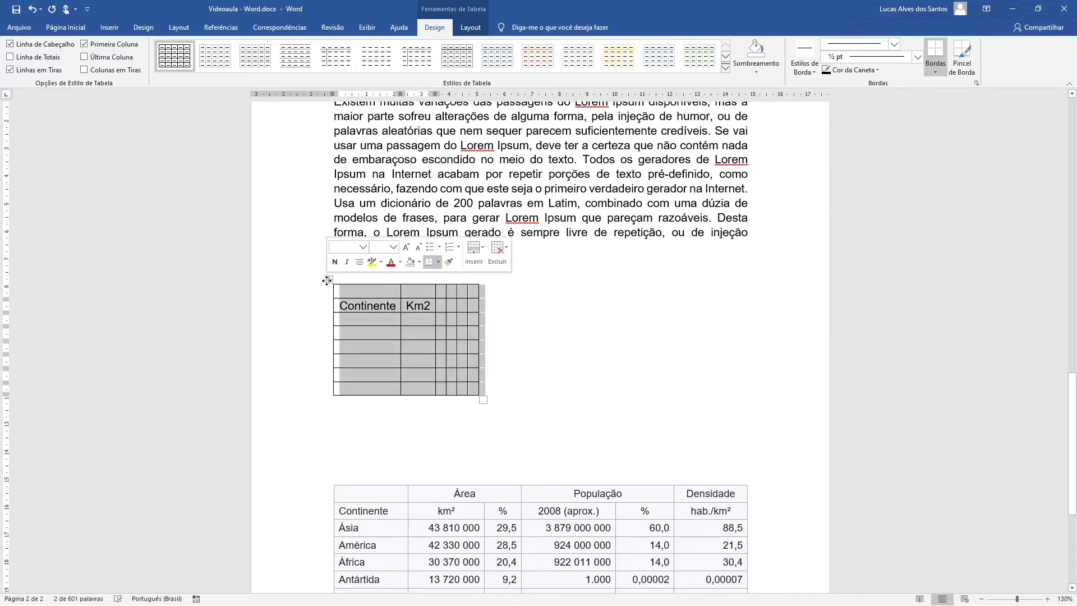
left_click(329, 281)
left_click(330, 278)
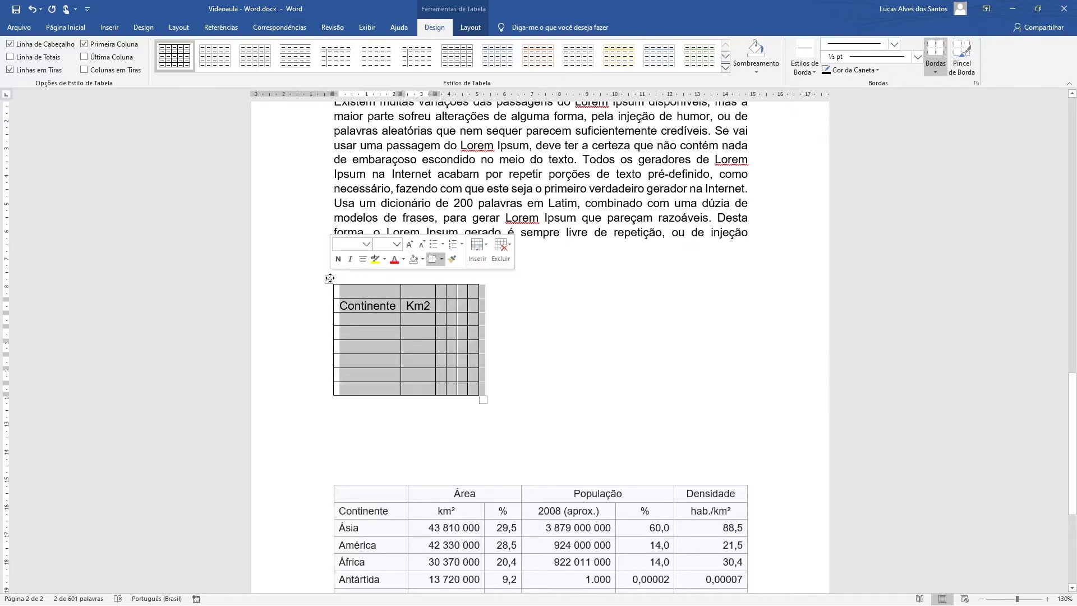
left_click(328, 280)
left_click(329, 279)
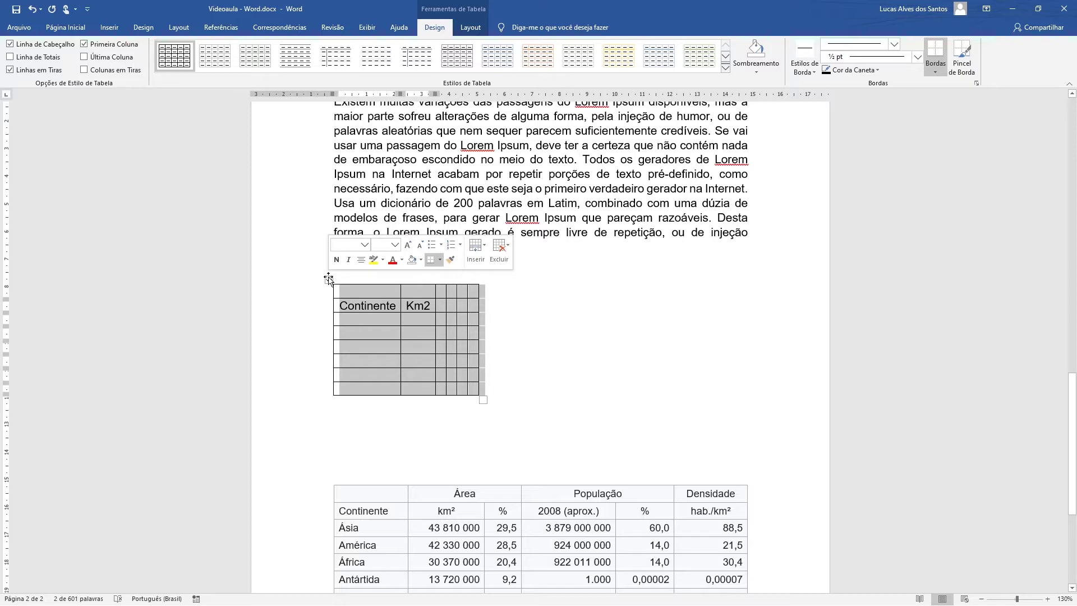
left_click(731, 365)
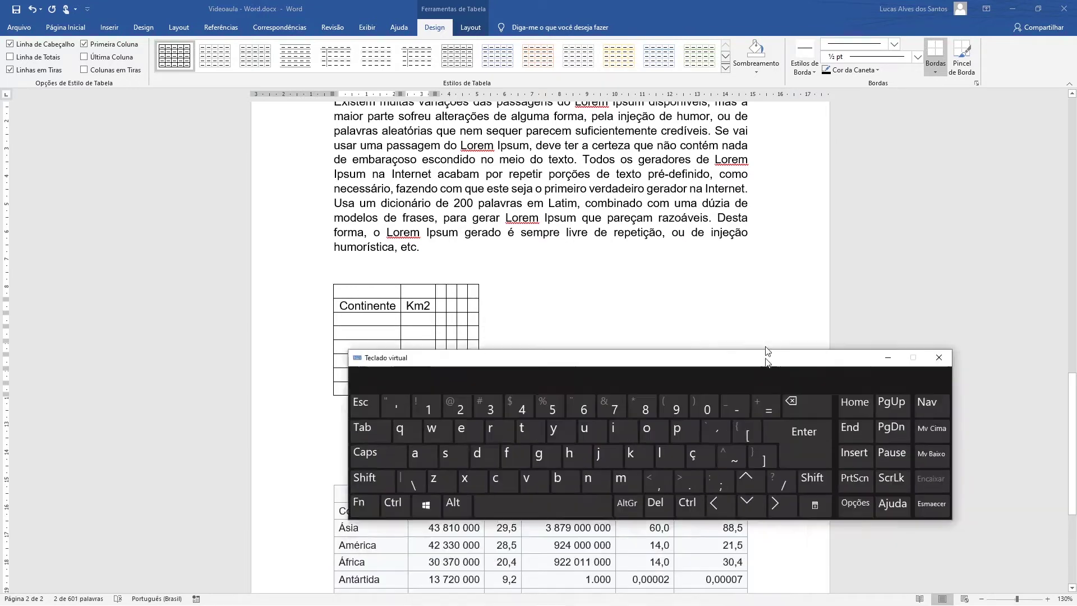
left_click_drag(766, 356, 809, 272)
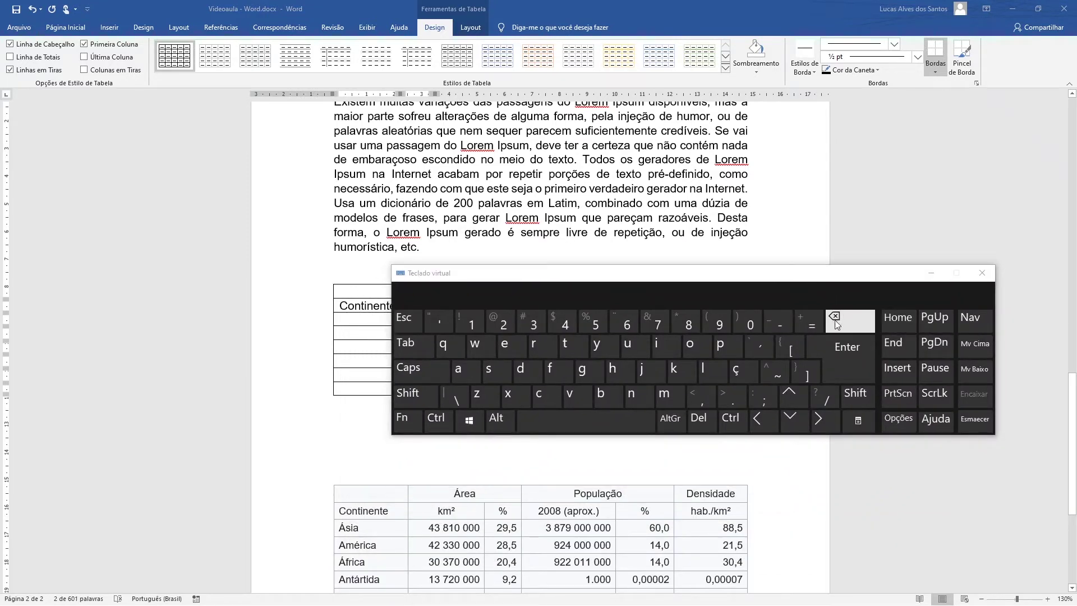
left_click_drag(841, 276, 835, 289)
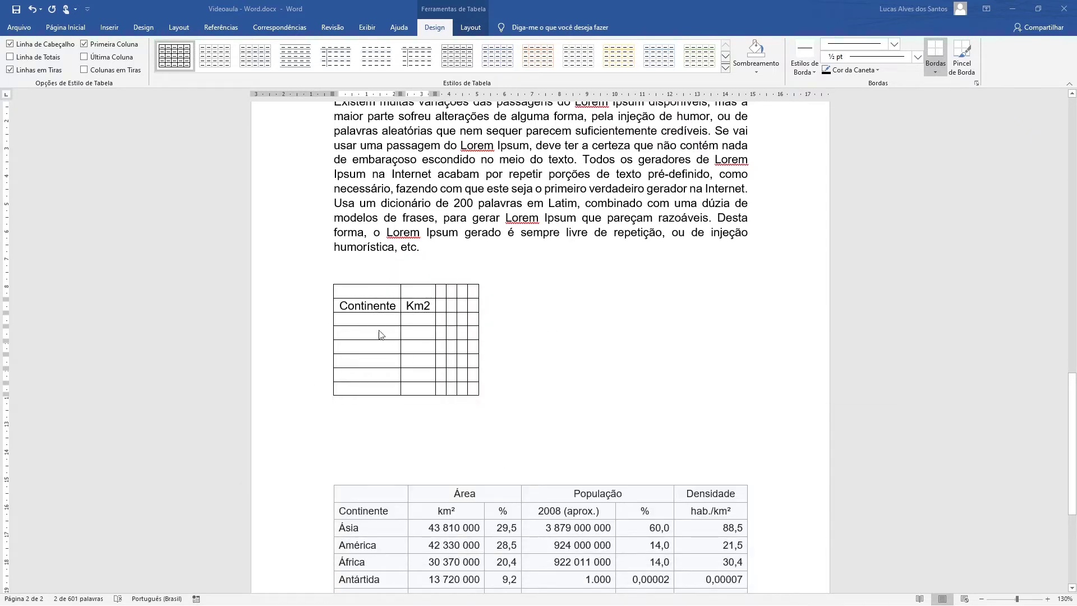
Delete the entire new table that holds the Continente and Km2 headings.
left_click(329, 280)
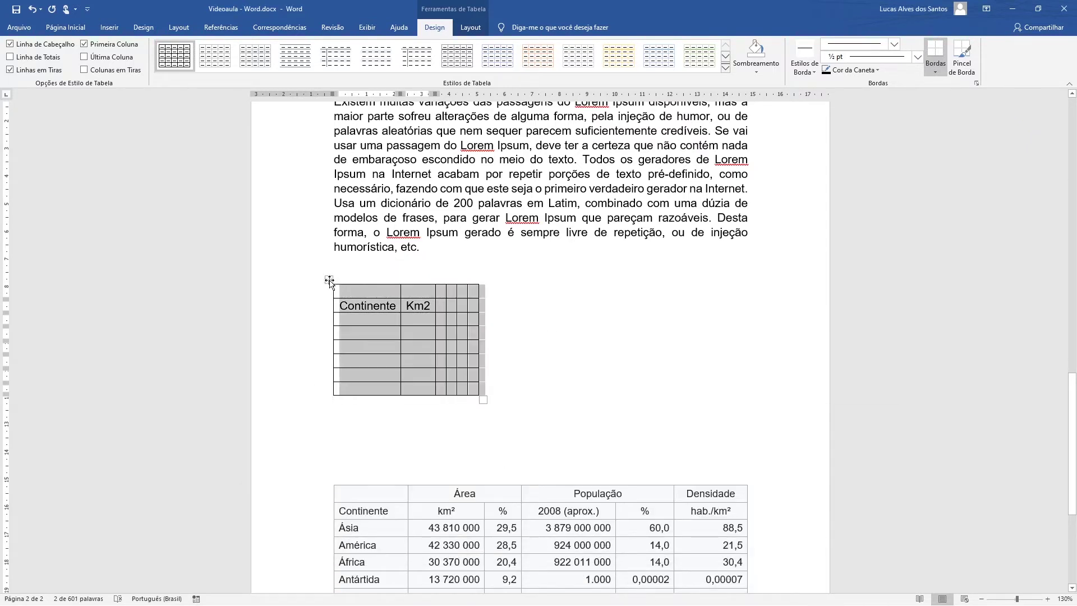
key("BackSpace")
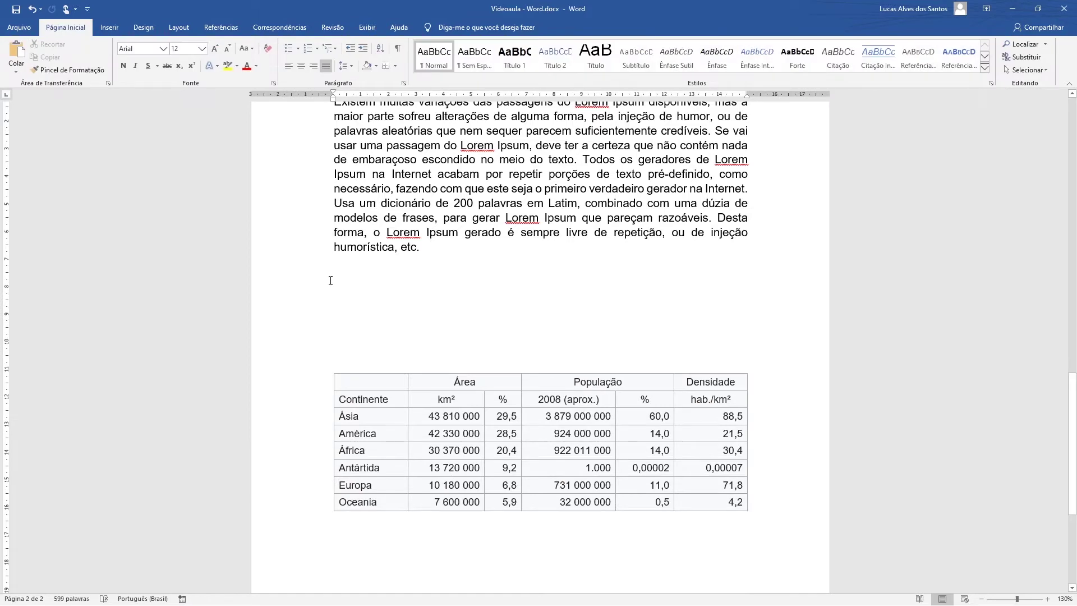
Insert a table with 6 columns and 8 rows above the continents table, set to autofit to the window.
left_click(110, 27)
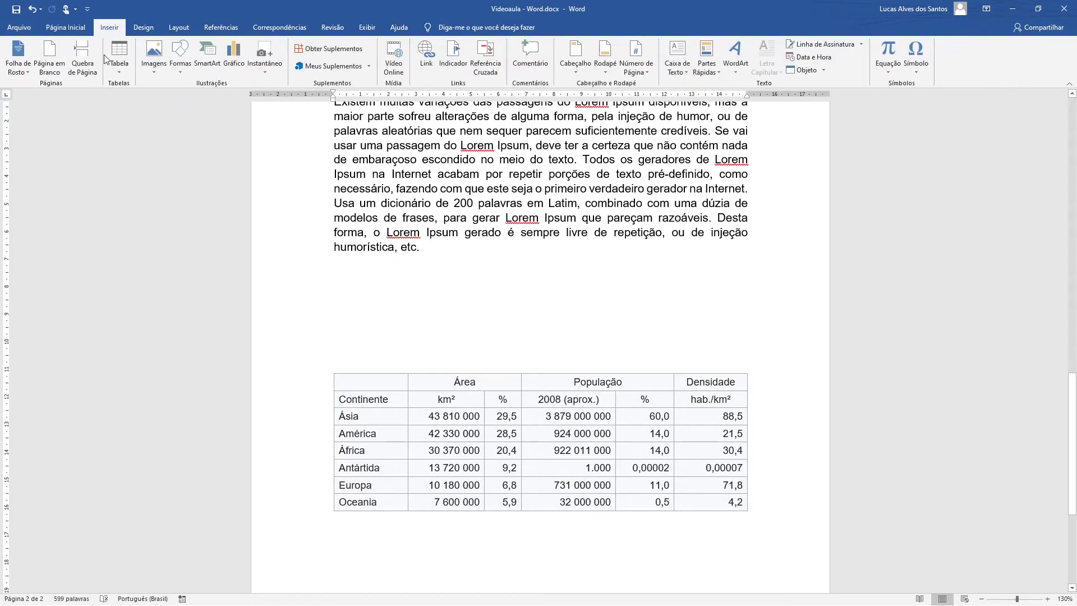
left_click(126, 66)
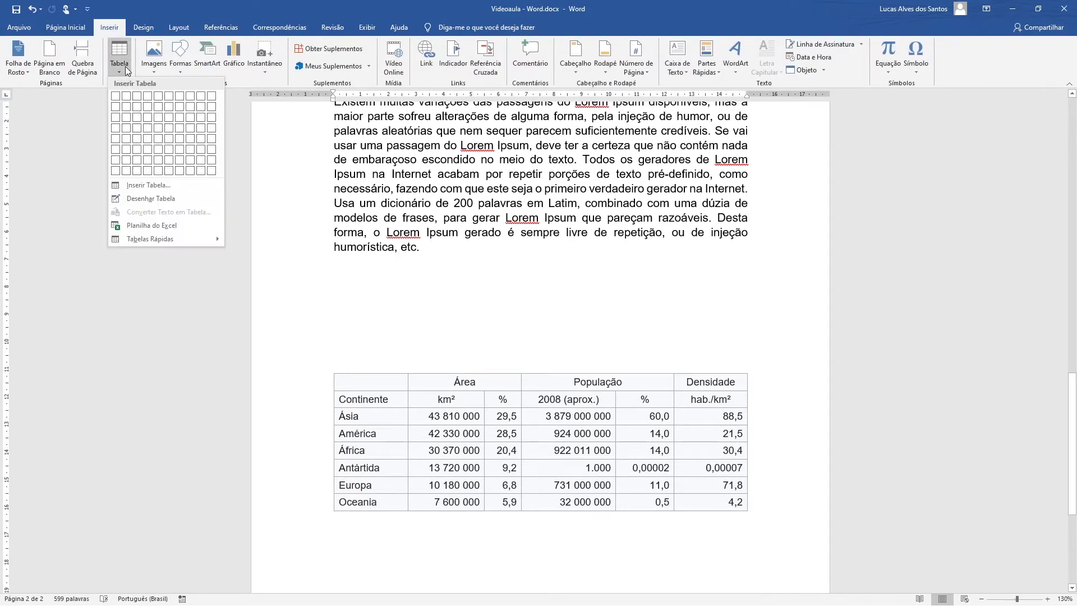
left_click(165, 187)
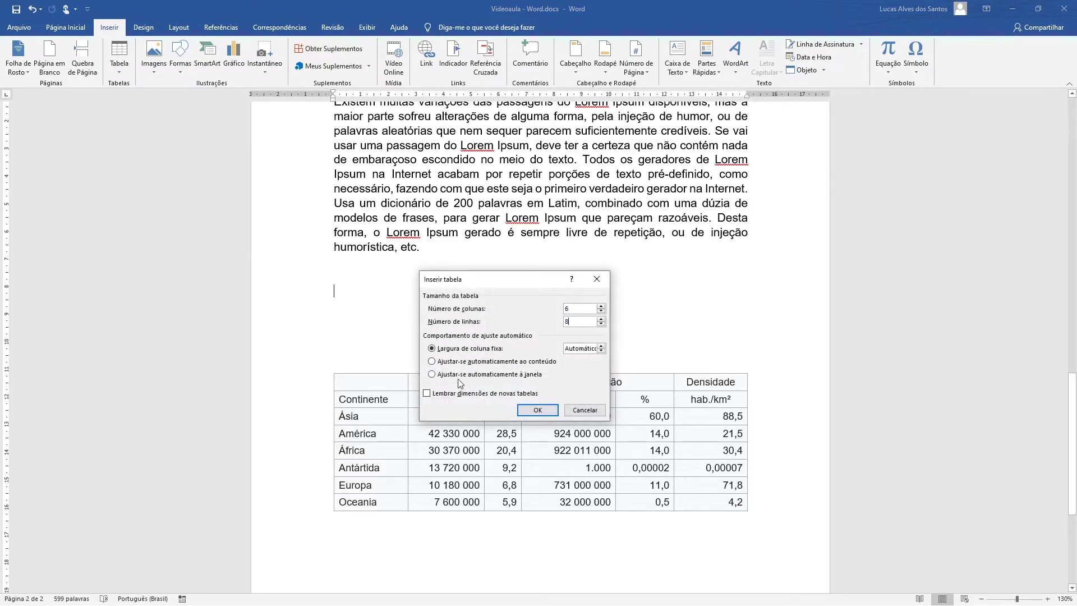
left_click(524, 379)
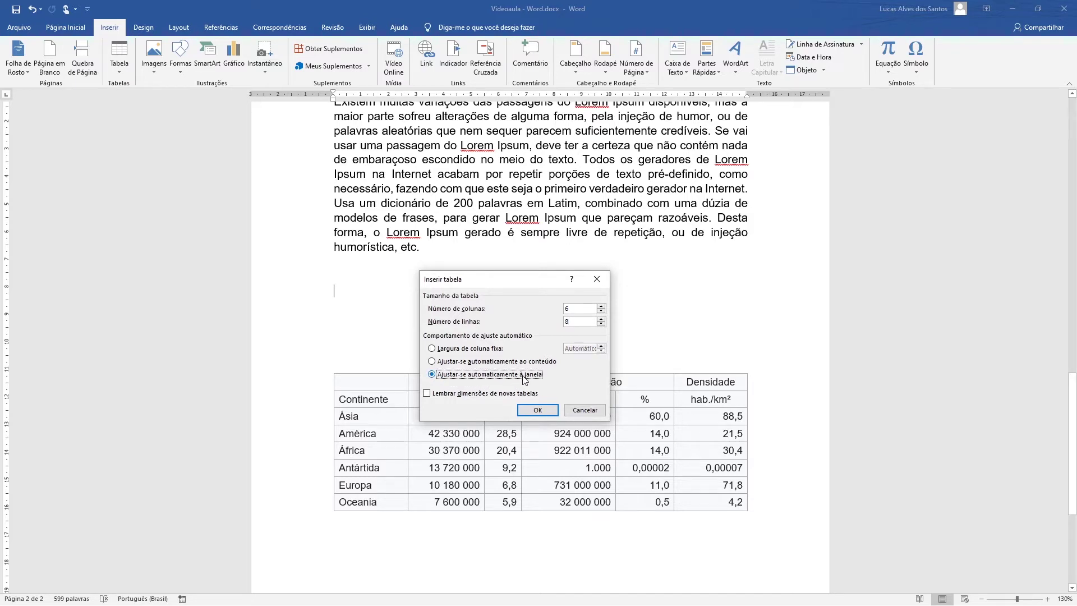
left_click(530, 415)
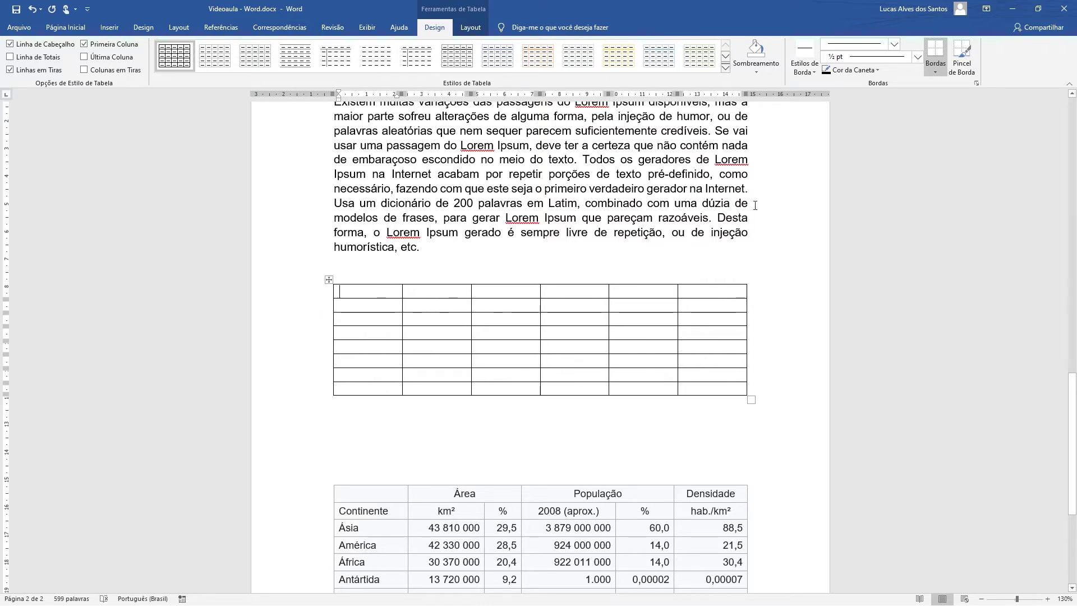
left_click(790, 186)
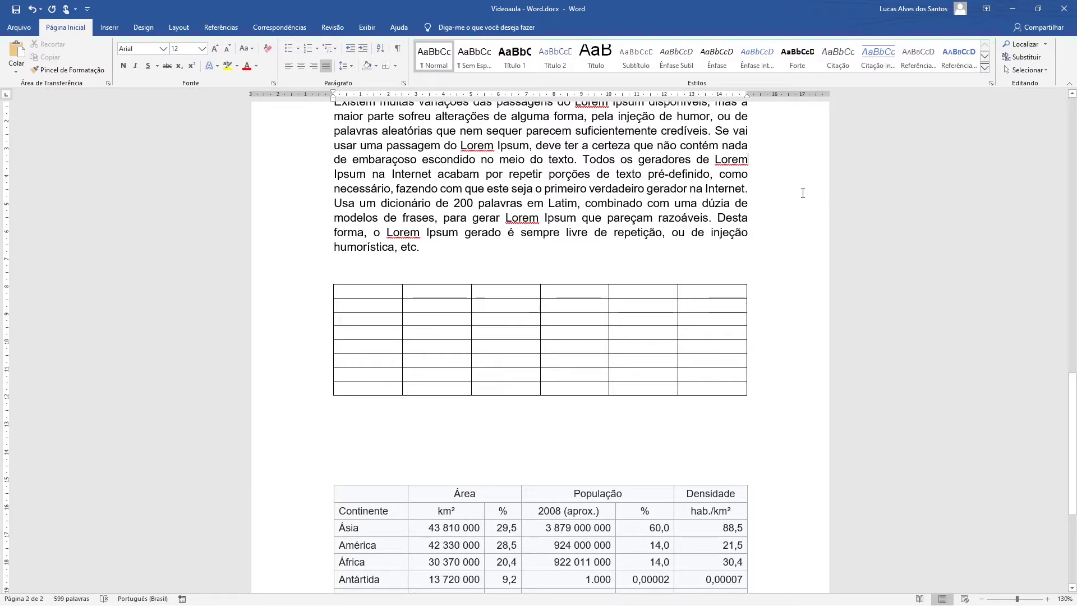
Select all cells of the empty table above the continents table.
left_click(357, 292)
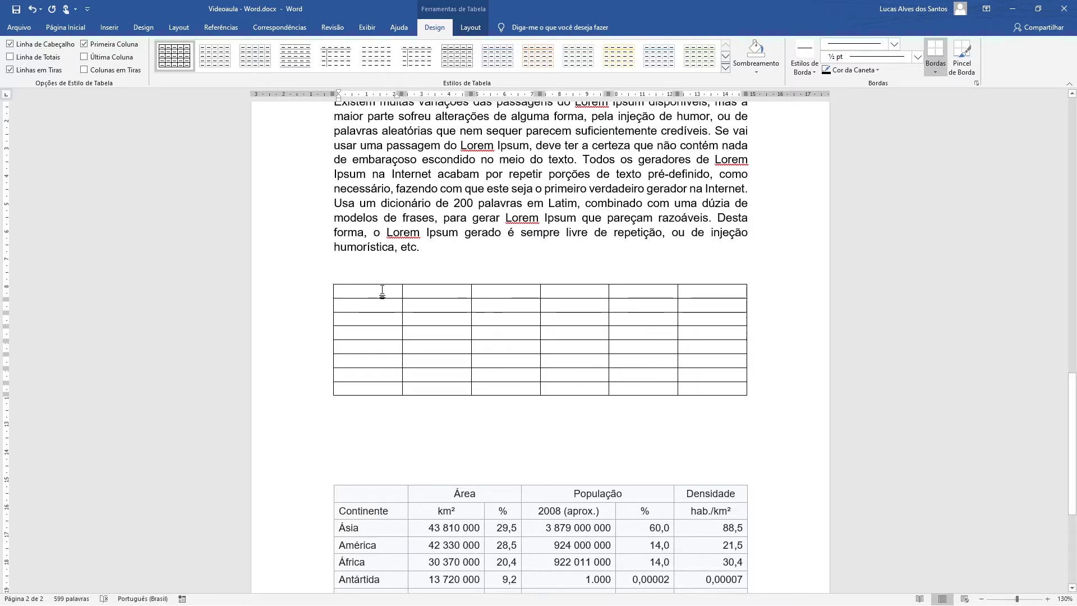
left_click_drag(379, 292, 493, 291)
left_click(363, 291)
left_click_drag(364, 291, 704, 390)
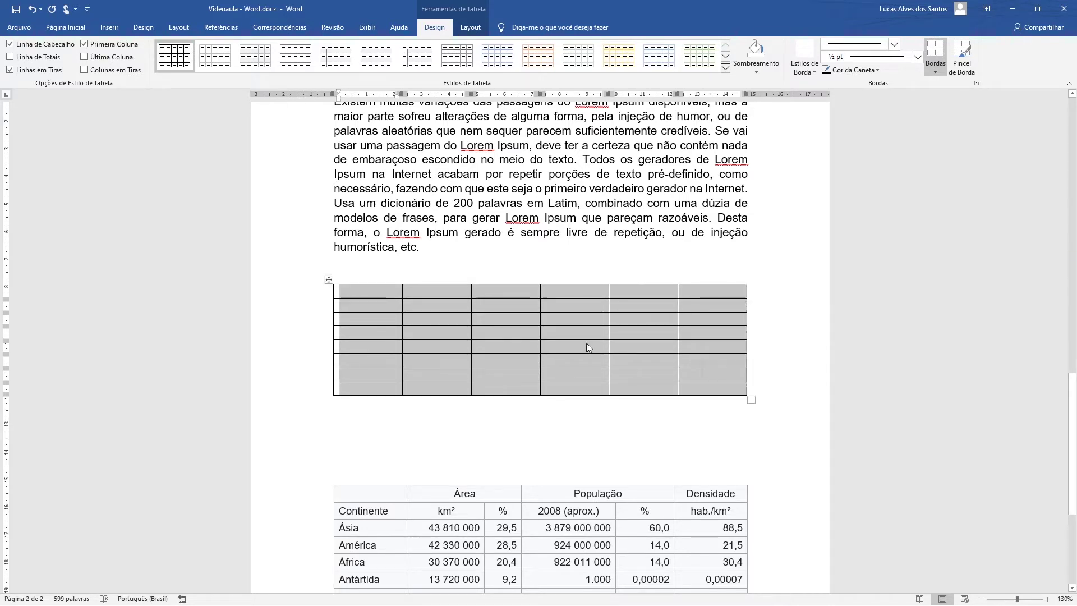
Place the cursor in the empty table's second column and move it cell by cell to the third row.
left_click(444, 321)
left_click_drag(443, 320, 415, 320)
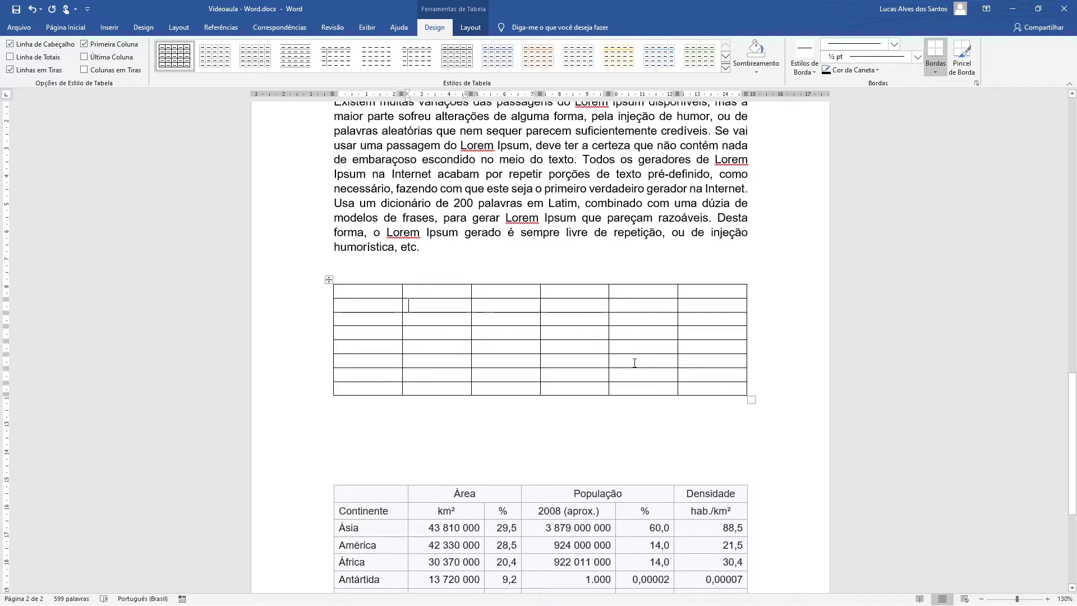
key("Down")
key("Down")
key("Right")
key("Right")
key("Up")
key("Up")
key("Left")
key("Left")
Extend a cell selection from the third row's second cell to cover five rows and four columns.
key("shift+Down")
key("shift+Right")
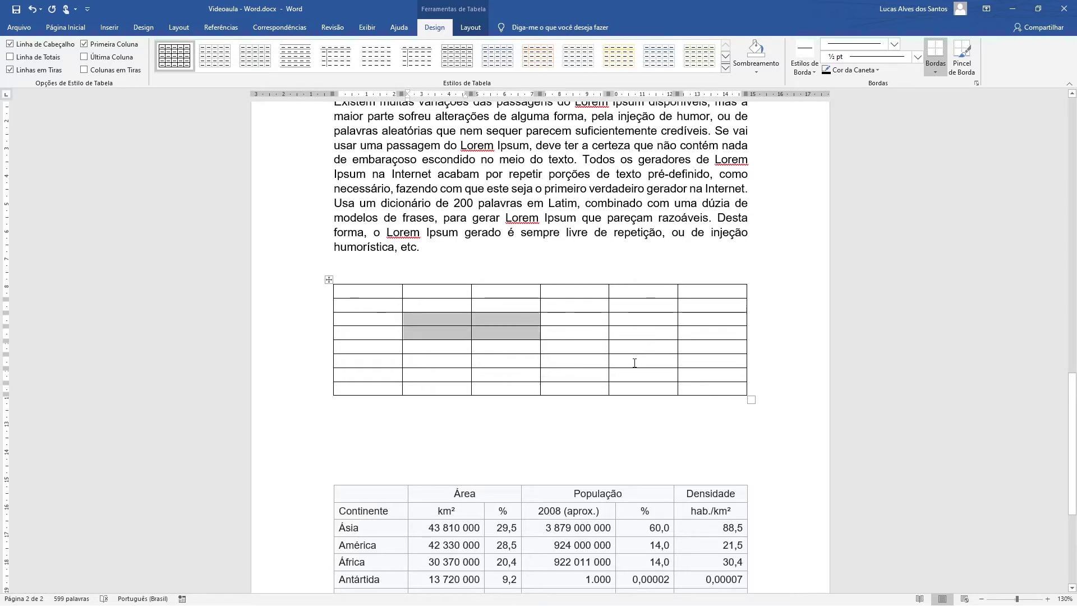
key("shift+Right")
key("shift+Down")
key("shift+Down")
key("shift+Right")
key("shift+Down")
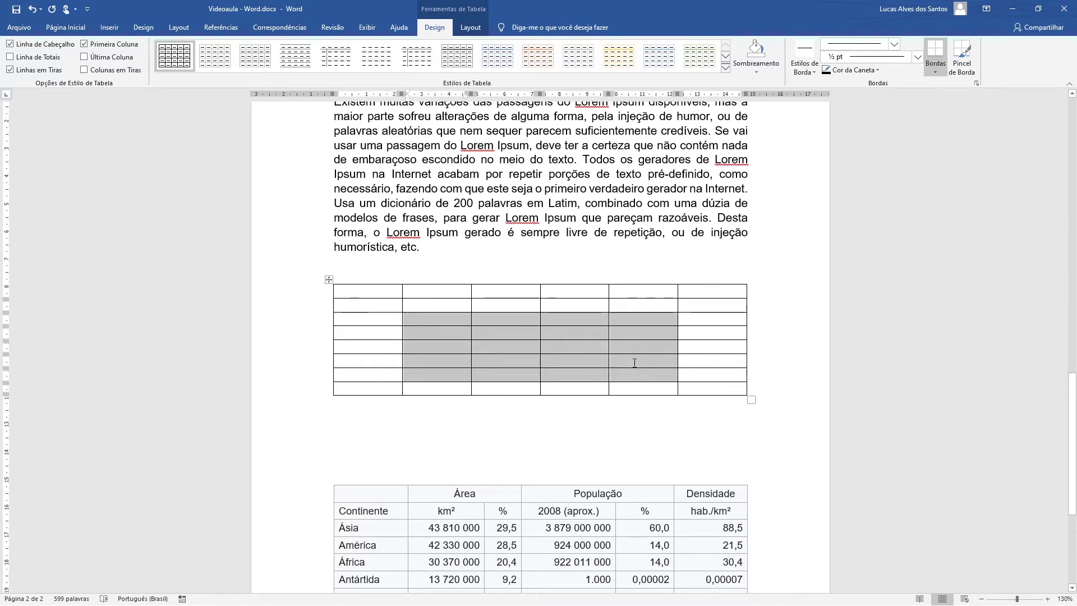
Shrink and re-extend the selected cell block, and clear the selection back to the third row's second cell.
key("shift+Up")
key("shift+Left")
key("shift+Left")
key("shift+Up")
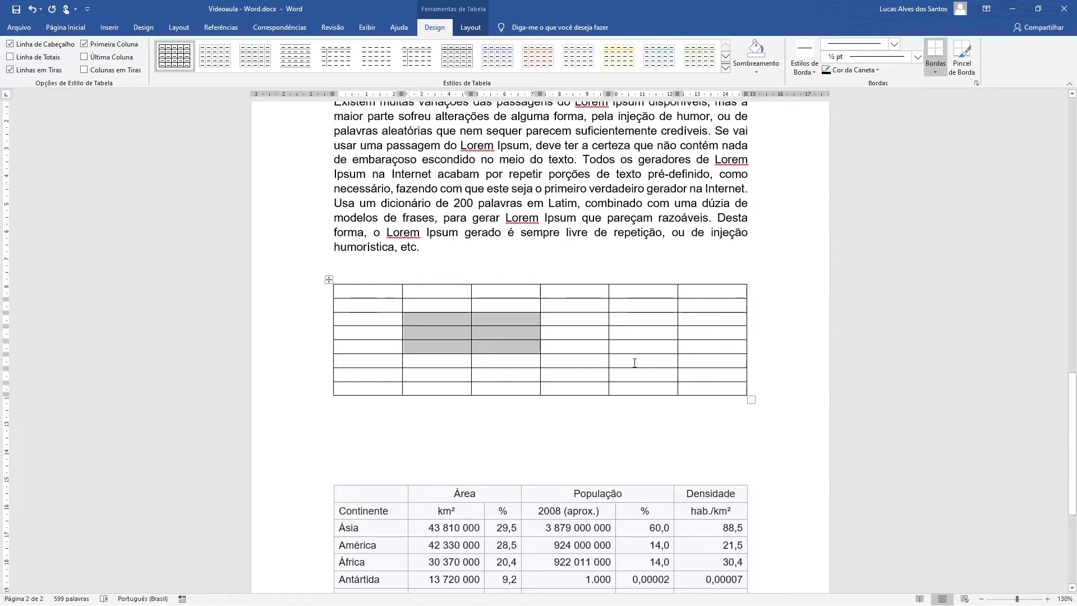
key("shift+Up")
key("shift+Down")
key("shift+Right")
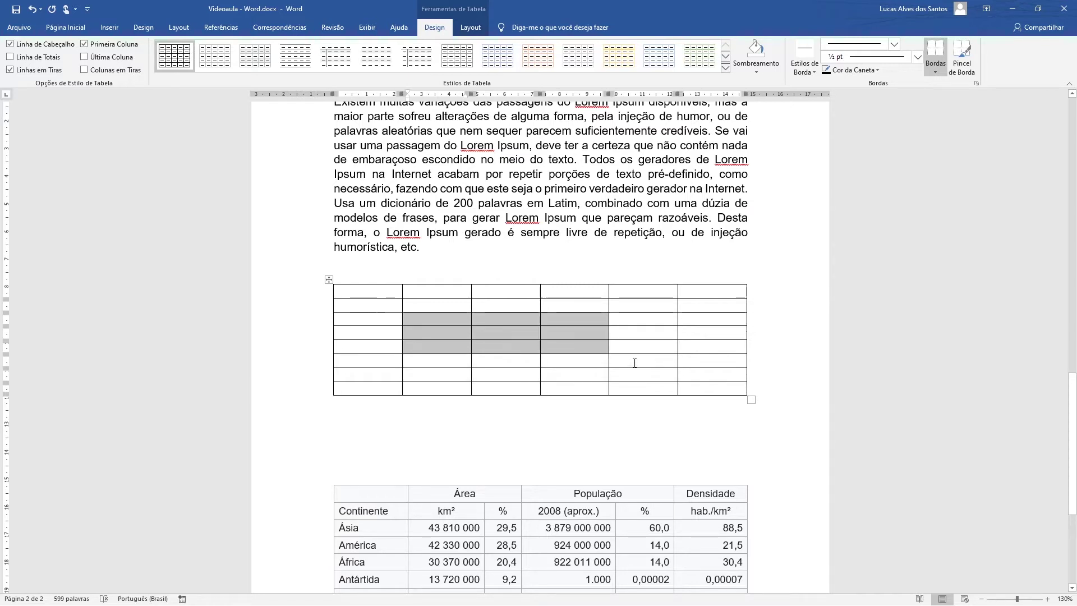
key("shift+Right")
key("Left")
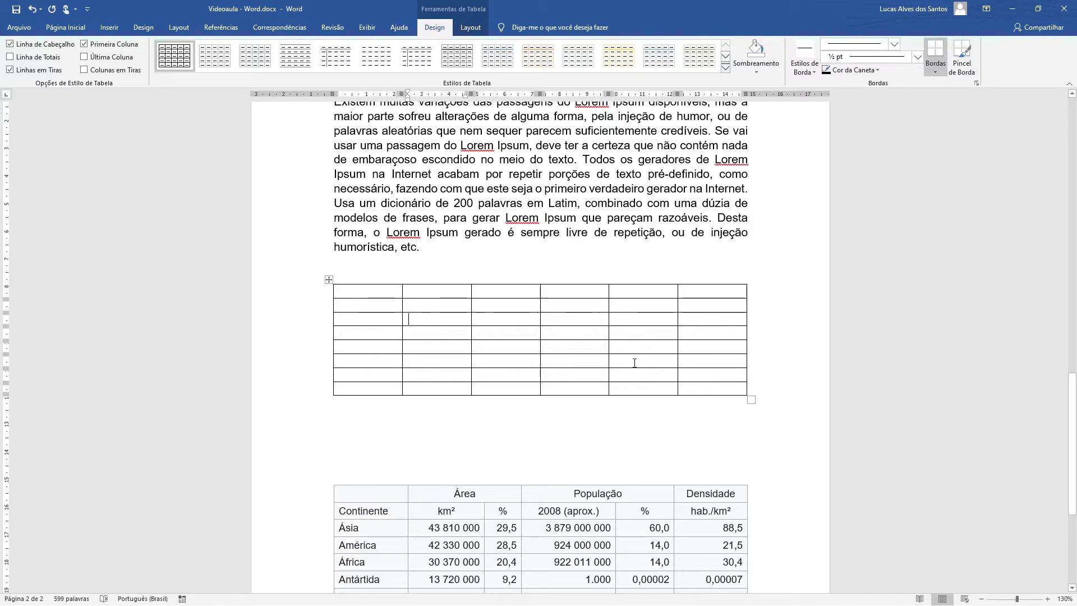
Select cells downward from the third row's second cell, widen the block across further columns, and clear the selection.
key("shift+Down")
key("shift+Down")
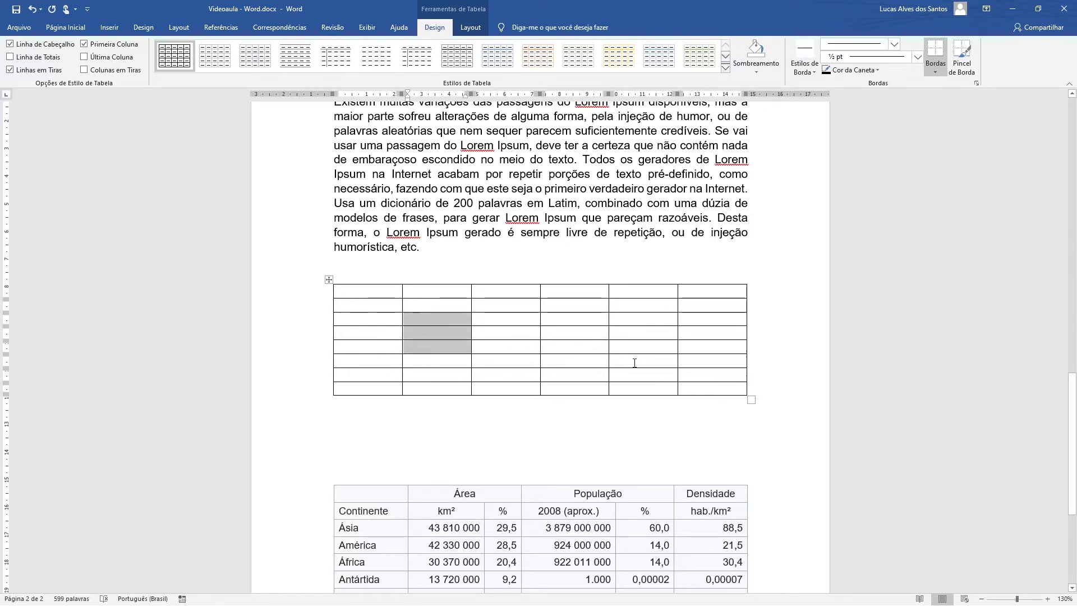
key("shift+Down")
key("shift+Right")
key("shift+Right")
key("shift+Right")
key("shift+Right")
key("Left")
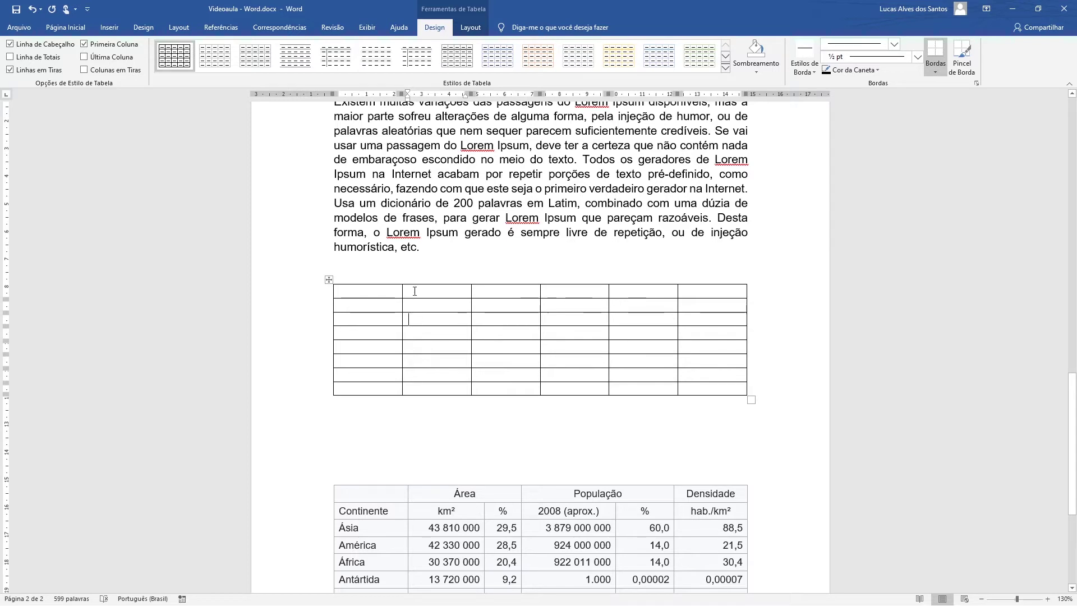
Select the empty table's entire second column using the table layout selection command.
left_click(470, 27)
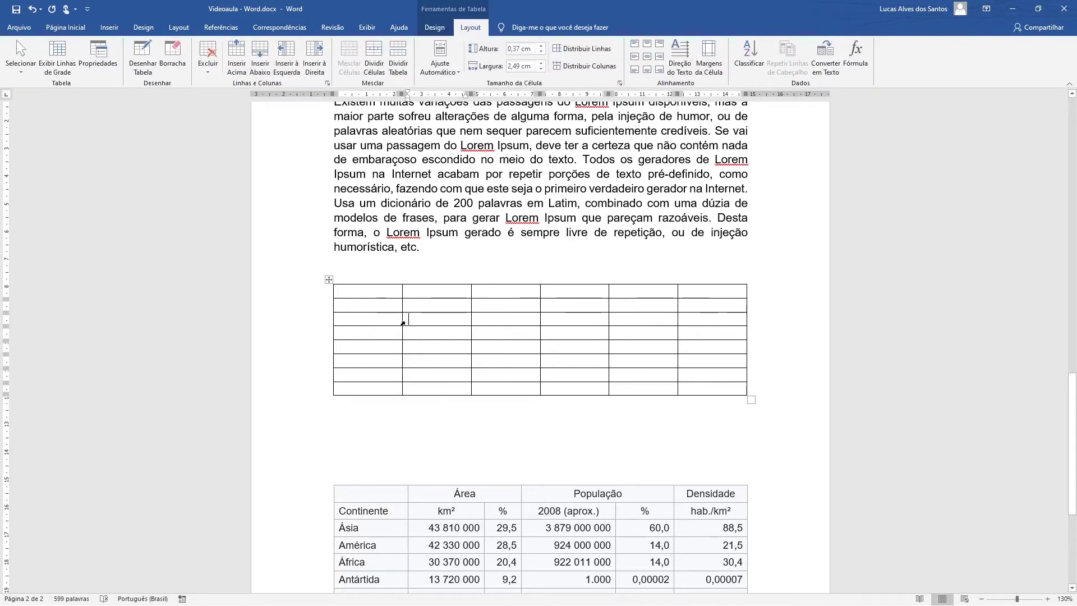
left_click(440, 28)
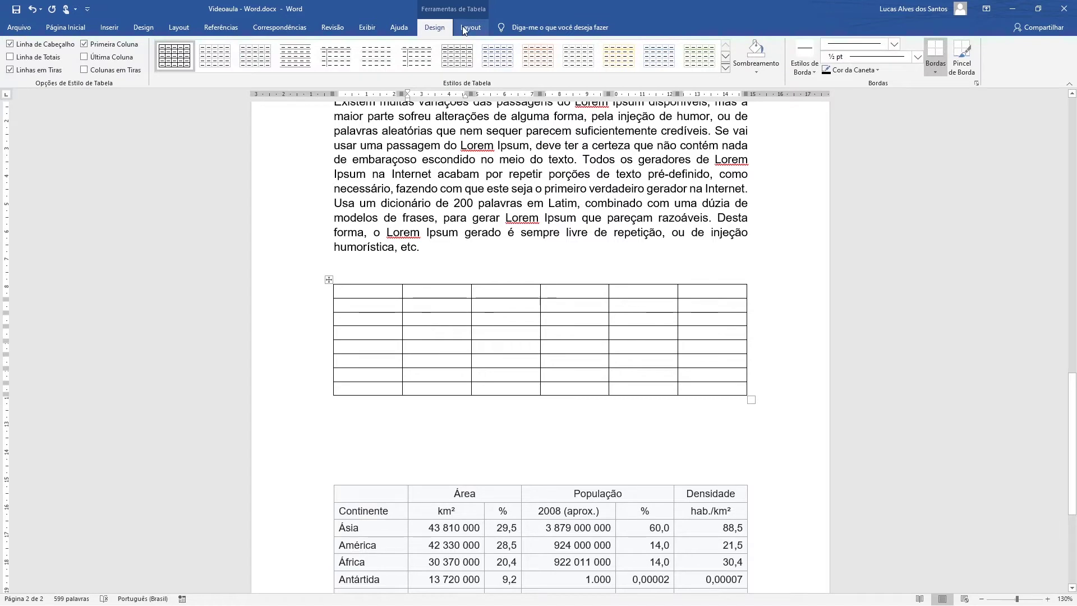
left_click(465, 29)
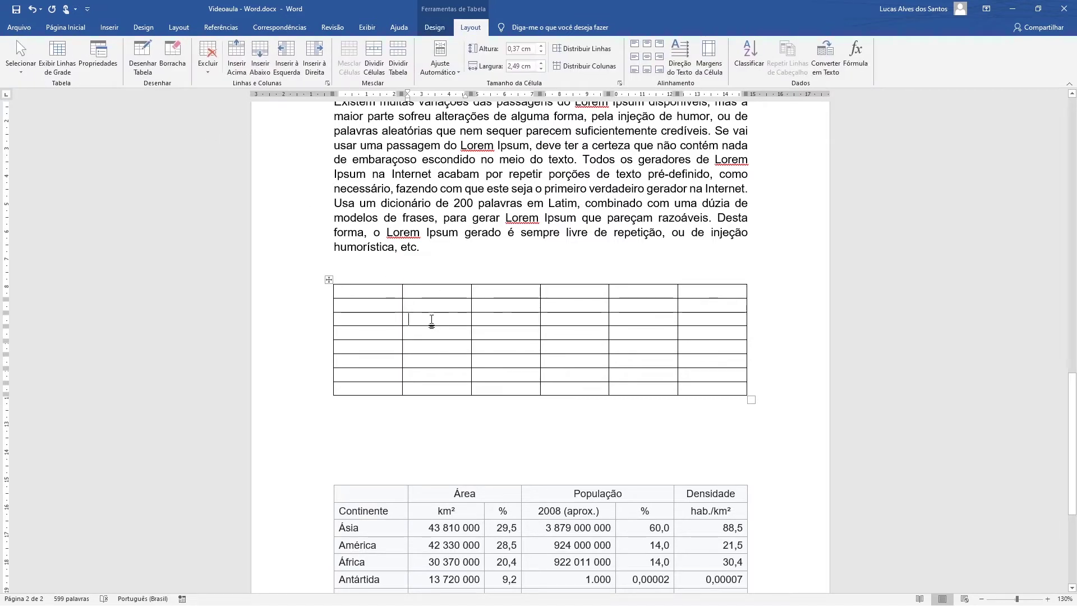
left_click(18, 73)
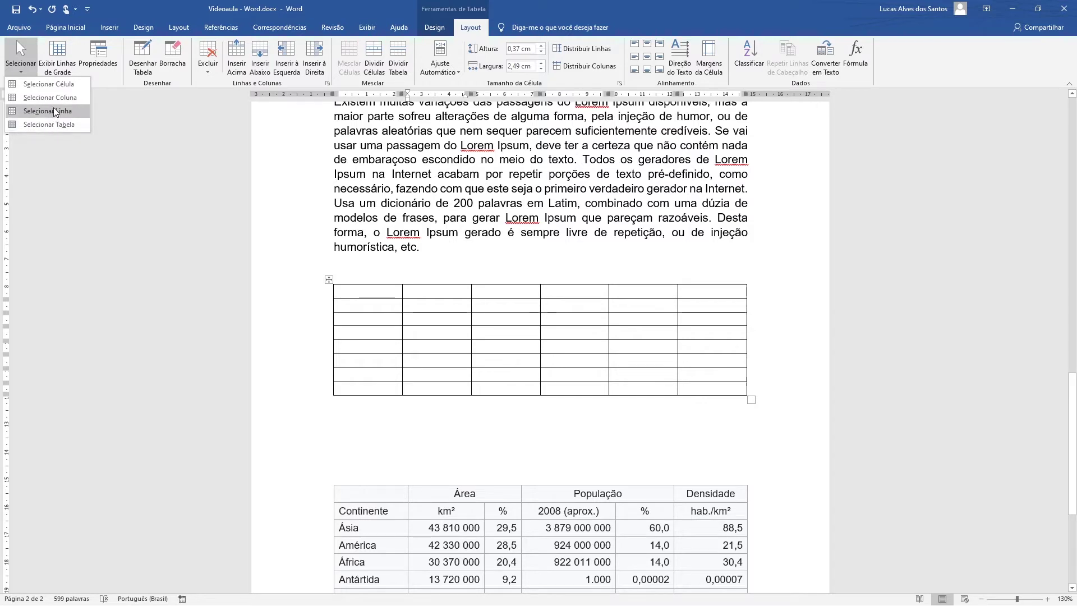
left_click(501, 324)
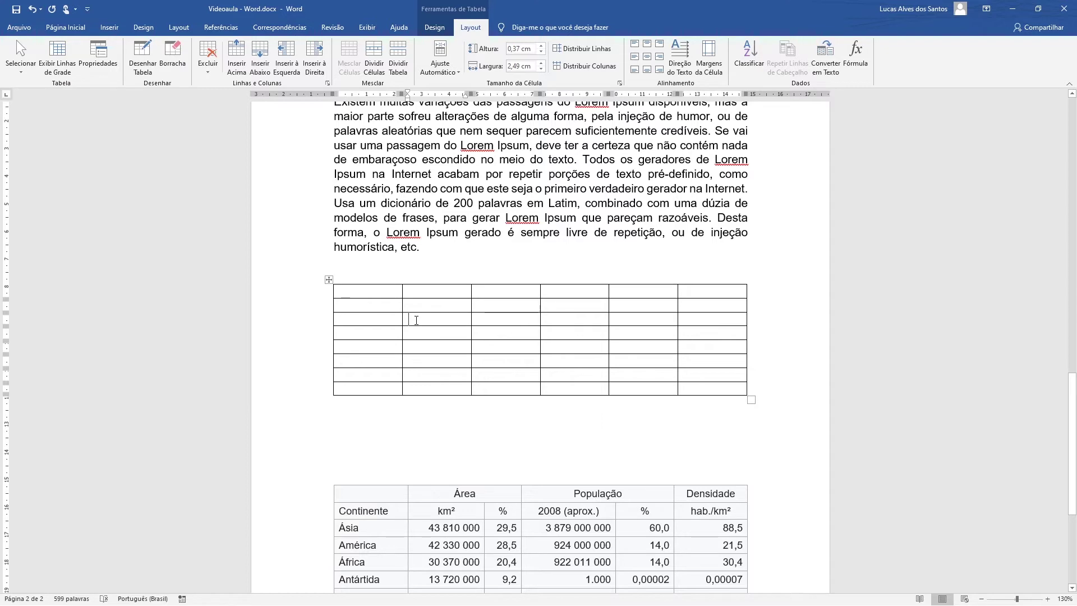
left_click(21, 56)
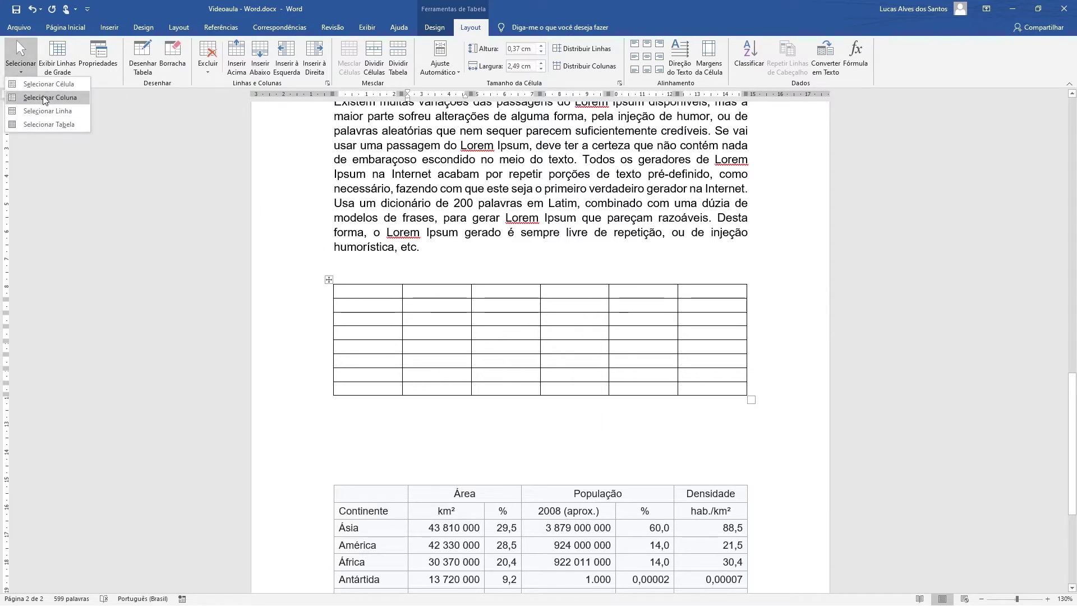
left_click(44, 98)
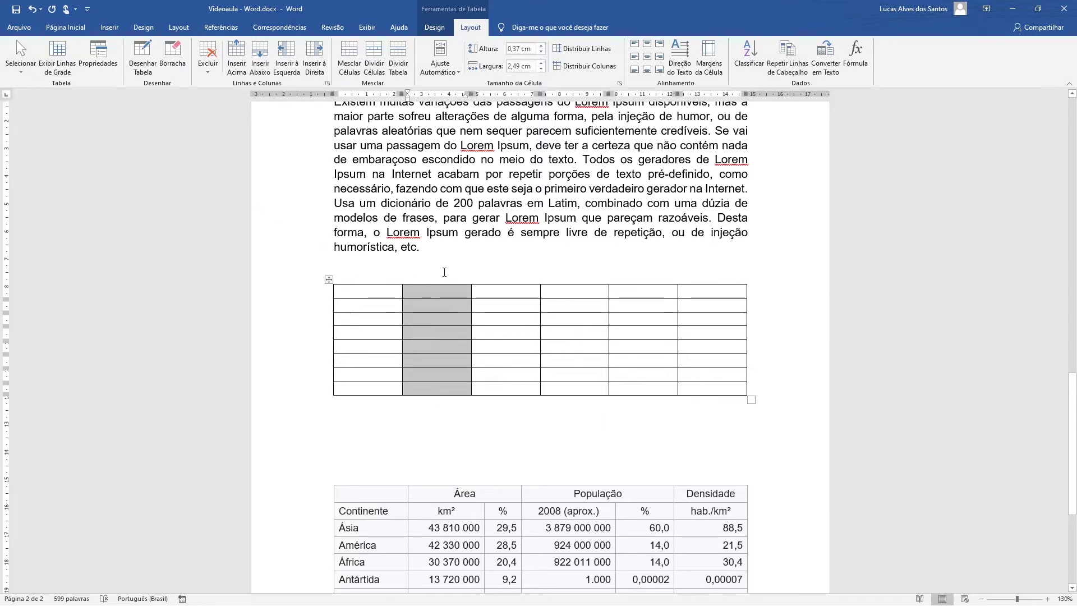
Select the entire fourth row of the empty table, starting from its second cell.
left_click(19, 65)
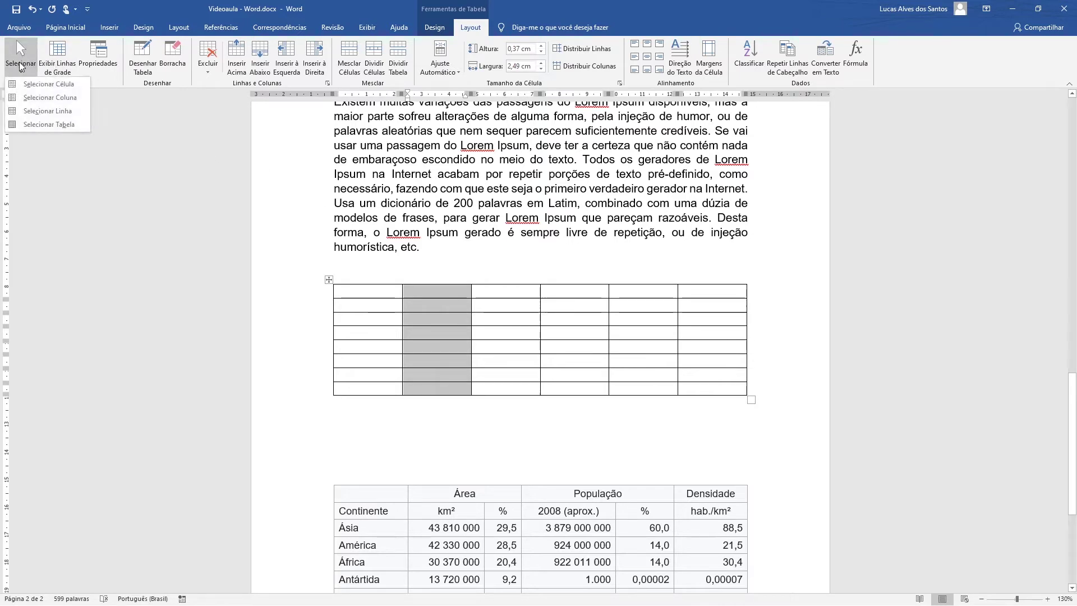
left_click(452, 330)
left_click(447, 334)
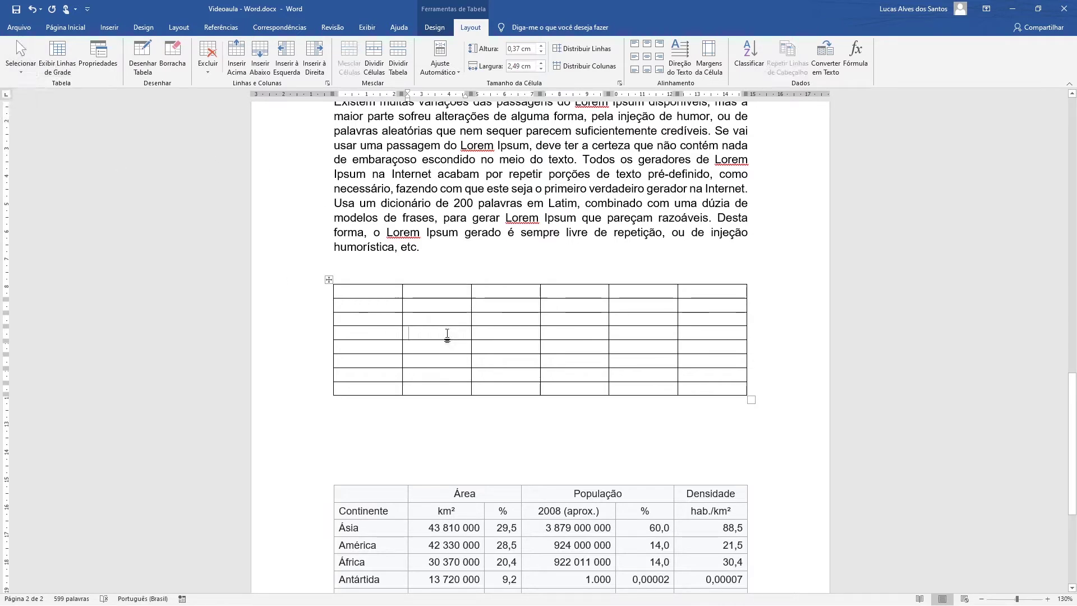
left_click(20, 48)
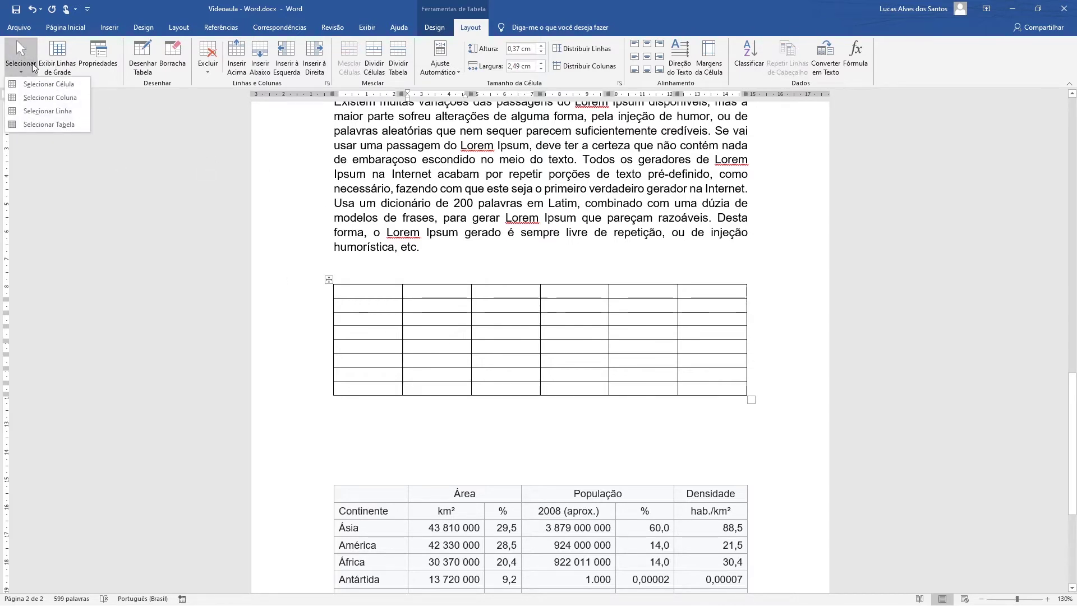
left_click(48, 111)
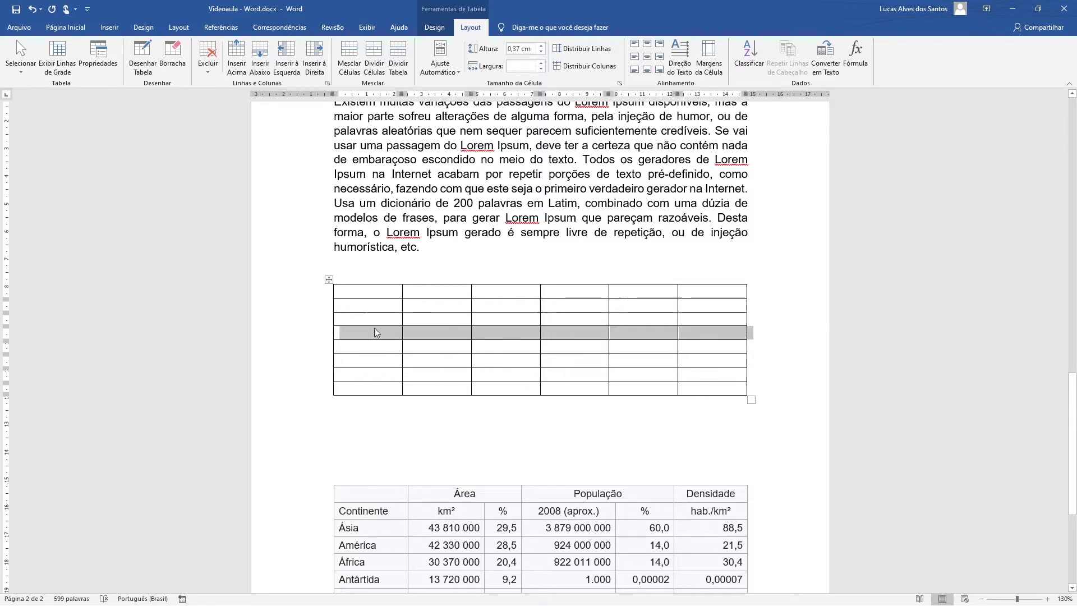
Extend the fourth-row selection to every column so the whole table is selected, and clear it in the third column.
left_click(21, 59)
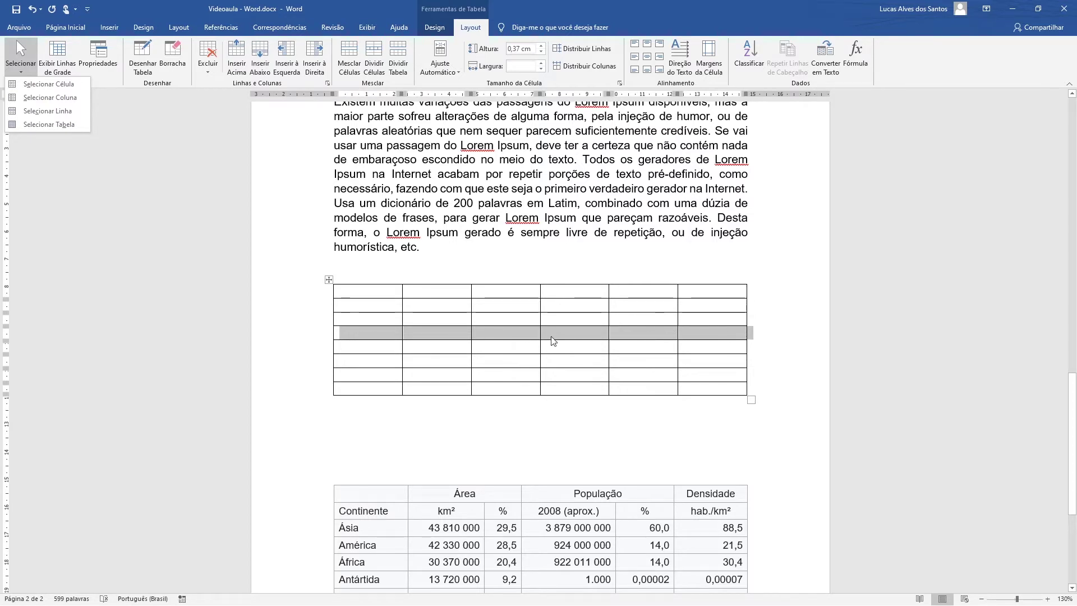
left_click(64, 98)
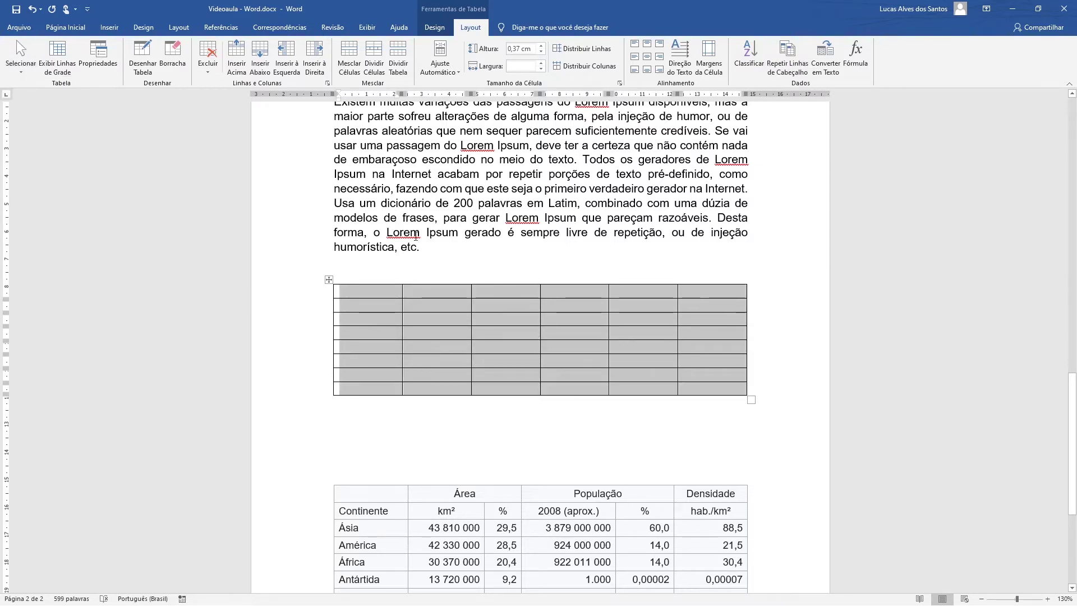
left_click(479, 336)
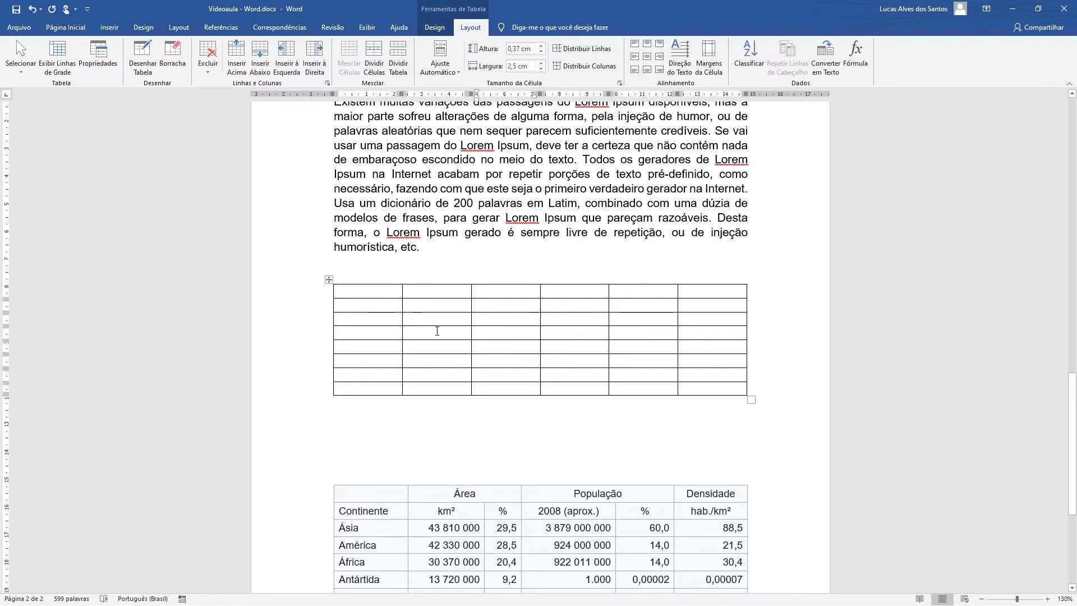
Select the entire second and third columns based on two cells of the fourth row, and clear the selection.
left_click_drag(446, 331, 503, 333)
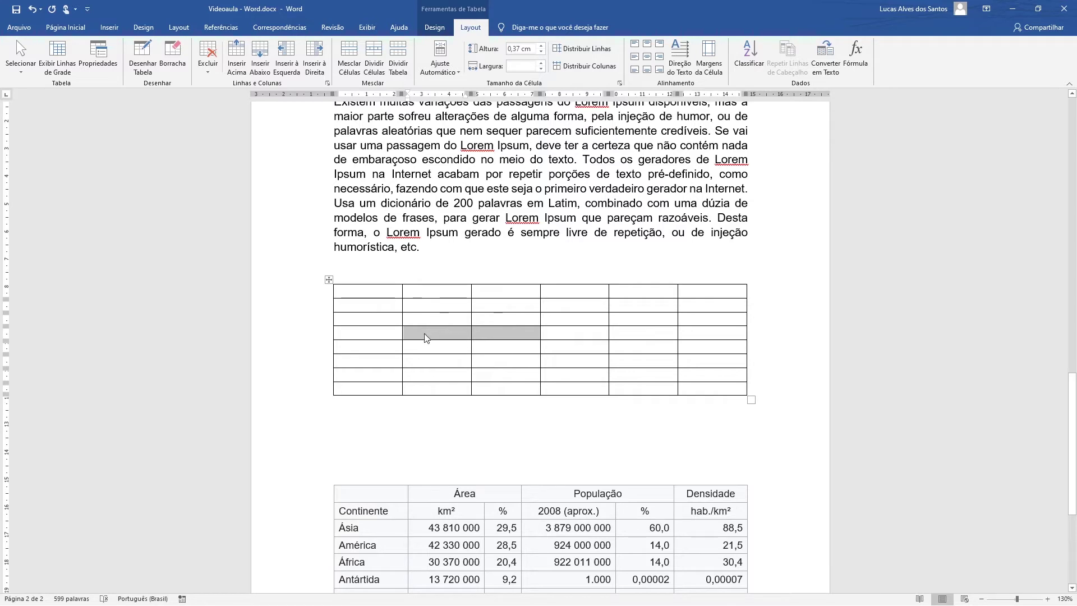
left_click(18, 63)
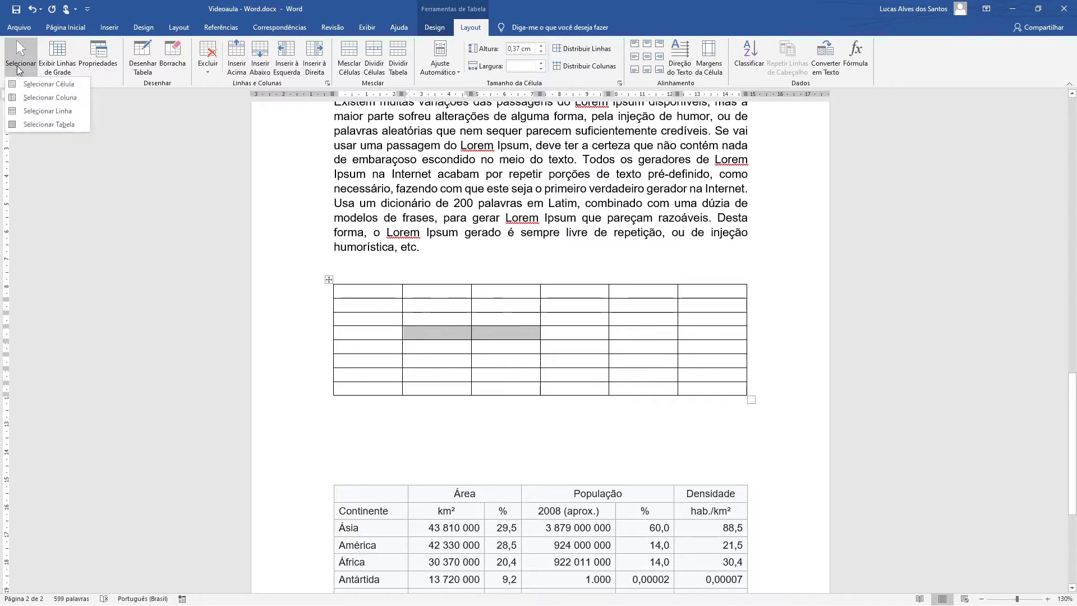
left_click(38, 98)
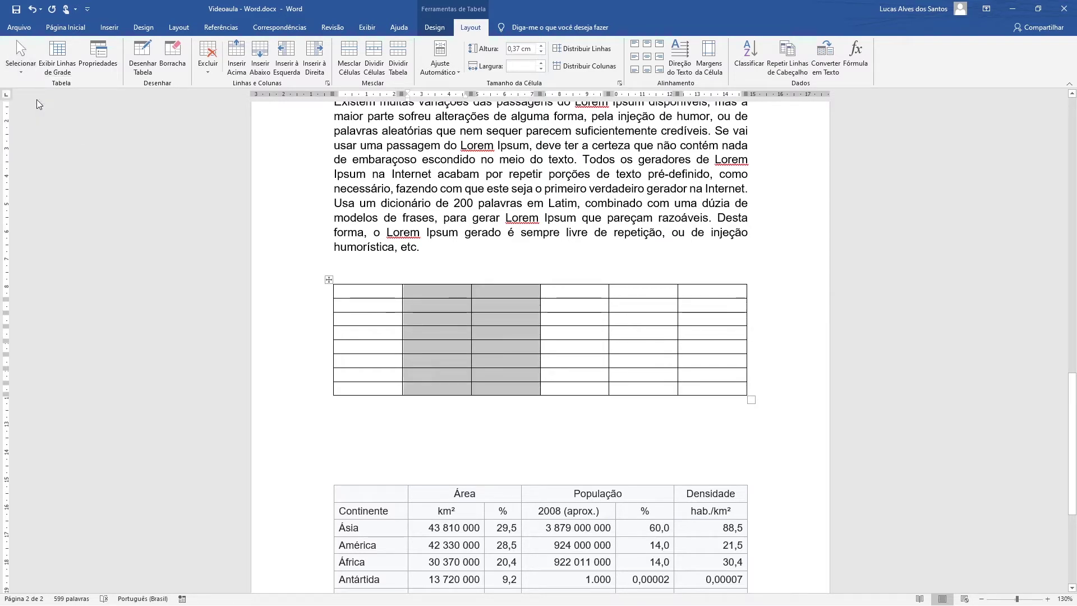
left_click(433, 332)
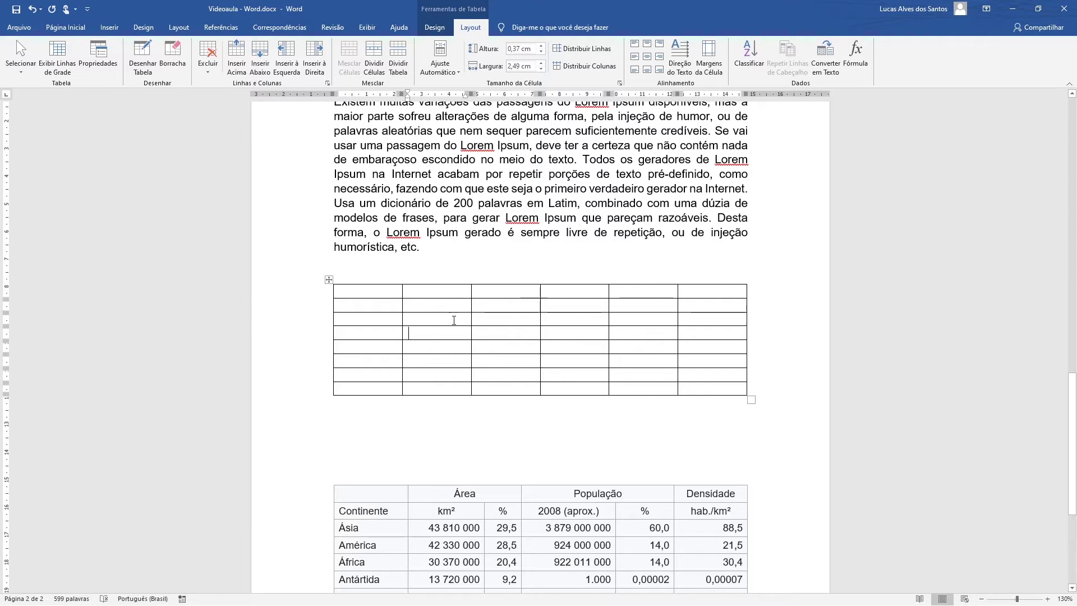
left_click(422, 319)
left_click(508, 320)
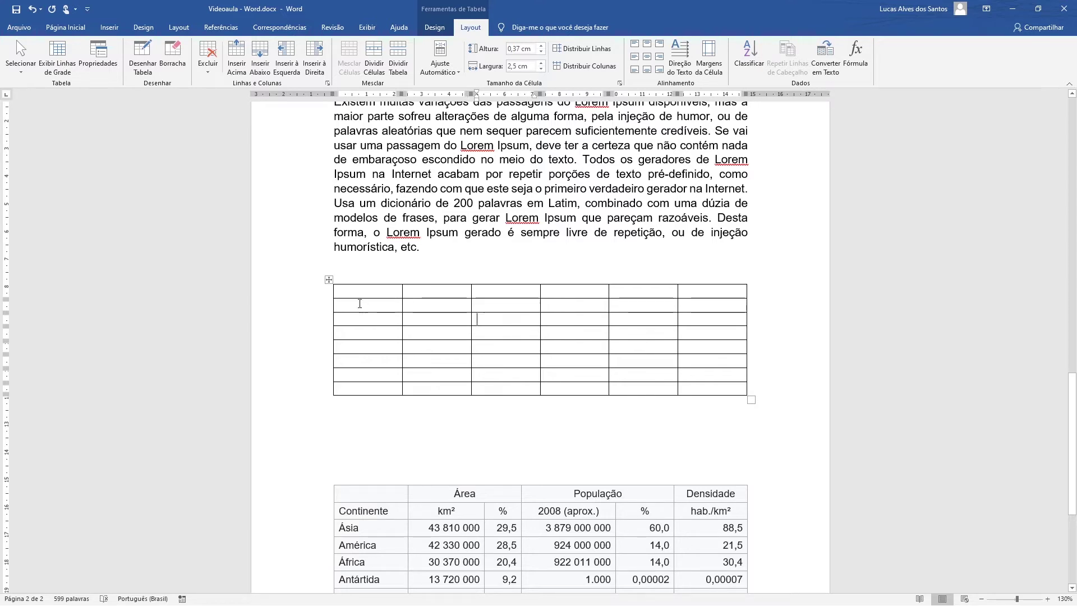
left_click(432, 306)
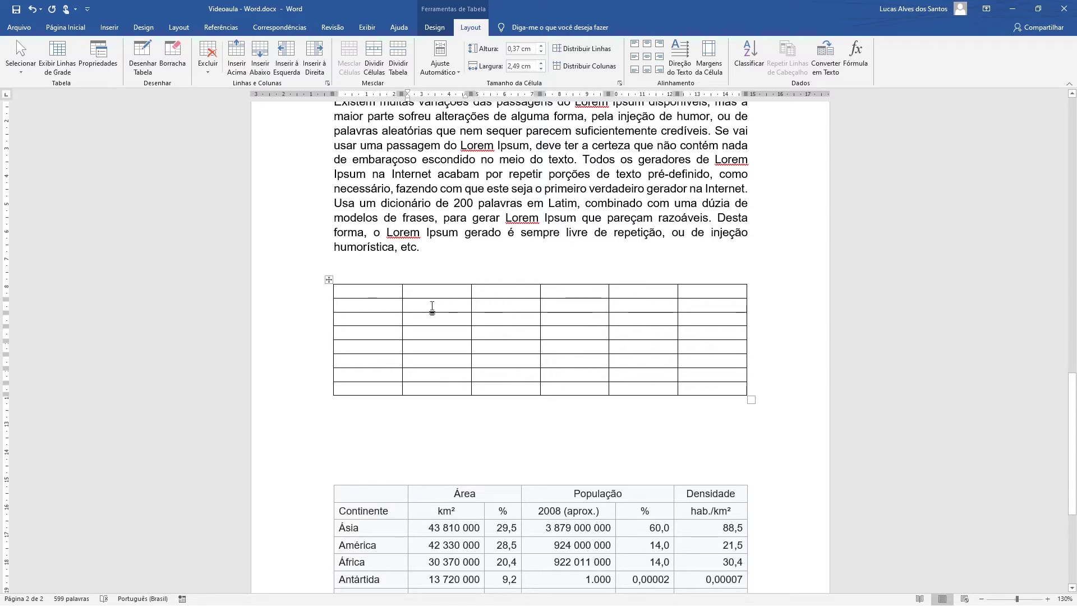
key("Left")
type("Con")
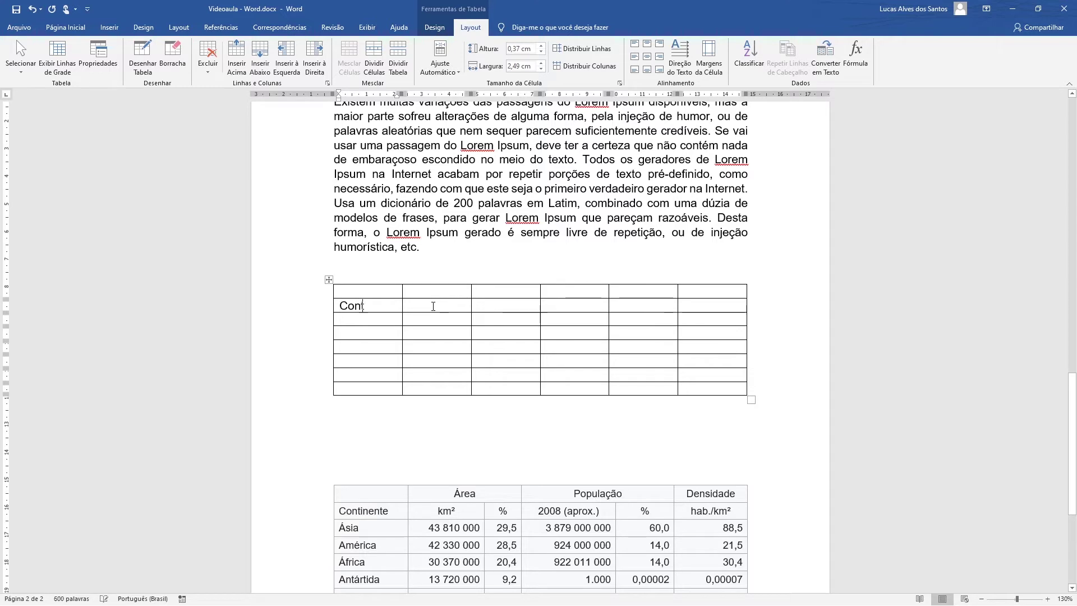
type("tinen")
key("BackSpace")
key("BackSpace")
key("BackSpace")
key("BackSpace")
key("BackSpace")
key("BackSpace")
key("BackSpace")
key("BackSpace")
left_click(445, 321)
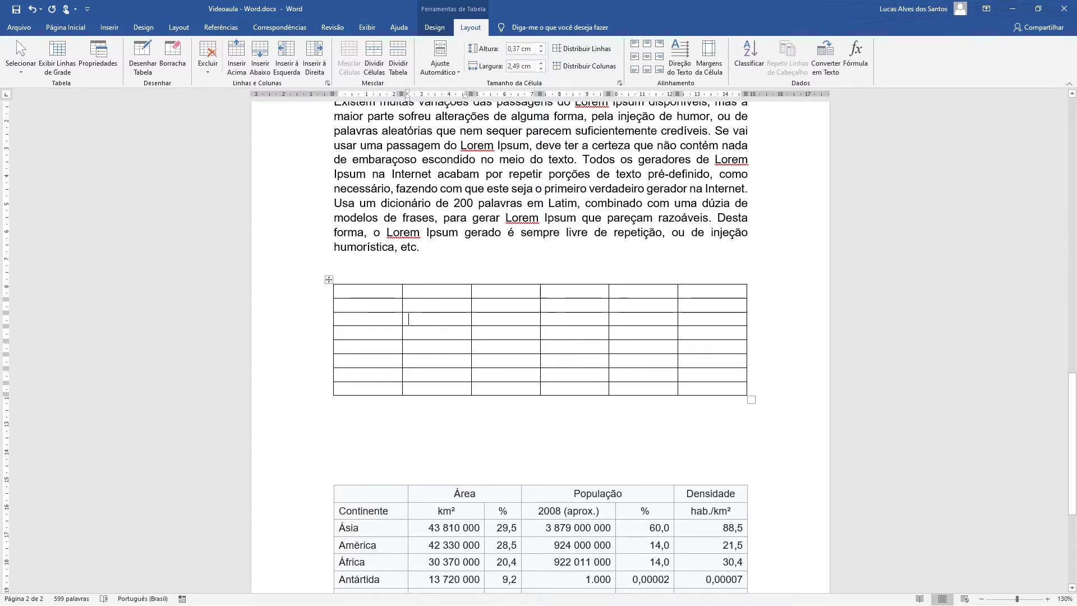
Delete the surplus blank lines between the empty table and the continents table.
left_click(473, 445)
key("BackSpace")
key("BackSpace")
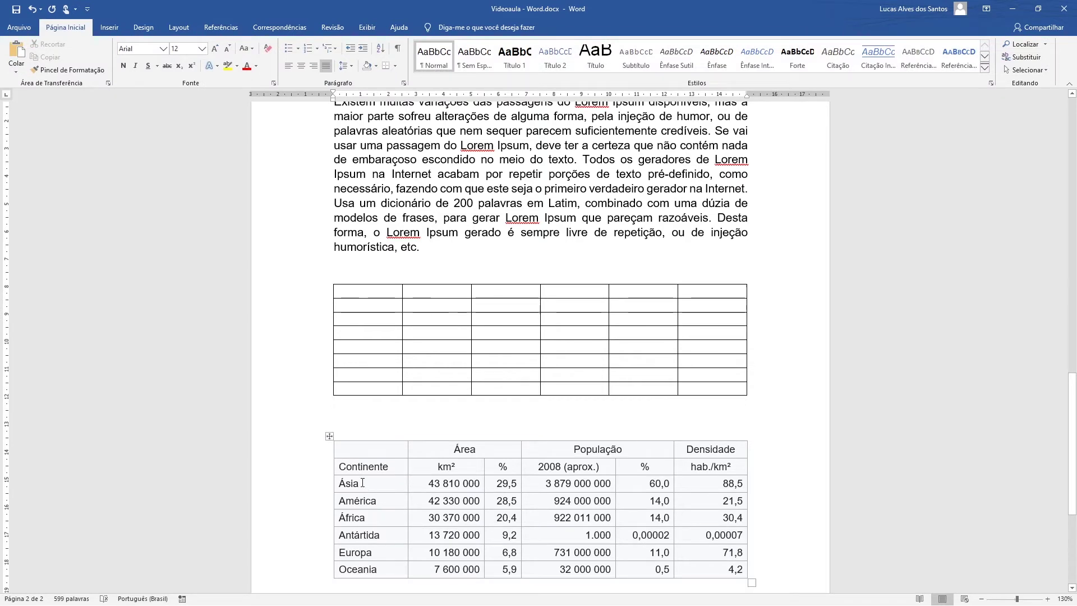
Copy the Continente heading row together with the Ásia and América rows of the continents table.
scroll(373, 479, "down", 1)
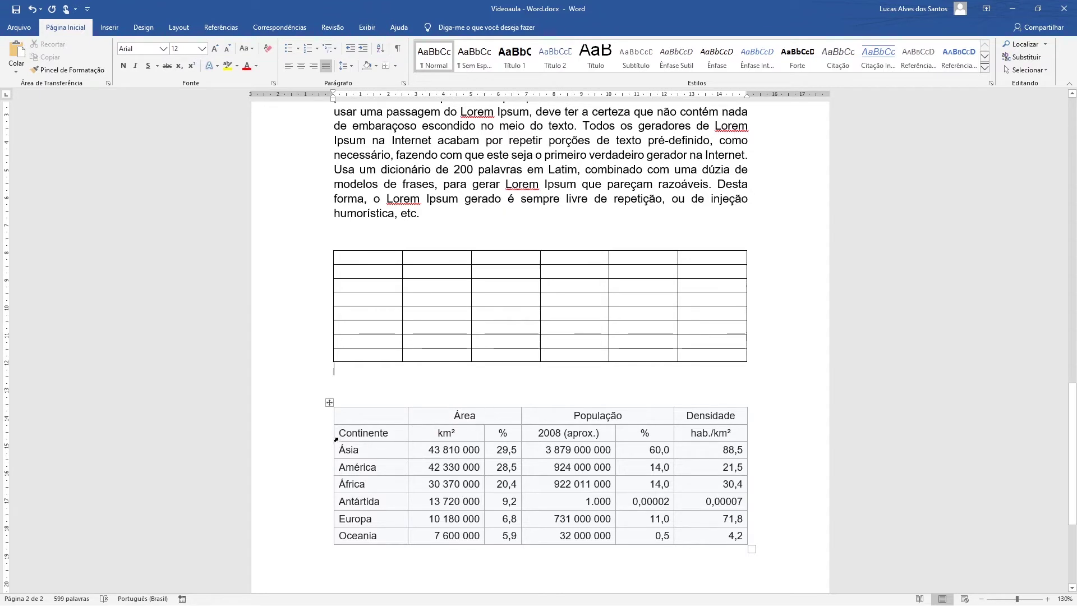
mouse_move(340, 434)
left_mouse_down()
mouse_move(702, 462)
mouse_move(622, 452)
mouse_move(594, 470)
mouse_move(701, 466)
left_mouse_up()
key("ctrl+c")
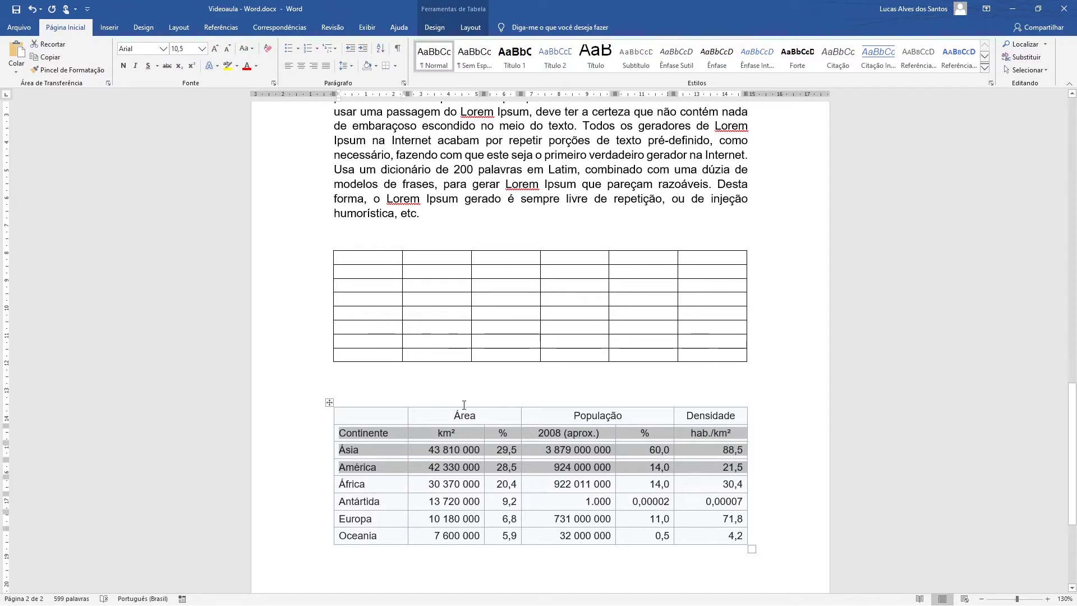
right_click(379, 432)
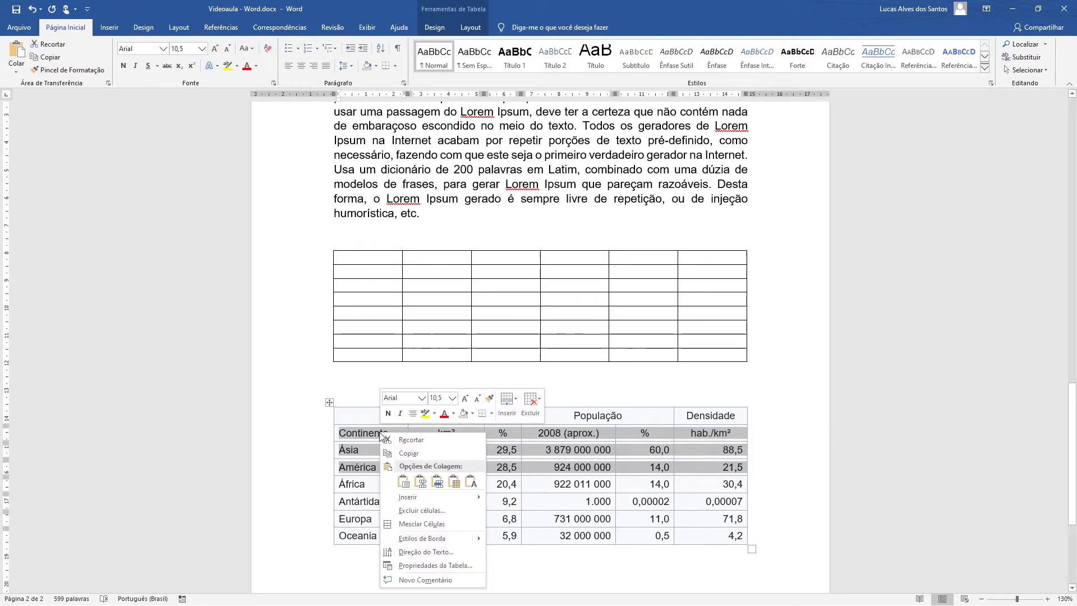
left_click(407, 454)
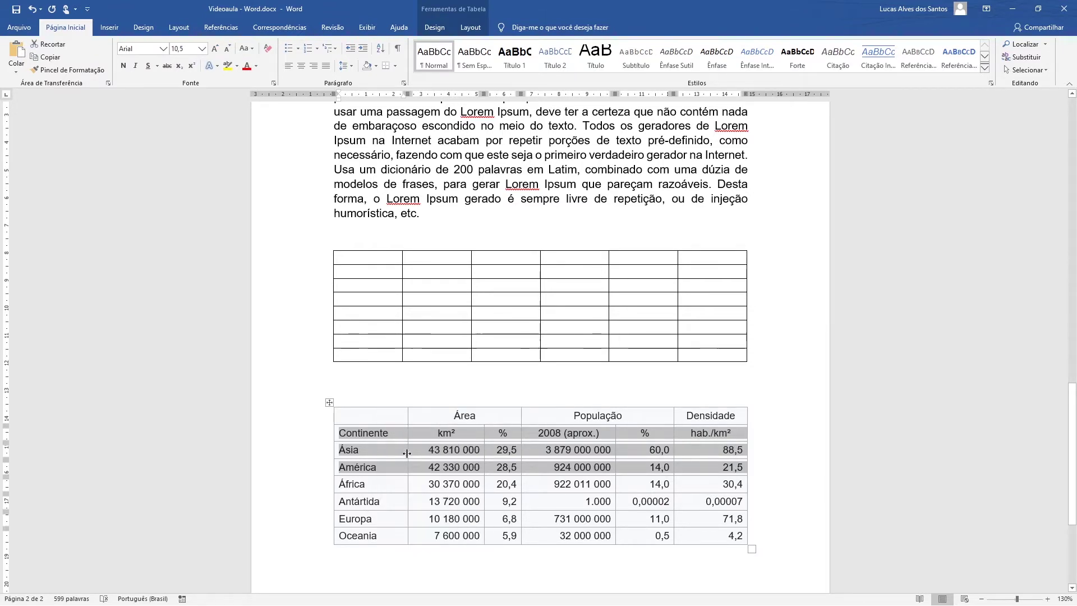
Try pasting the copied rows as a nested table in the second row's first cell of the empty table, and undo it.
left_click(372, 270)
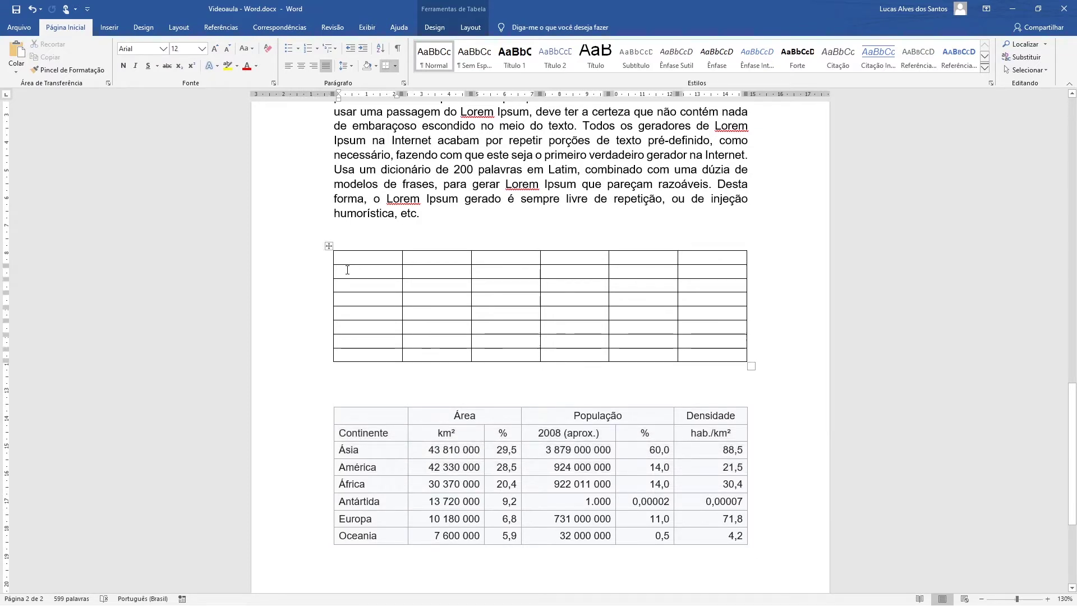
right_click(347, 271)
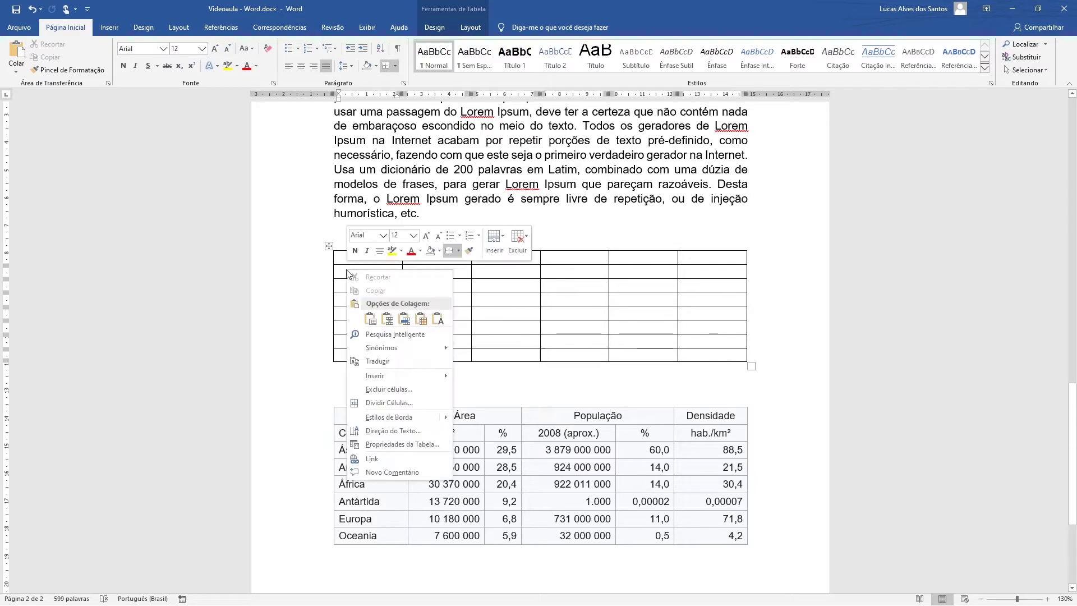
left_click(369, 321)
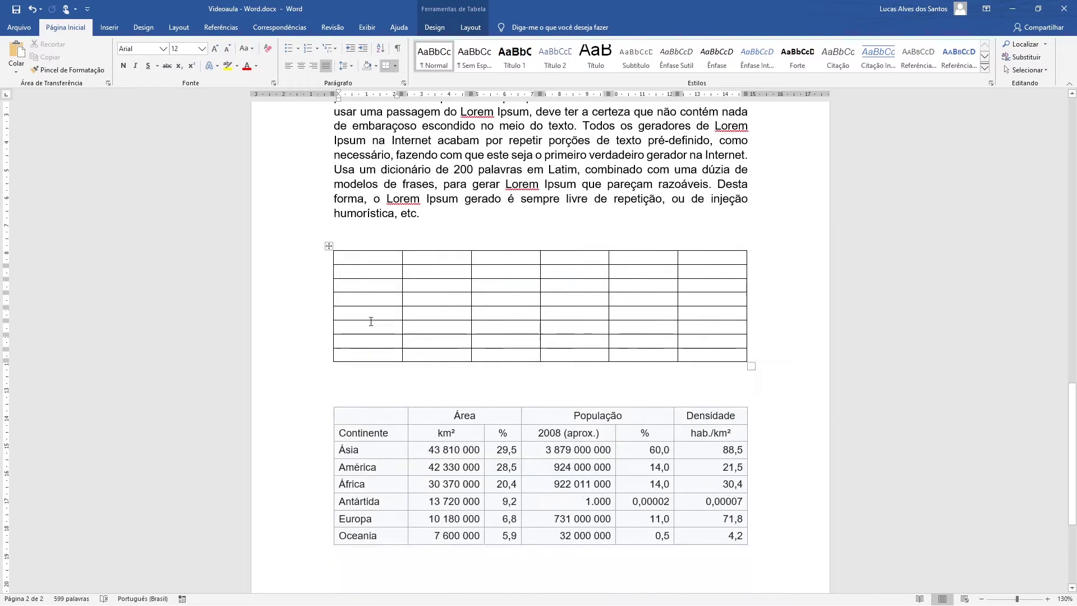
scroll(506, 368, "down", 4)
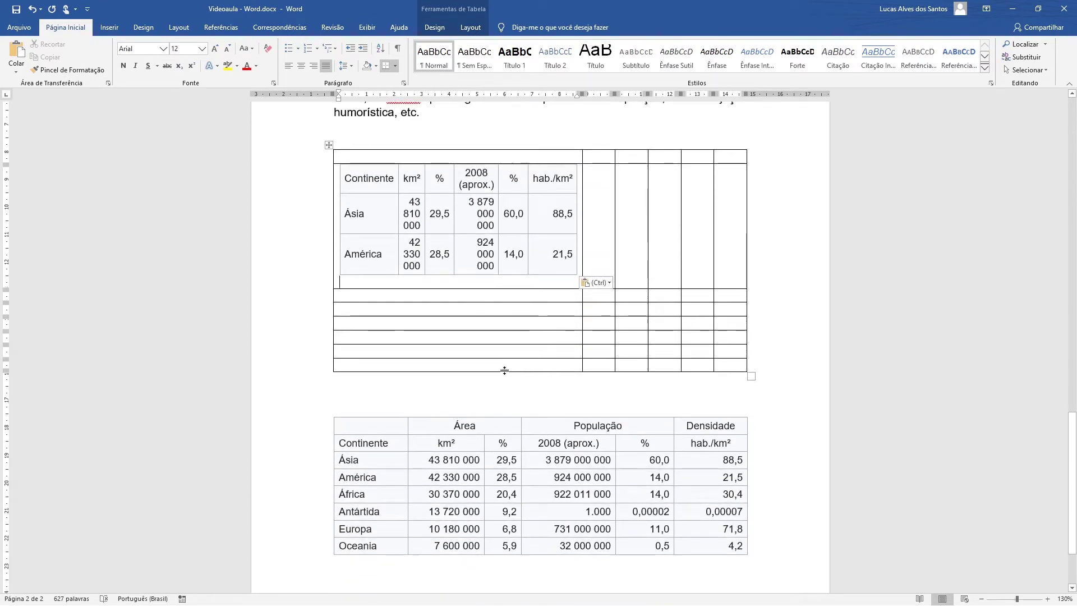
left_click(34, 9)
left_click(33, 9)
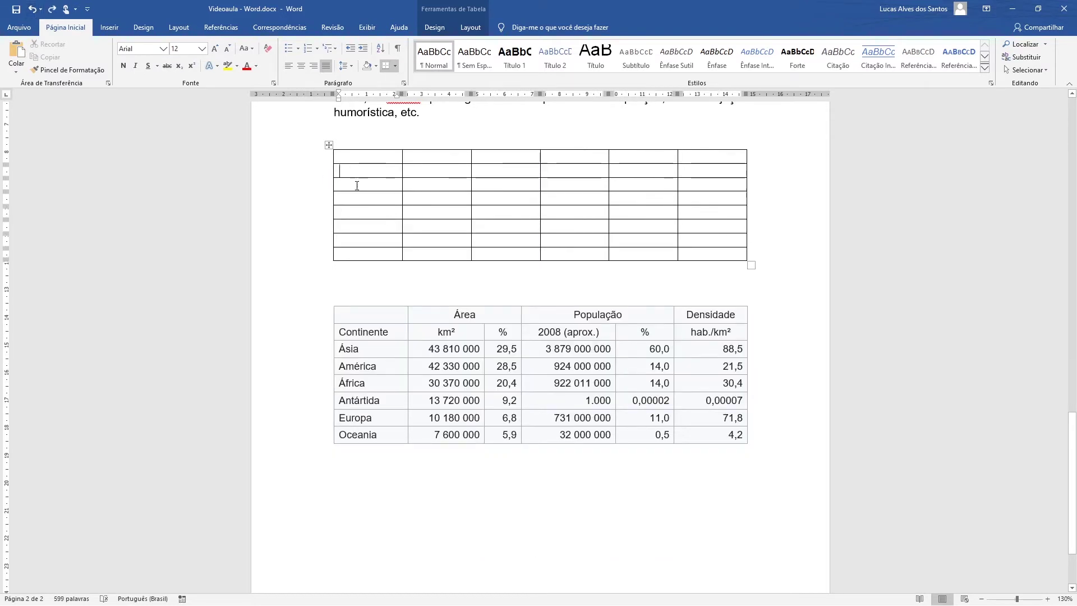
Try pasting the copied rows as new rows inserted below the empty table's second row, and undo the paste.
right_click(343, 169)
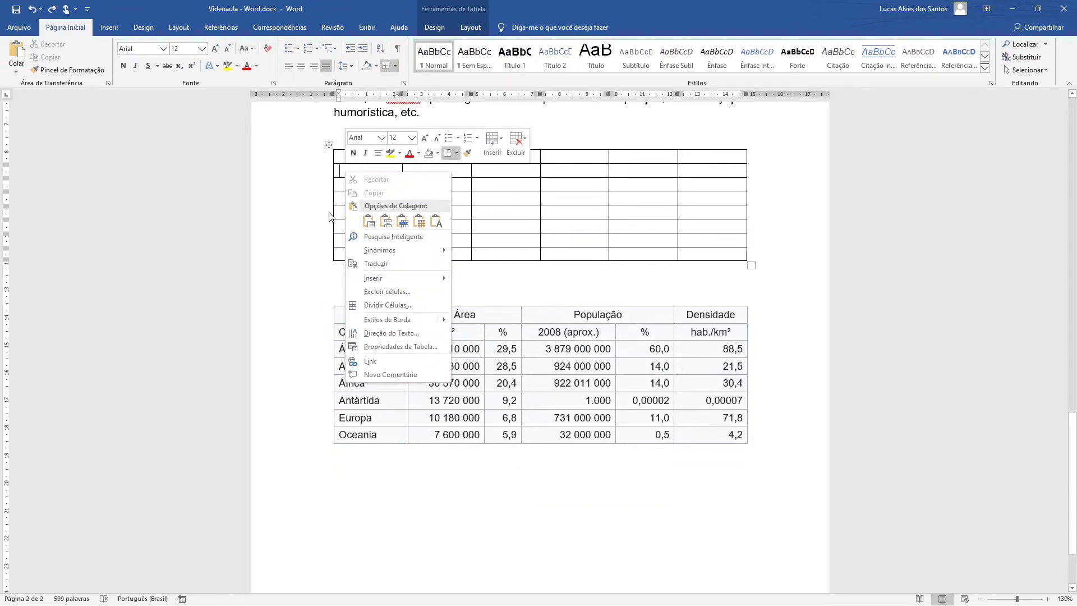
left_click(403, 221)
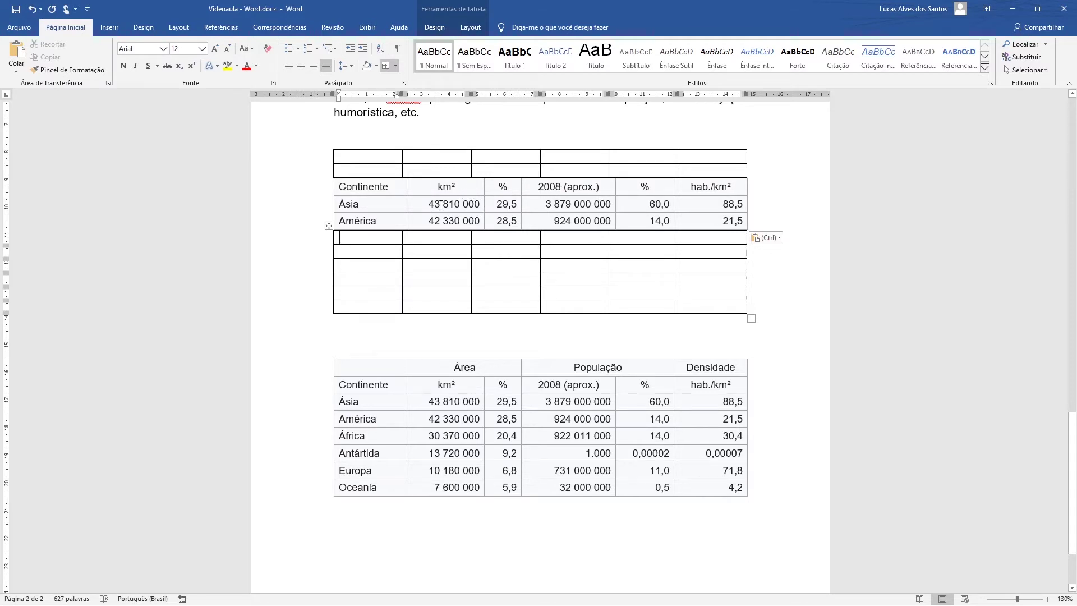
left_click(32, 9)
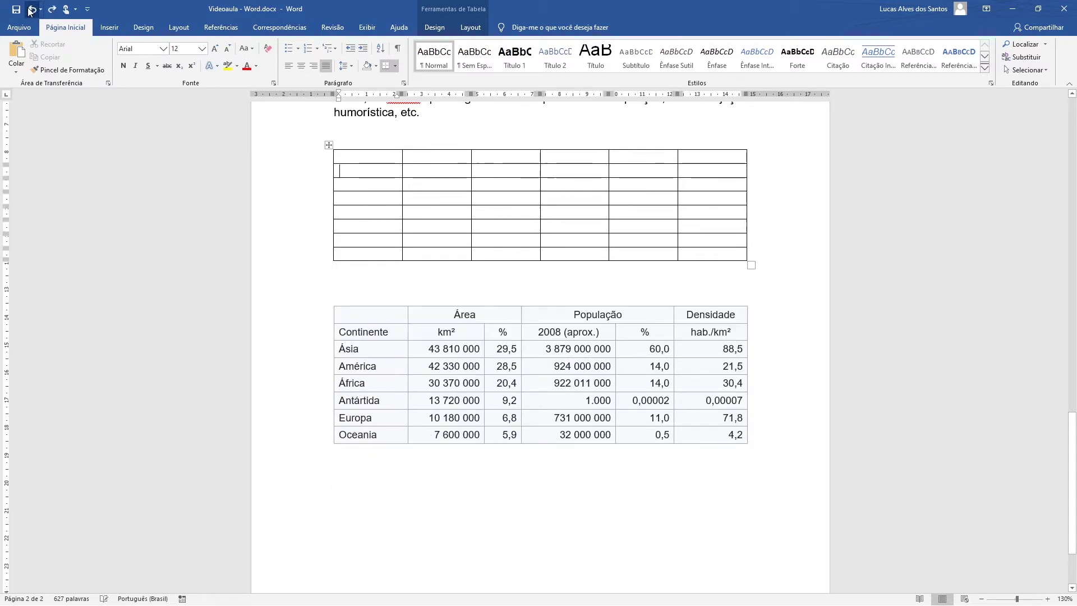
Preview the Substituir Células paste in the second row, and paste the copied rows into the third to fifth rows of the empty table.
left_click(353, 171)
right_click(354, 171)
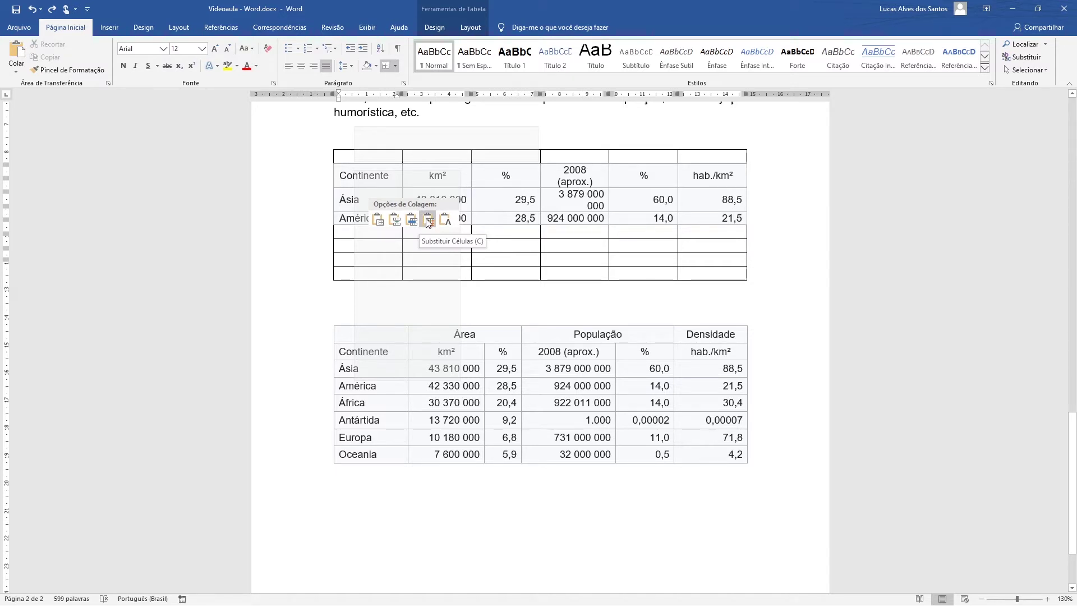
left_click(395, 217)
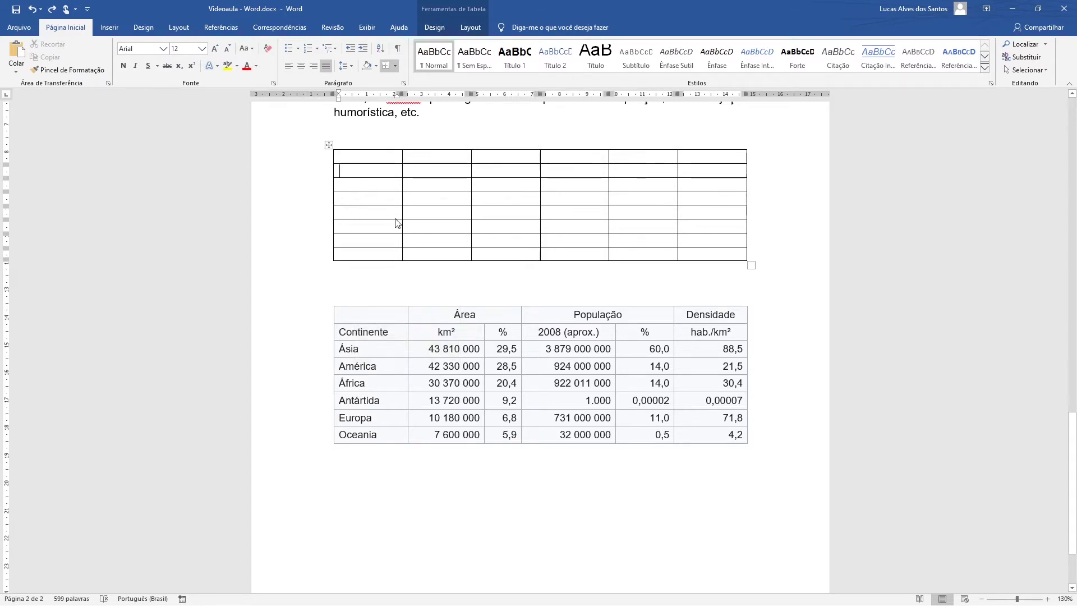
left_click_drag(340, 189, 698, 232)
left_click(510, 212)
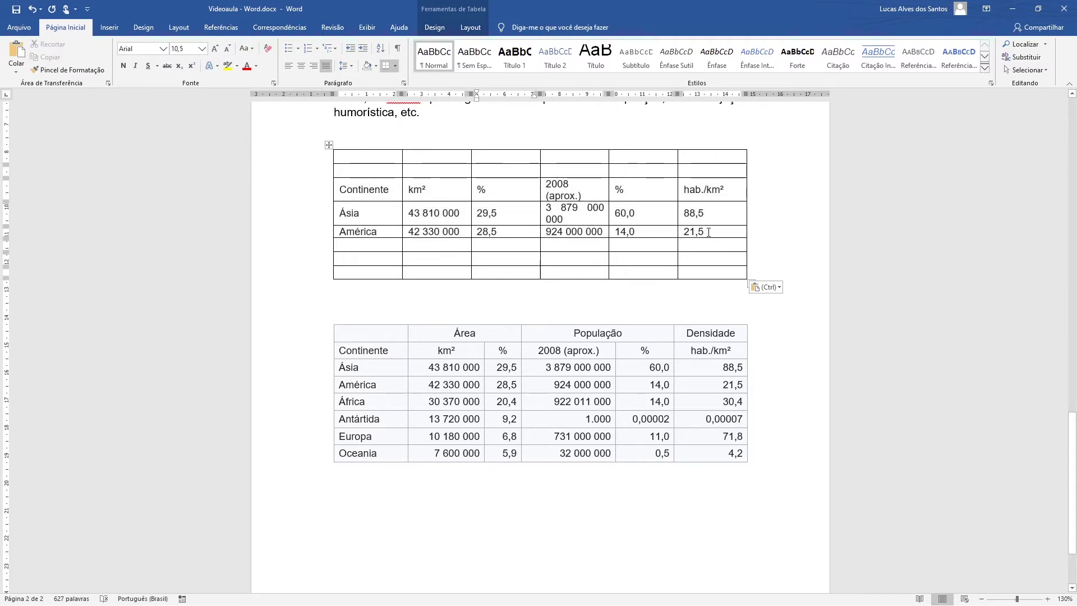
Highlight the África population value in the original table, and select and deselect the three pasted rows in the new table.
double_click(559, 398)
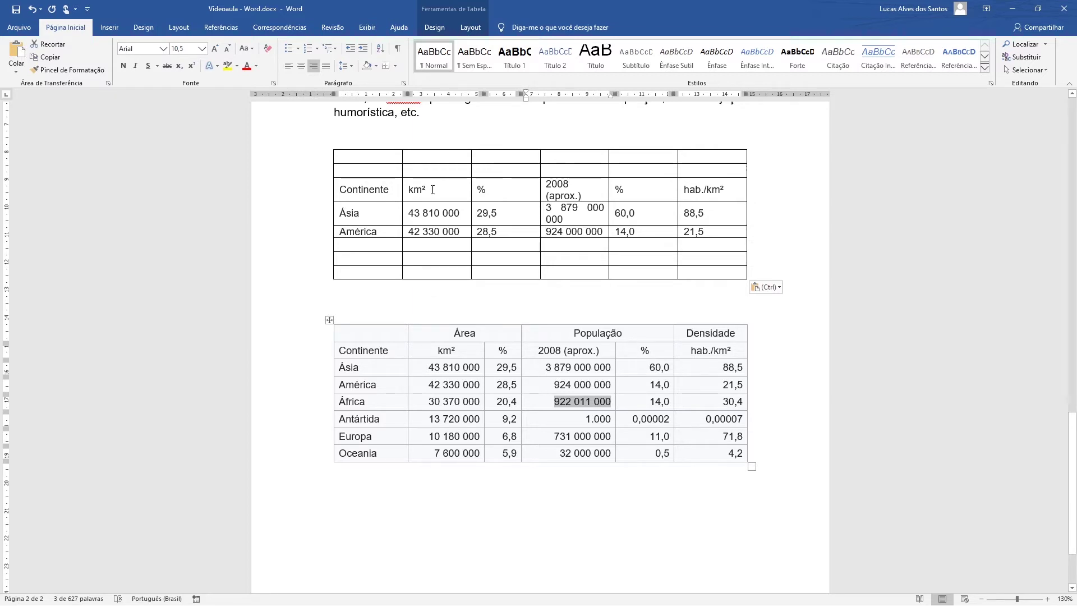
left_click(504, 190)
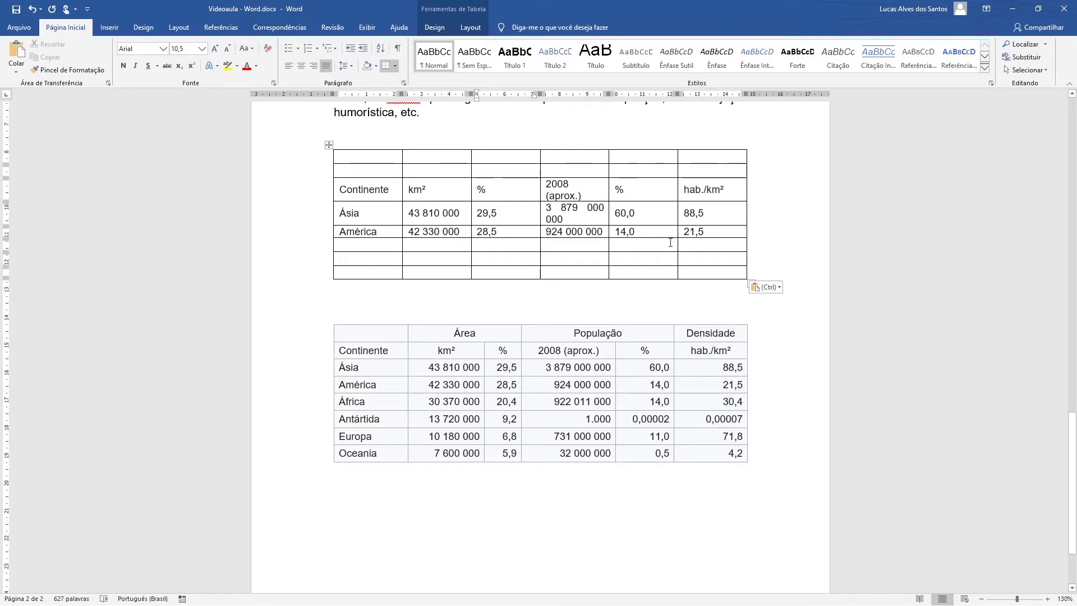
left_click(715, 232)
left_click_drag(714, 233, 357, 193)
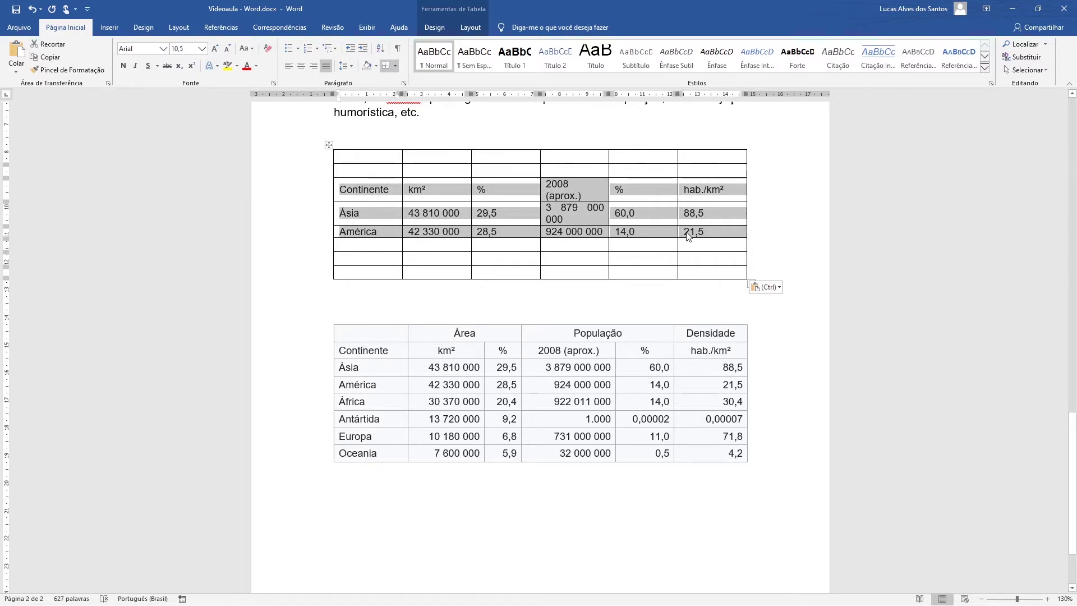
left_click(714, 232)
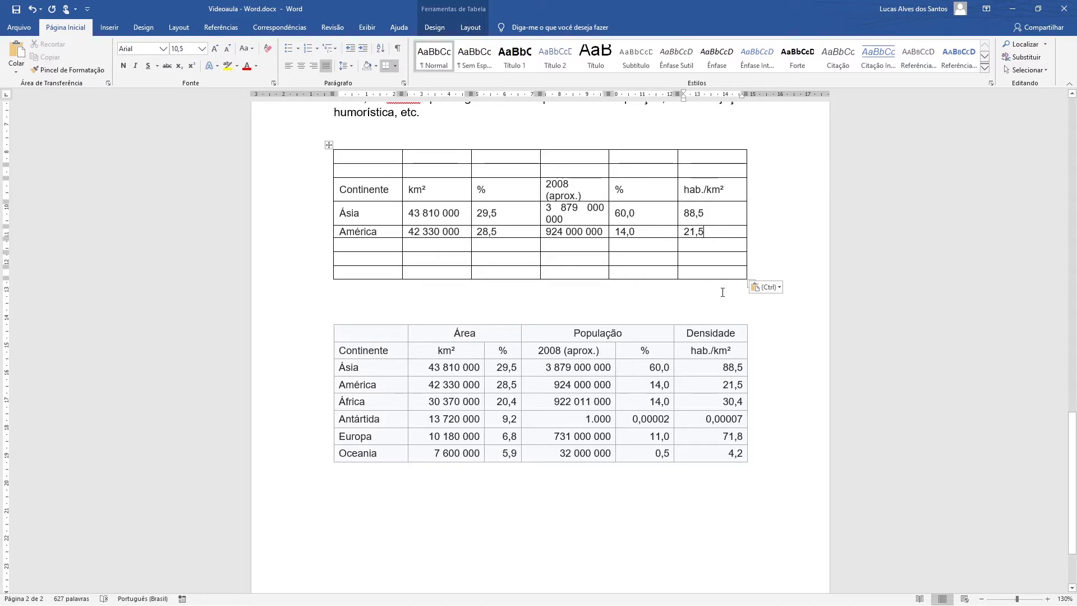
Select the three pasted rows, bring up the Excluir células options with the on-screen keyboard, and dismiss them.
left_click_drag(722, 233, 352, 195)
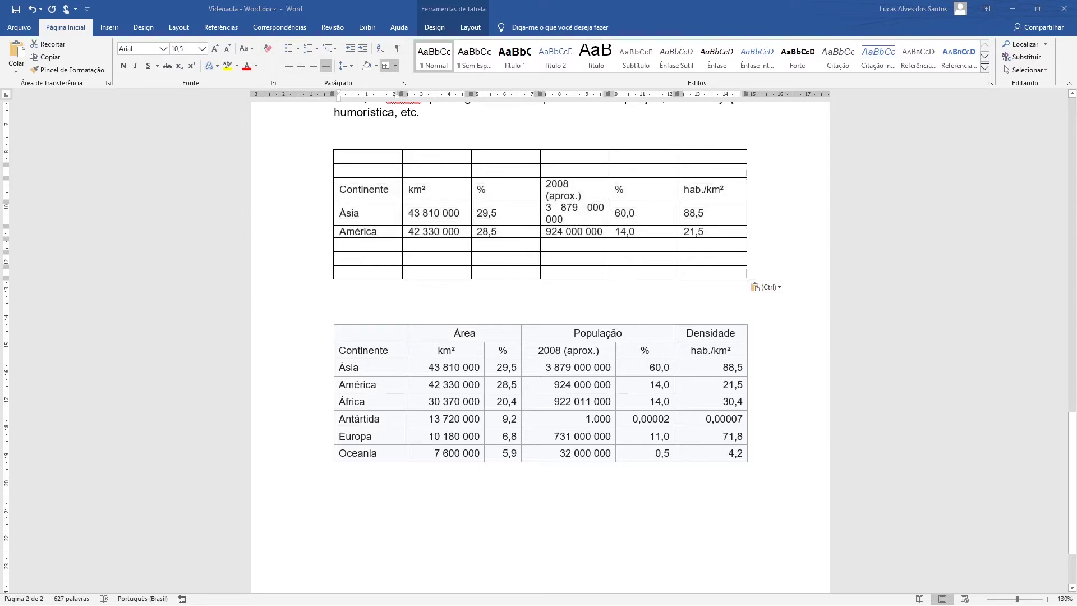
key("ctrl+super+o")
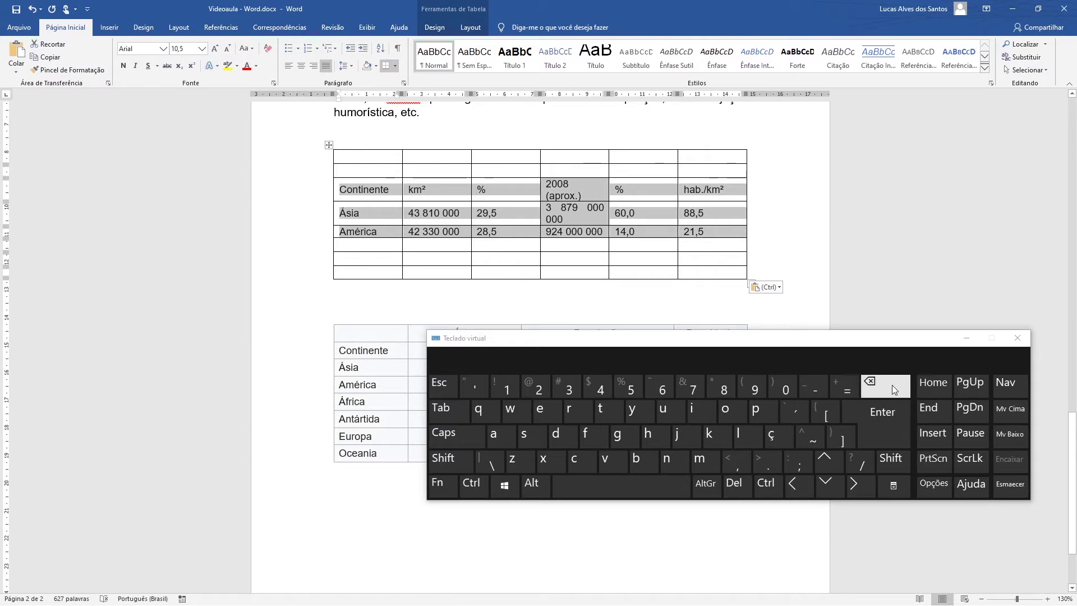
left_click(877, 385)
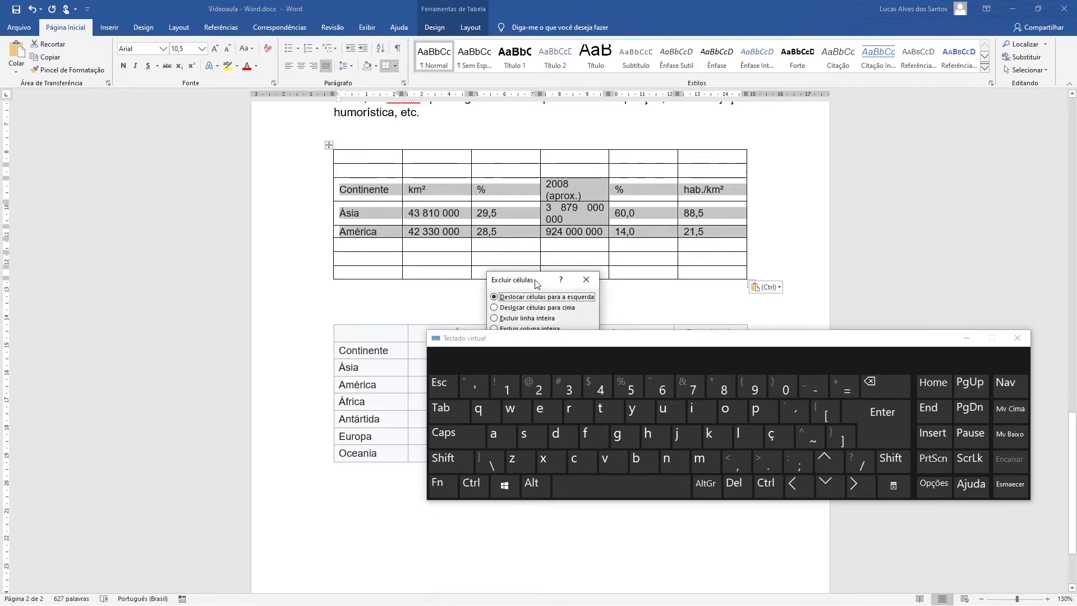
left_click_drag(536, 286, 365, 247)
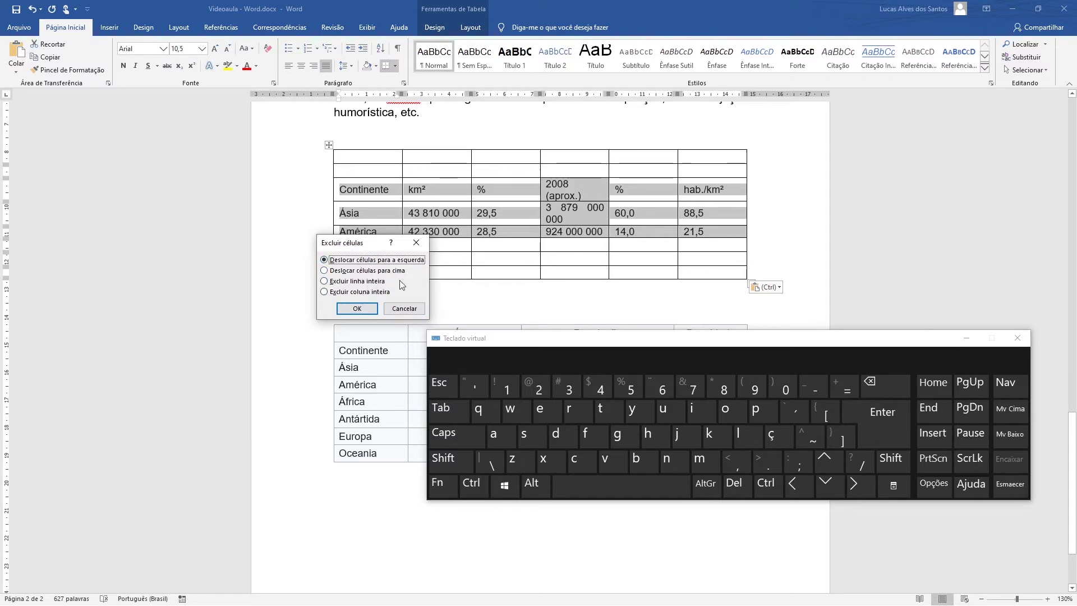
left_click(418, 245)
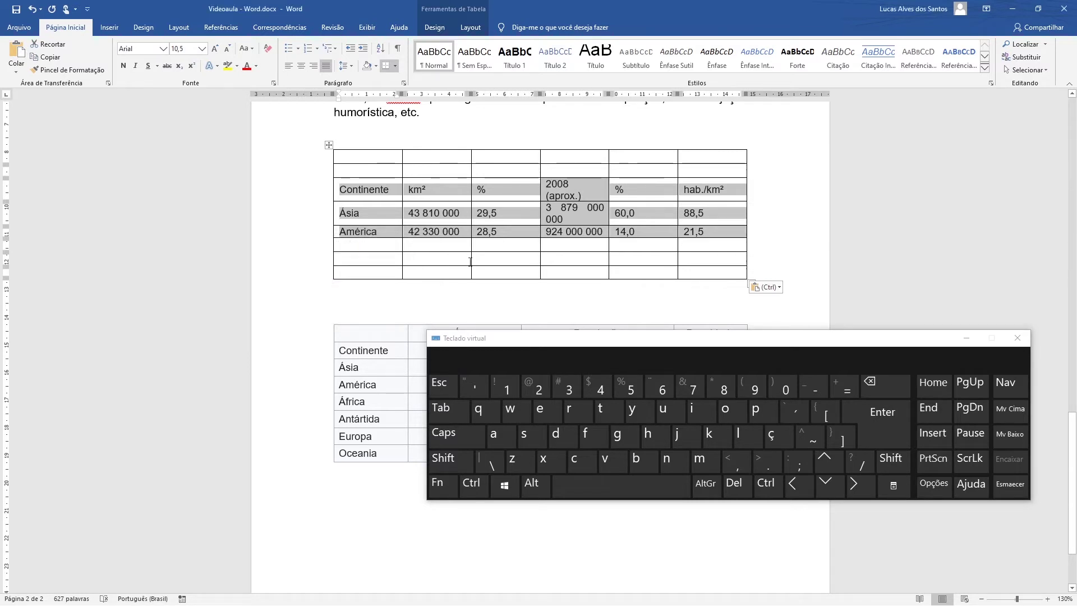
Erase the hab./km² value from the América row of the new table with the on-screen keyboard.
left_click_drag(829, 343, 697, 336)
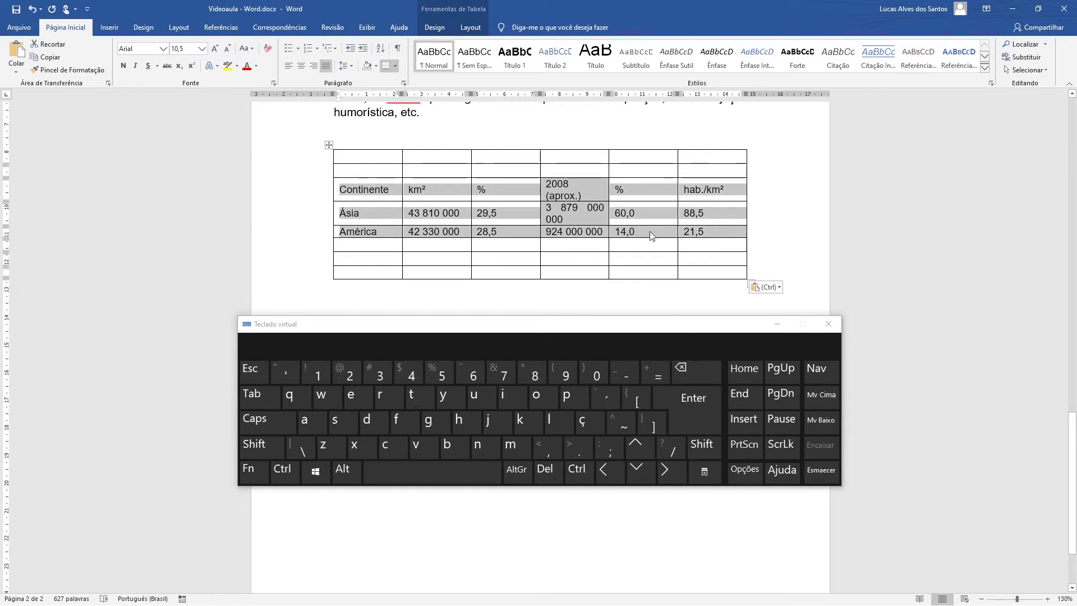
left_click(709, 232)
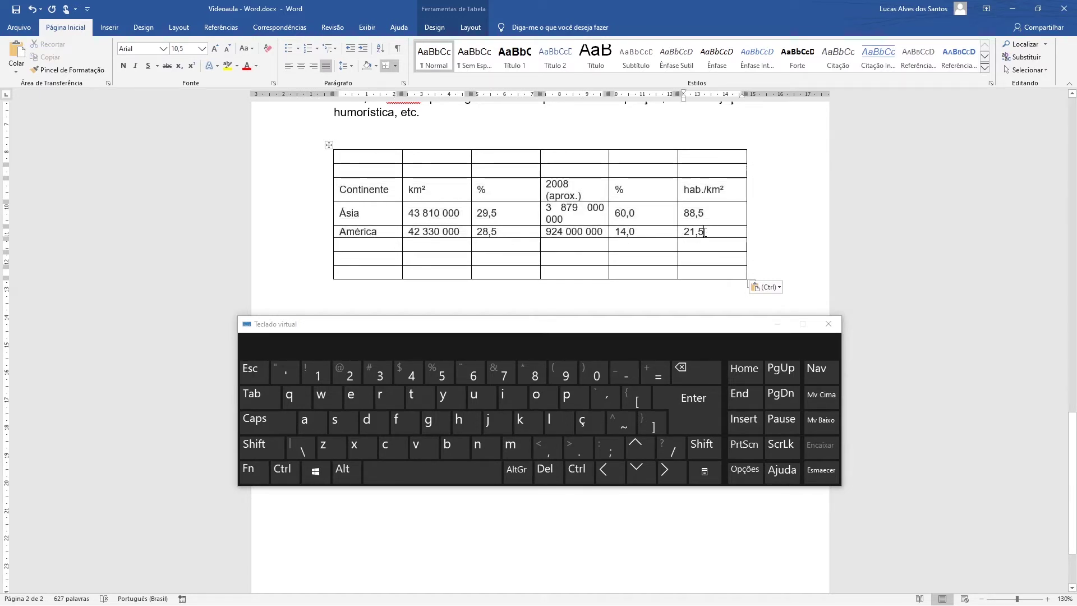
left_click(697, 367)
left_click(698, 368)
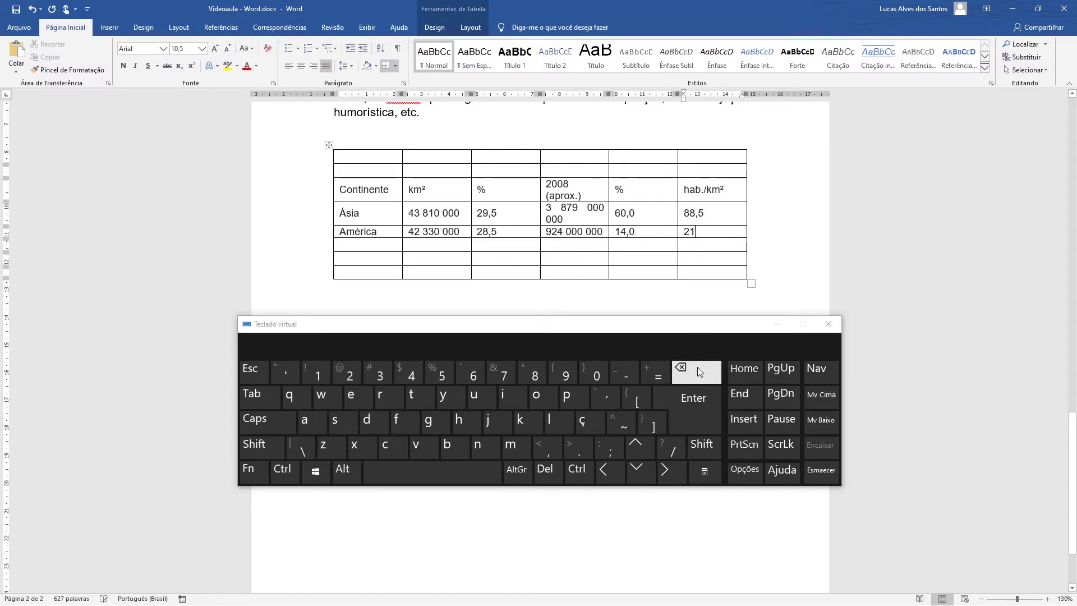
left_click(697, 368)
left_click(697, 368)
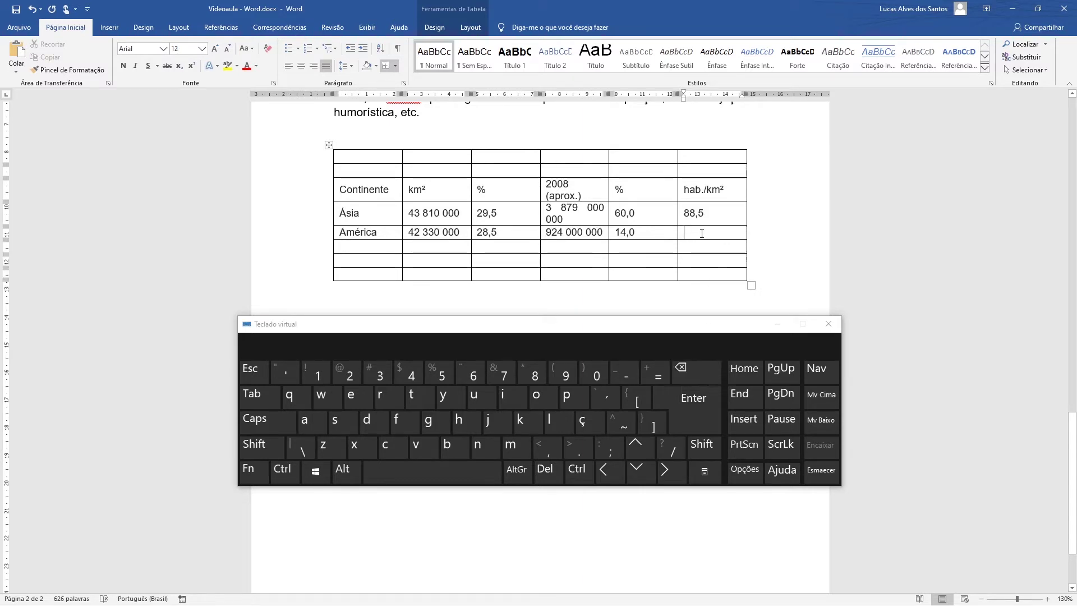
Clear the contents of the Continente, Ásia and América rows in the new table, and close the on-screen keyboard.
left_click_drag(702, 233, 359, 196)
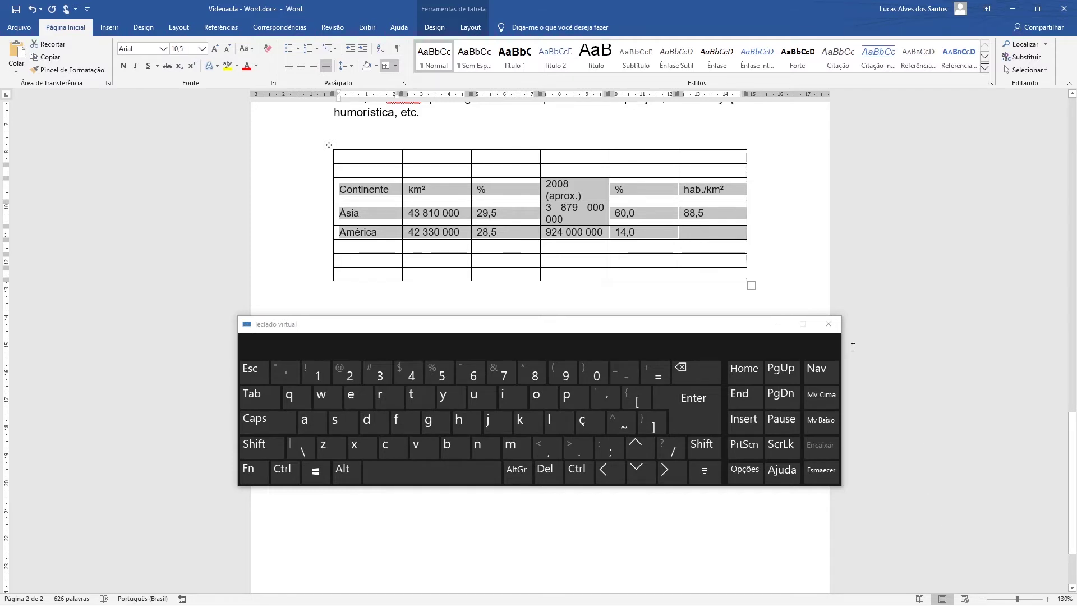
left_click(829, 323)
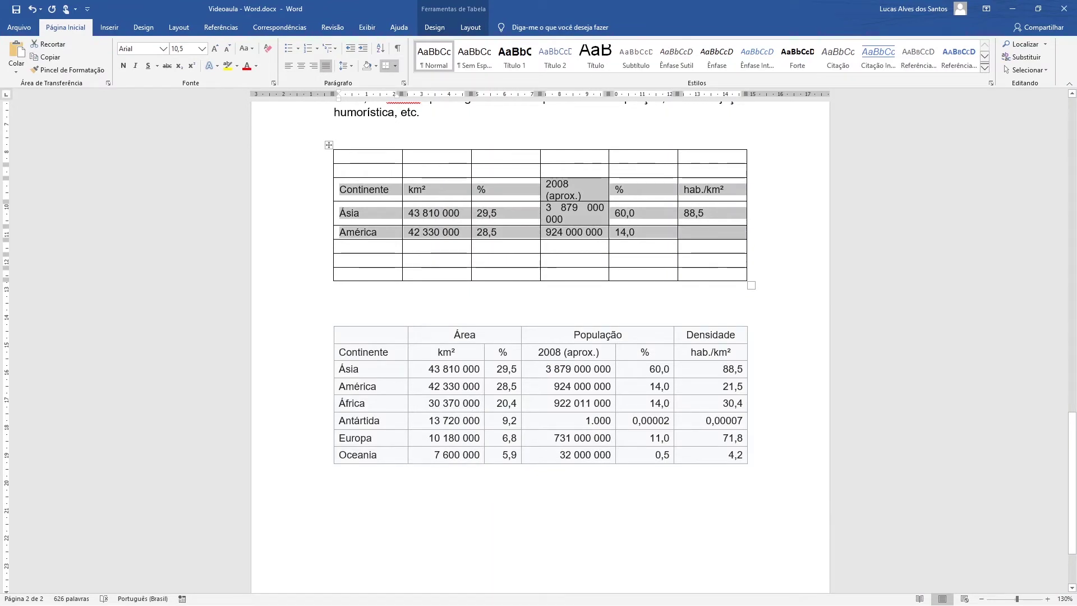
key("Delete")
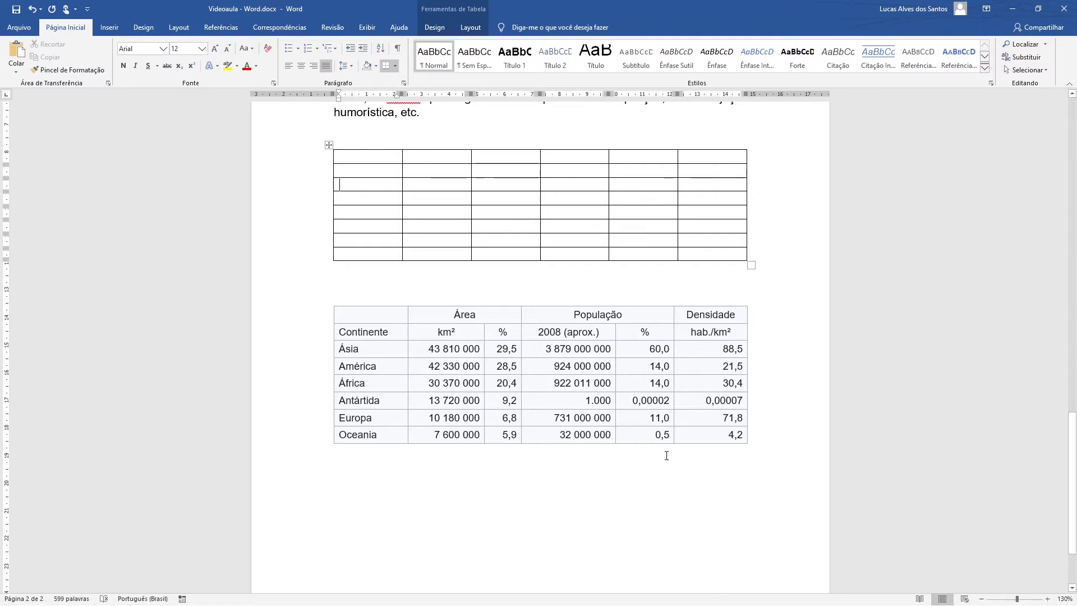
Select the entire empty table and browse the simple, grid and list designs among the available table styles.
left_click(329, 146)
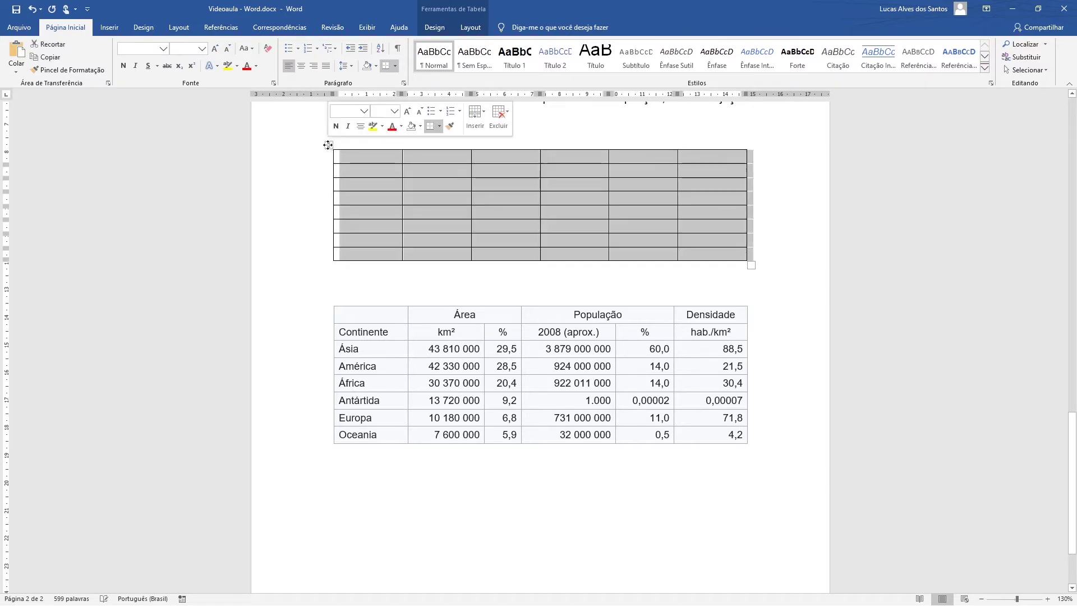
left_click(442, 31)
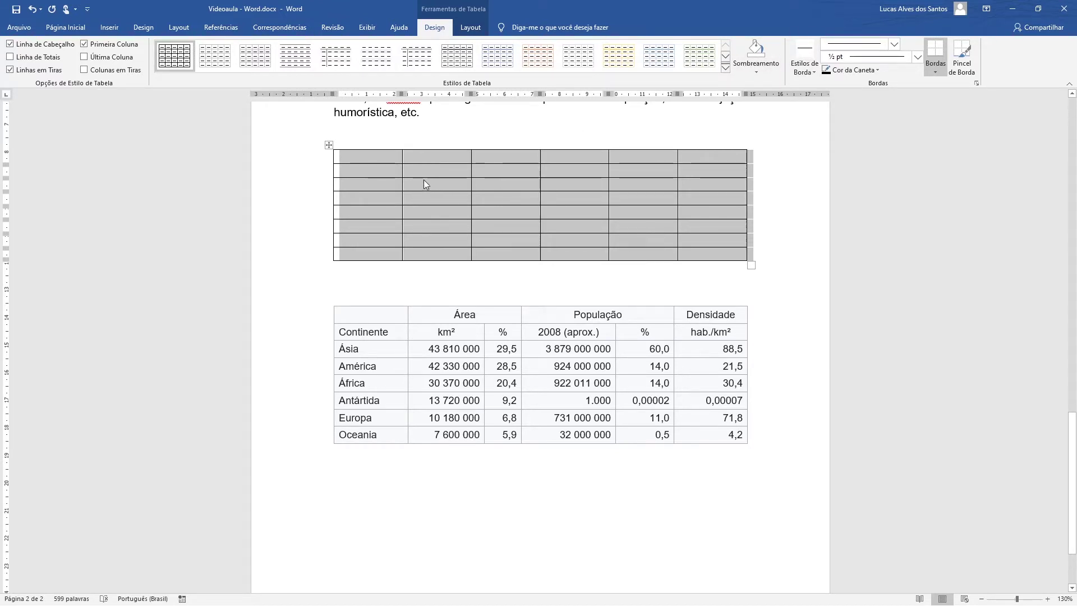
left_click(723, 67)
left_click(736, 196)
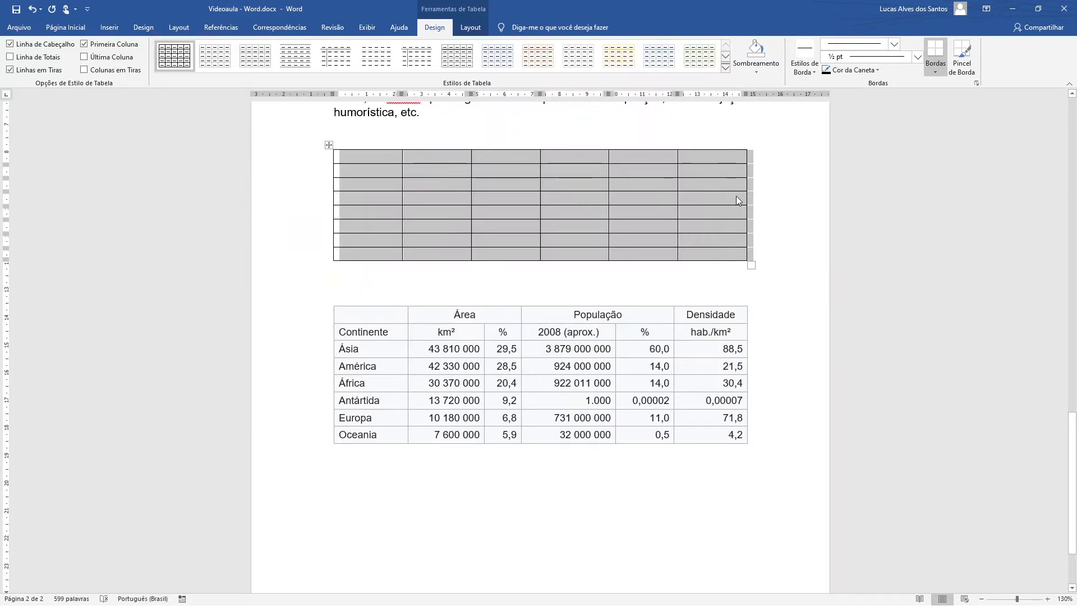
scroll(736, 196, "up", 3)
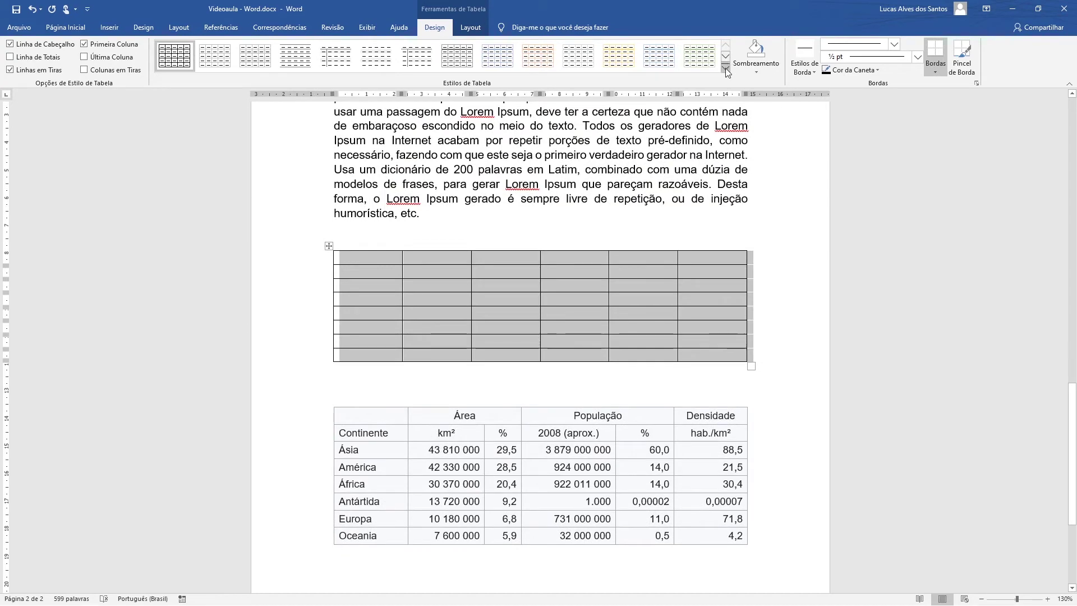
left_click(725, 68)
left_click(731, 16)
left_click(726, 67)
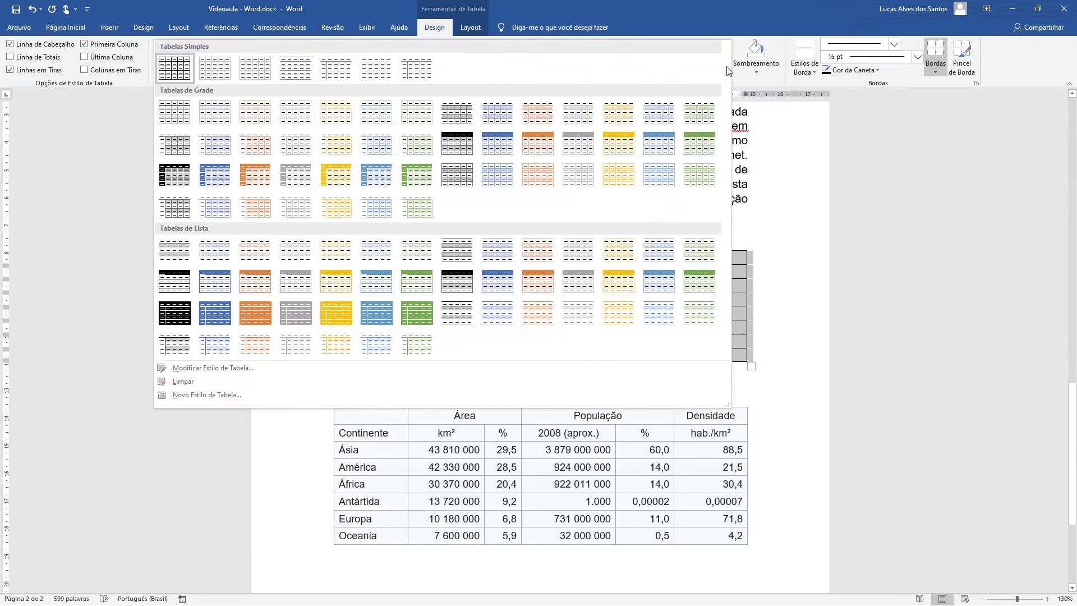
left_click(728, 68)
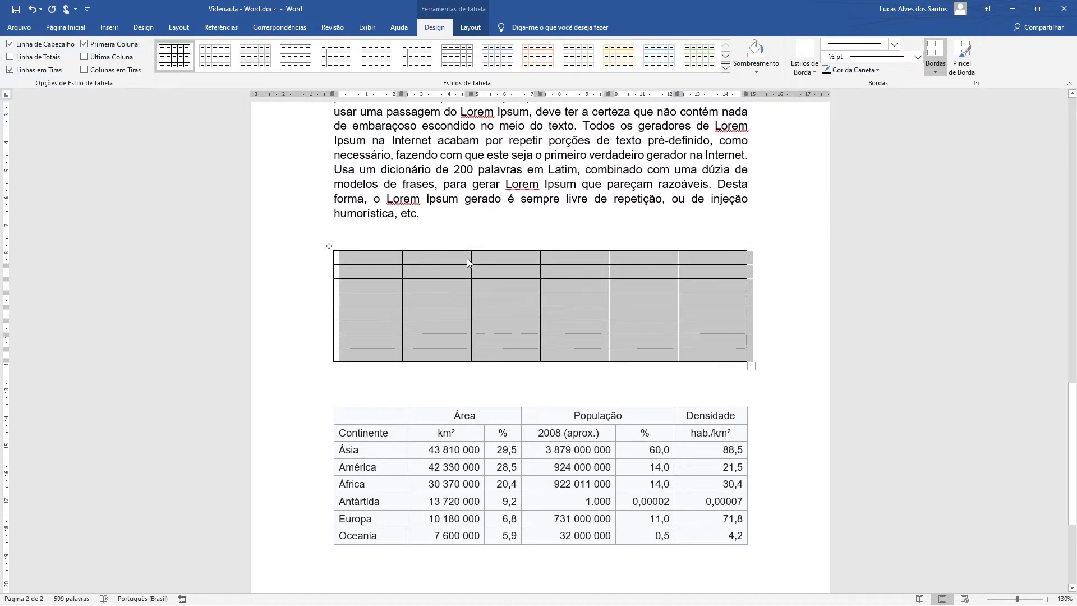
left_click(725, 56)
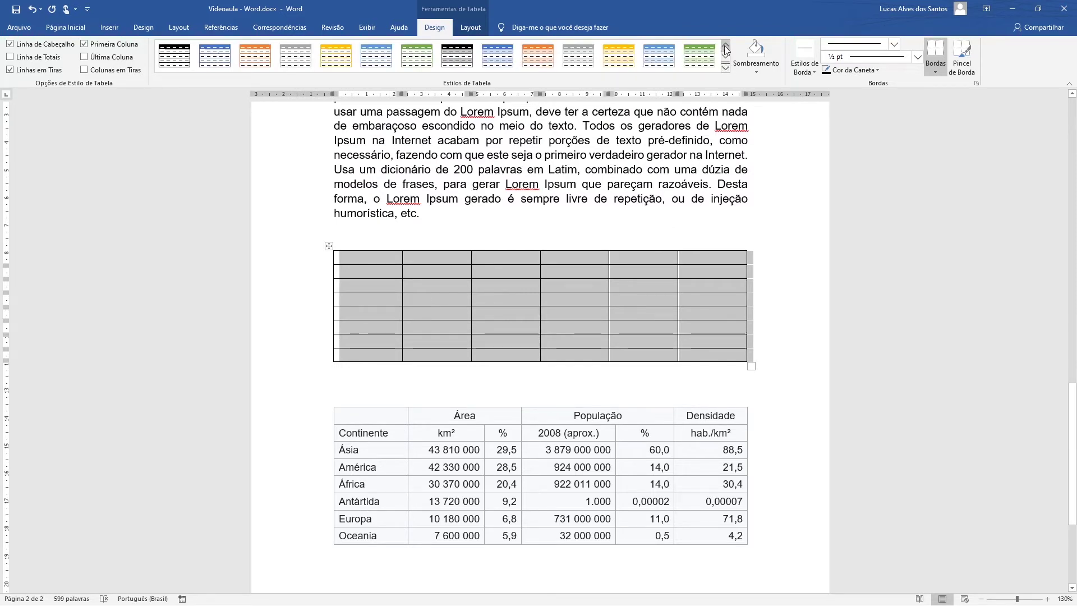
left_click(725, 45)
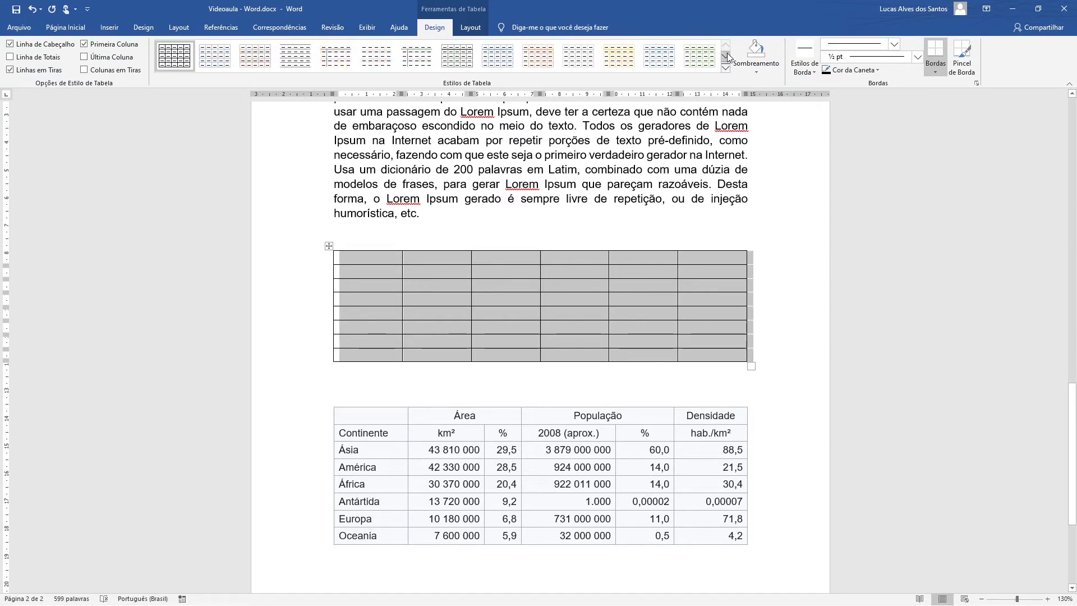
Browse the table style gallery, previewing list and dark grid designs in different colours on the selected empty table.
left_click(726, 52)
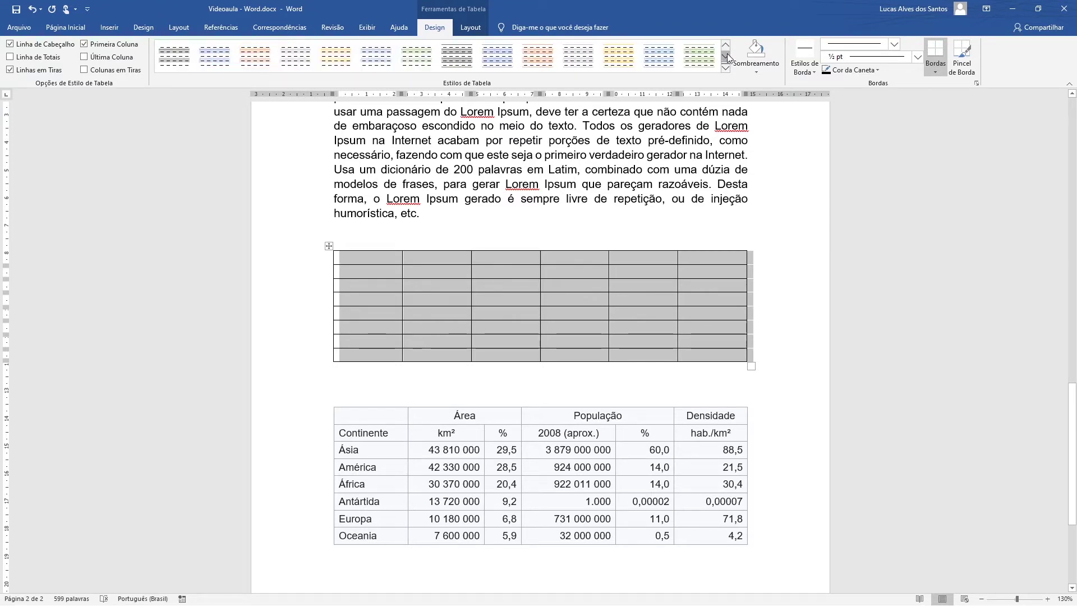
left_click(726, 45)
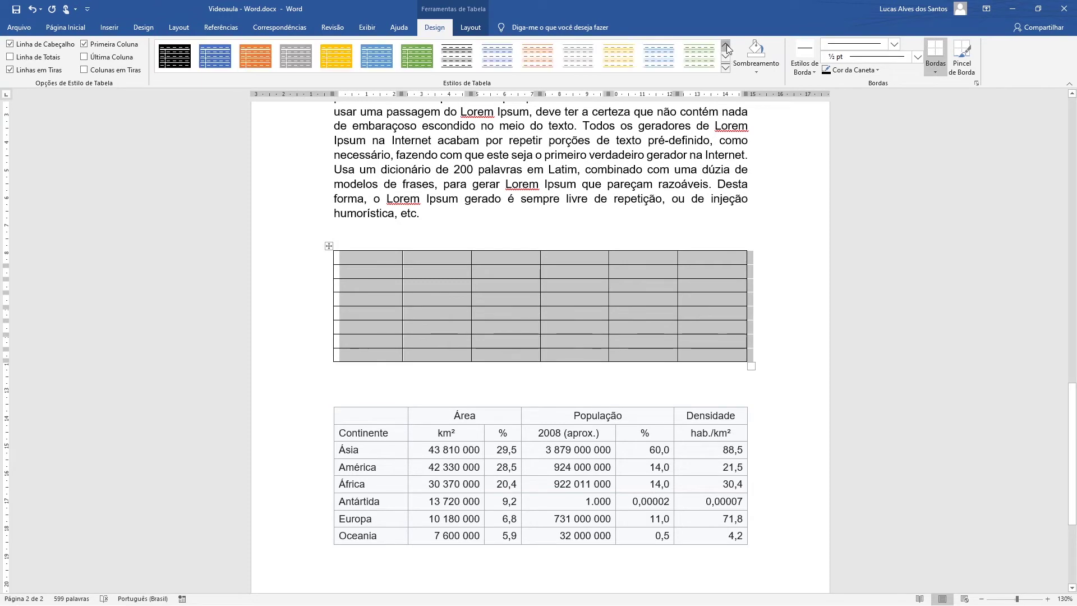
left_click(726, 45)
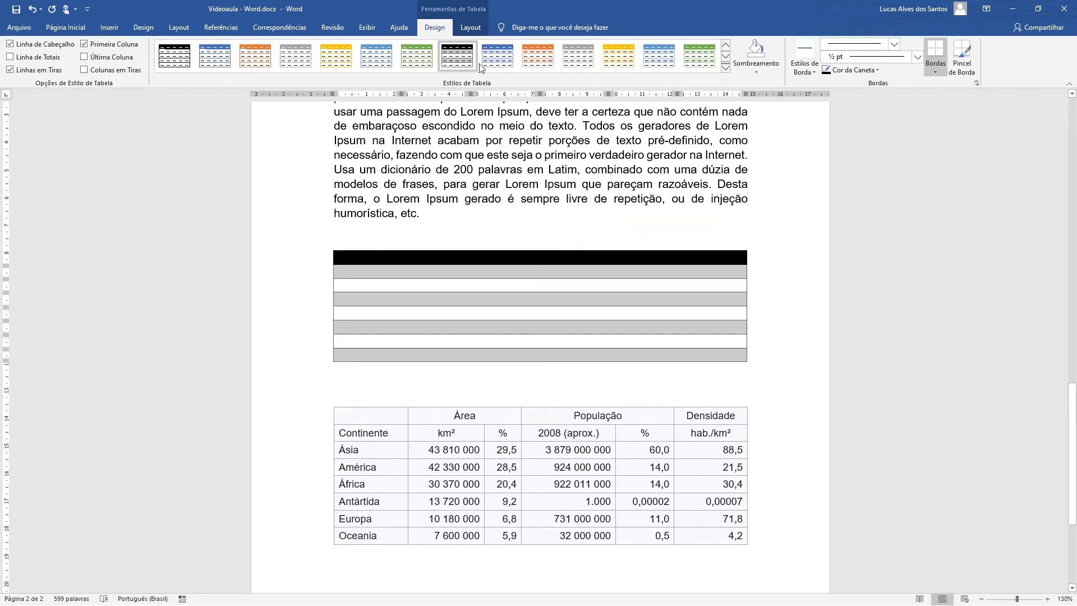
left_click(726, 45)
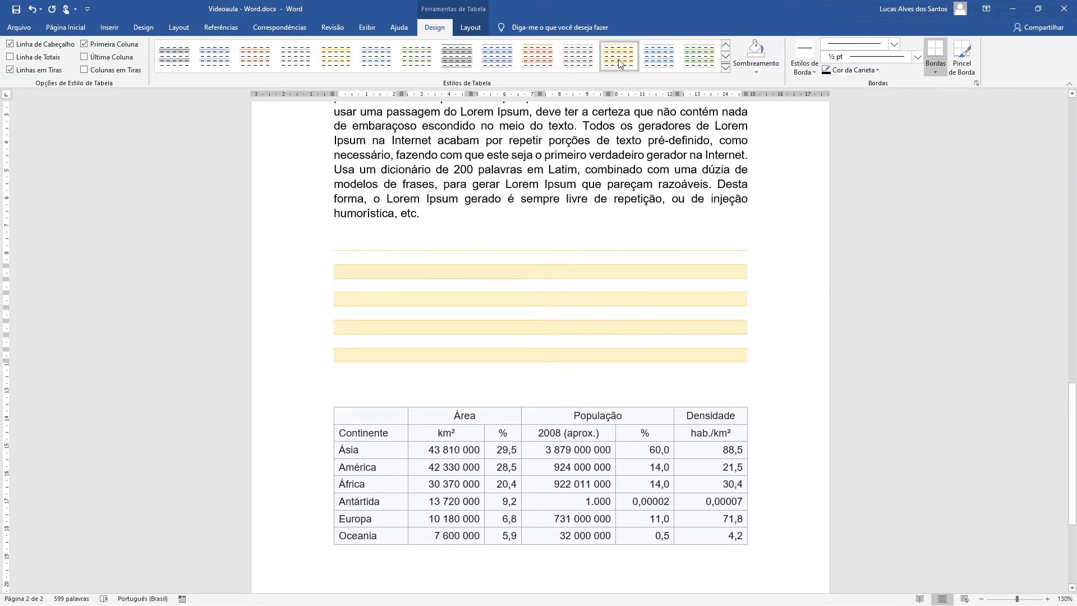
left_click(725, 45)
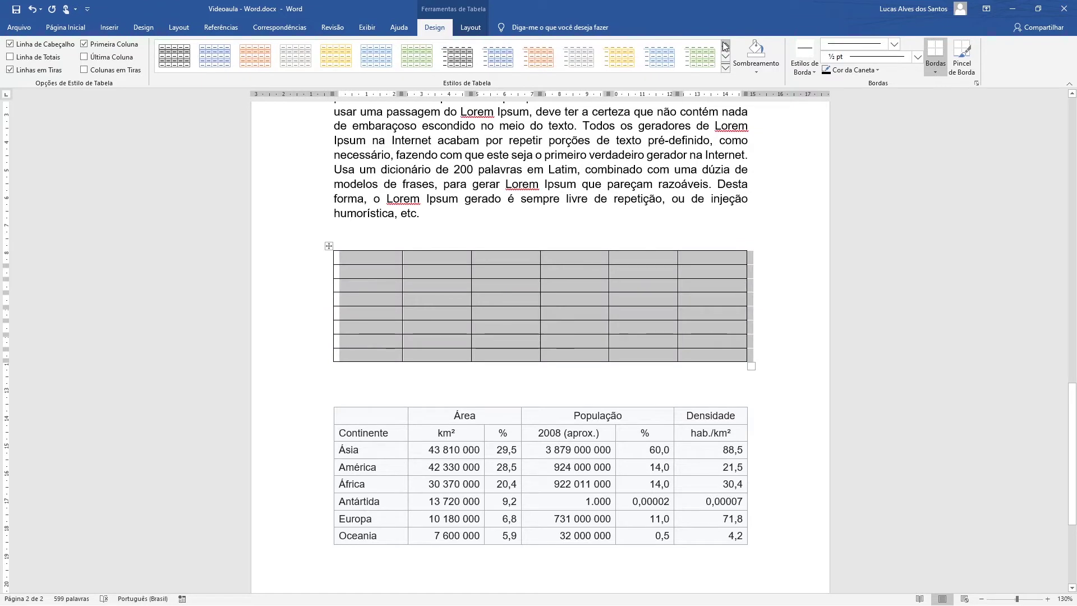
left_click(725, 45)
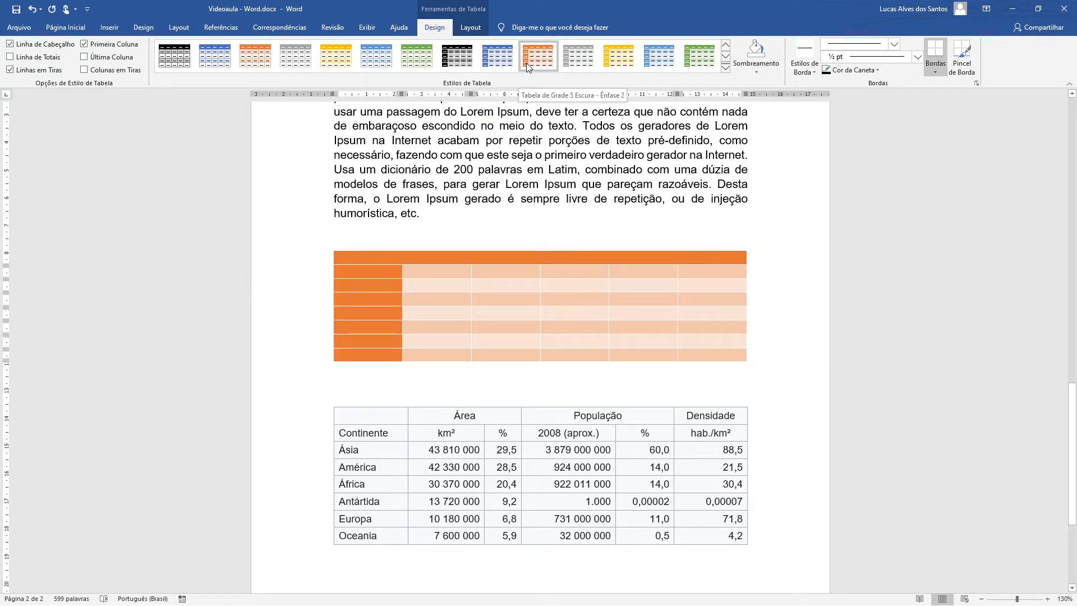
left_click(726, 56)
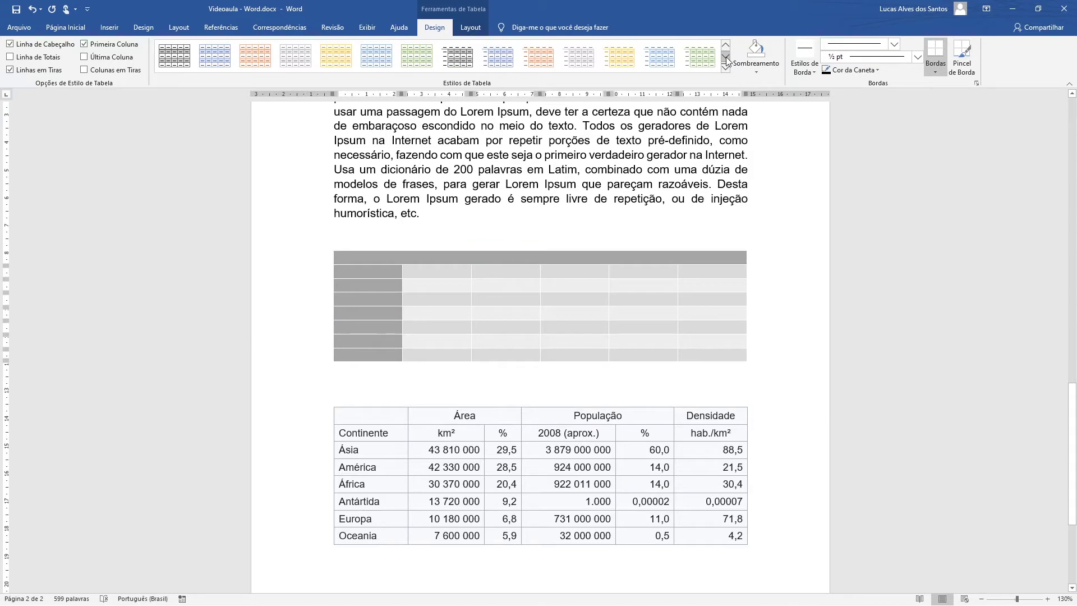
left_click(726, 56)
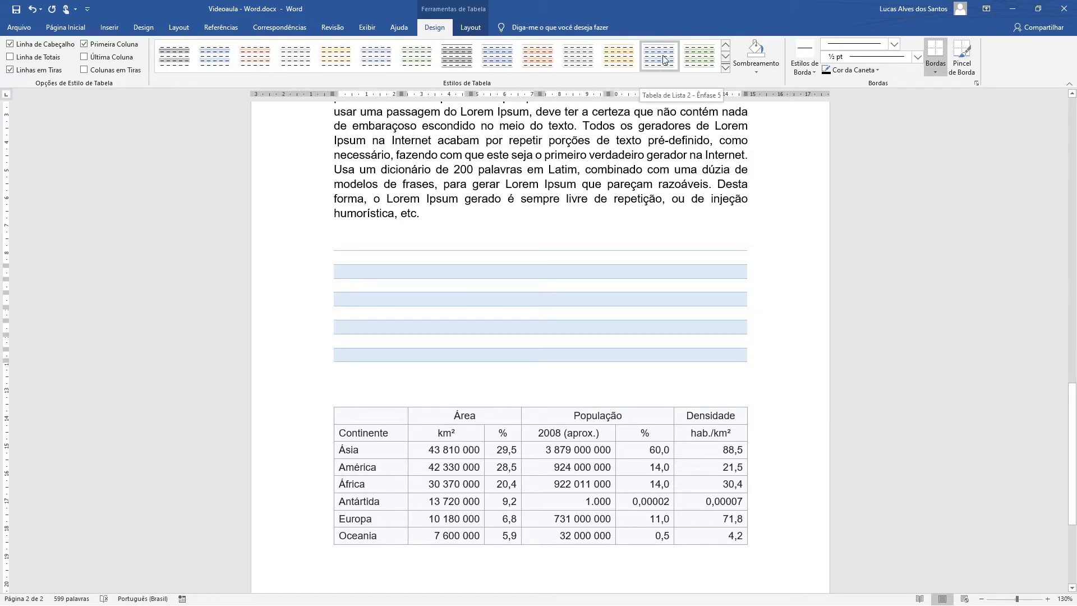
Apply the light-blue Tabela de Grade 5 Escura - Ênfase 5 style to the whole empty table.
left_click(724, 49)
left_click(725, 52)
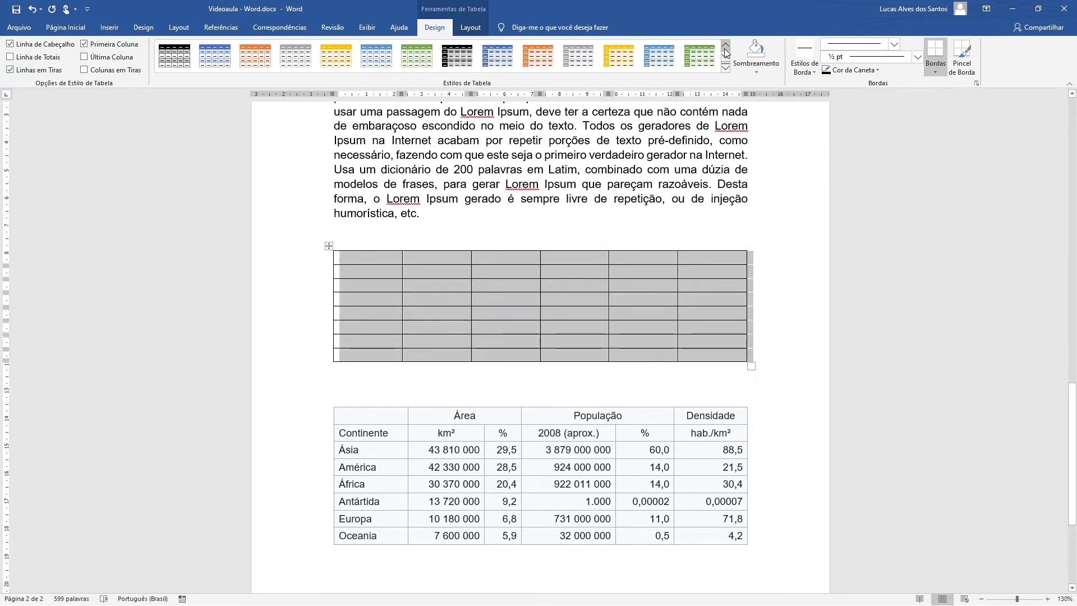
left_click(725, 49)
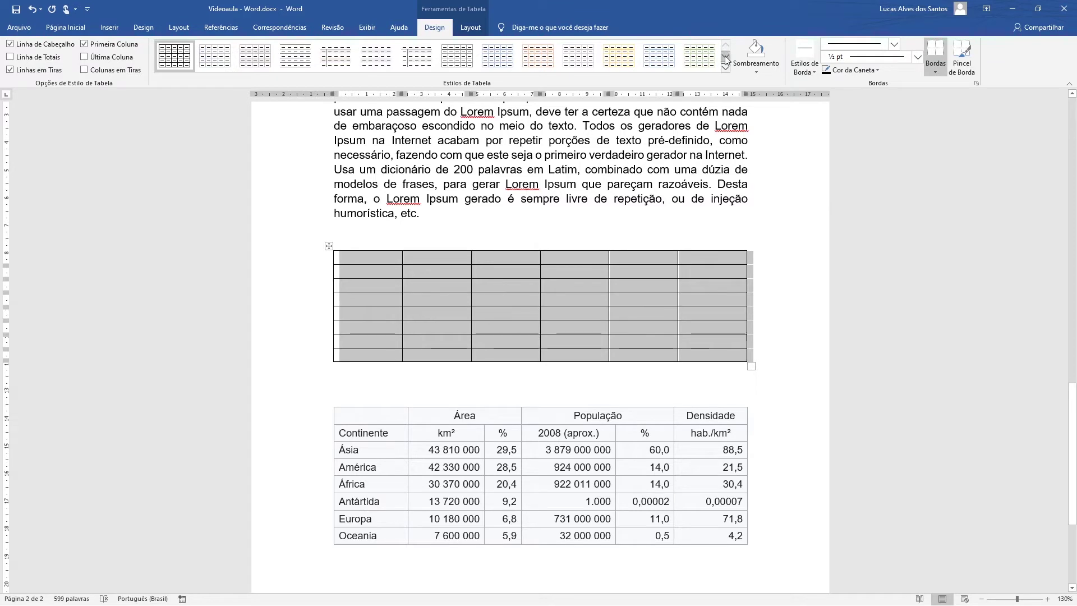
left_click(725, 57)
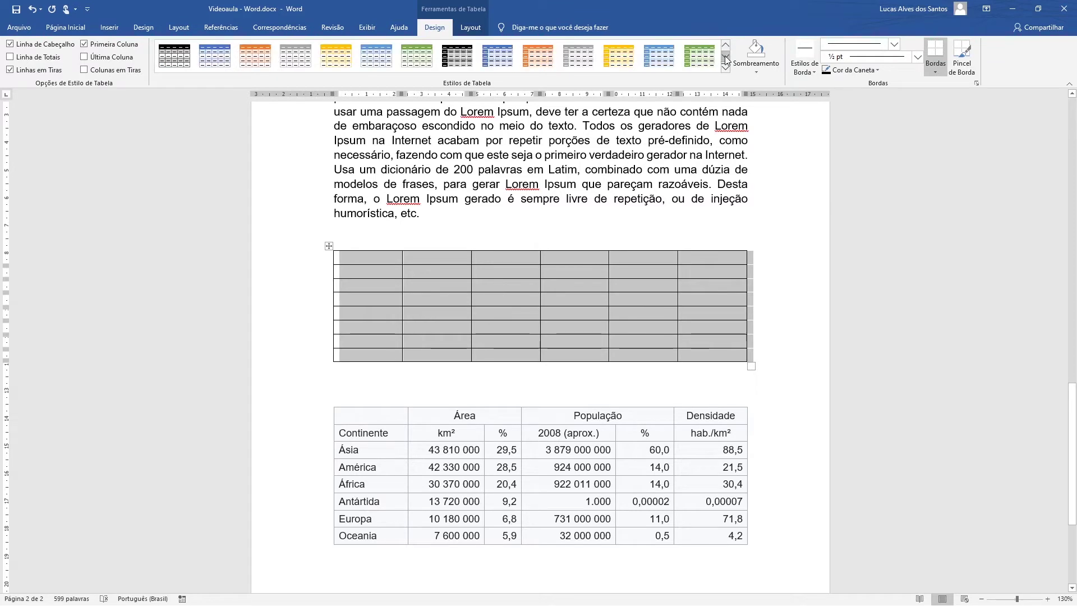
left_click(658, 61)
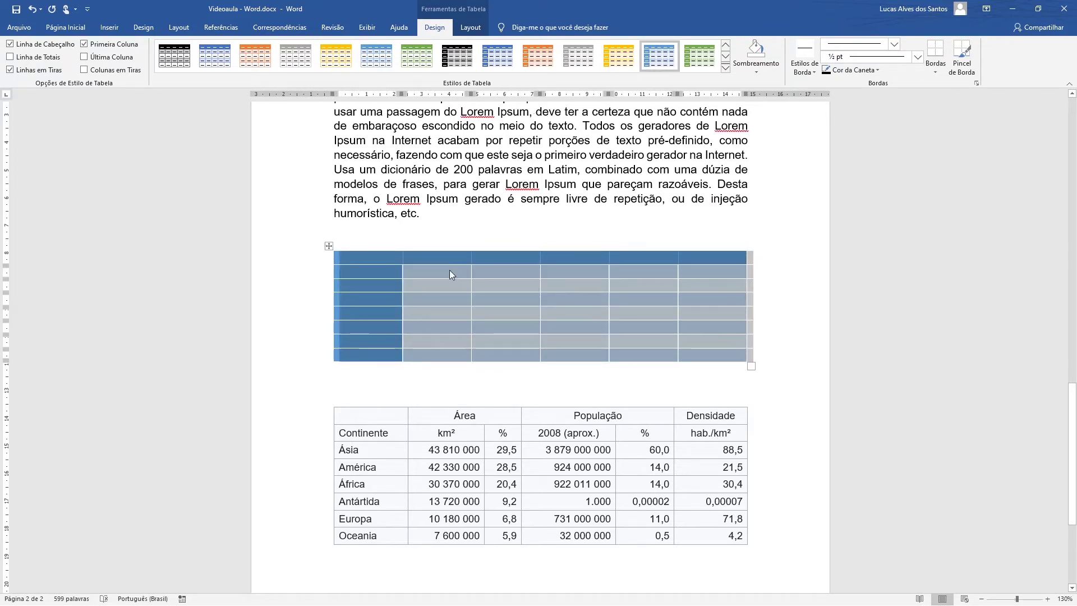
left_click(361, 267)
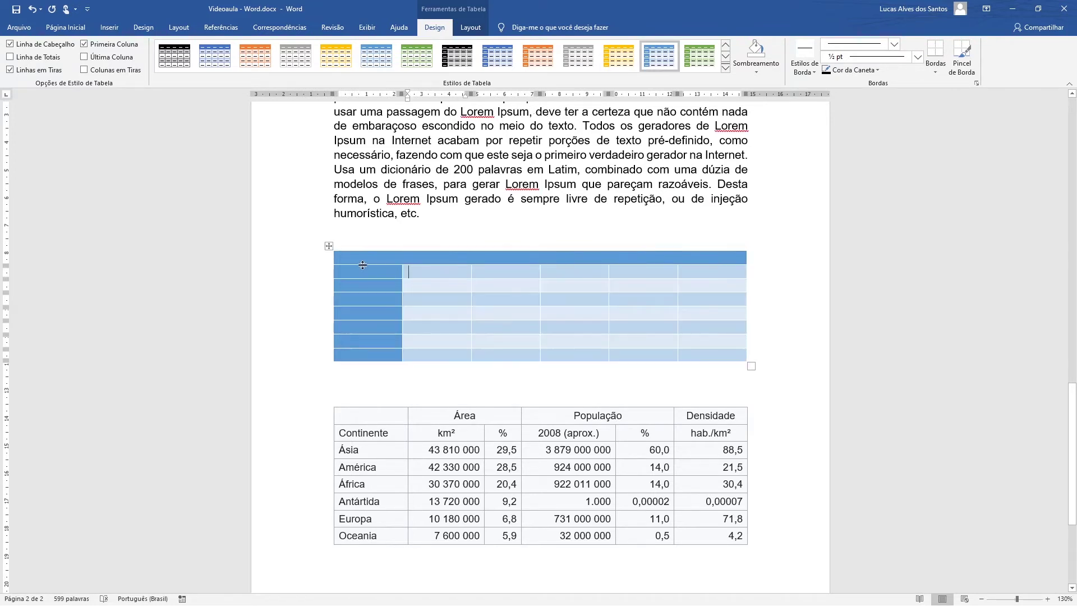
left_click(329, 246)
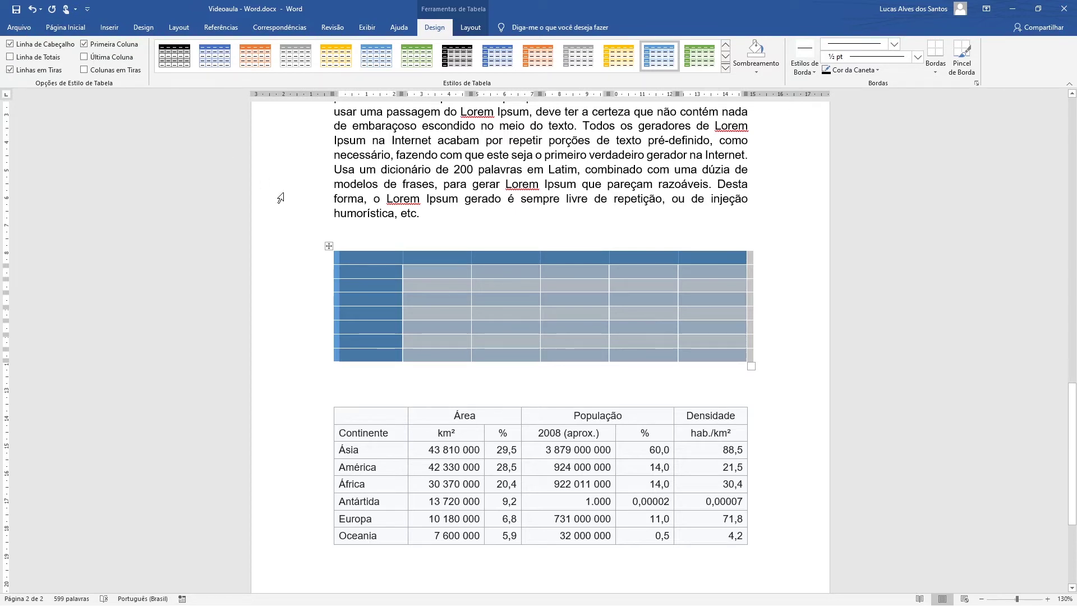
left_click(363, 261)
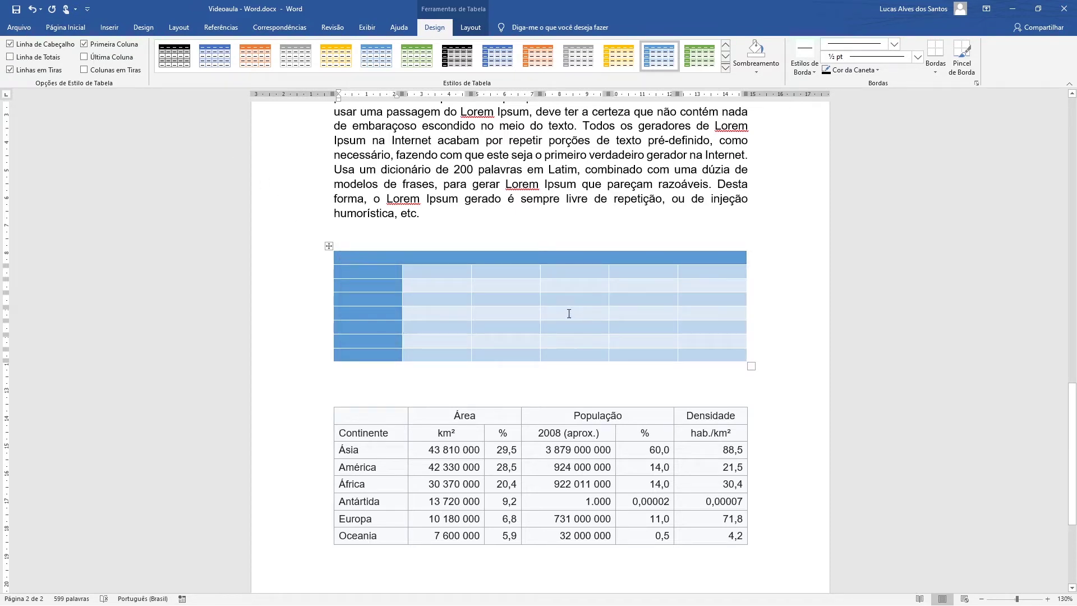
Turn Linha de Cabeçalho off and back on for the blue table, and do the same with Primeira Coluna.
left_click(569, 313)
left_click(412, 287)
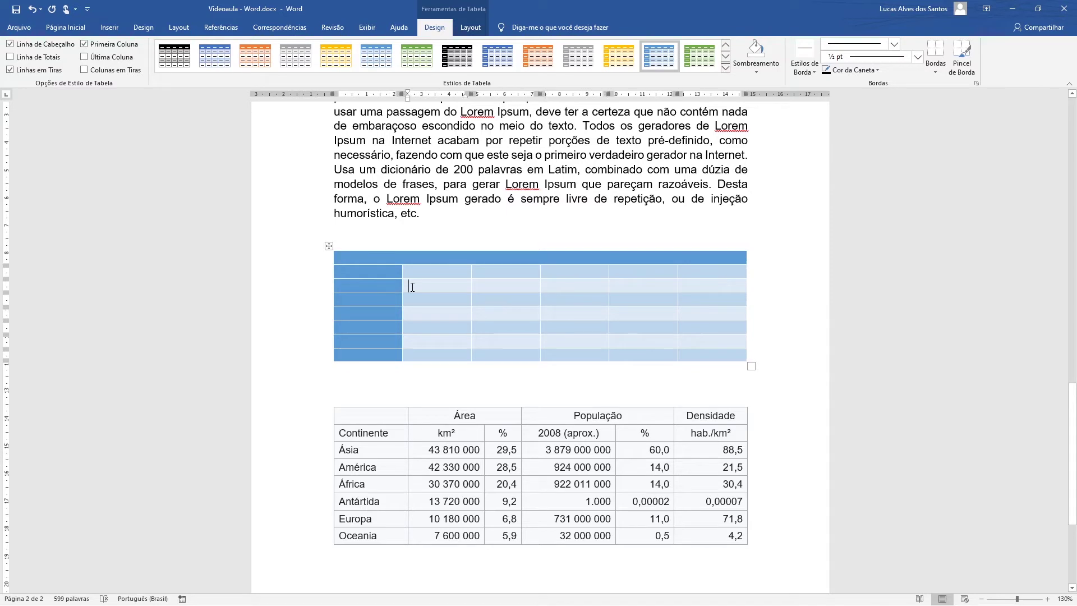
left_click(10, 47)
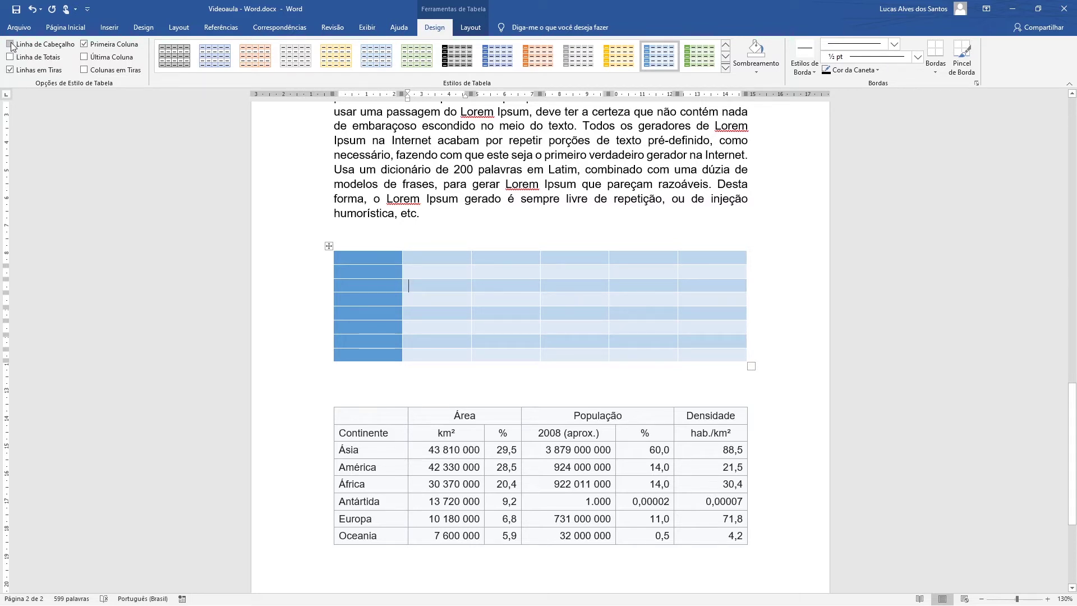
left_click(11, 45)
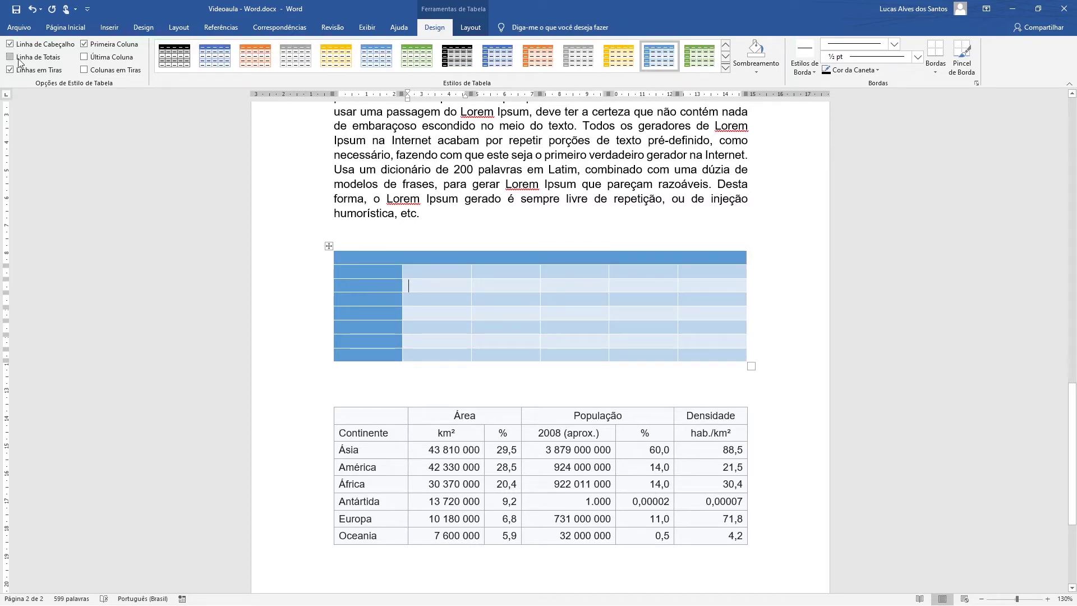
left_click(84, 44)
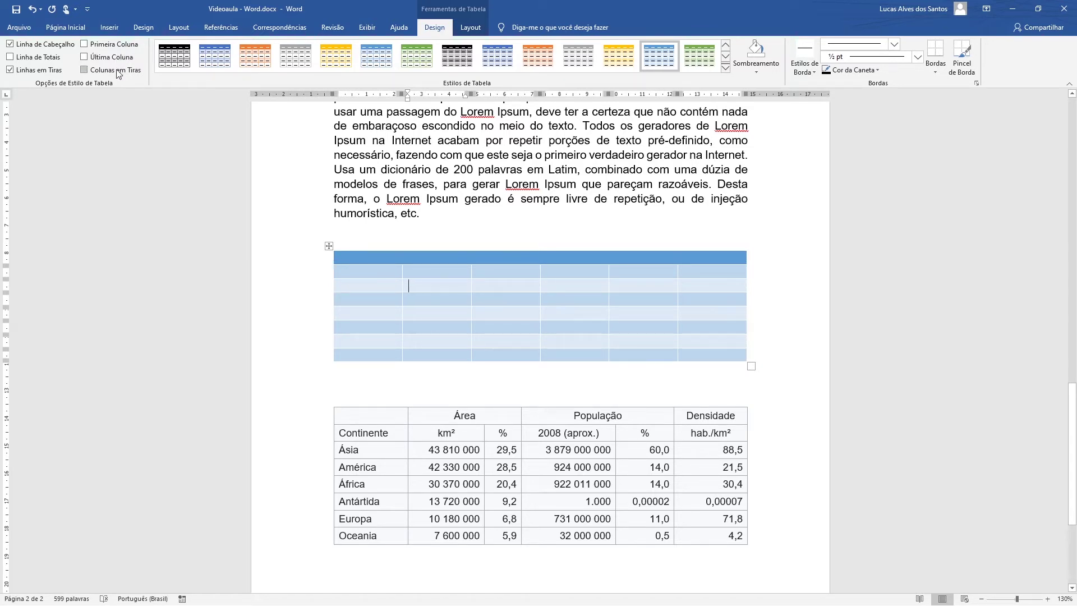
left_click(86, 44)
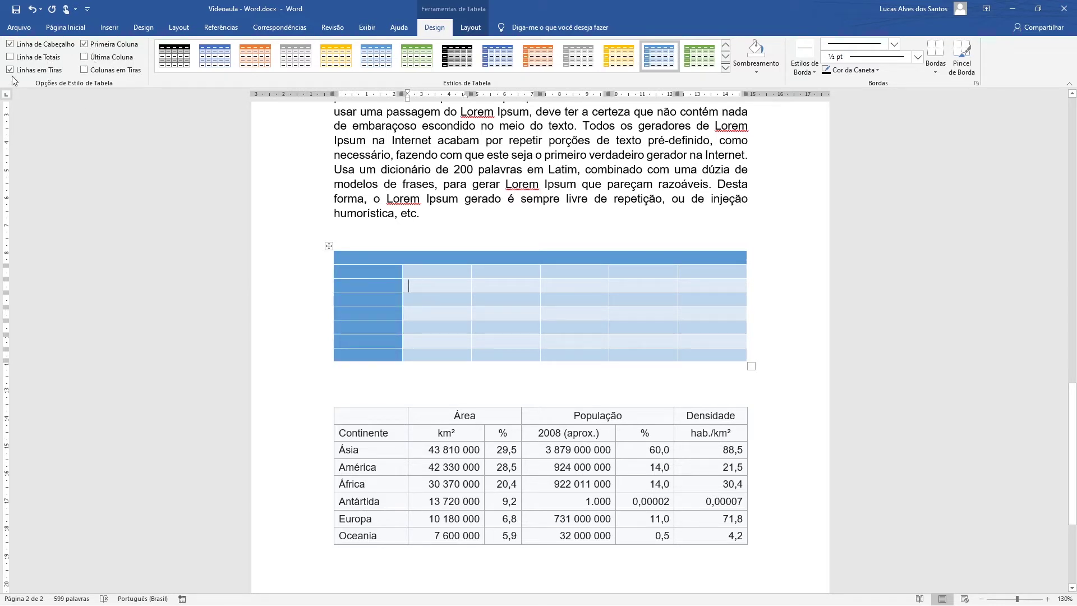
Turn Linha de Totais on and off again, and switch Linhas em Tiras off and back on.
left_click(33, 60)
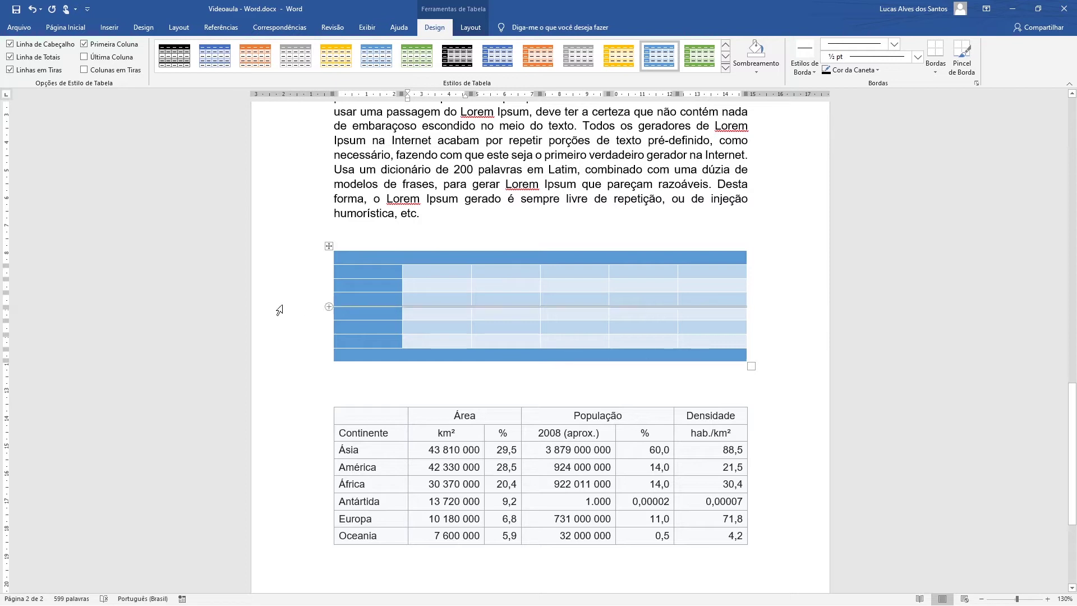
left_click(28, 57)
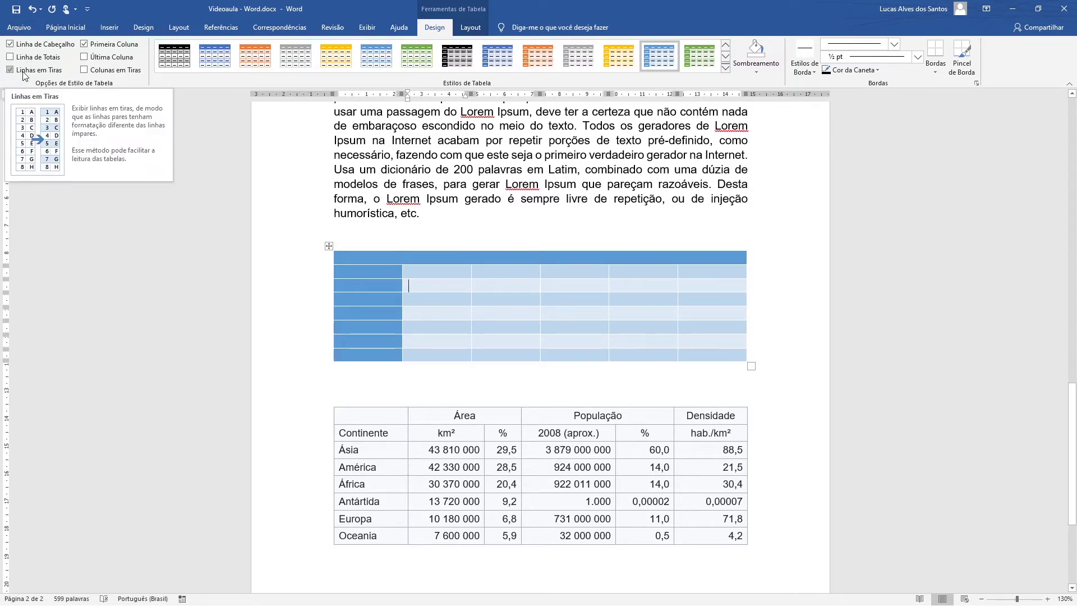
left_click(23, 71)
left_click(24, 71)
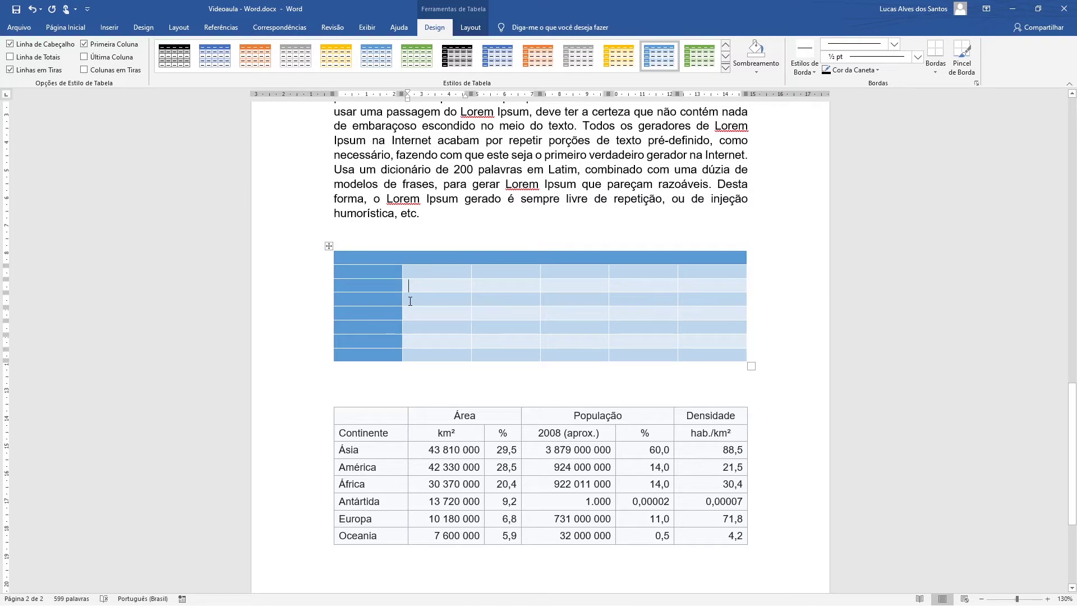
Toggle the Última Coluna formatting of the blue table on and off twice, leaving it disabled.
left_click_drag(410, 301, 480, 301)
left_click(389, 301)
left_click(94, 60)
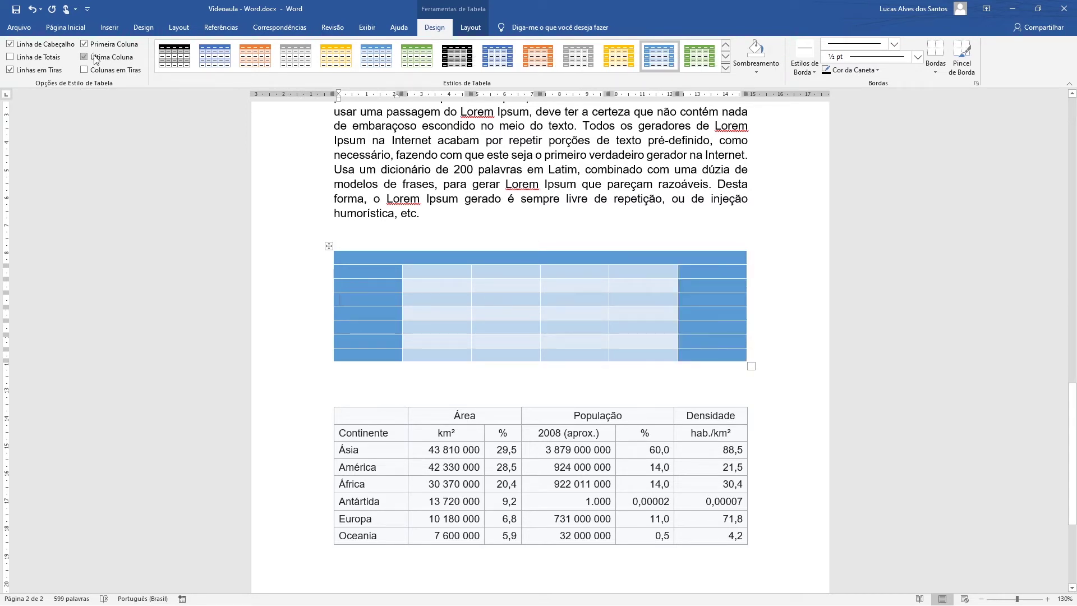
left_click(94, 60)
left_click(94, 60)
left_click(94, 59)
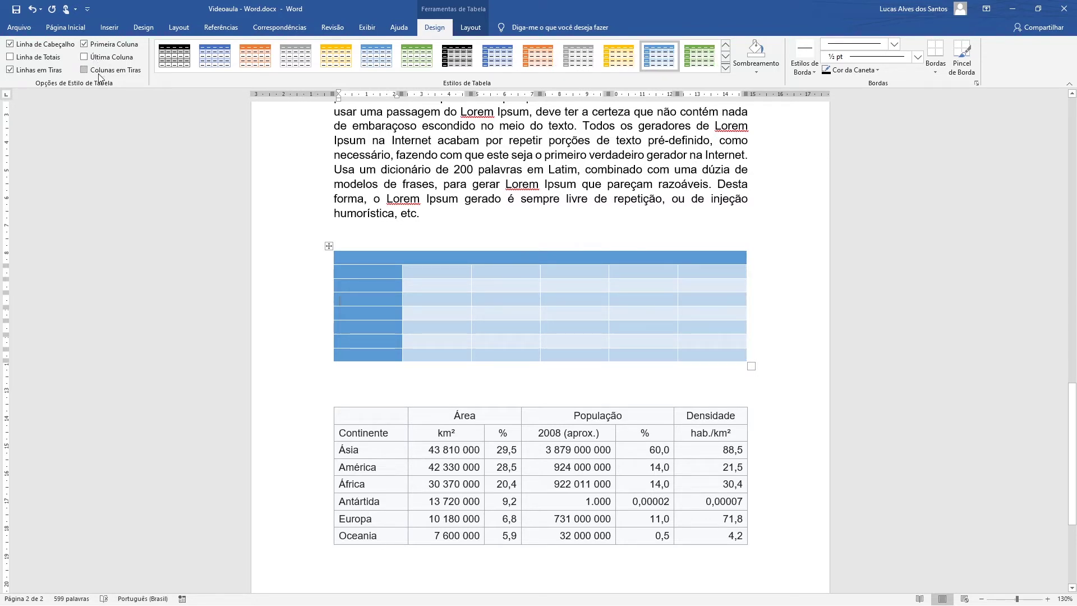
Try Colunas em Tiras with and without Linhas em Tiras on the blue table, and restore banded rows only.
left_click(45, 70)
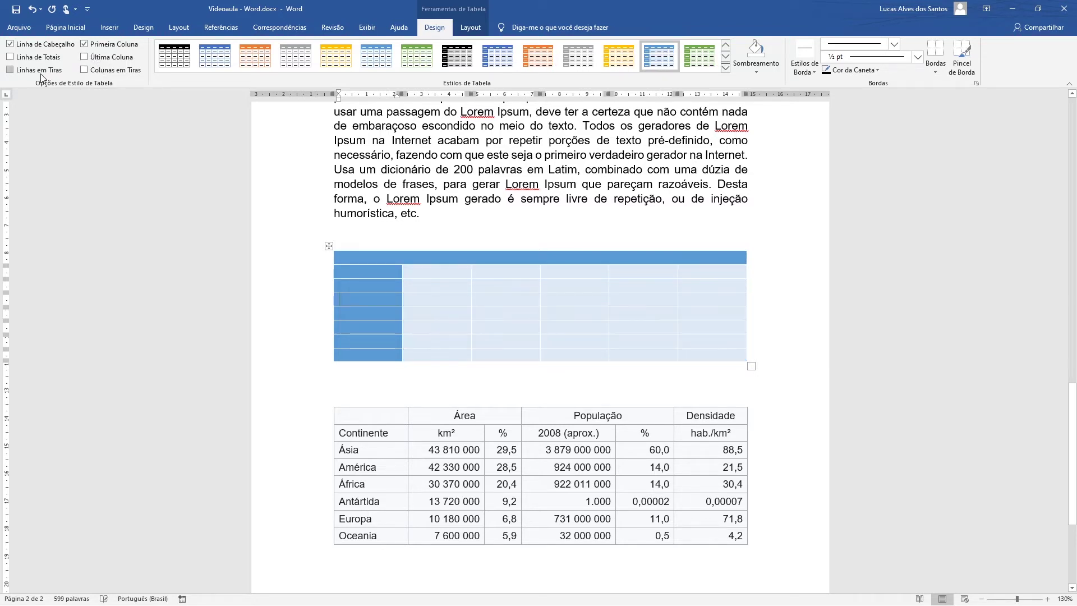
left_click(119, 71)
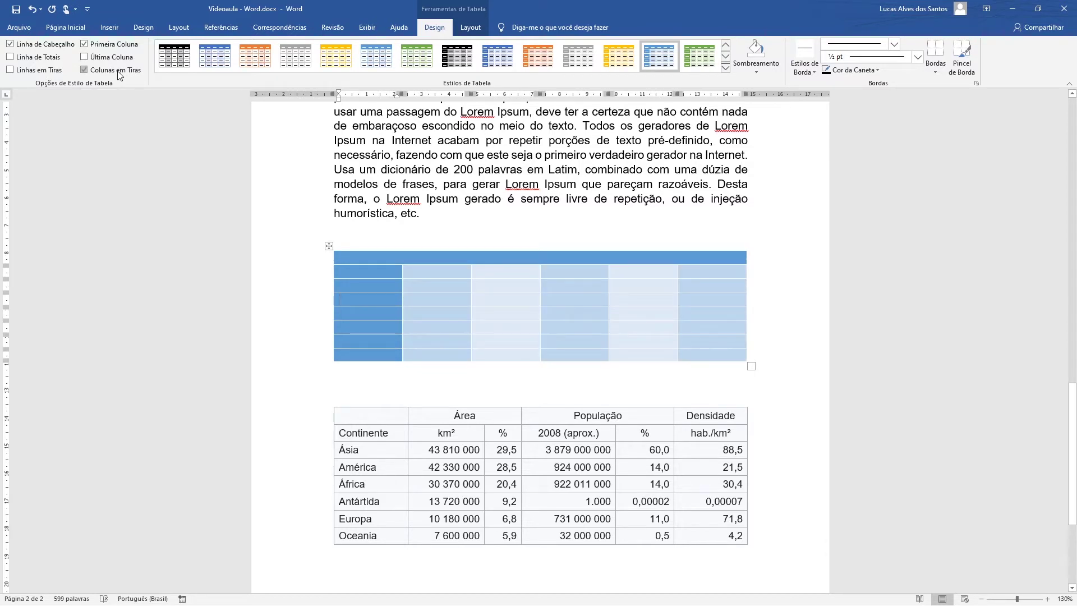
left_click(42, 73)
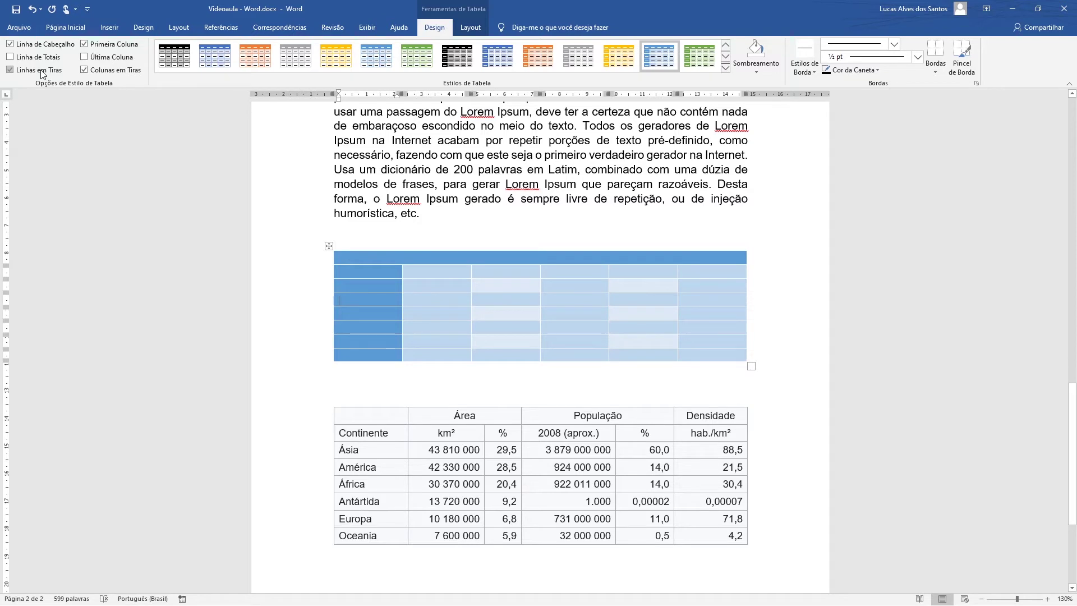
left_click(41, 73)
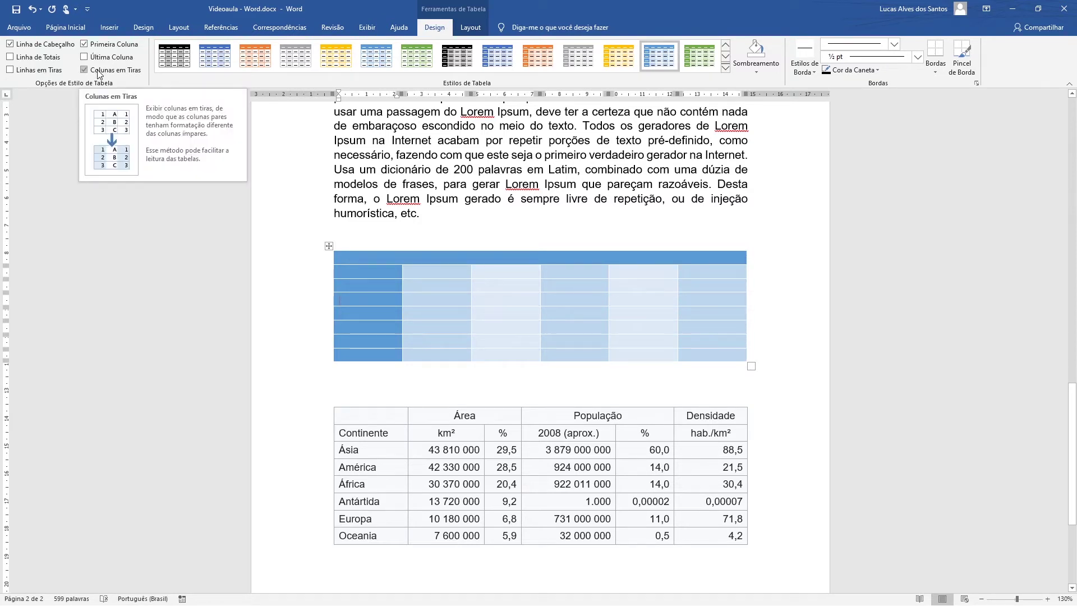
left_click(99, 70)
left_click(84, 69)
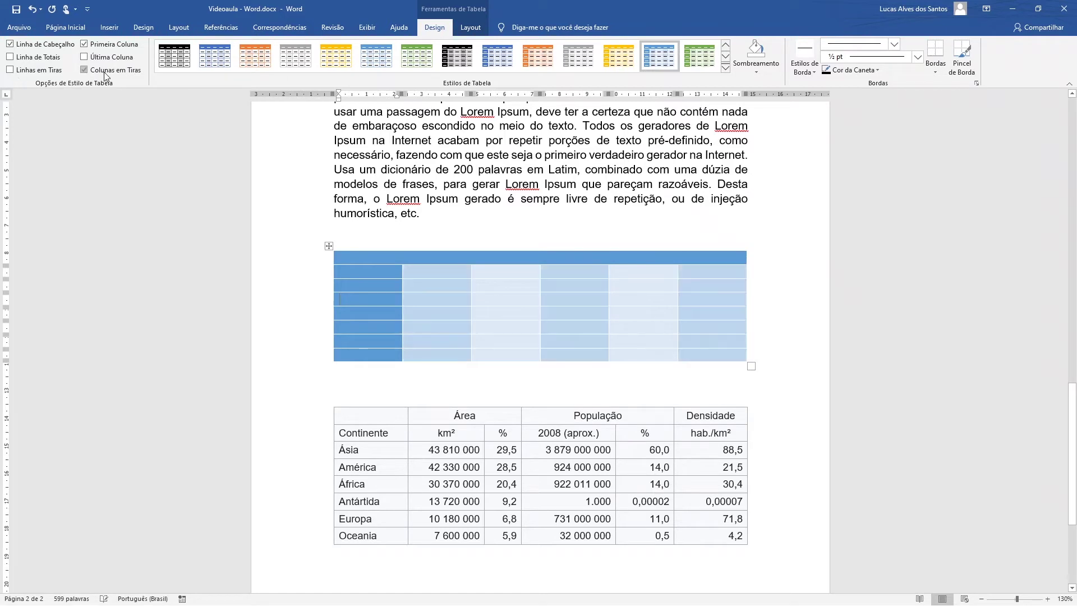
left_click(97, 73)
left_click(39, 74)
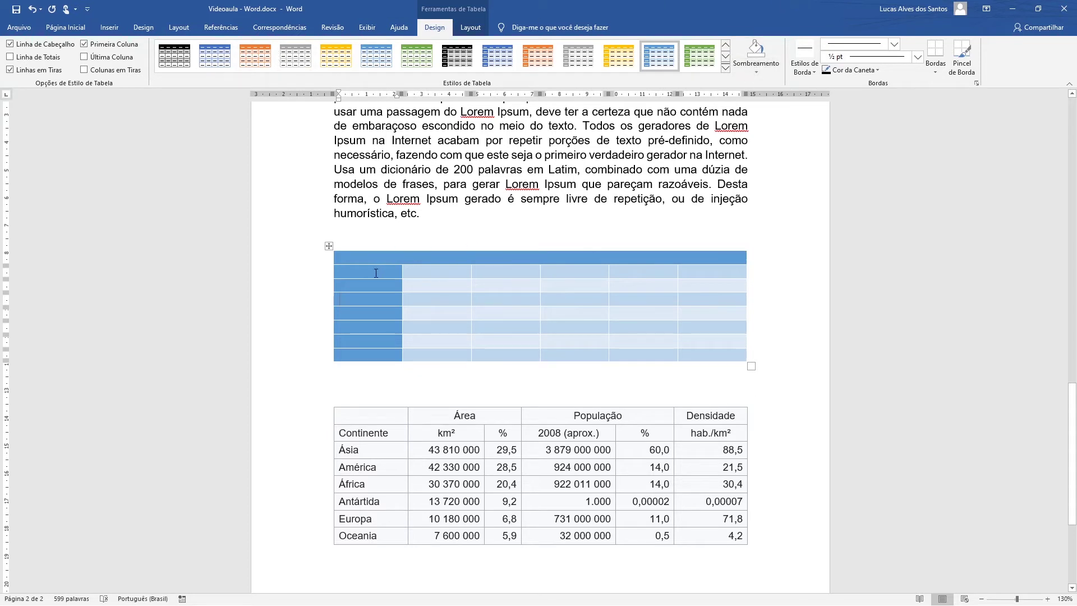
Select the table's second row, preview the Sombreamento theme colours on it, and close the palette without applying one.
left_click_drag(376, 273, 998, 272)
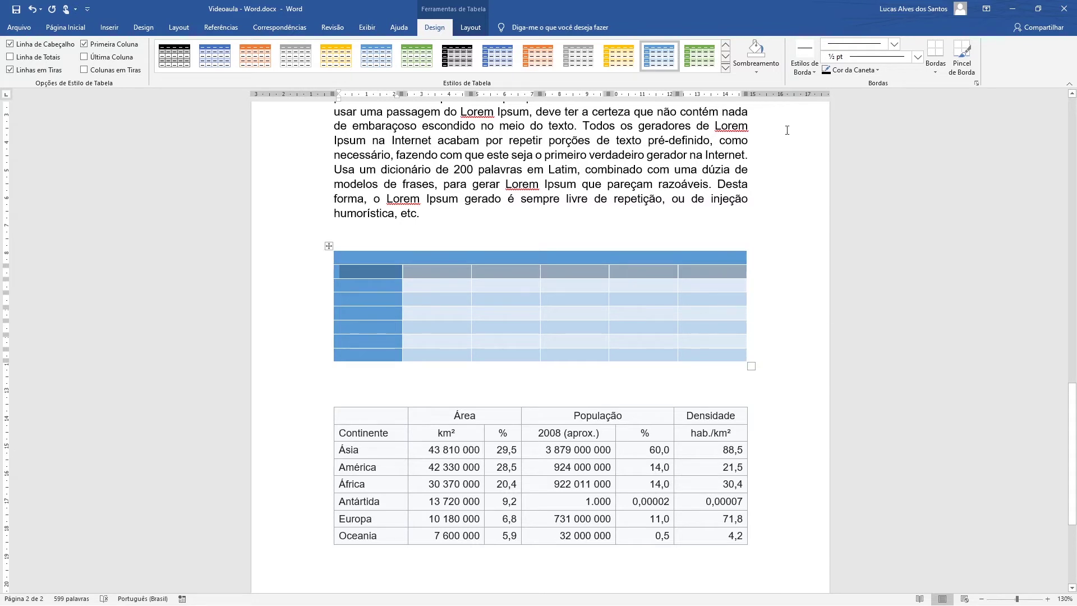
left_click(755, 70)
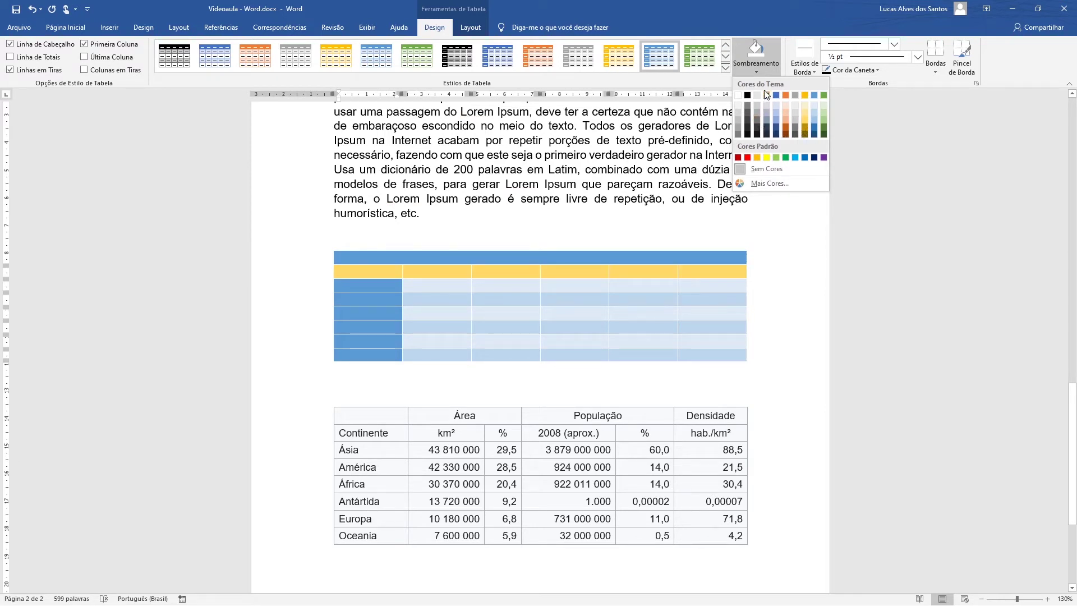
left_click(755, 68)
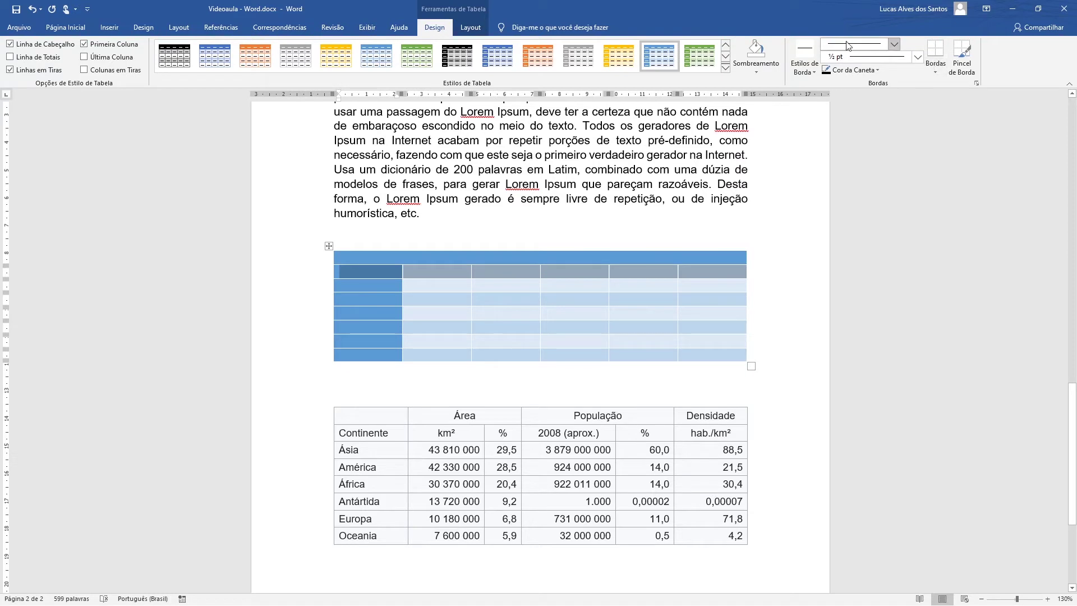
left_click(440, 277)
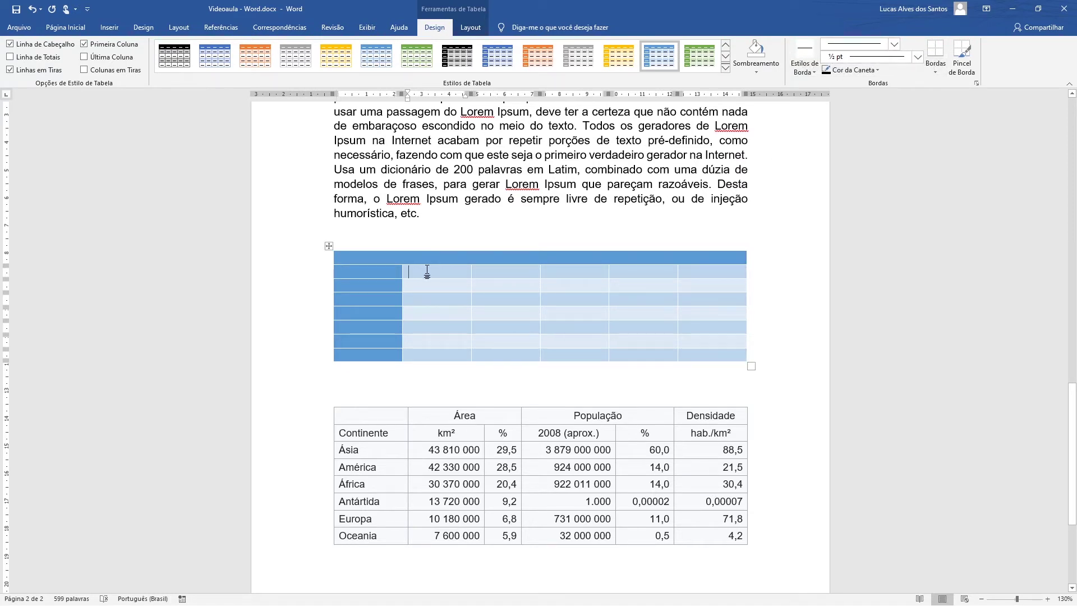
left_click_drag(426, 271, 702, 267)
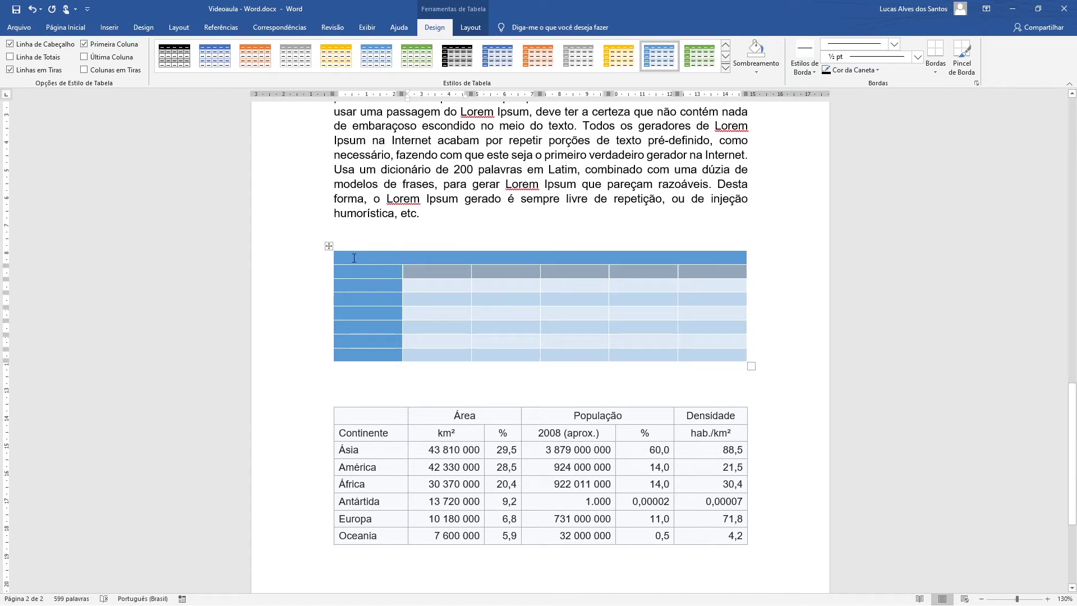
left_click_drag(354, 257, 703, 354)
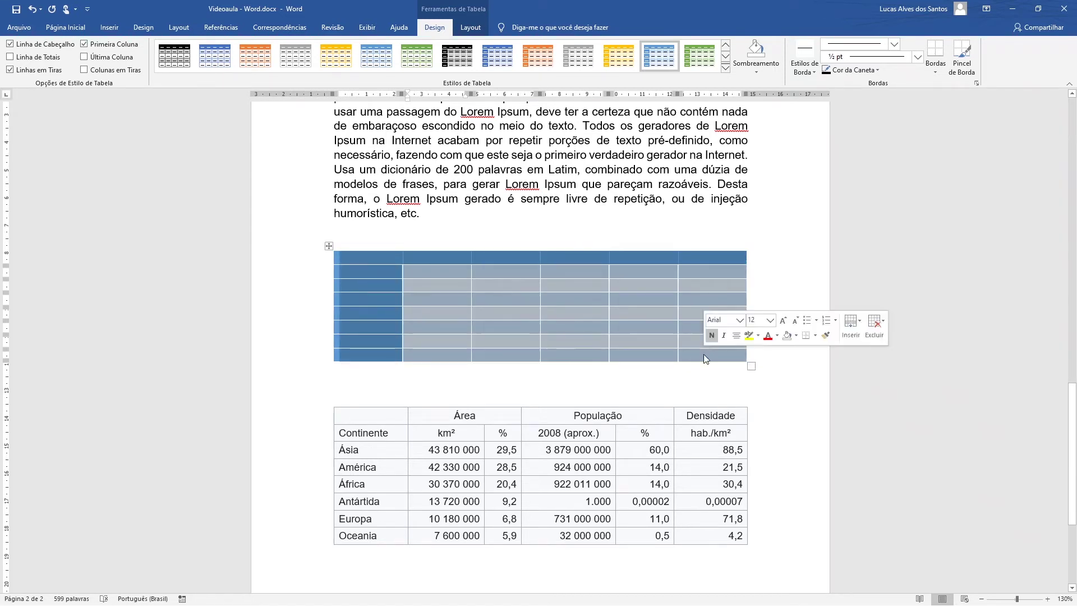
left_click(704, 355)
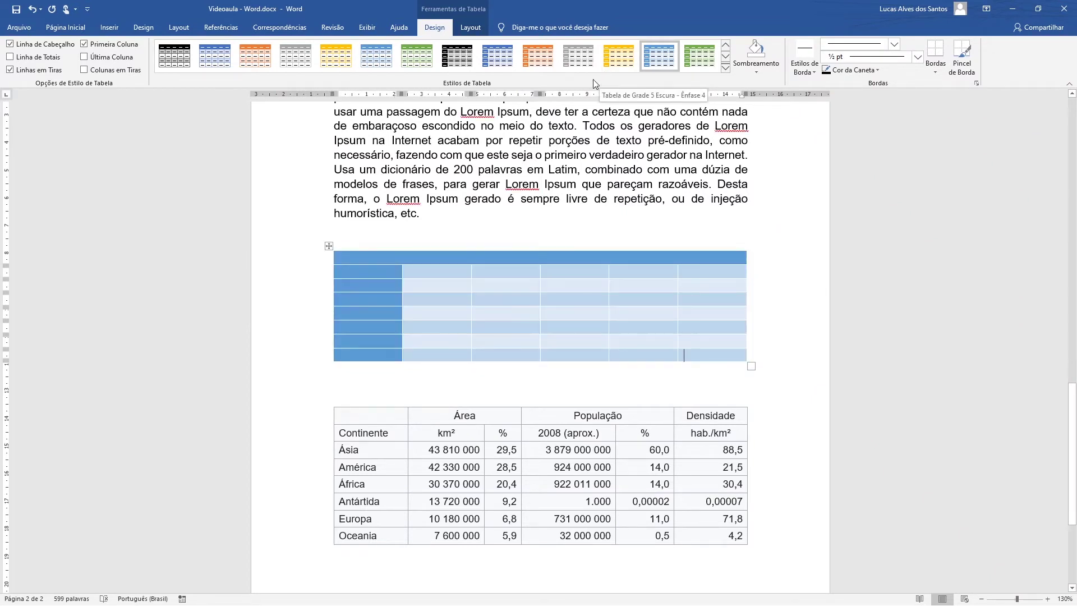
left_click(452, 272)
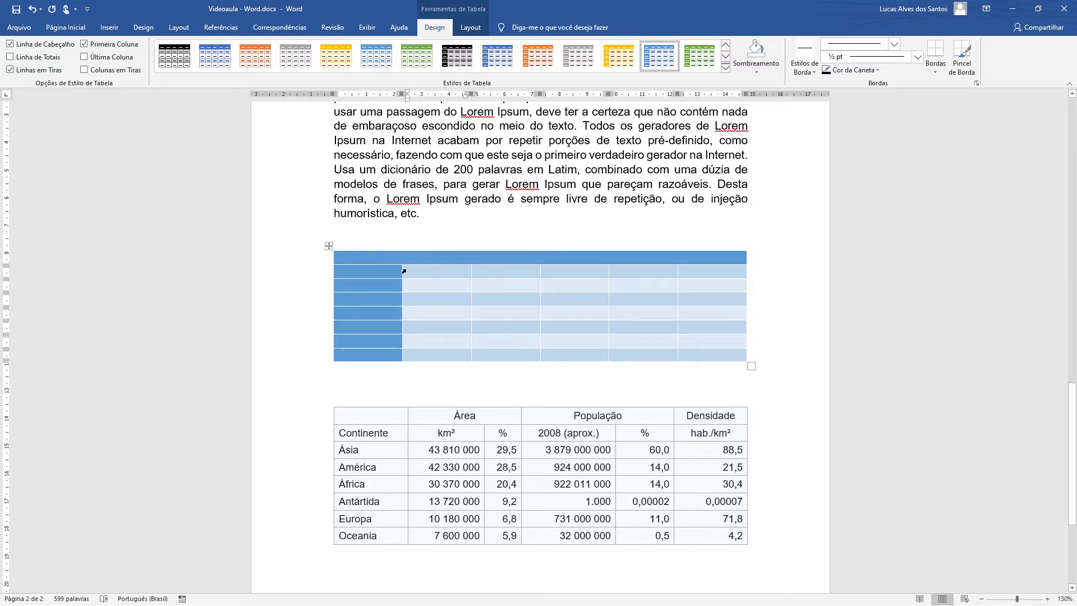
left_click(364, 276)
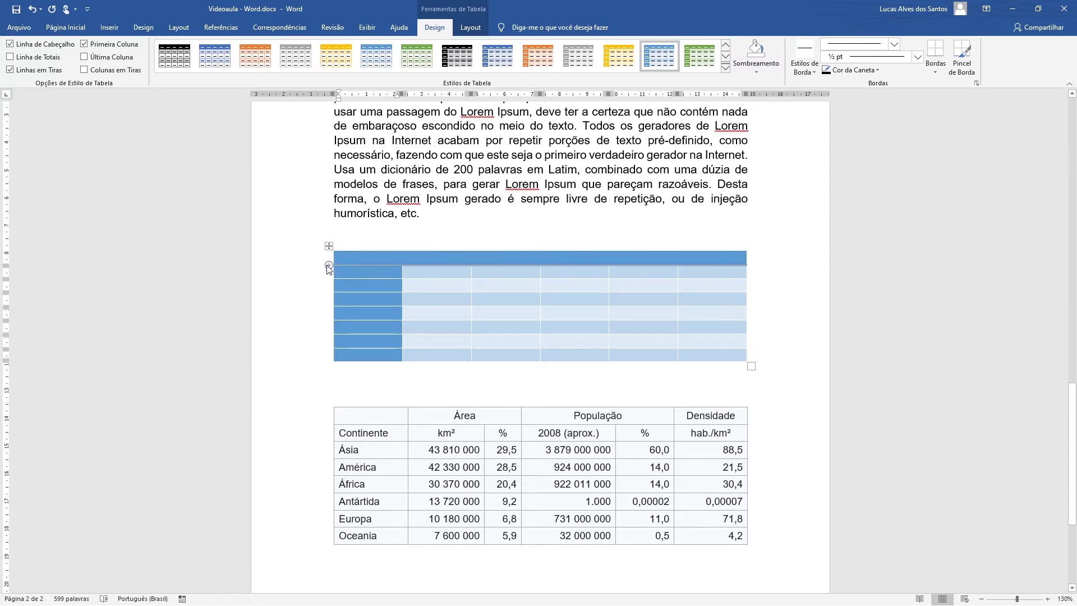
Insert three rows in the blue table: one below the fourth row, one at the end, and one directly below the header row.
mouse_move(327, 283)
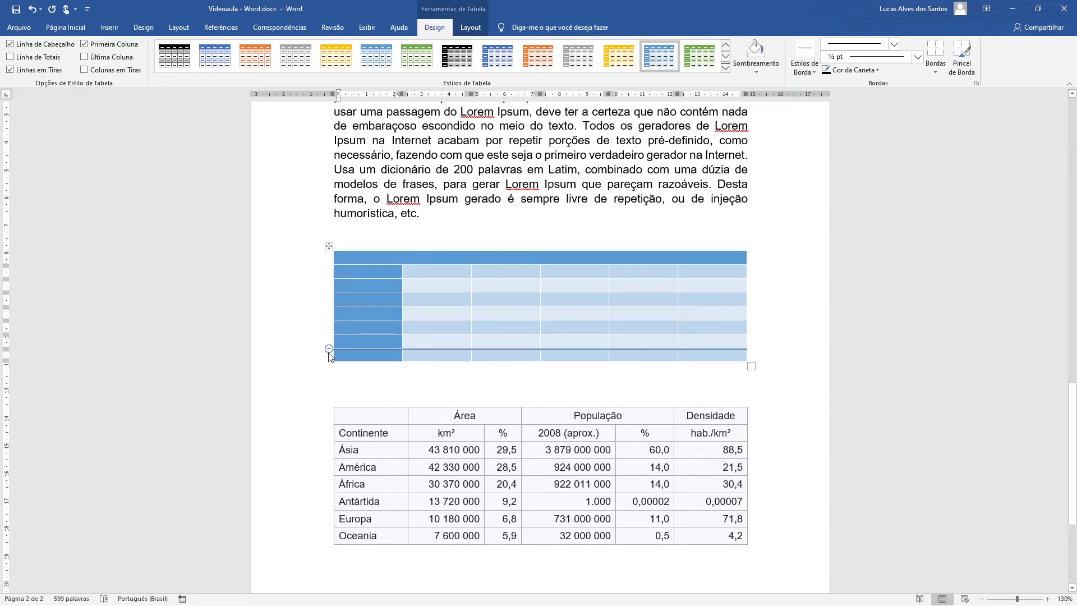
scroll(329, 347, "up", 6)
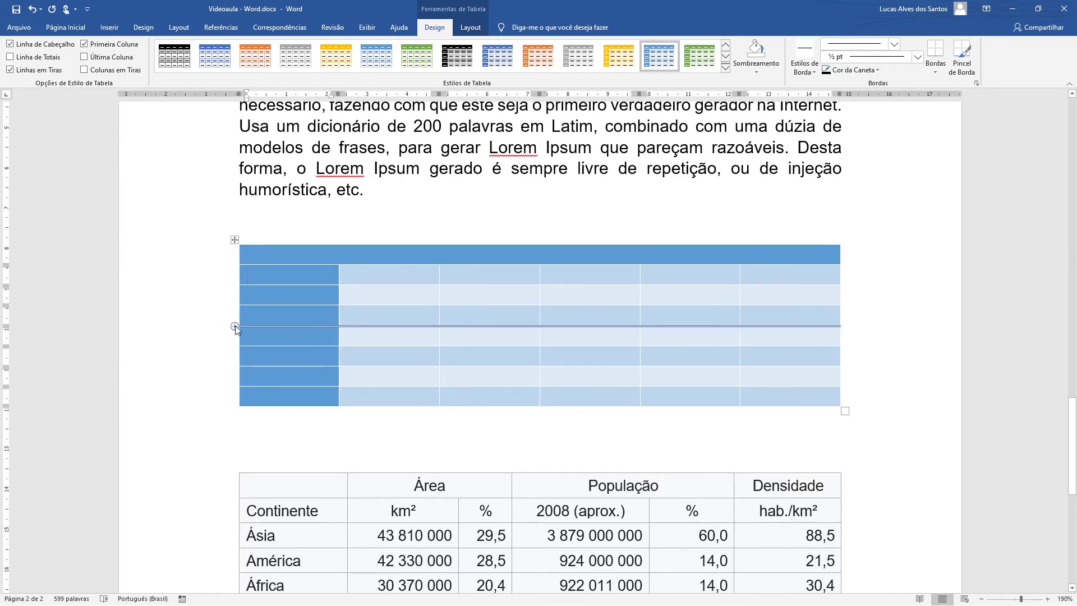
left_click(235, 326)
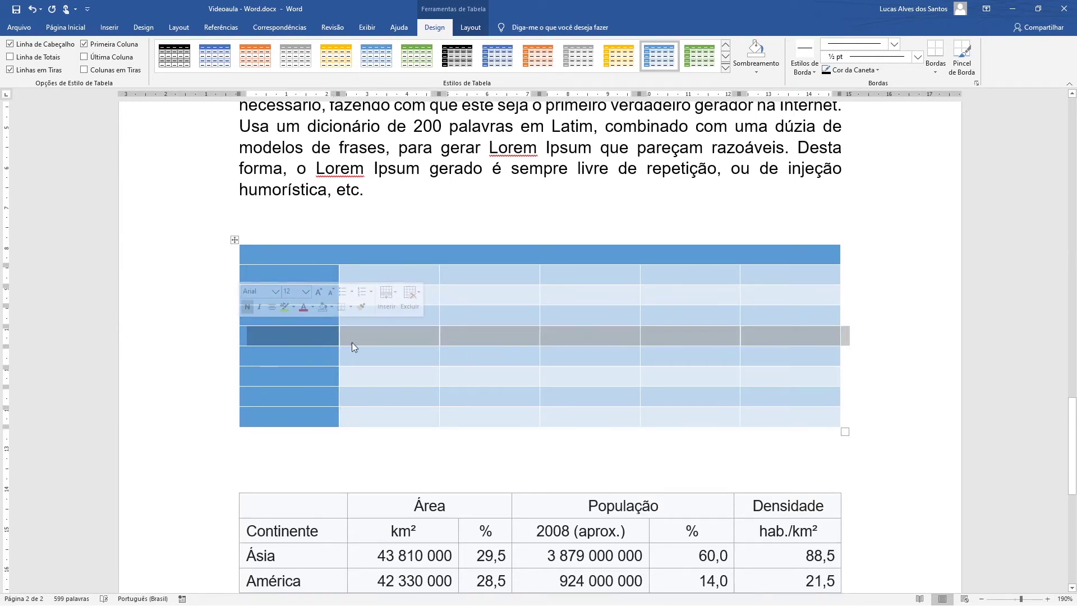
left_click(418, 337)
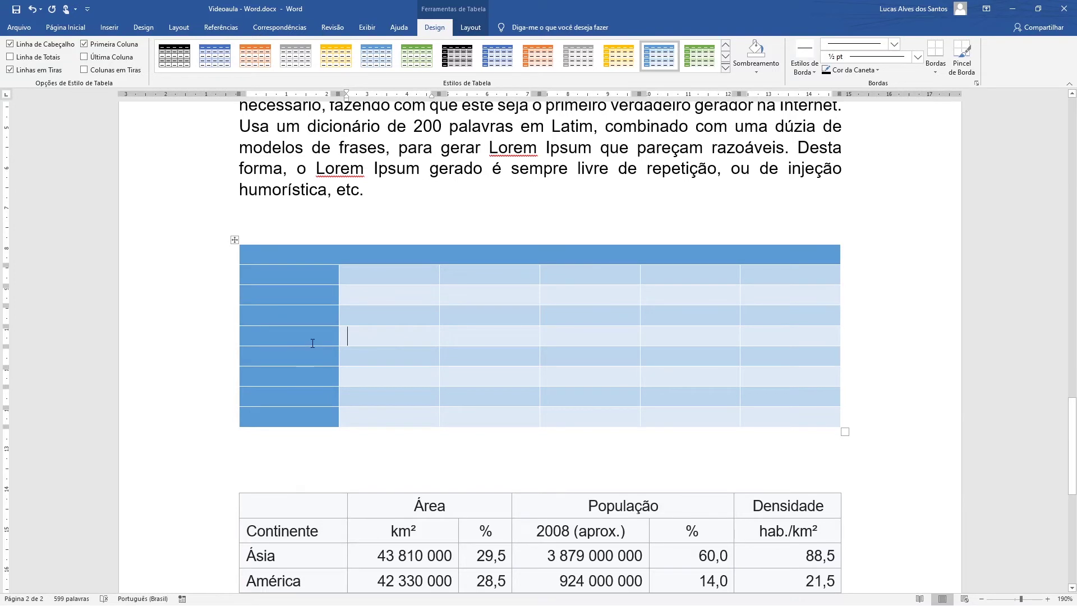
scroll(306, 339, "down", 3)
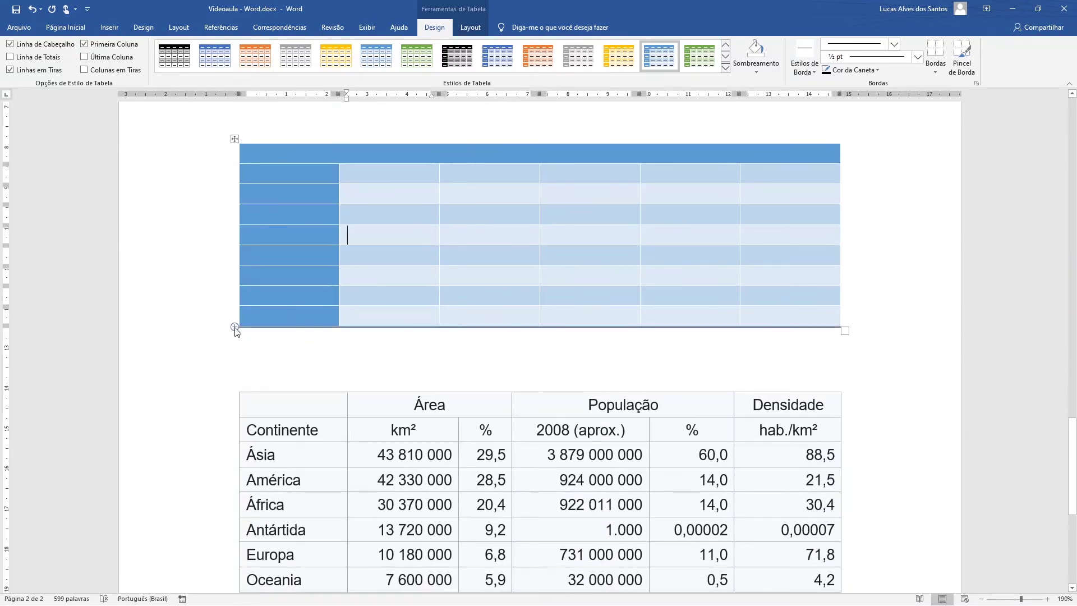
left_click(235, 326)
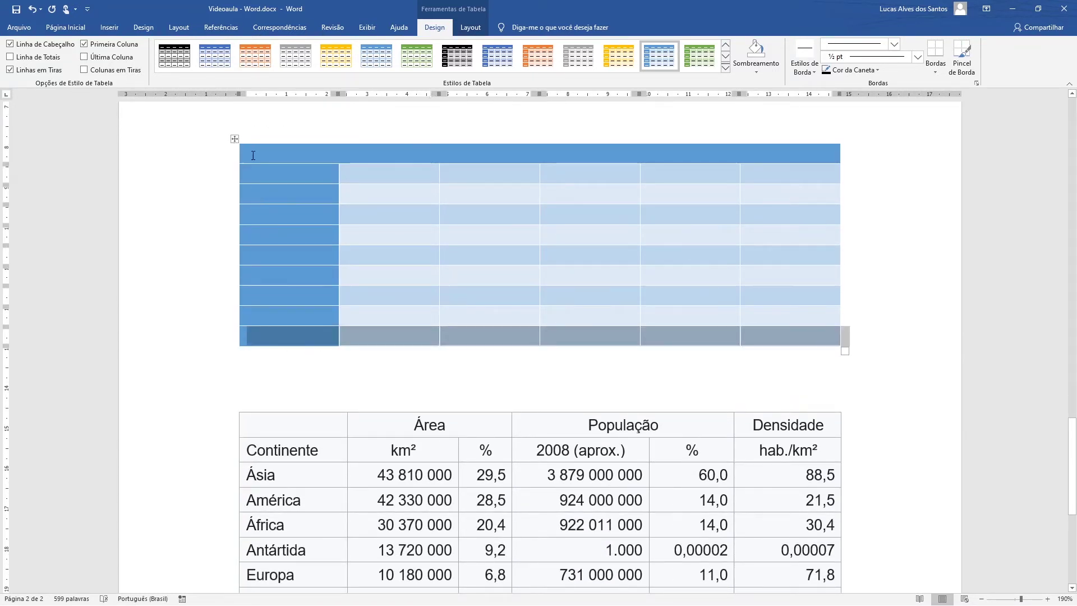
left_click(253, 155)
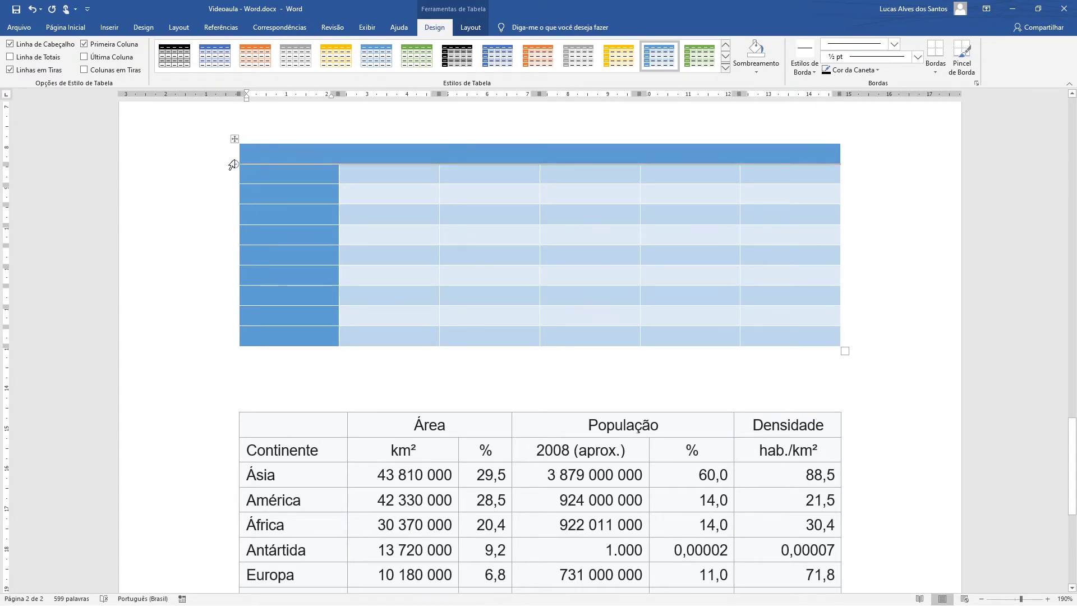
left_click(235, 164)
scroll(359, 231, "up", 3)
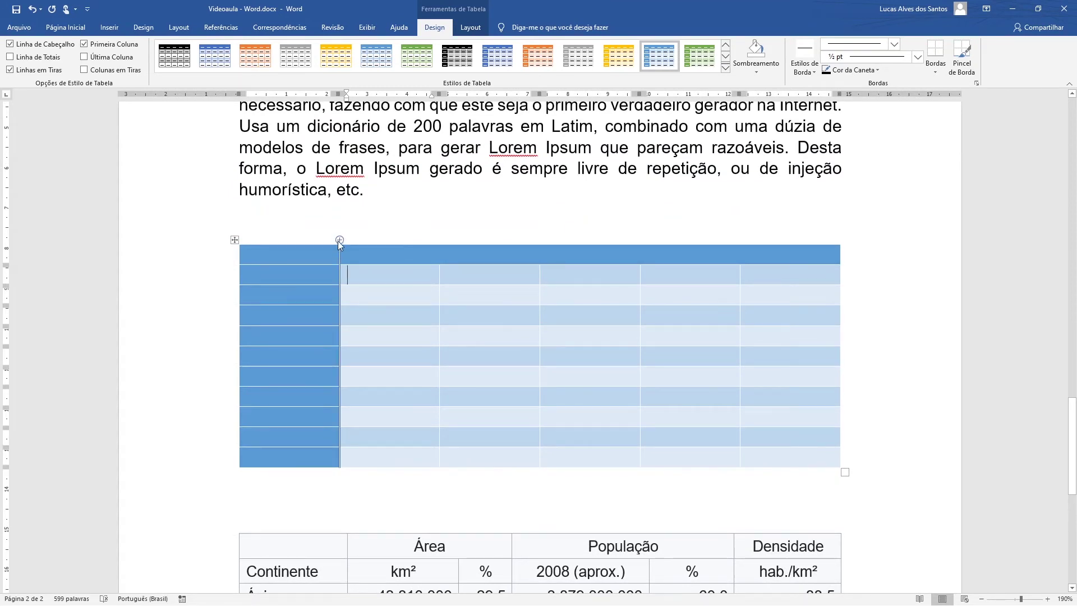
Insert one column after the blue table's third column and another after its last column.
left_click(540, 241)
left_click(541, 244)
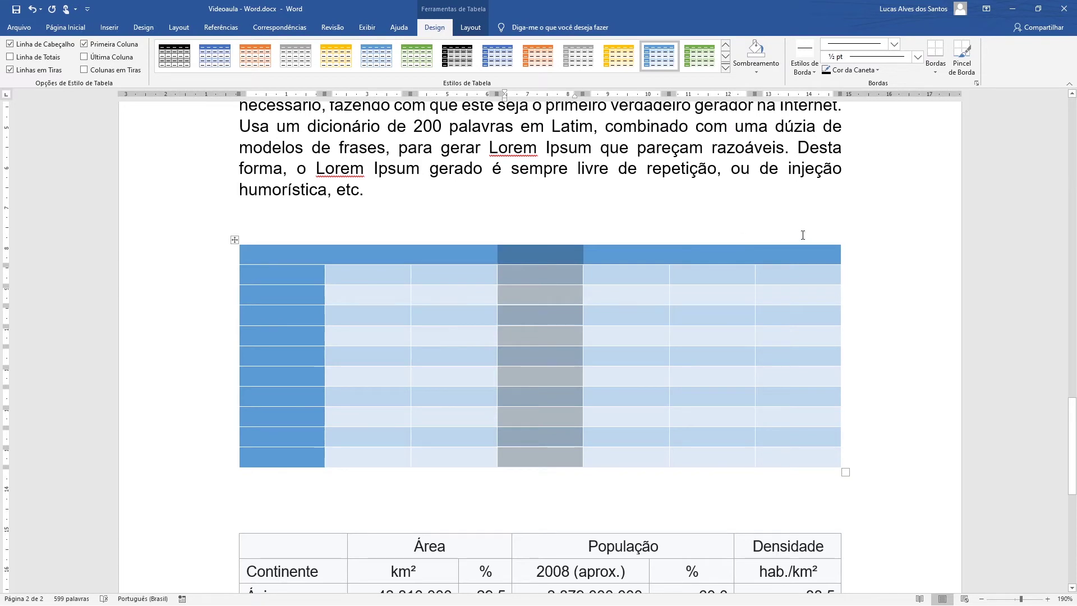
left_click(832, 234)
left_click(831, 257)
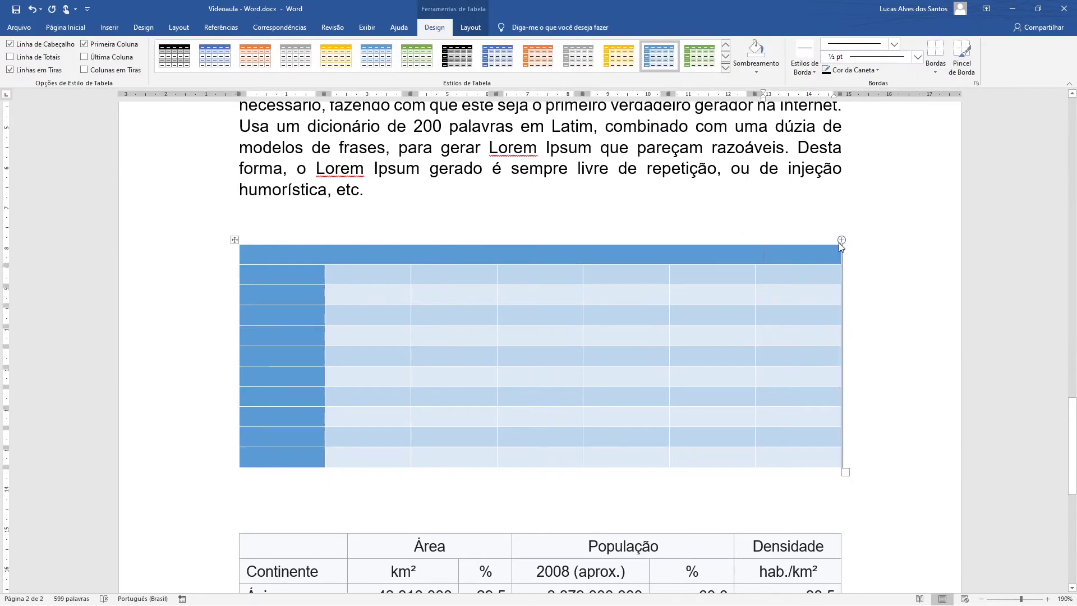
left_click(841, 240)
left_click(702, 277)
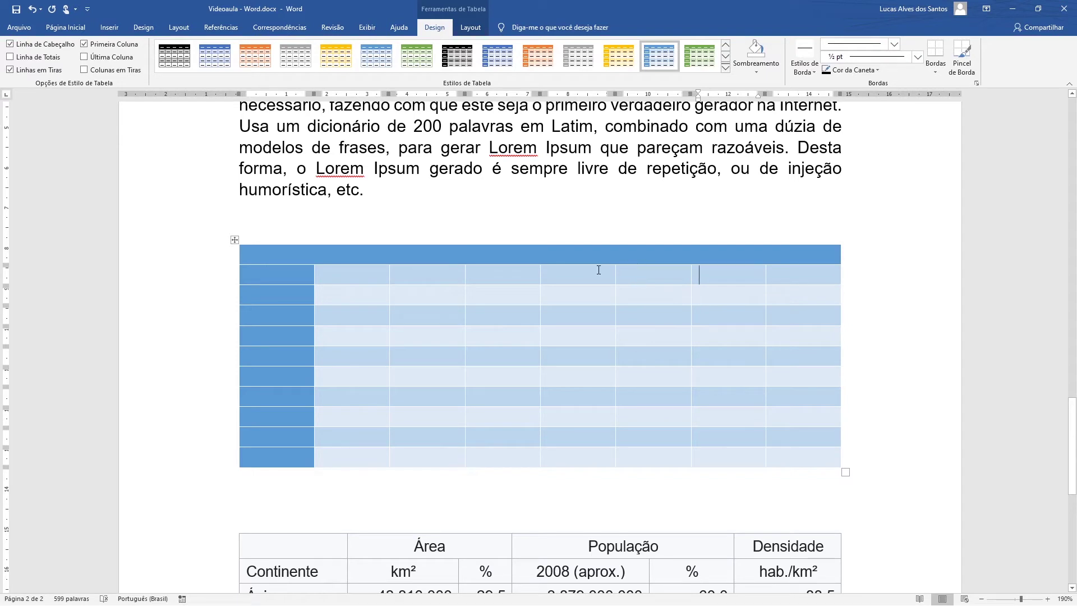
Enter "Continente" in the first cell of the blue table's second row.
left_click(411, 272)
left_click(465, 28)
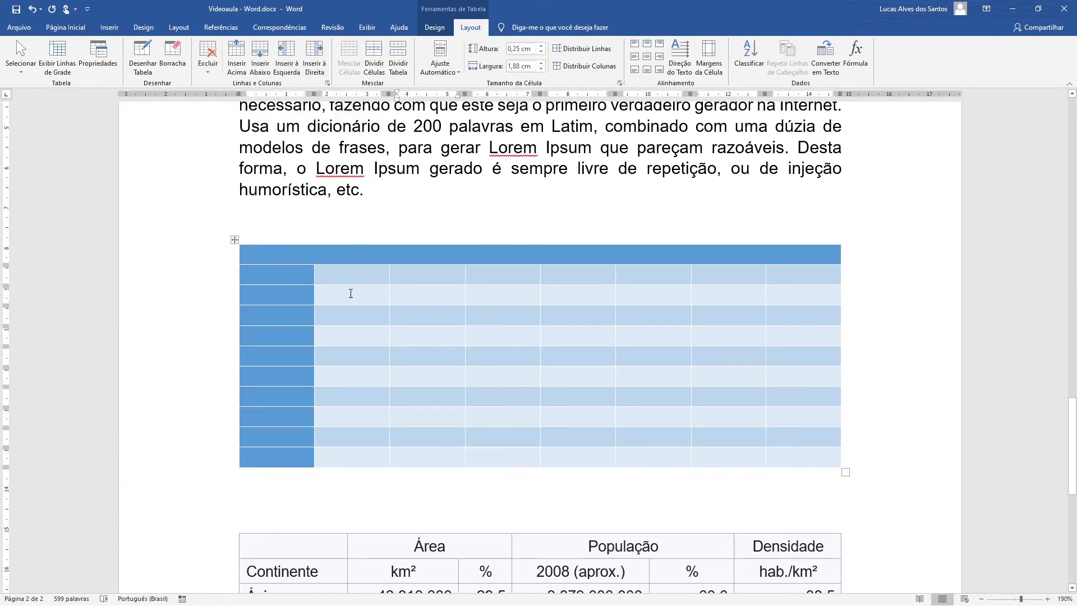
left_click(278, 289)
type("Continente")
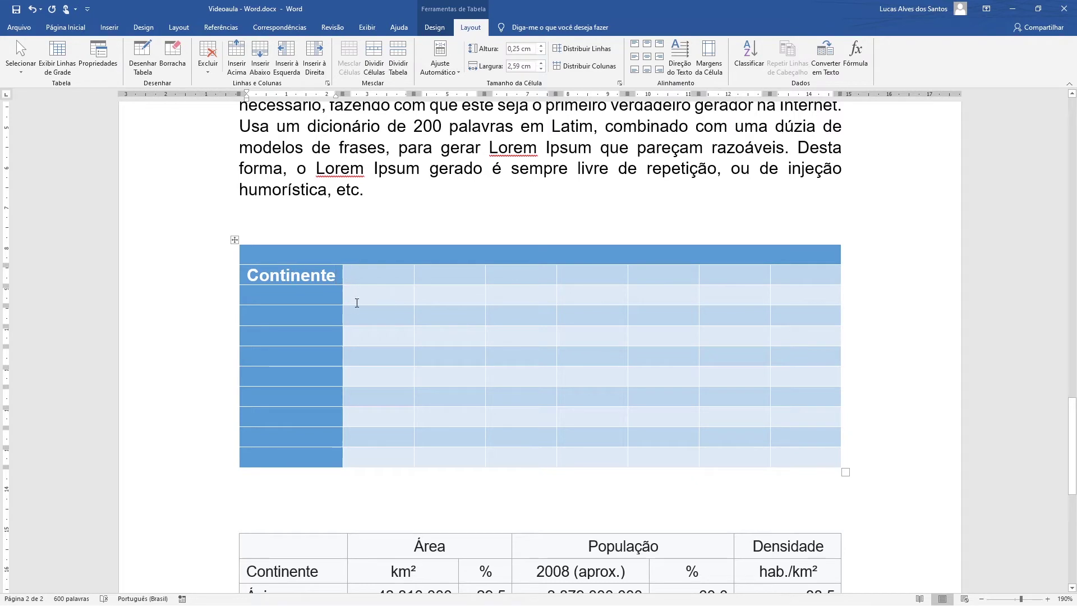
Insert a row below the Continente row and a column to the right of the blue table's third column.
left_click(261, 60)
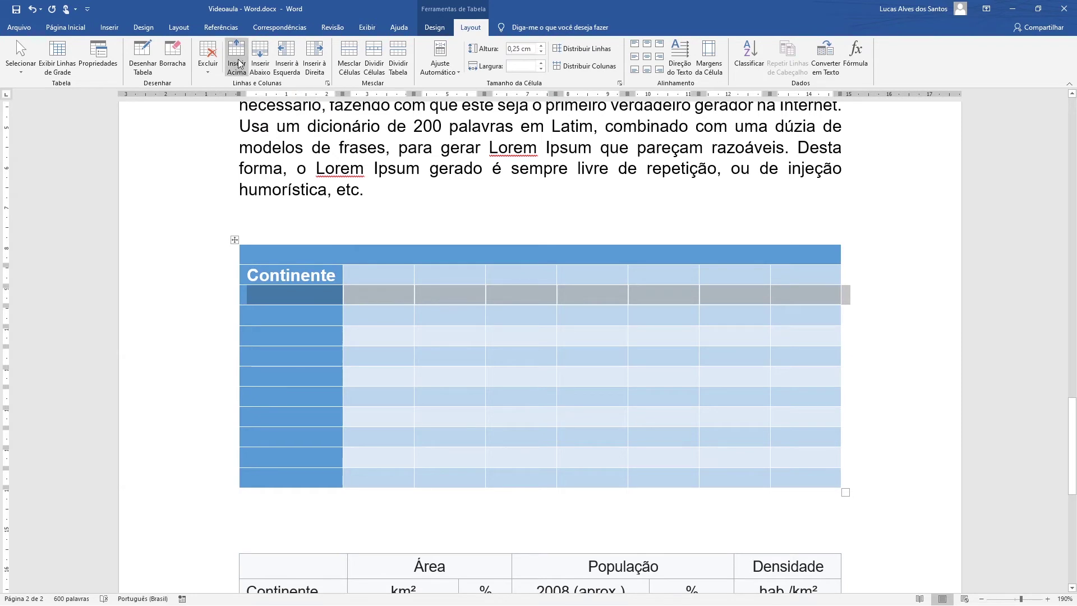
left_click(440, 292)
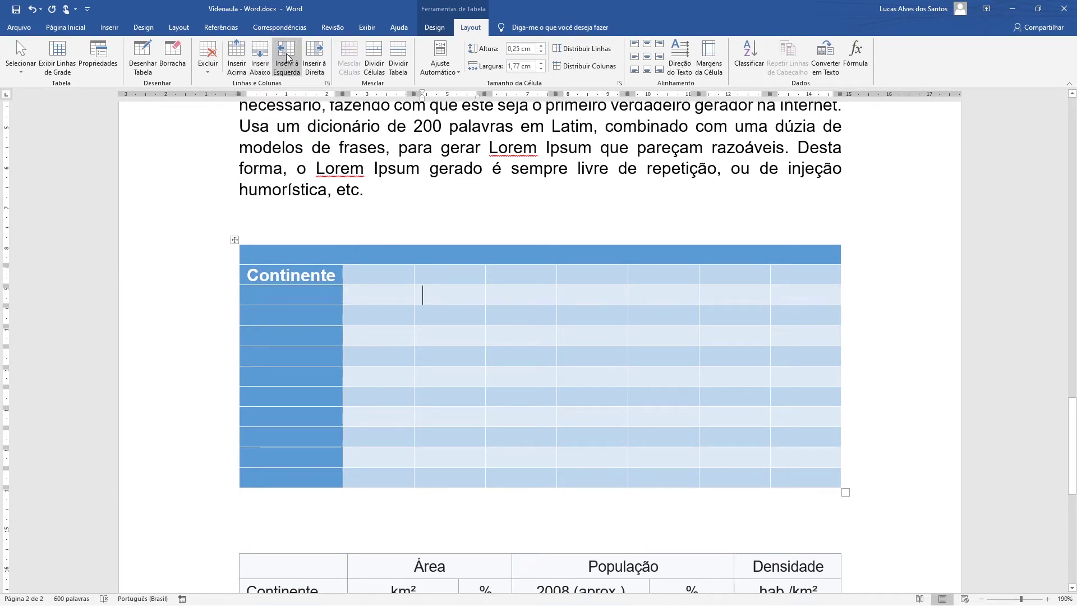
left_click(314, 58)
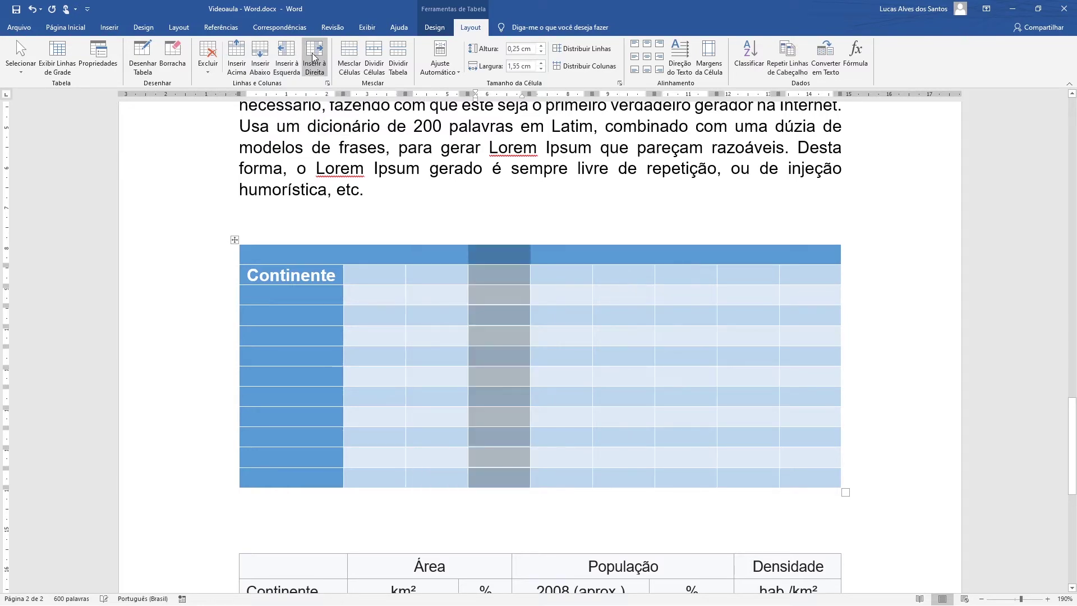
left_click(497, 291)
scroll(554, 323, "down", 5)
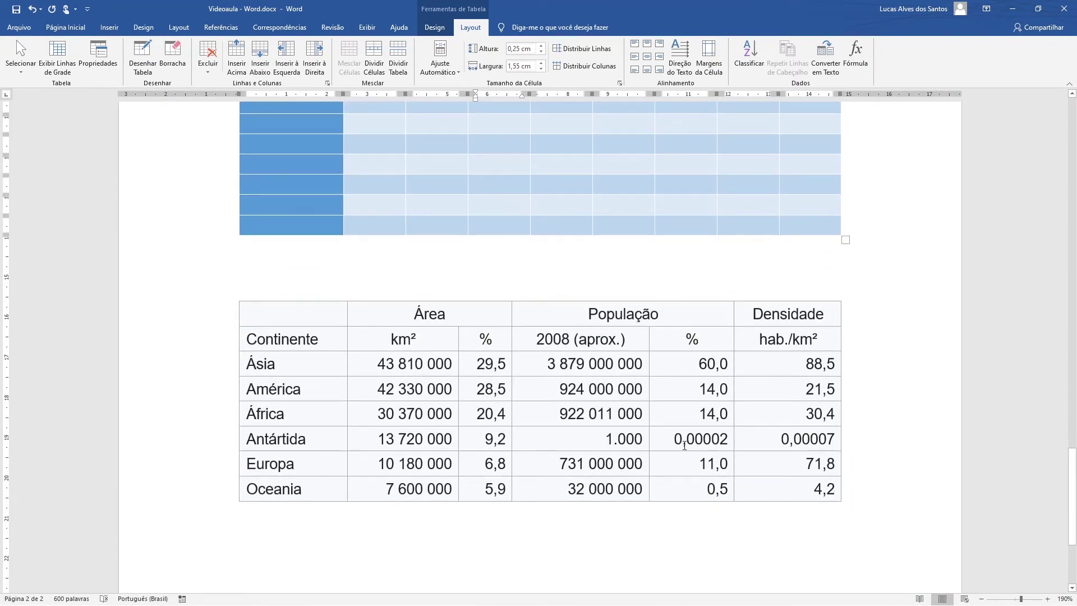
scroll(684, 445, "up", 6)
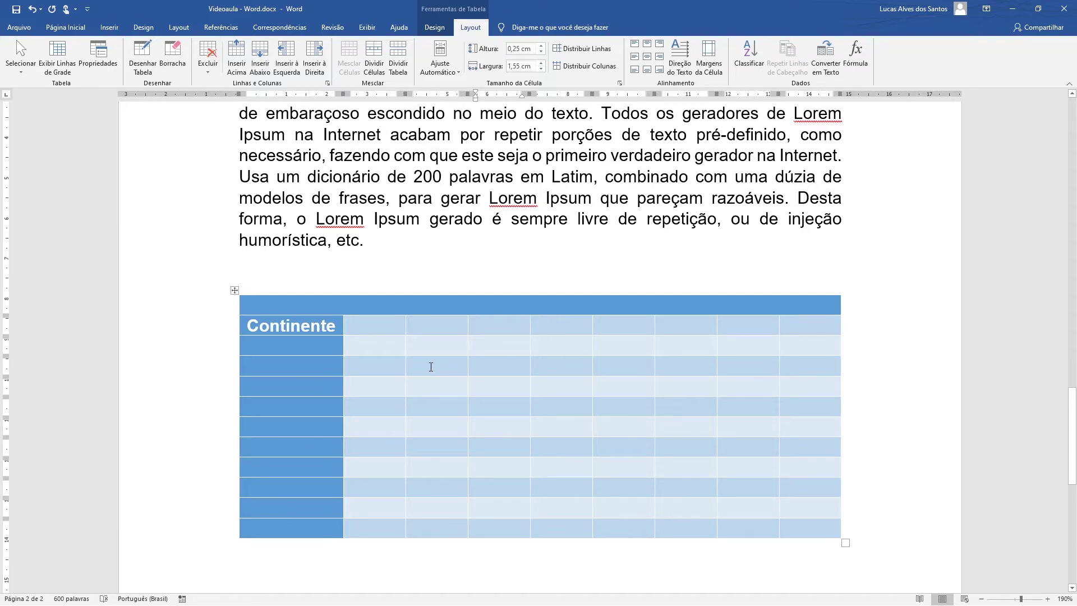
Try drawing vertical lines through the fourth column and a horizontal line across the fourth row with Desenhar Tabela, and undo them.
left_click(145, 67)
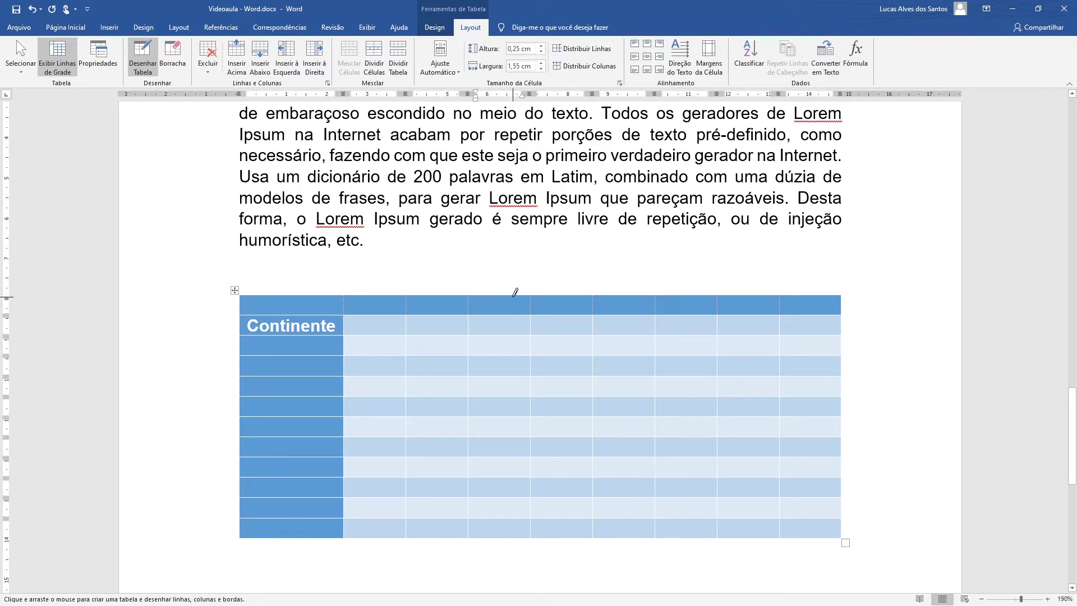
mouse_move(503, 292)
left_mouse_down()
mouse_move(501, 538)
mouse_move(513, 273)
left_mouse_up()
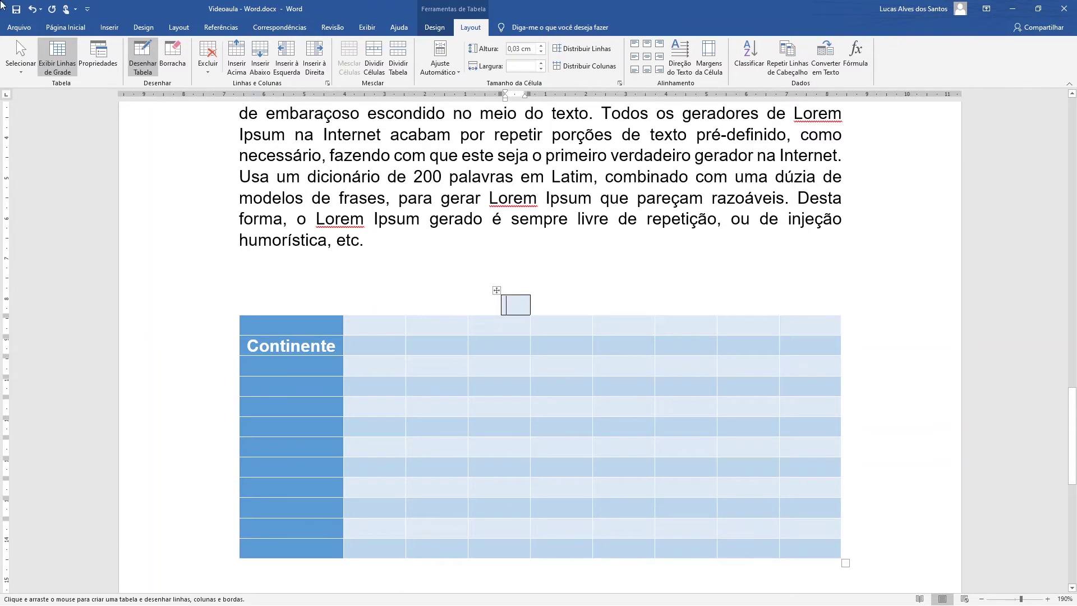
key("ctrl+z")
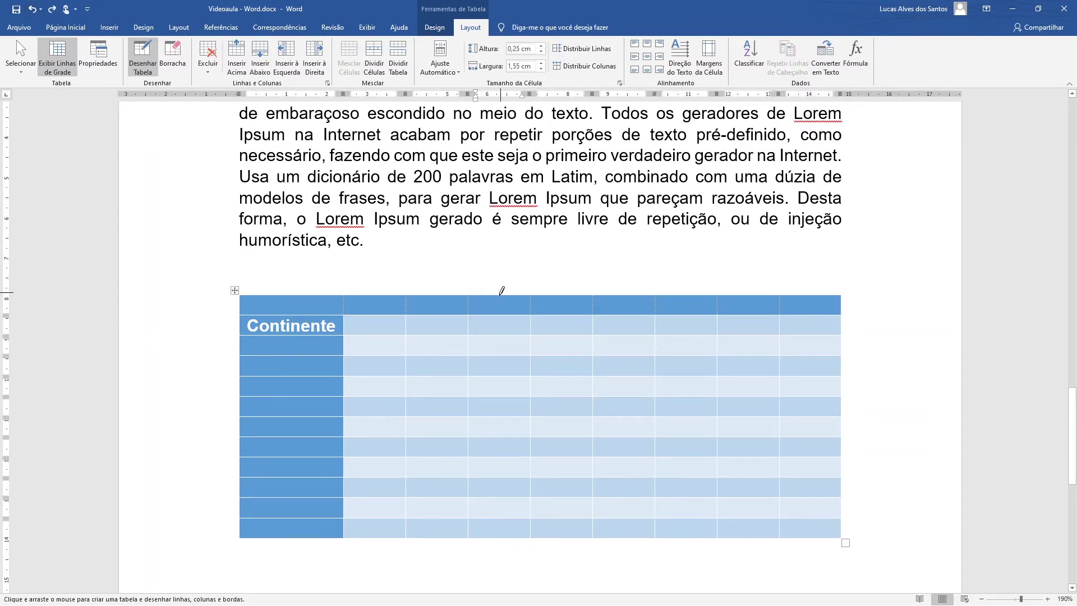
left_click_drag(500, 312, 498, 528)
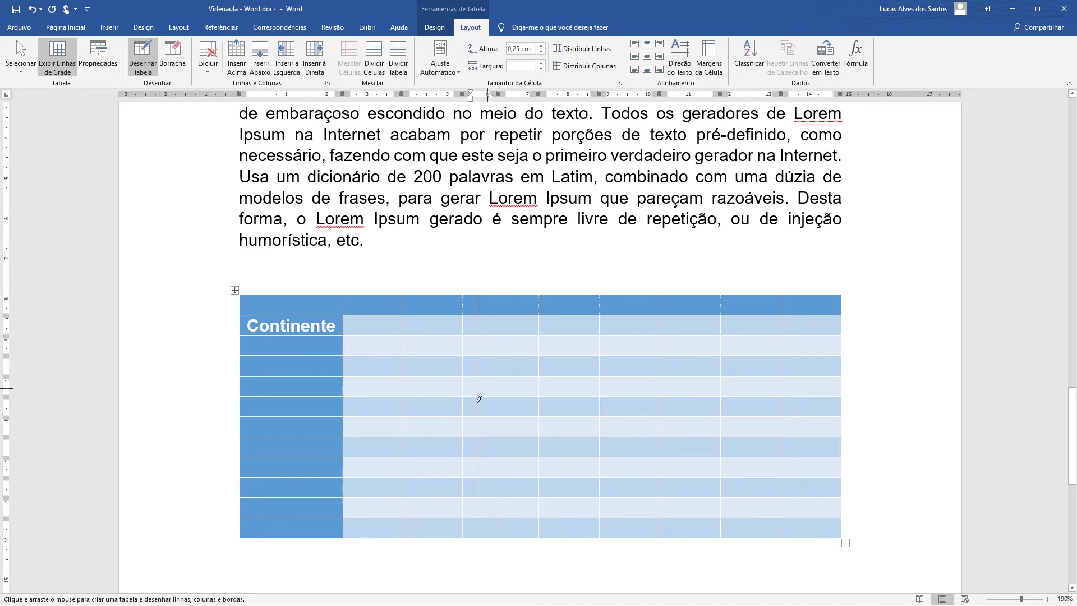
left_click(435, 27)
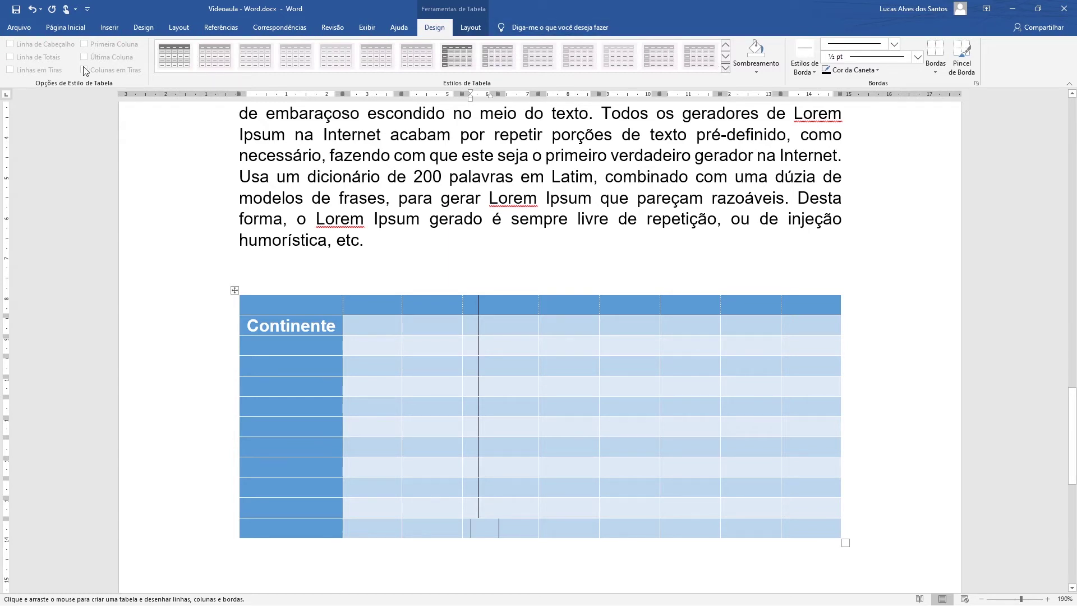
left_click(473, 24)
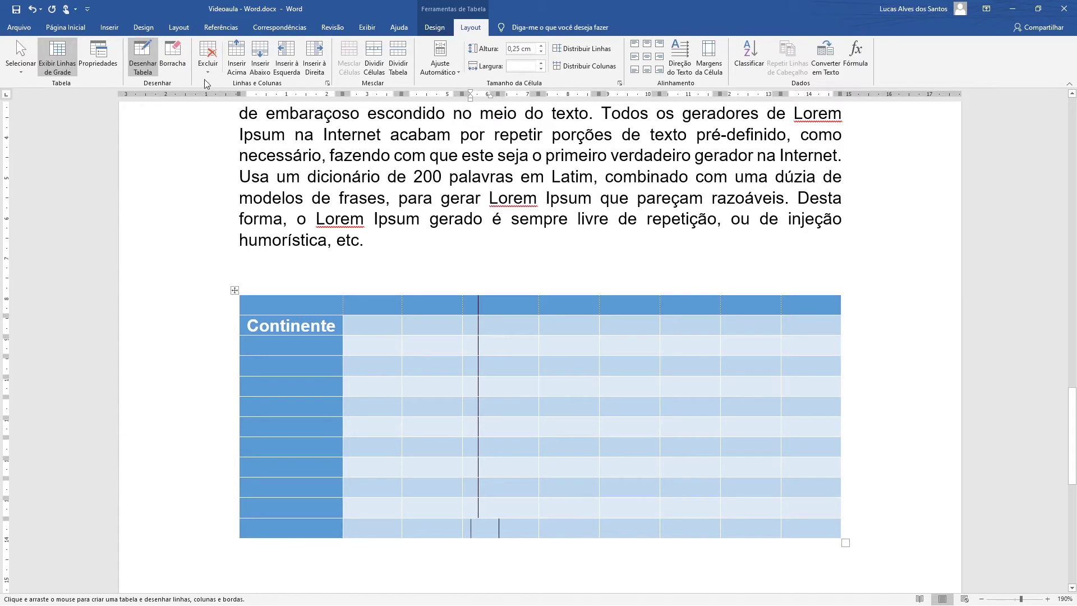
left_click(32, 7)
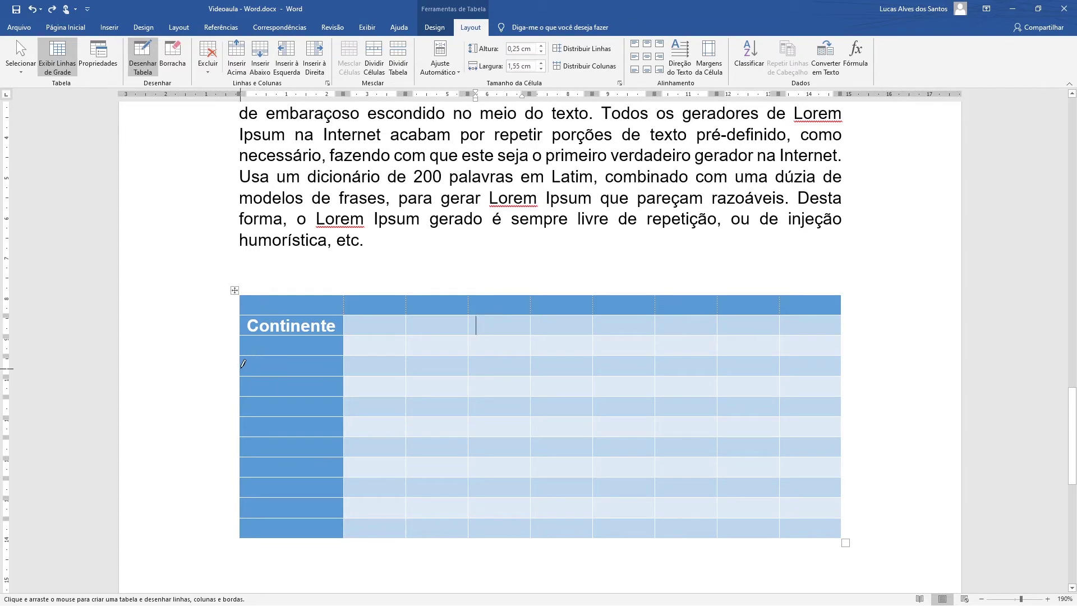
left_click_drag(243, 363, 812, 359)
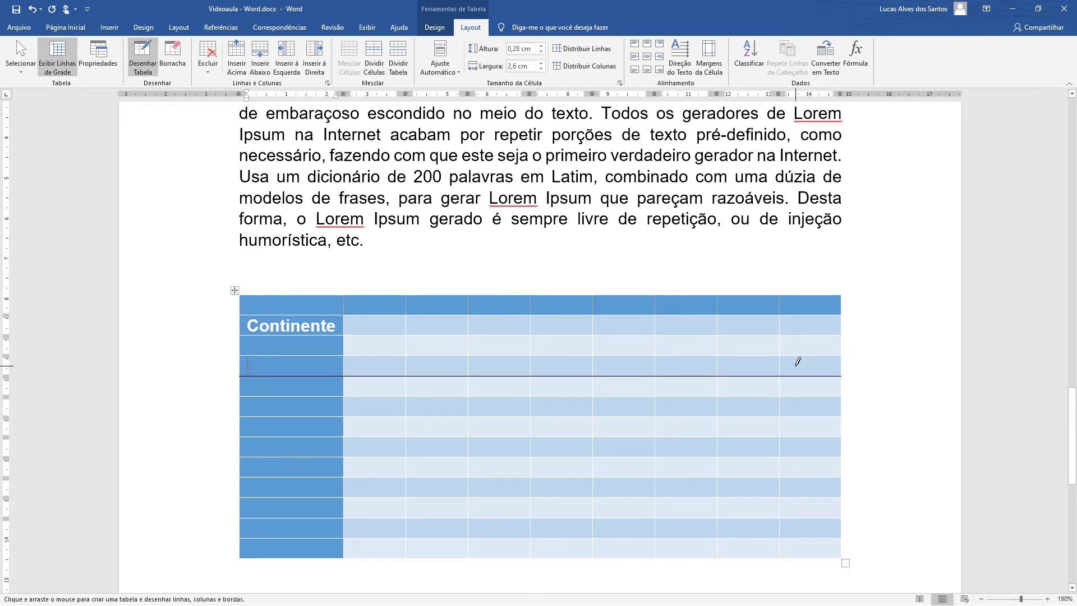
key("ctrl+z")
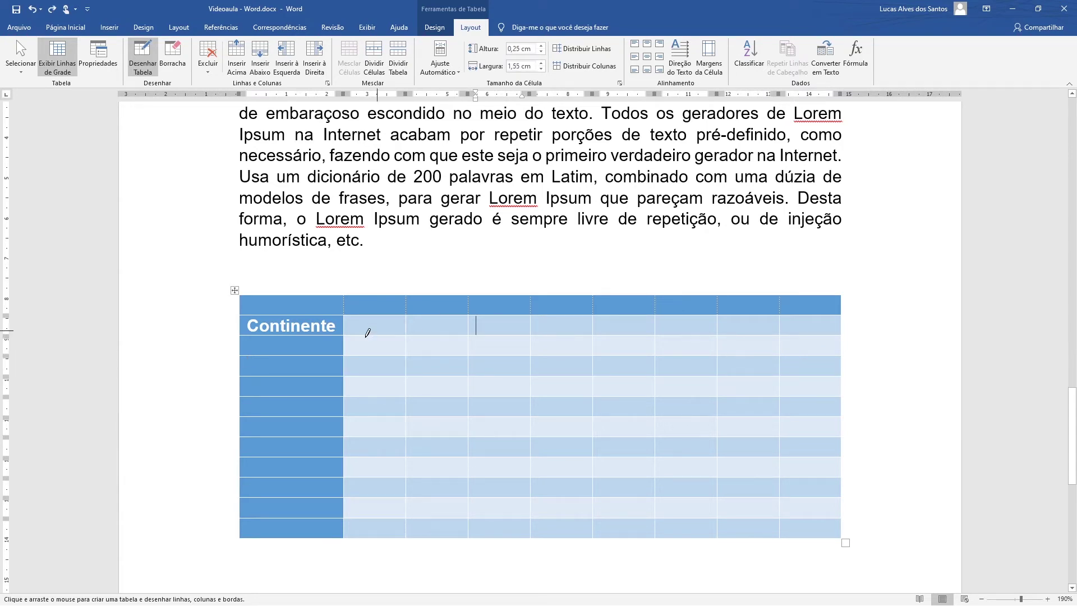
Draw a diagonal in the first header cell and erase it with Borracha, then erase the border between header cells two and three and undo that.
left_click_drag(240, 293, 343, 314)
left_click(170, 63)
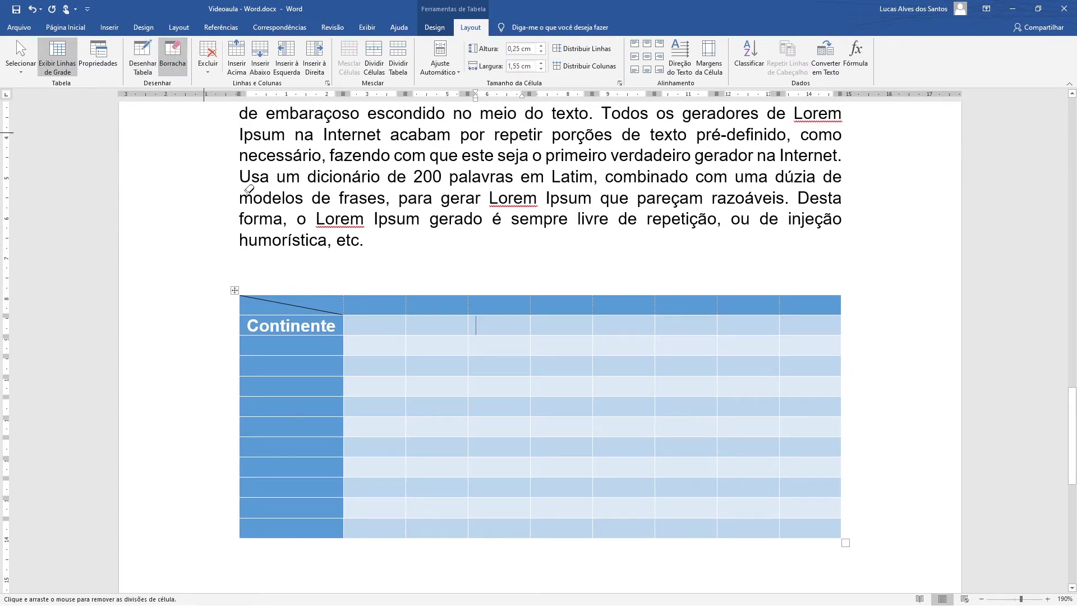
left_click(294, 304)
left_click(405, 302)
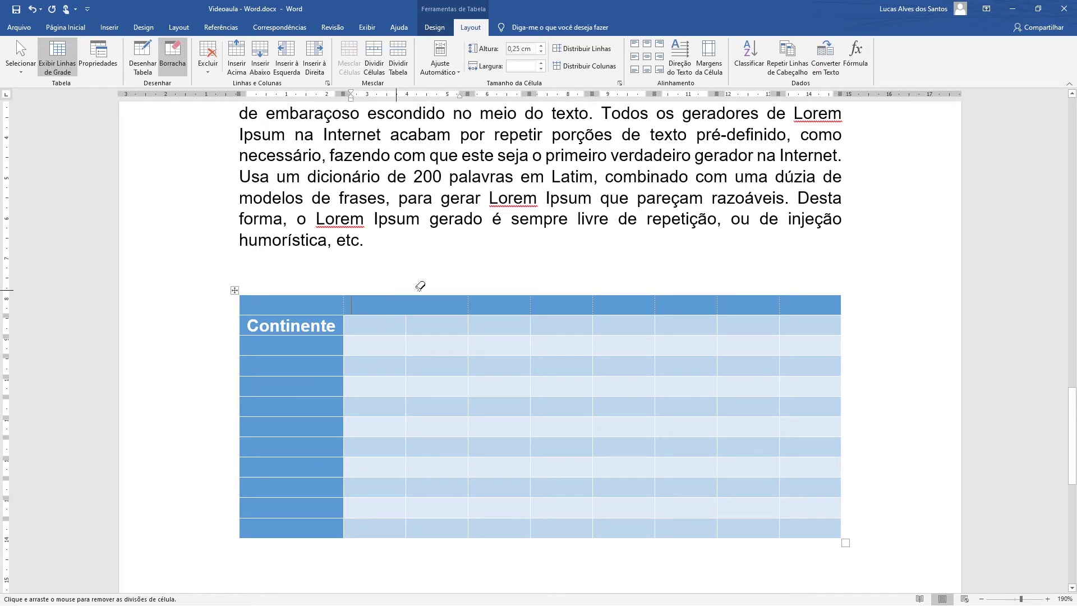
left_click(32, 9)
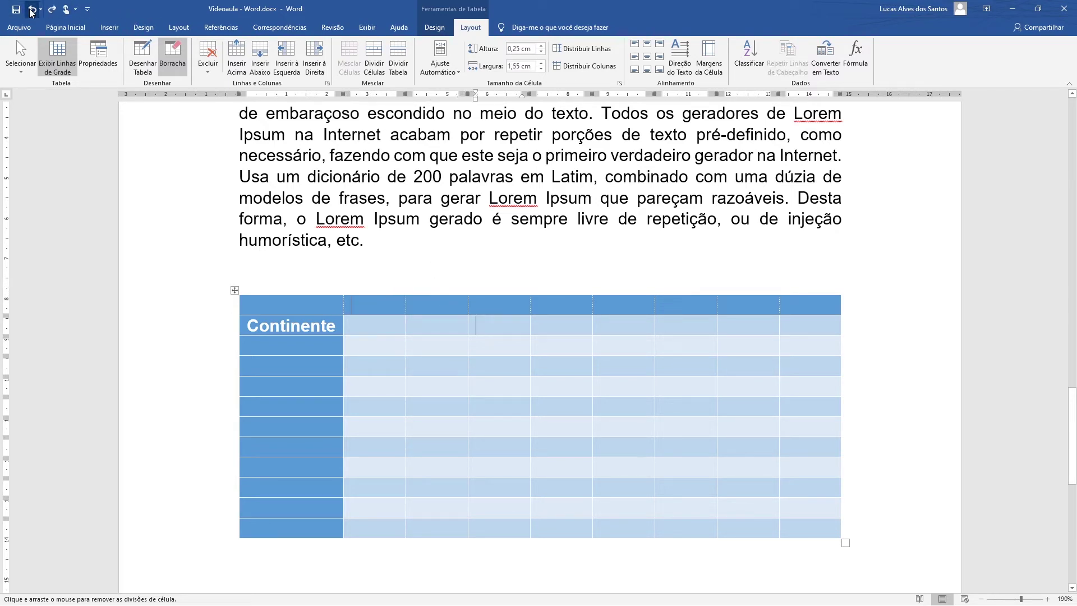
Turn off Borracha and move through the blue table's header cells to check how they are divided.
left_click(176, 56)
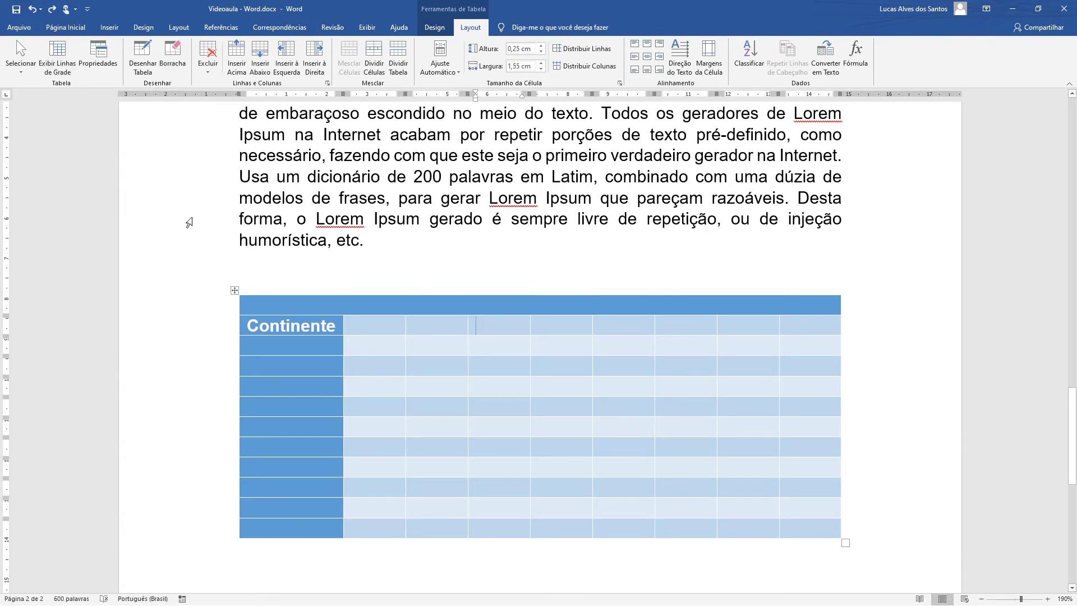
left_click(432, 332)
left_click_drag(385, 306, 419, 305)
left_click(422, 310)
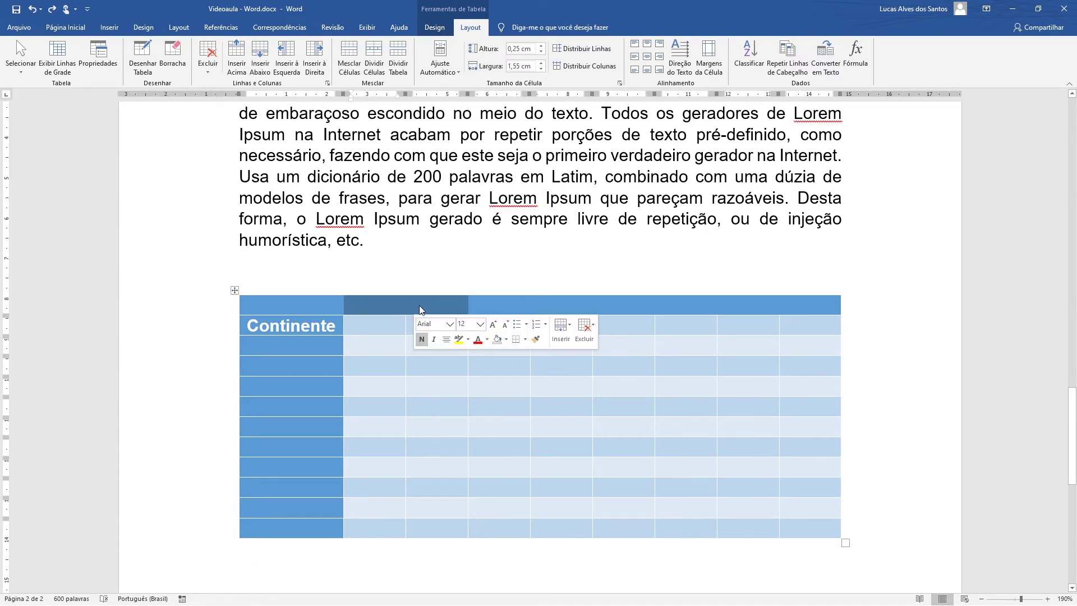
left_click(419, 305)
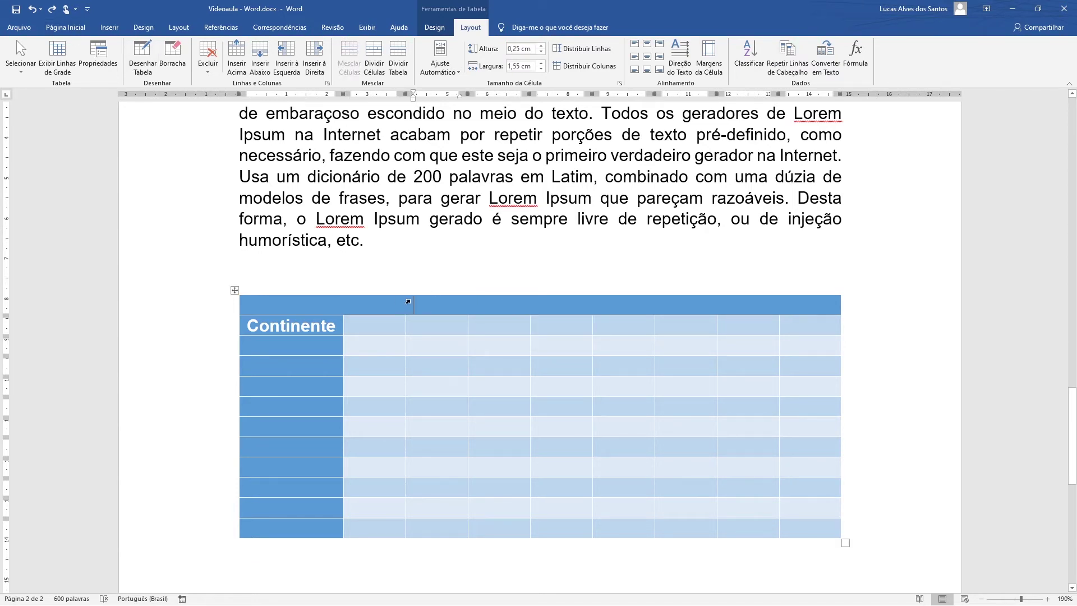
left_click(371, 309)
key("Tab")
key("Tab")
key("Tab")
key("shift+Tab")
key("shift+Tab")
key("shift+Tab")
Add a white ½ pt inner vertical border between all cells of the blue table's header row through Bordas e Sombreamento.
left_click_drag(318, 303, 802, 312)
left_click(342, 306)
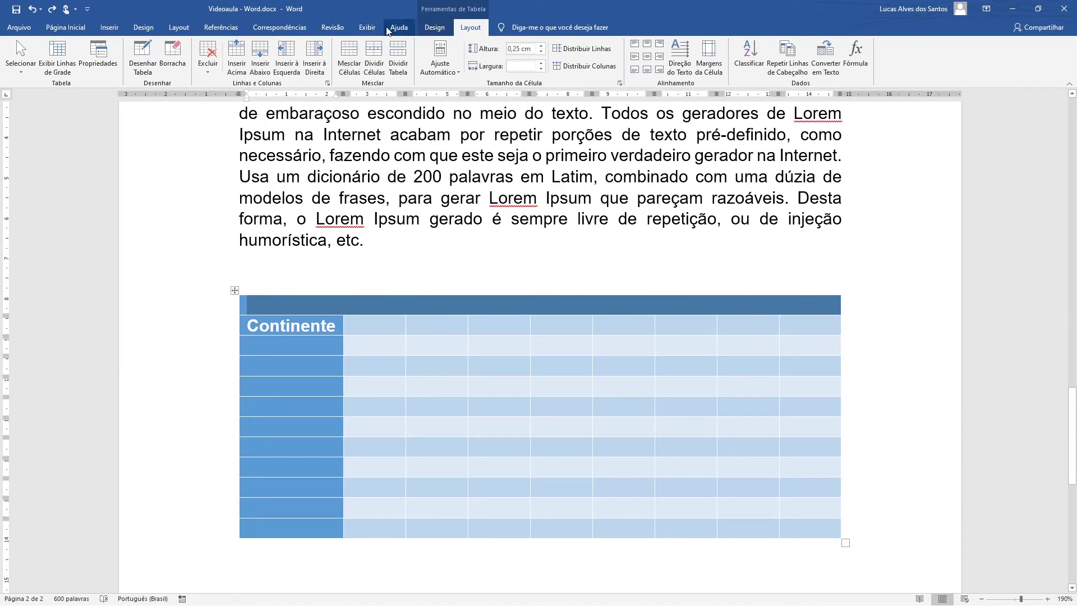
left_click(434, 27)
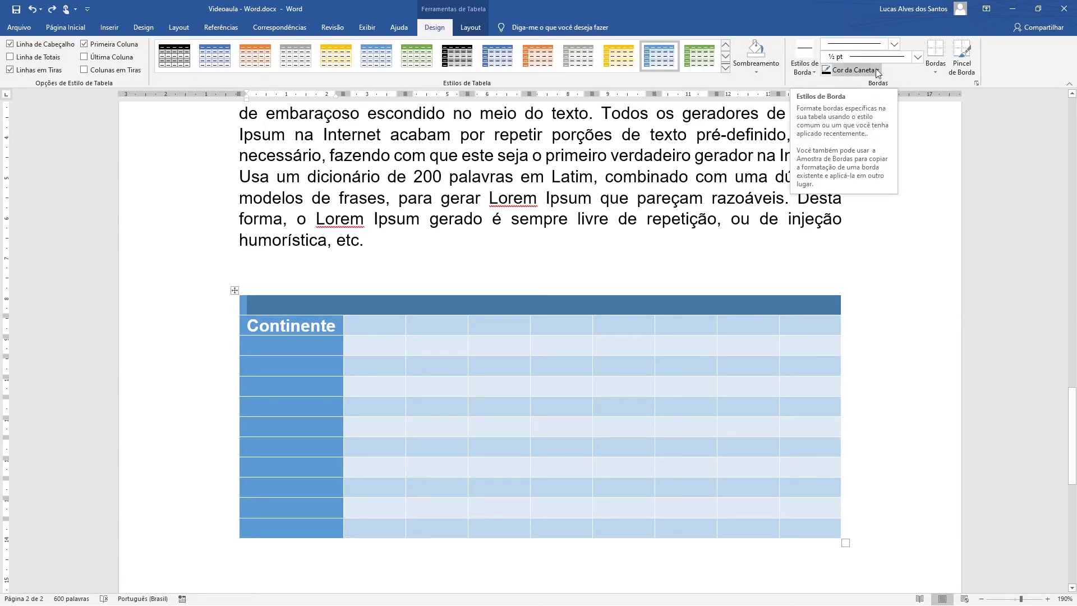
left_click(935, 71)
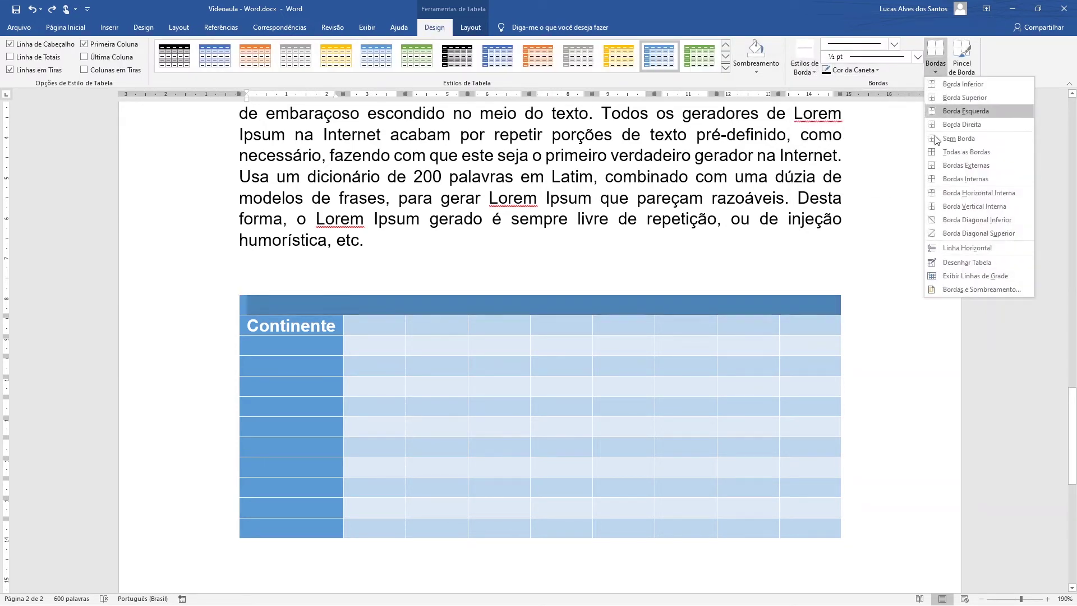
left_click(957, 292)
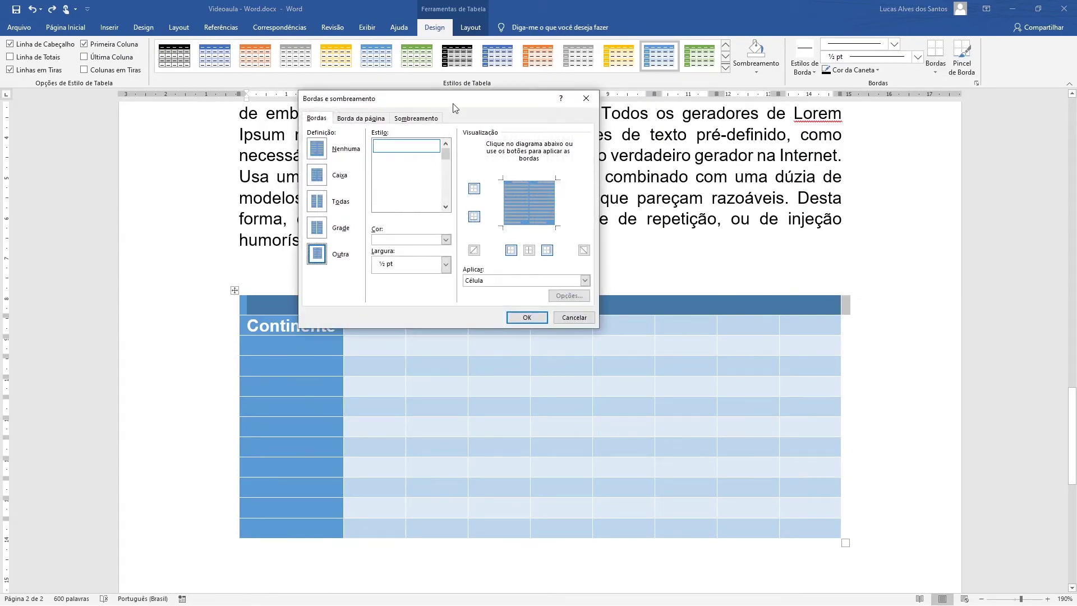
left_click_drag(455, 104, 738, 107)
left_click(707, 243)
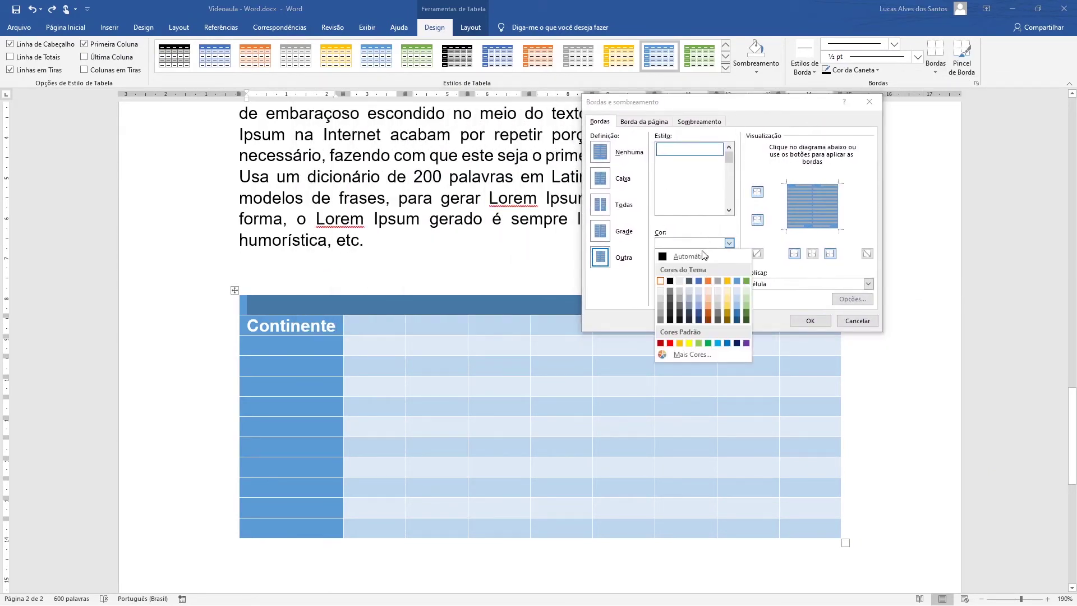
left_click(666, 282)
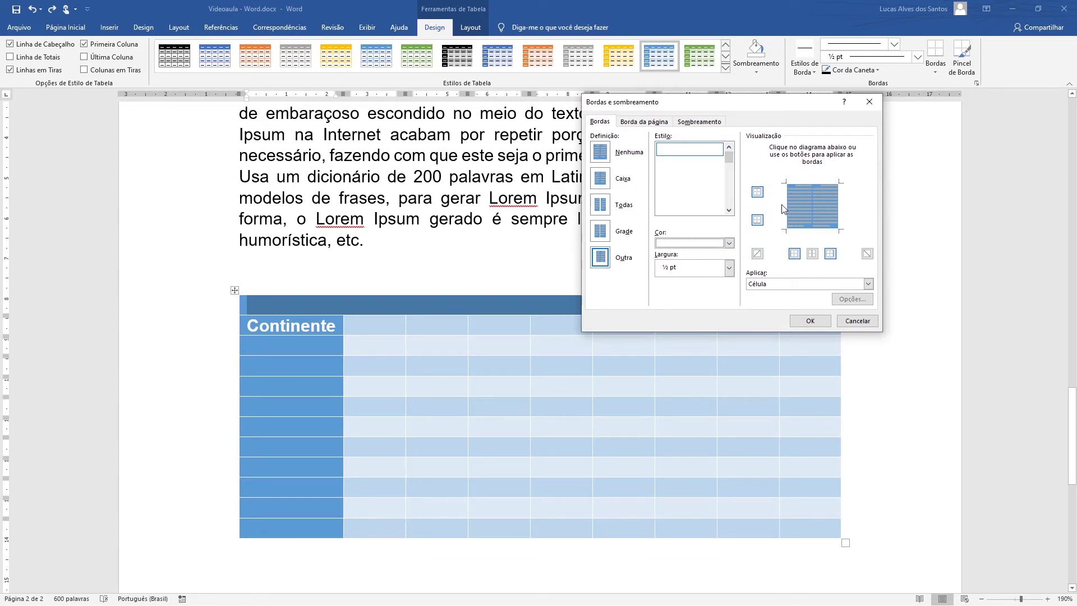
left_click(813, 200)
left_click(810, 320)
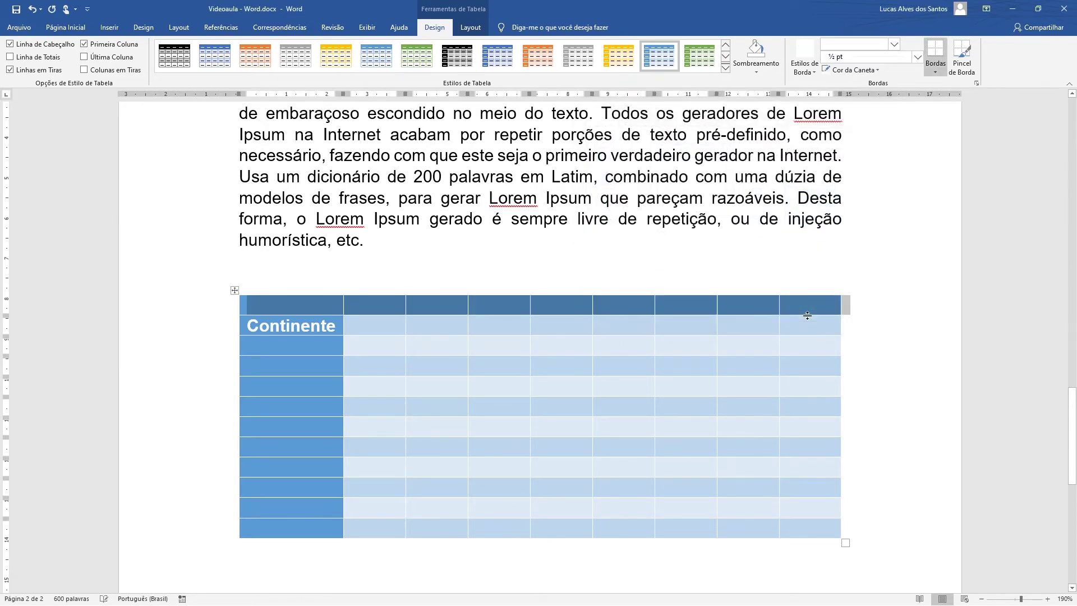
left_click(353, 310)
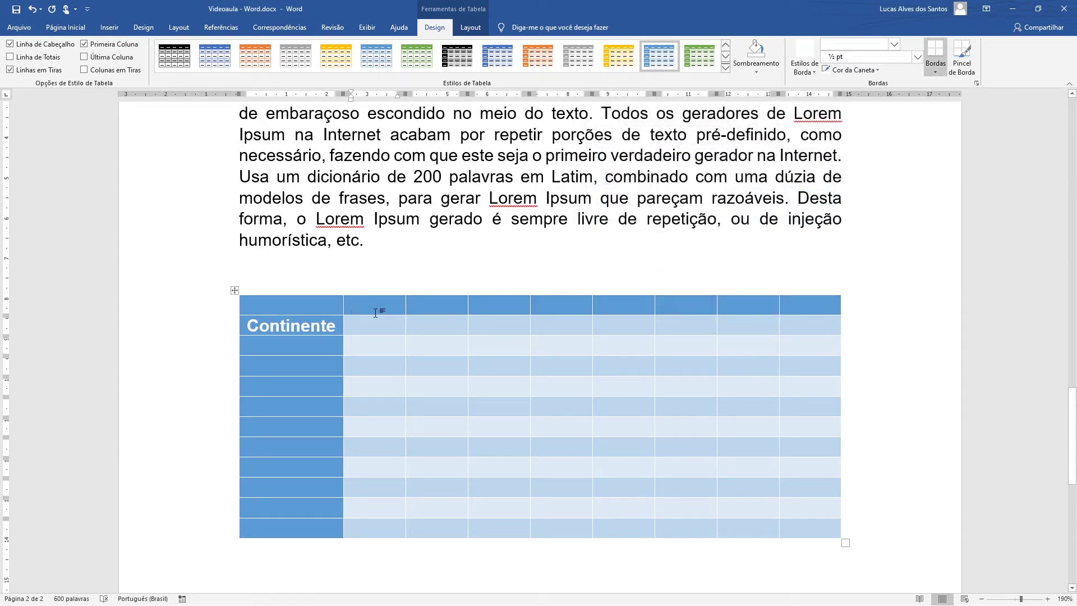
Merge the second and third header cells of the blue table, matching the Área heading in the reference table.
left_click(470, 27)
scroll(426, 438, "down", 3)
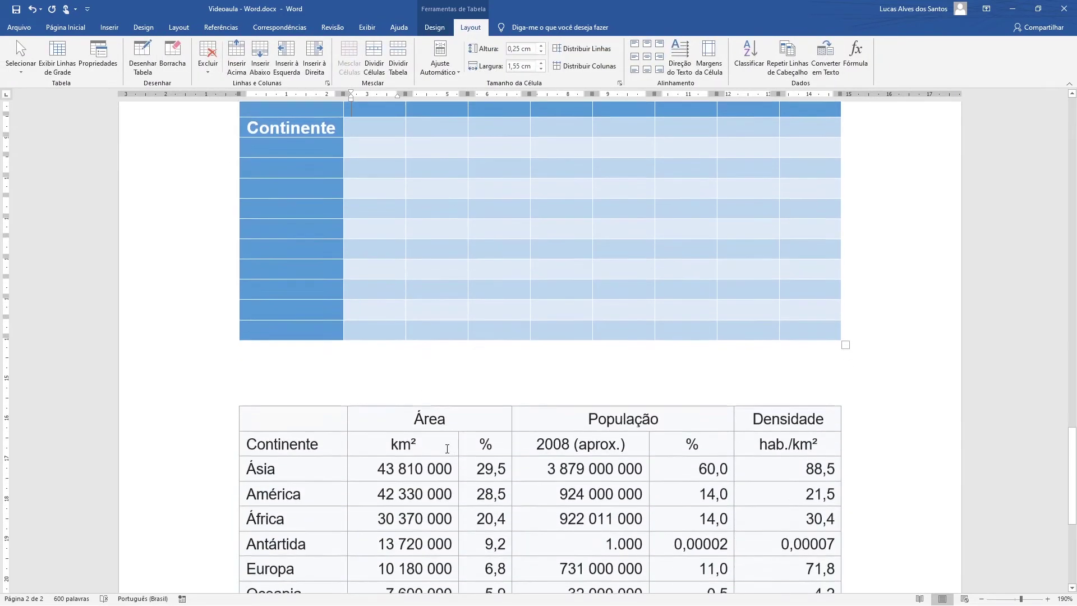
scroll(482, 437, "up", 1)
scroll(447, 418, "down", 1)
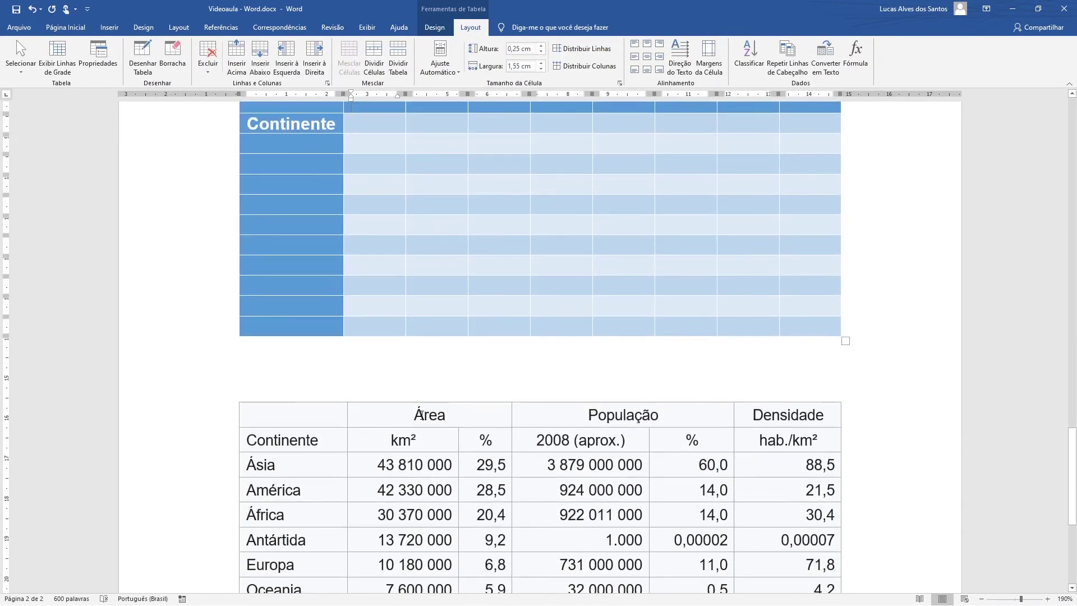
left_click_drag(408, 418, 452, 419)
scroll(349, 204, "up", 1)
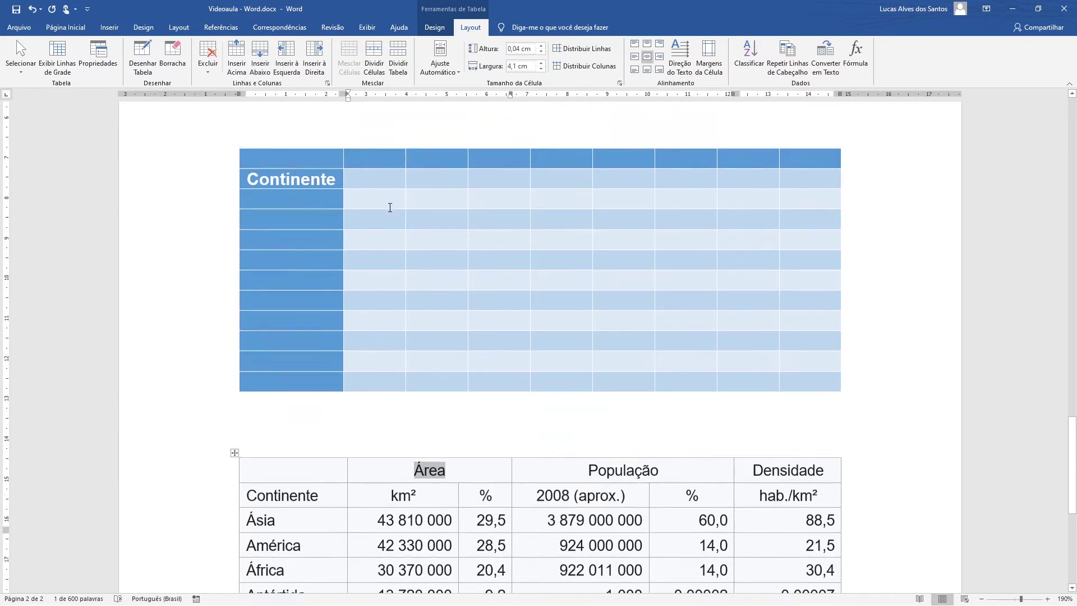
left_click_drag(381, 202, 428, 205)
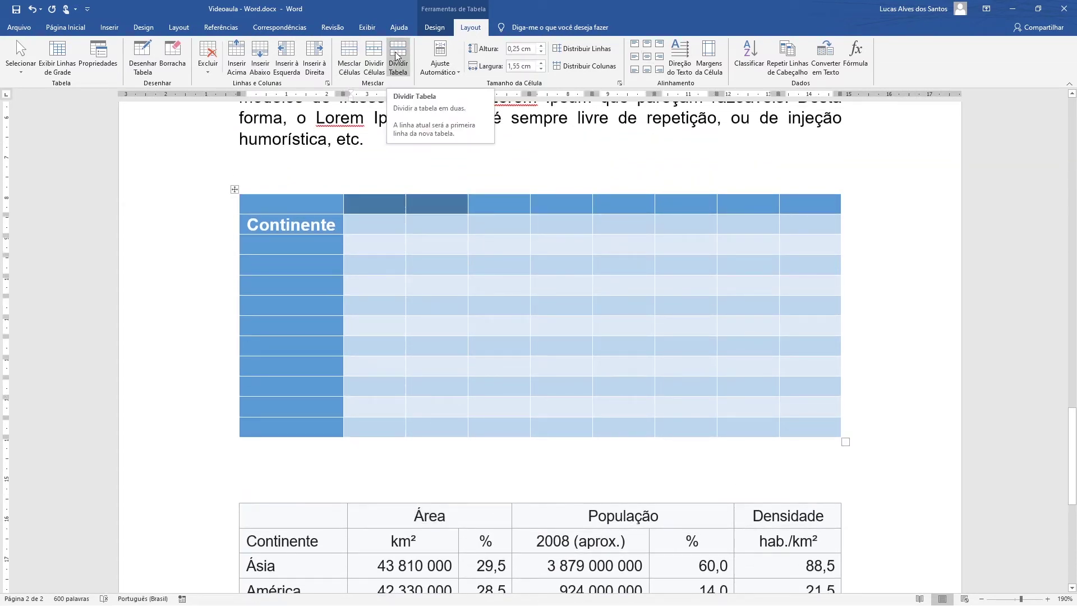
left_click(352, 63)
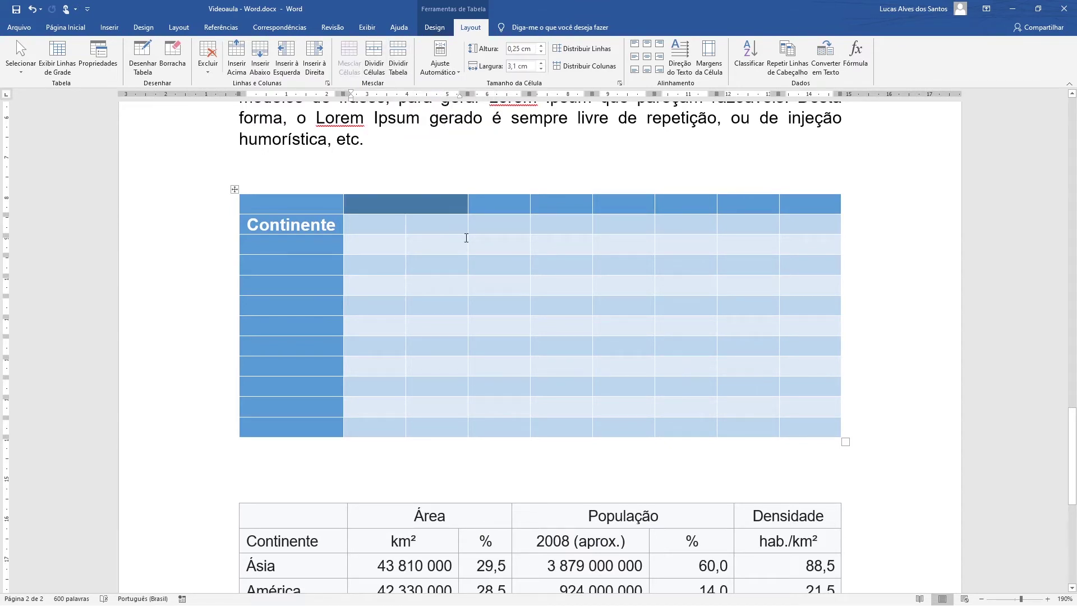
Merge the header cells above the blue table's fourth and fifth columns into one cell.
left_click(493, 208)
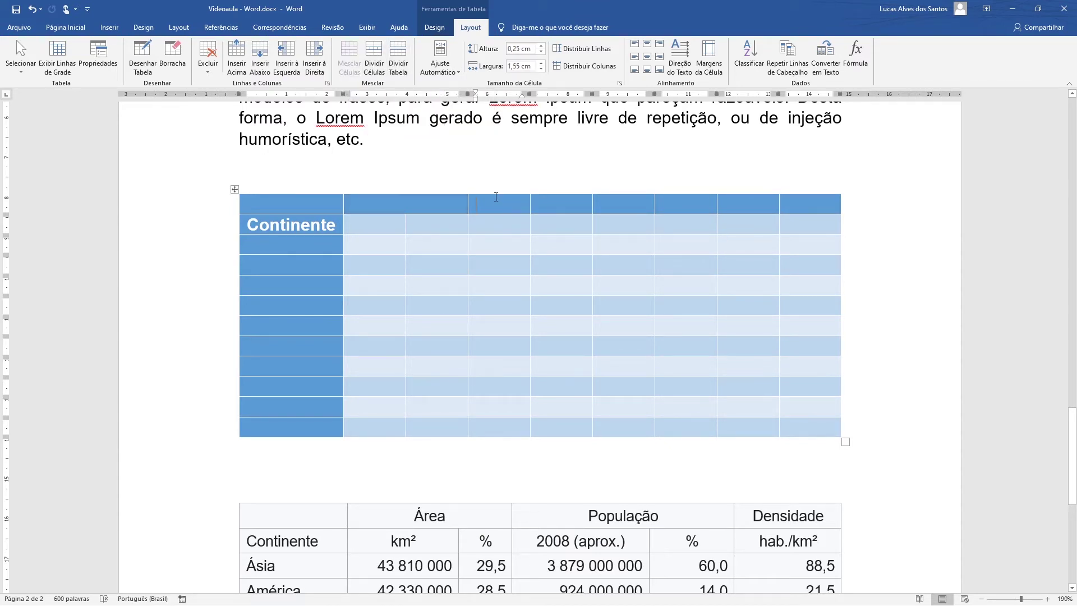
left_click_drag(496, 197, 558, 203)
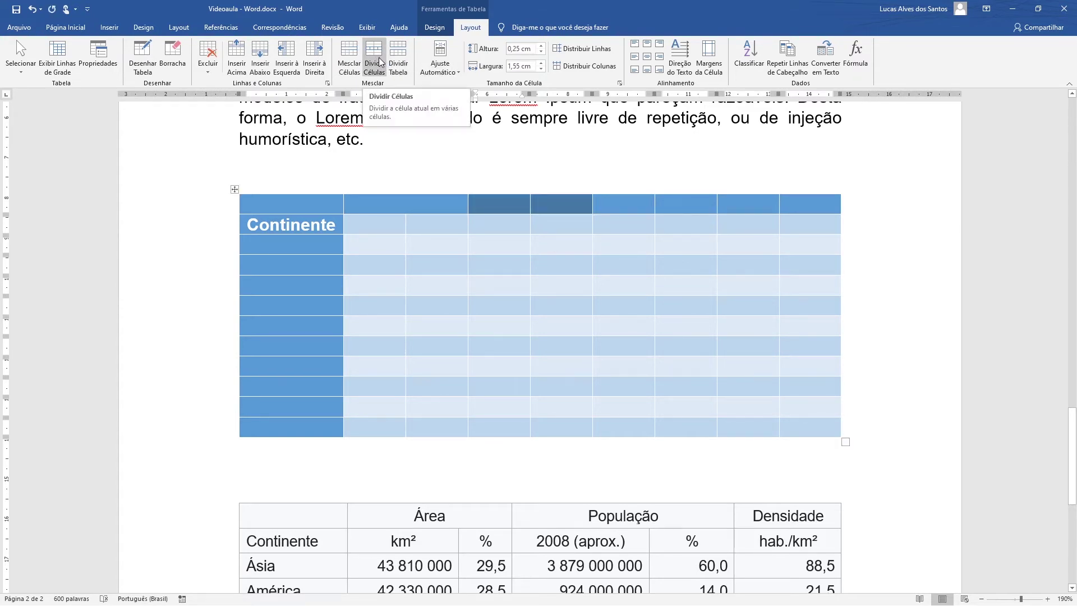
left_click(379, 59)
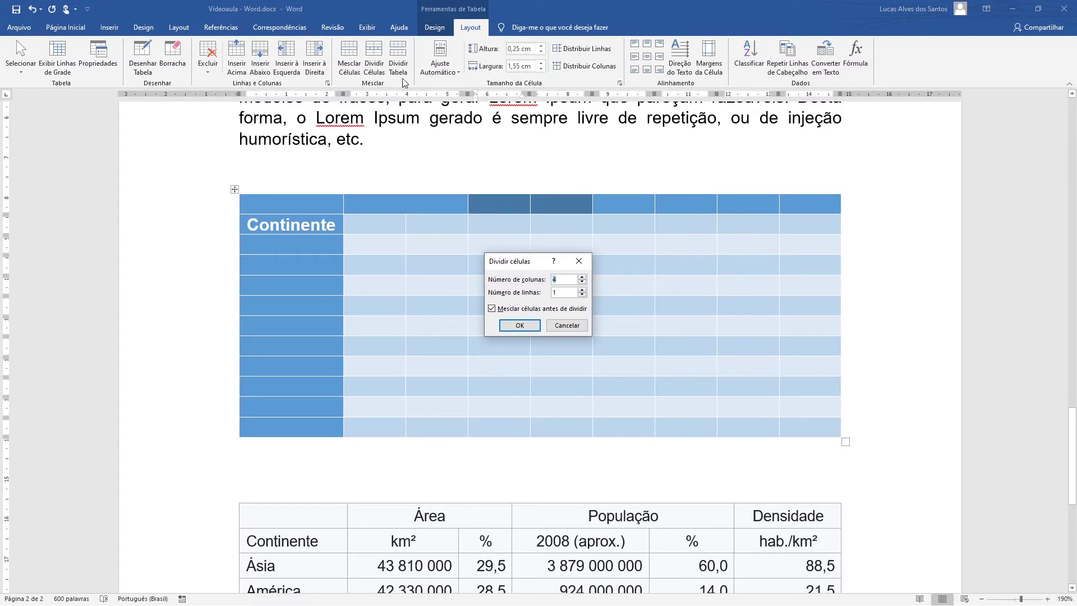
left_click(567, 325)
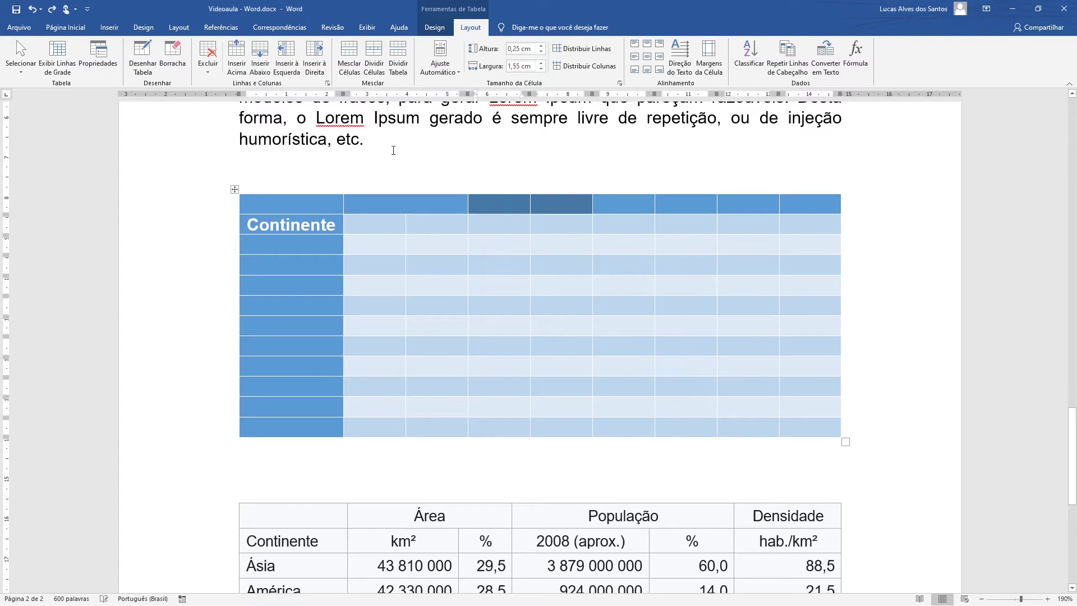
left_click(349, 58)
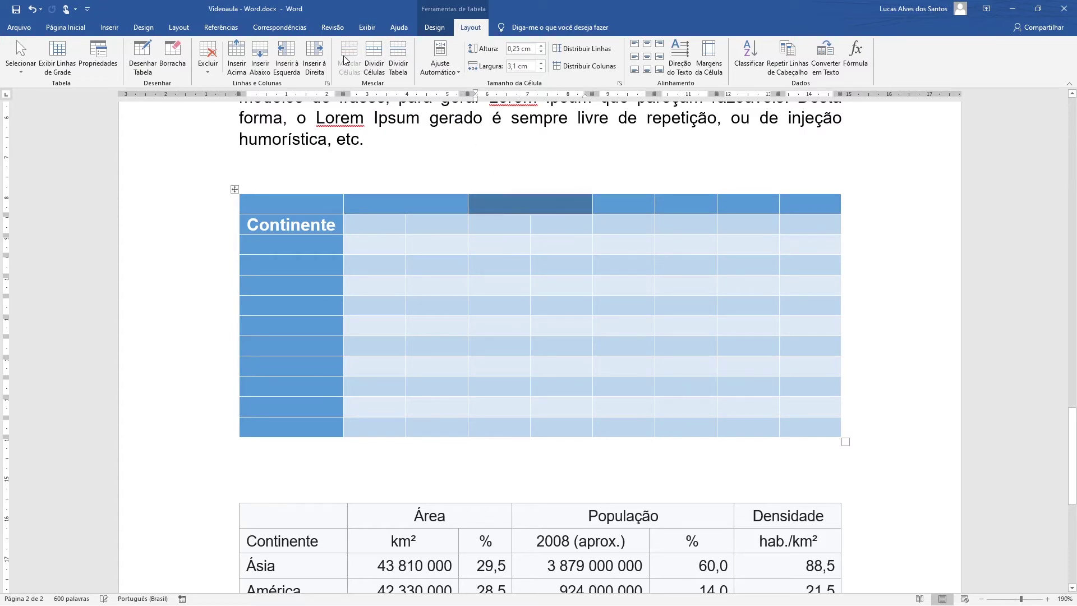
Split the fourth cell of the Continente row into 2 columns and 2 rows with Dividir Células.
left_click(558, 226)
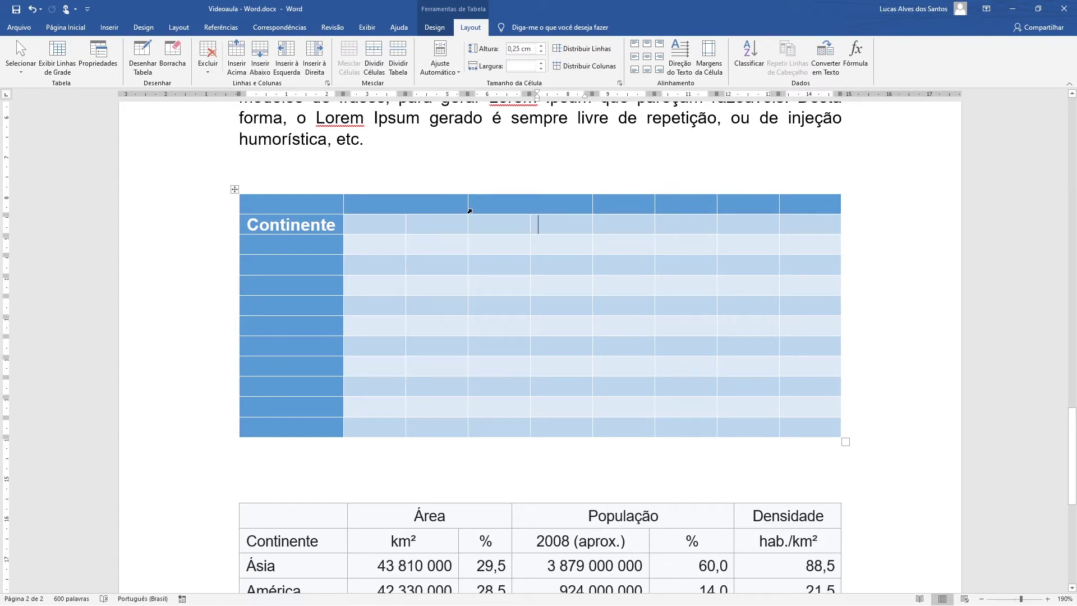
left_click(486, 221)
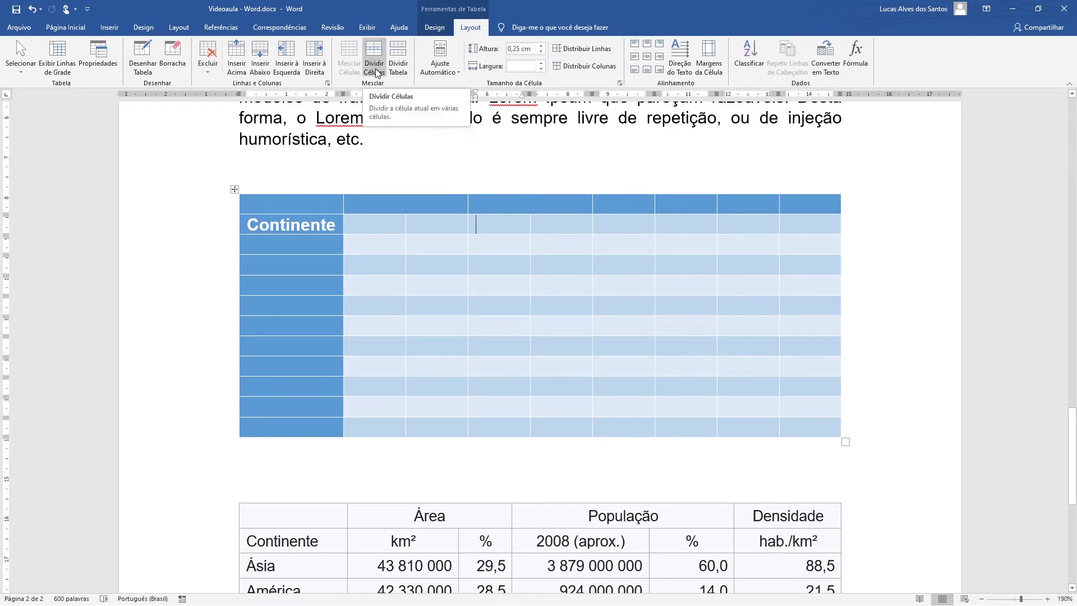
left_click(473, 226)
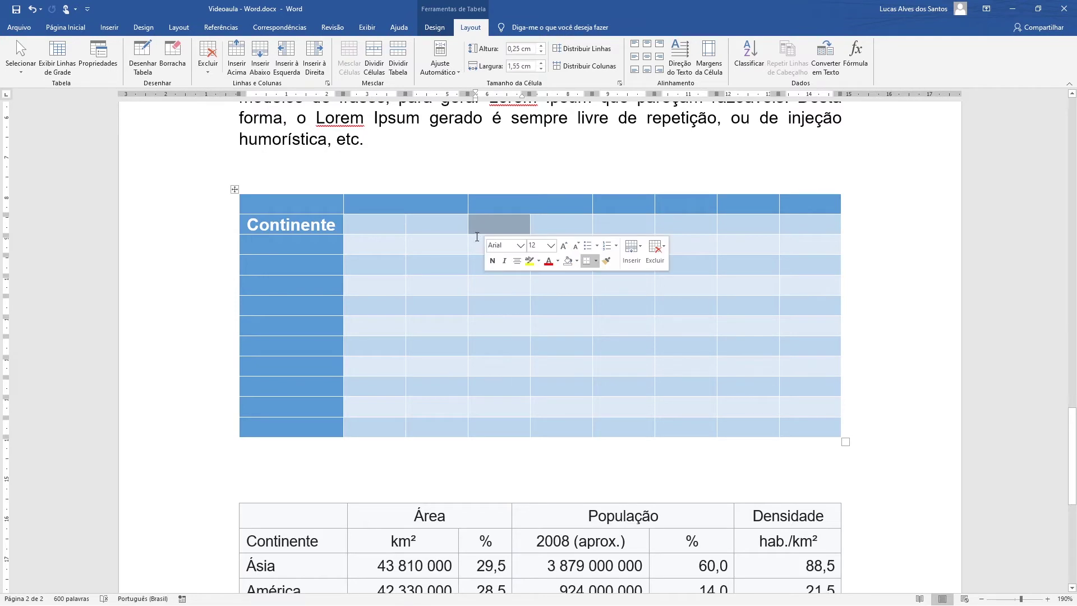
left_click(497, 233)
left_click(374, 56)
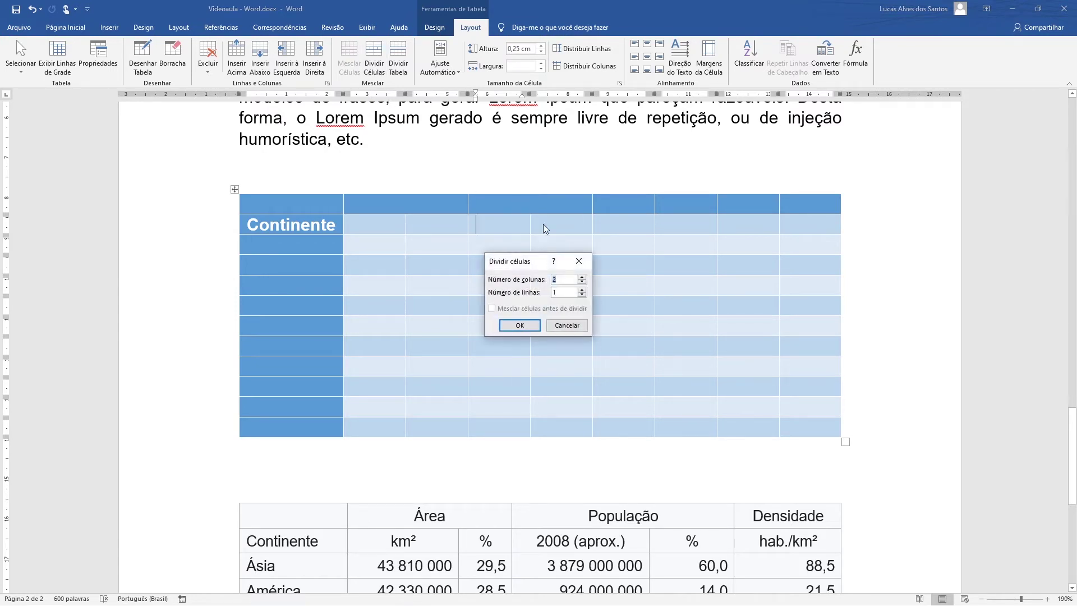
left_click_drag(560, 268, 584, 269)
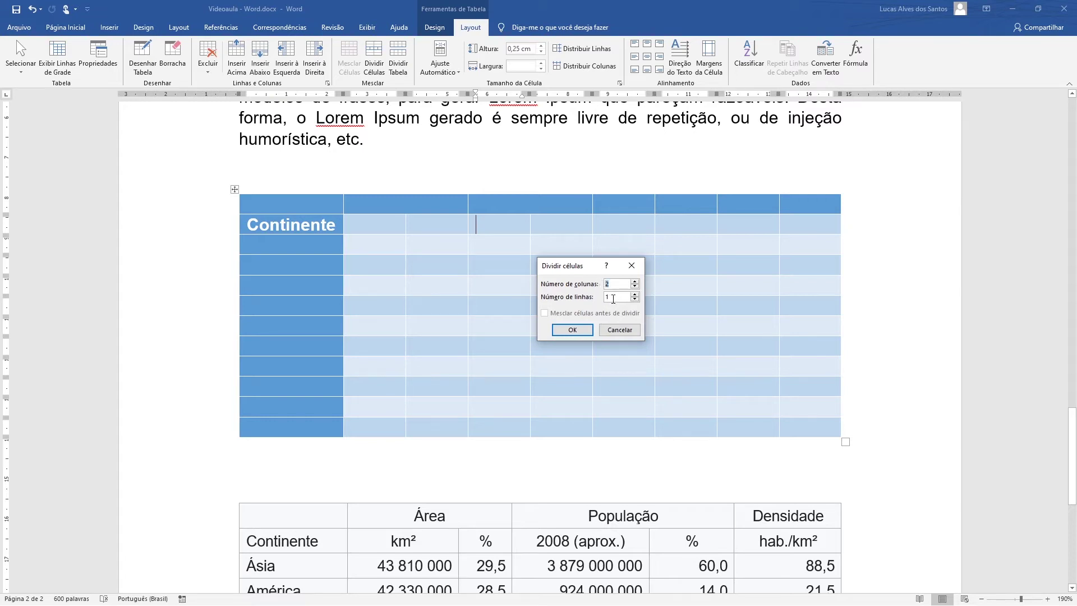
type("2")
left_click(571, 331)
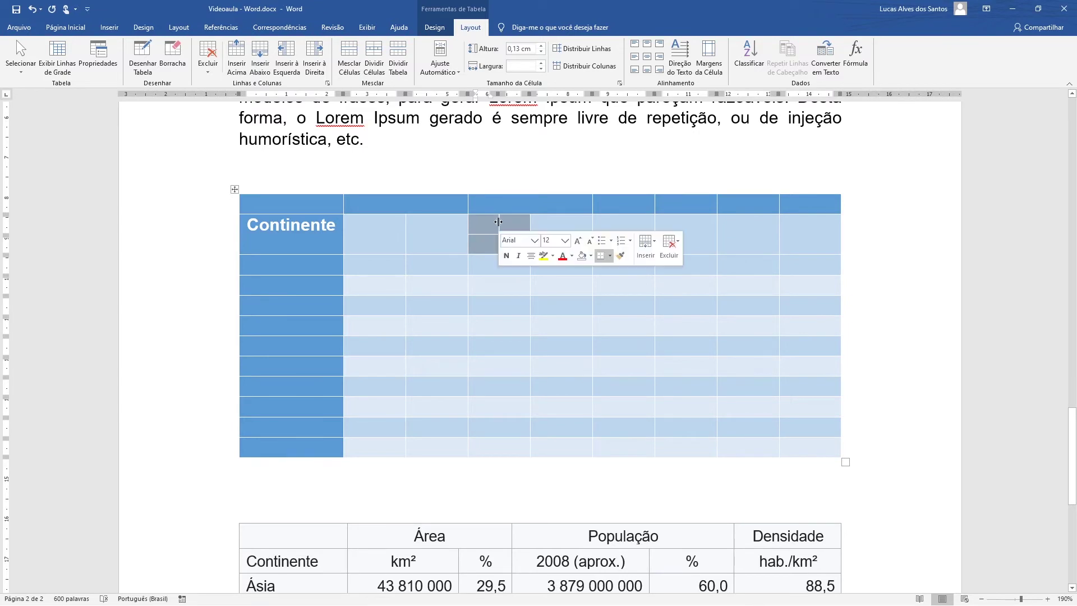
Move through the four small cells of the divided cell in the Continente row to examine the split.
key("Left")
key("Right")
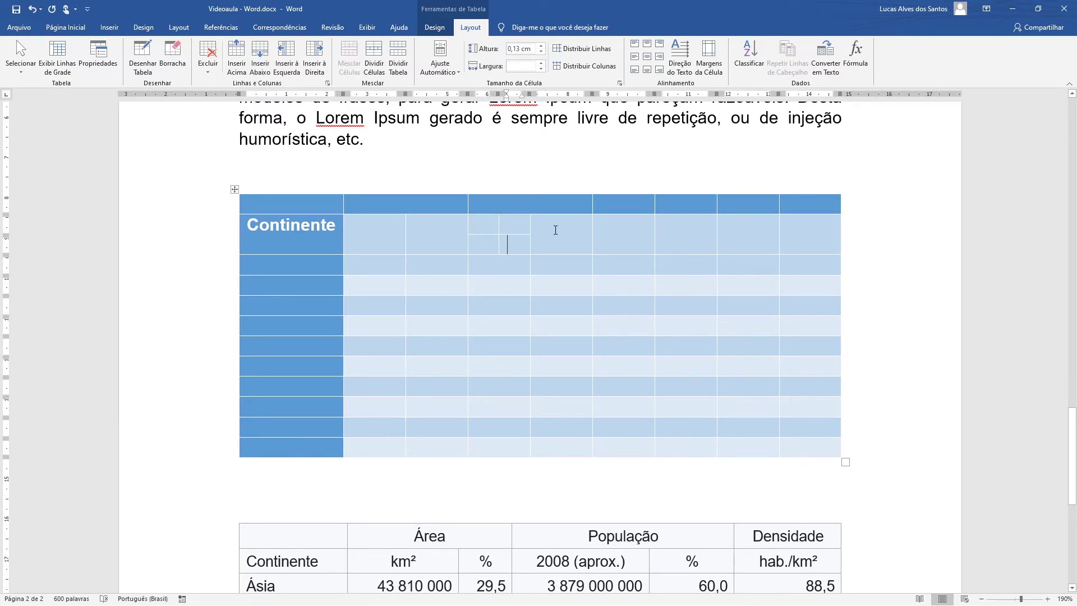
key("Left")
key("Right")
key("Right")
key("Down")
key("Left")
key("Up")
key("Right")
key("Left")
Try merging the four small cells in the Continente row with Mesclar Células, and undo the merge.
key("shift+Down")
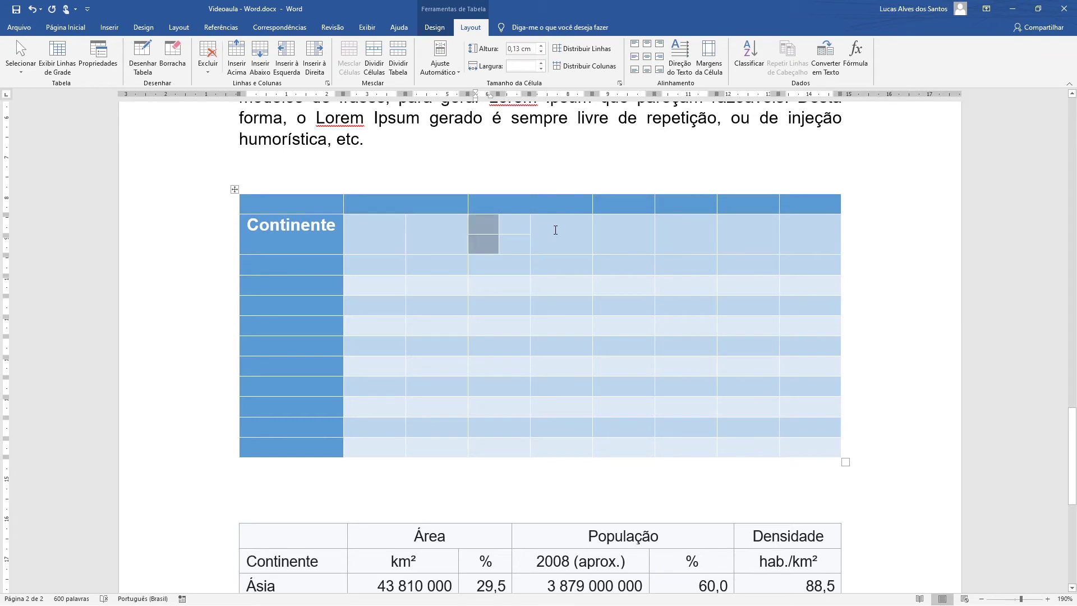
key("shift+Right")
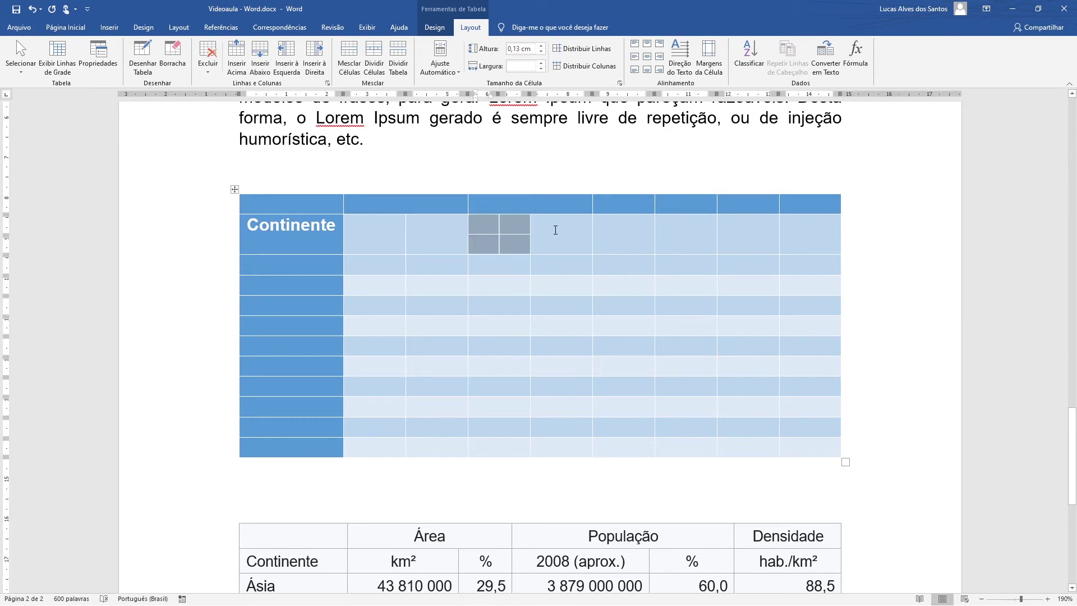
left_click(358, 60)
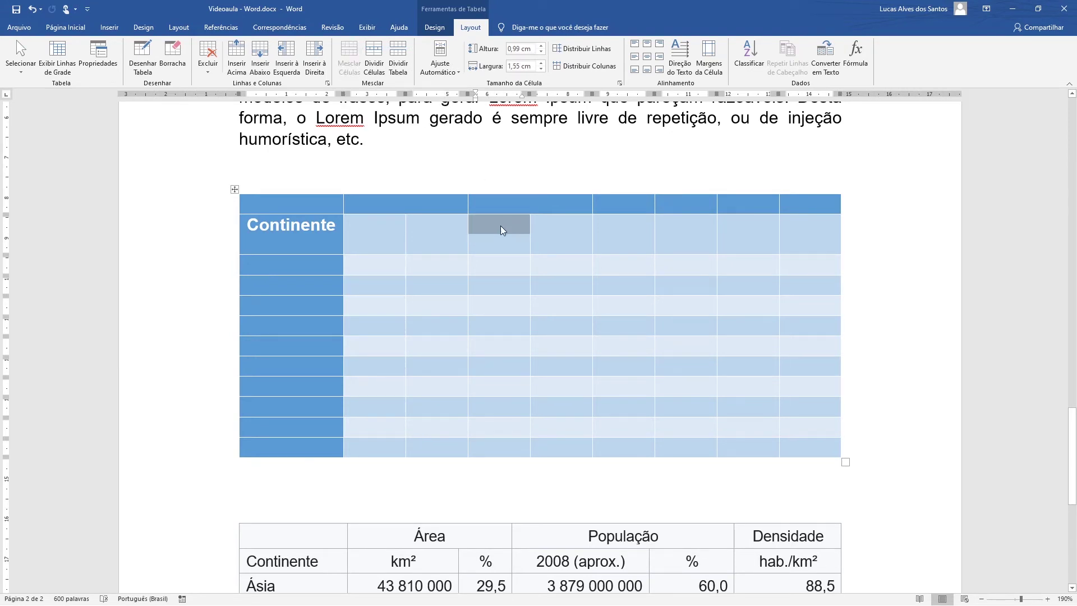
left_click(31, 9)
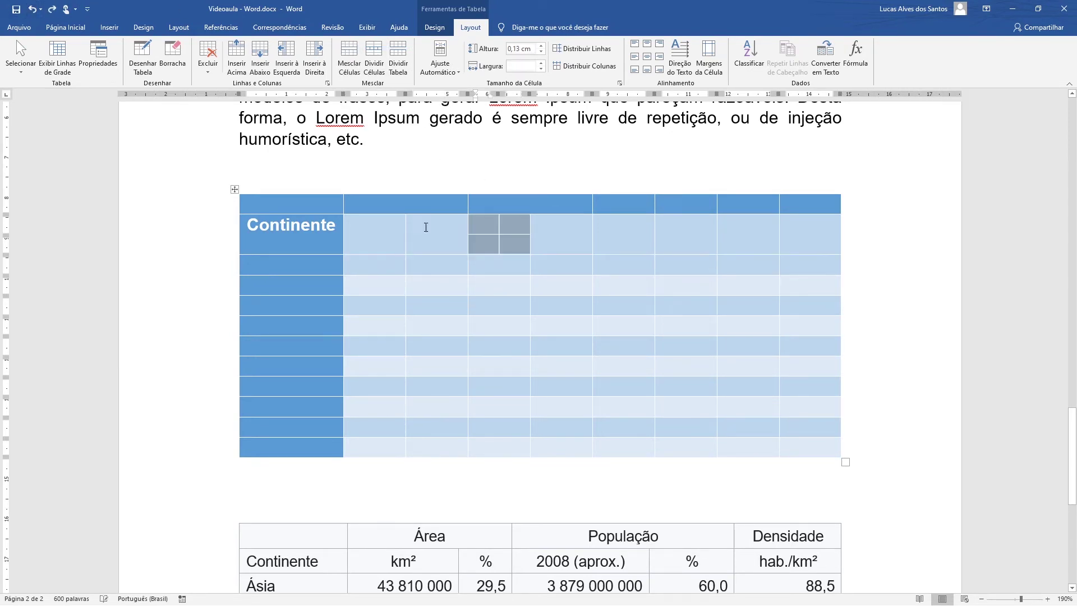
Merge the four small cells back into one and reduce the Continente row's height to about 0,34 cm.
left_click(488, 233)
left_click_drag(488, 233, 516, 247)
left_click(359, 62)
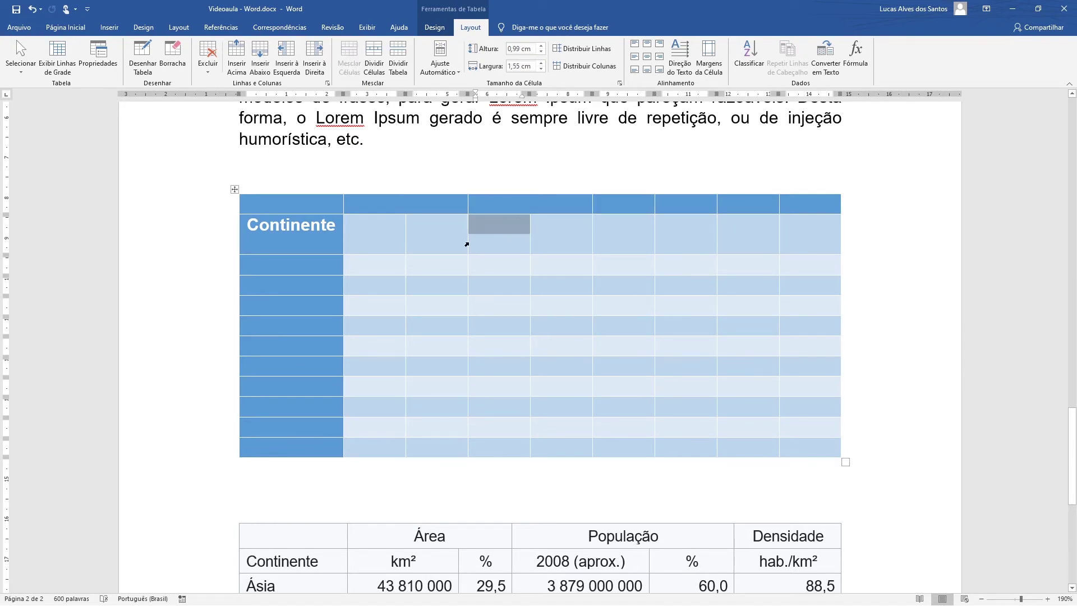
left_click(482, 240)
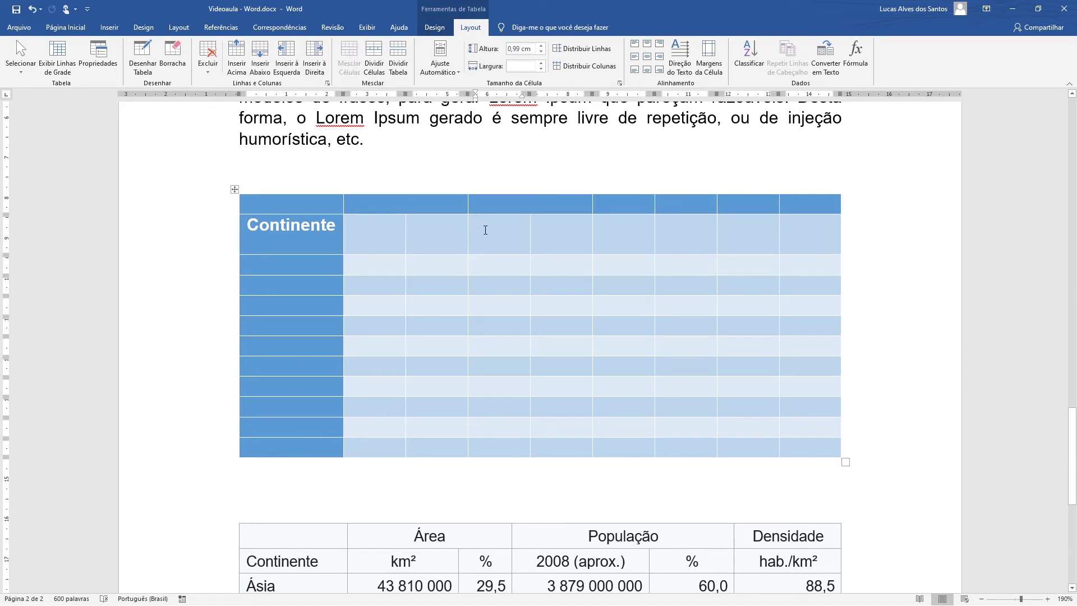
left_click(547, 236)
left_click_drag(276, 255, 271, 232)
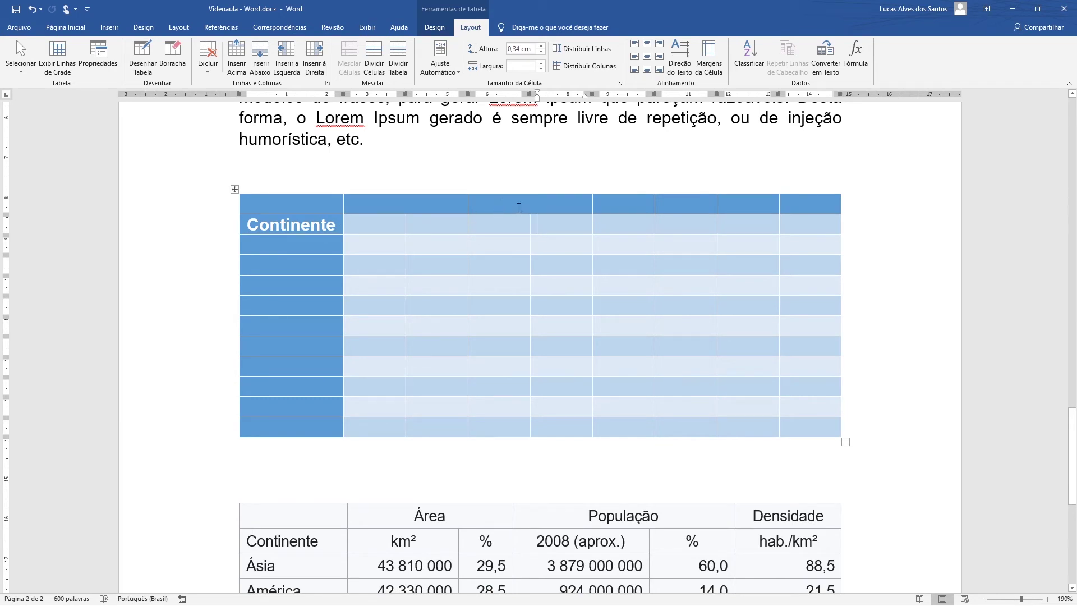
Split the table into two at its seventh row with Dividir Tabela.
key("ctrl+z")
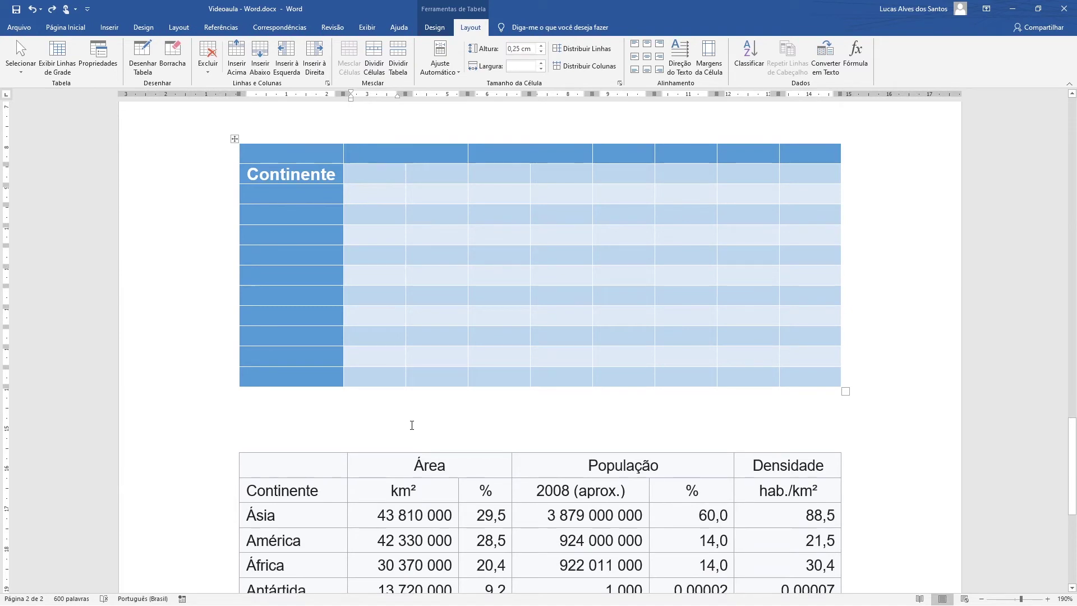
left_click(287, 277)
left_click_drag(248, 274, 811, 377)
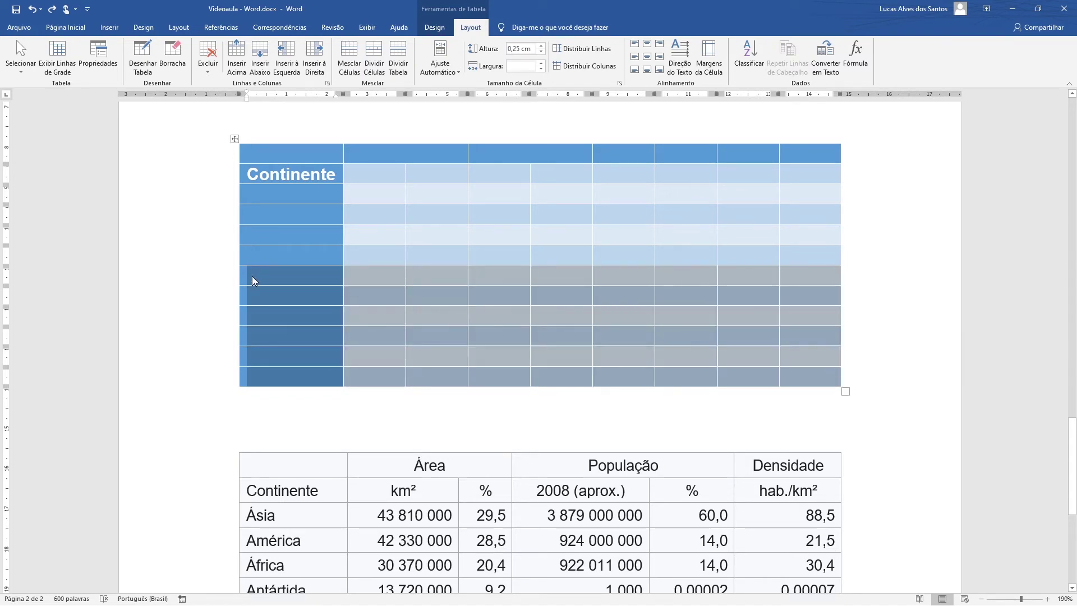
left_click(251, 276)
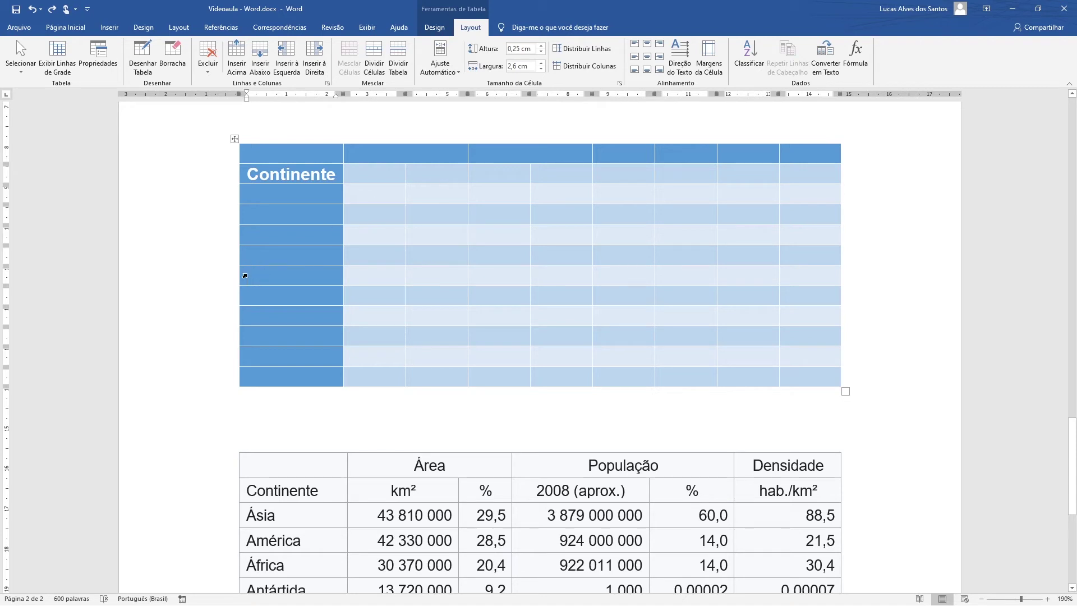
left_click(399, 63)
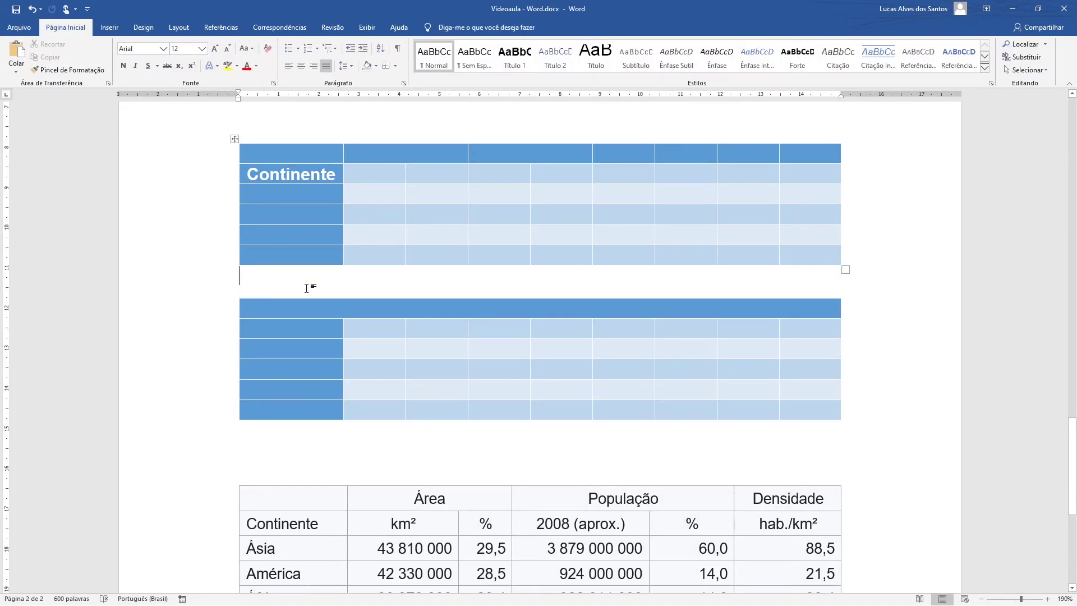
Select the lower of the two tables to check that it is separate, and undo the table split.
left_click_drag(254, 305, 820, 408)
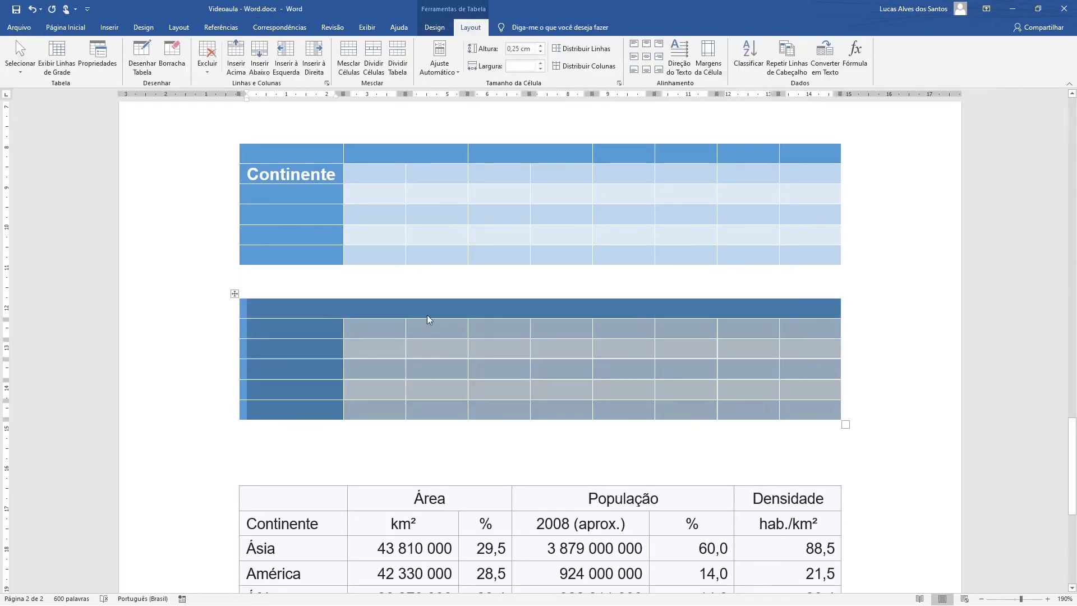
left_click(349, 305)
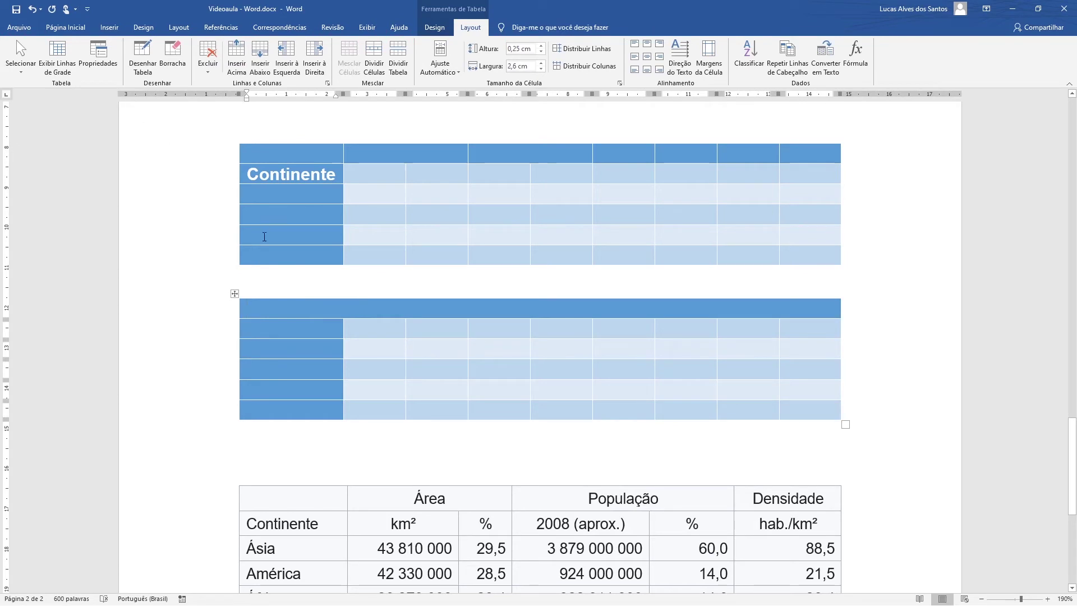
left_click(32, 8)
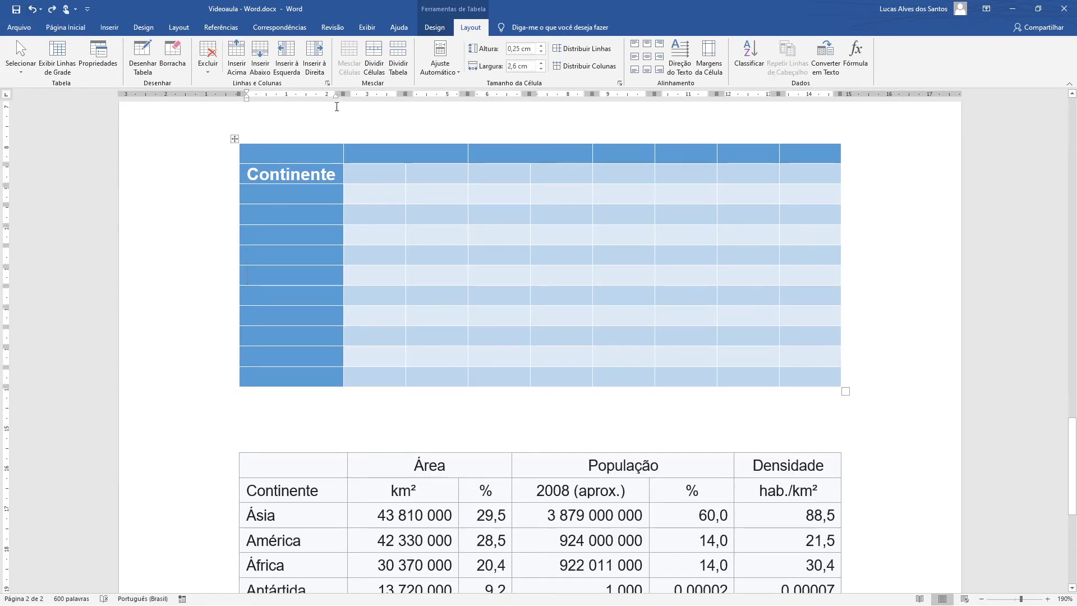
Select the whole blue table and fit its columns to their contents with AutoAjuste de Conteúdo.
scroll(487, 234, "up", 5)
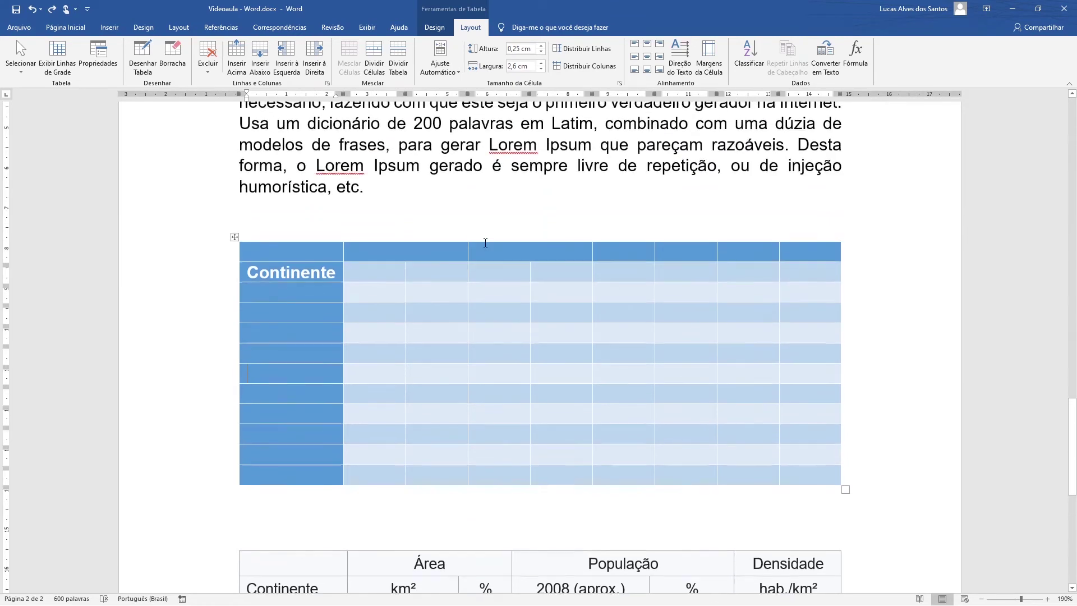
left_click(418, 348)
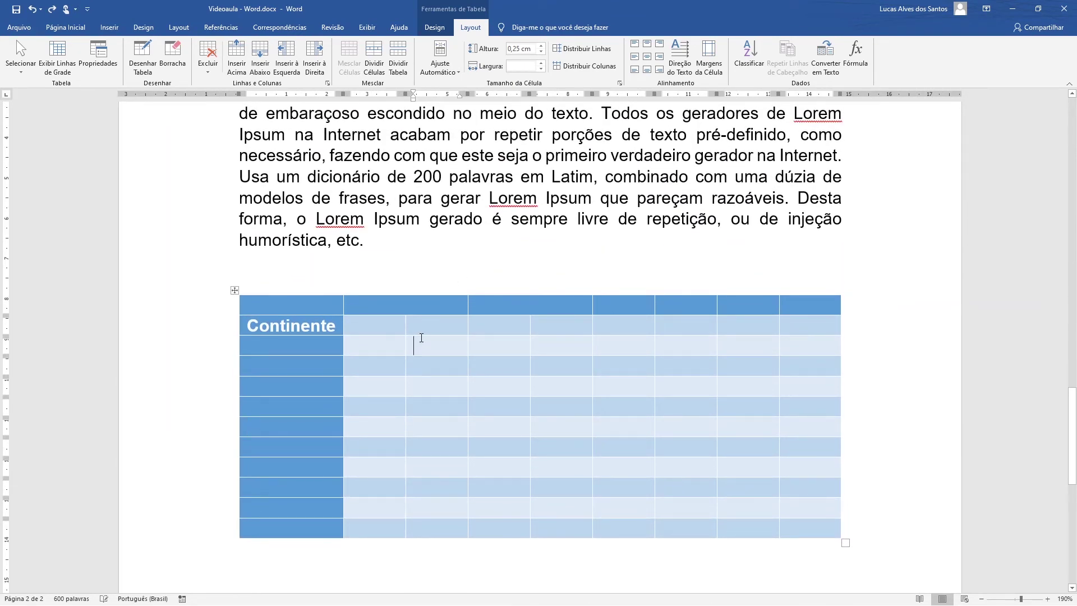
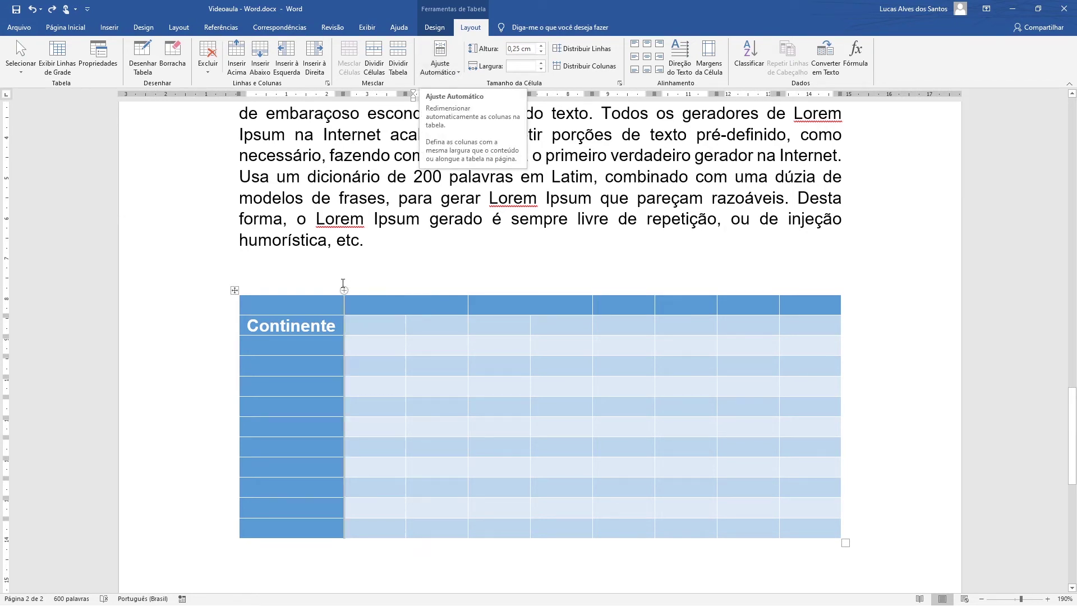
left_click_drag(297, 306, 800, 529)
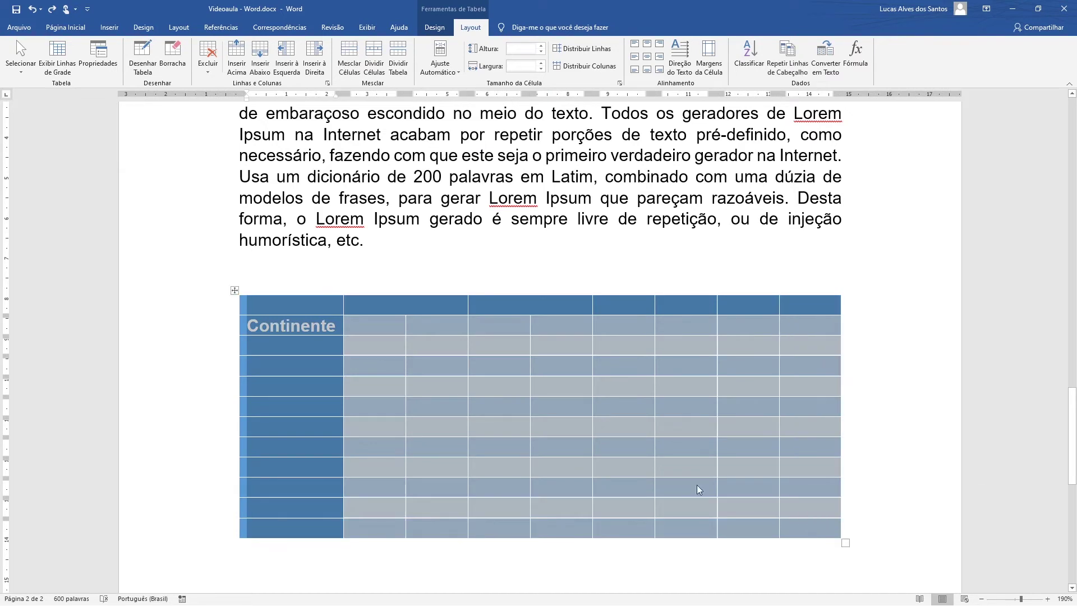
left_click(440, 63)
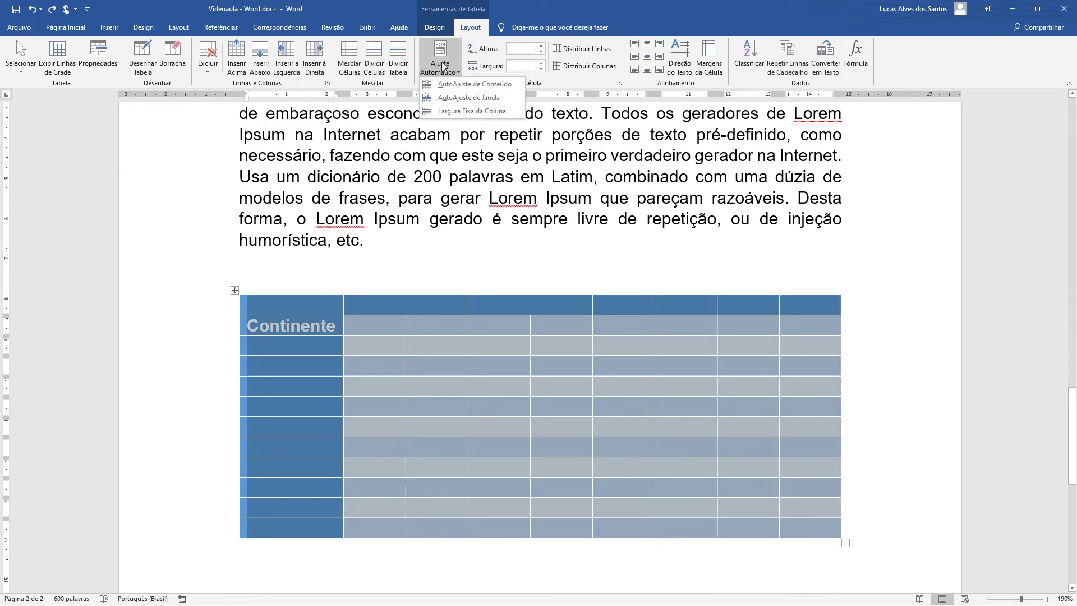
left_click(483, 85)
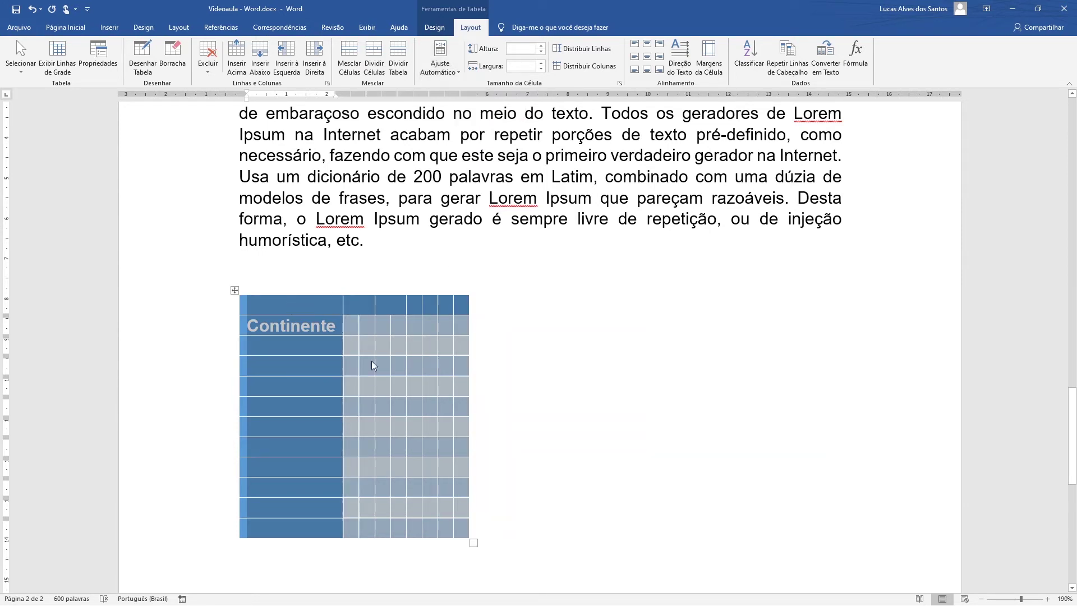
Test the content fit by entering 62000 in the fifth-column cell of the fifth row, and delete the number again.
left_click(401, 387)
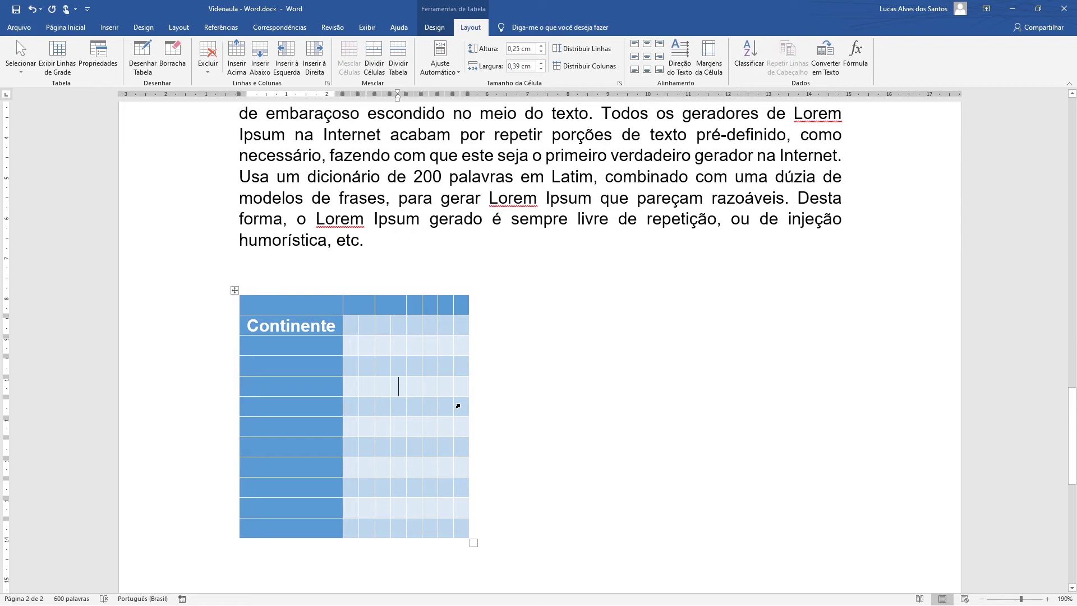
type("62000")
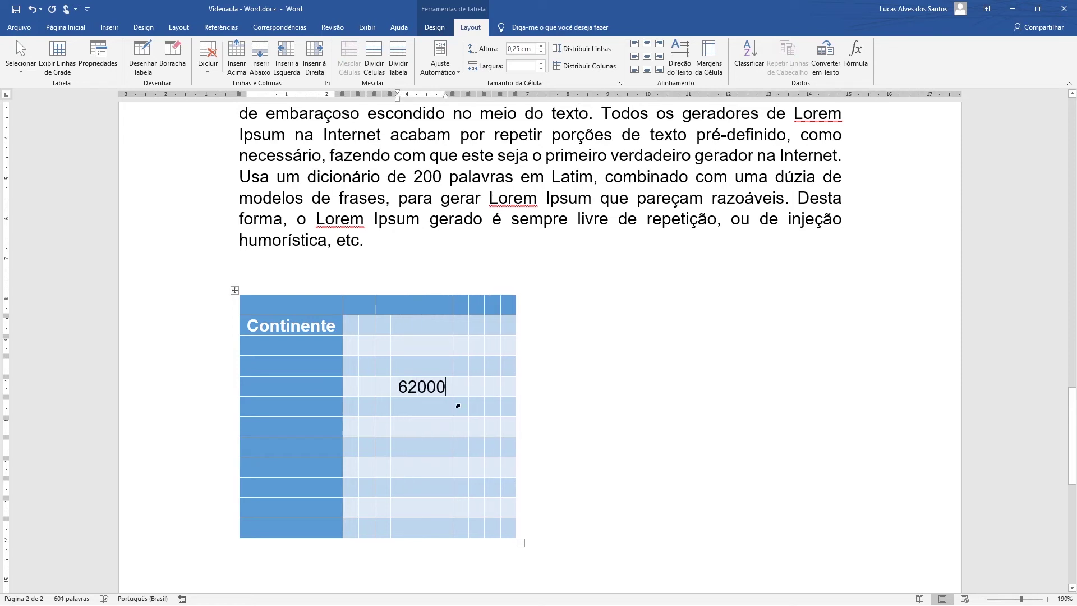
key("BackSpace")
key("BackSpace")
key("BackSpace")
key("BackSpace")
key("BackSpace")
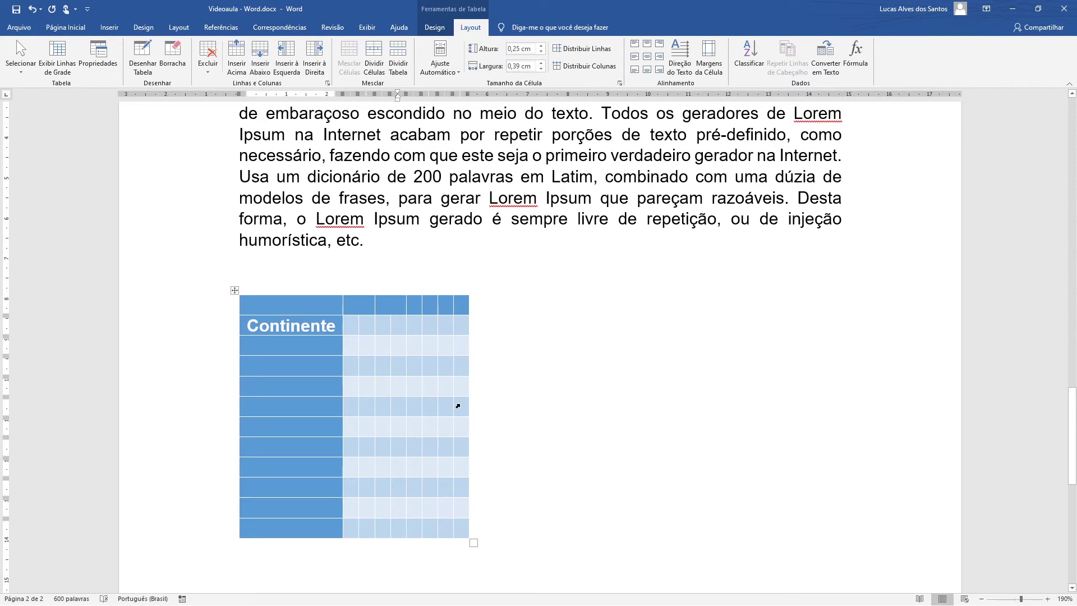
Select the whole blue table and fit it to the page width with AutoAjuste de Janela.
left_click_drag(289, 299, 459, 529)
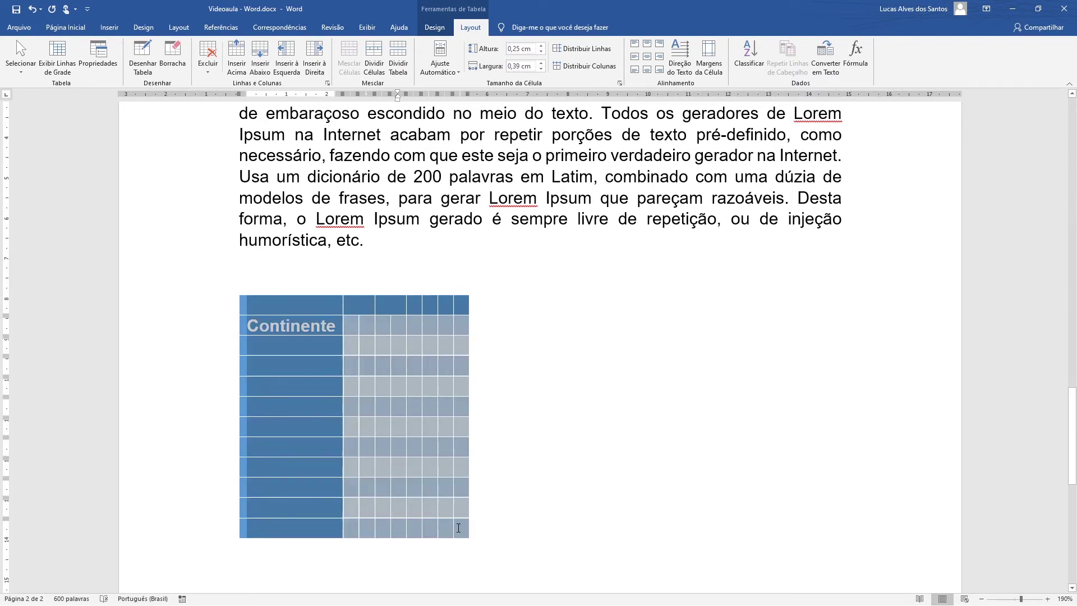
left_click(435, 64)
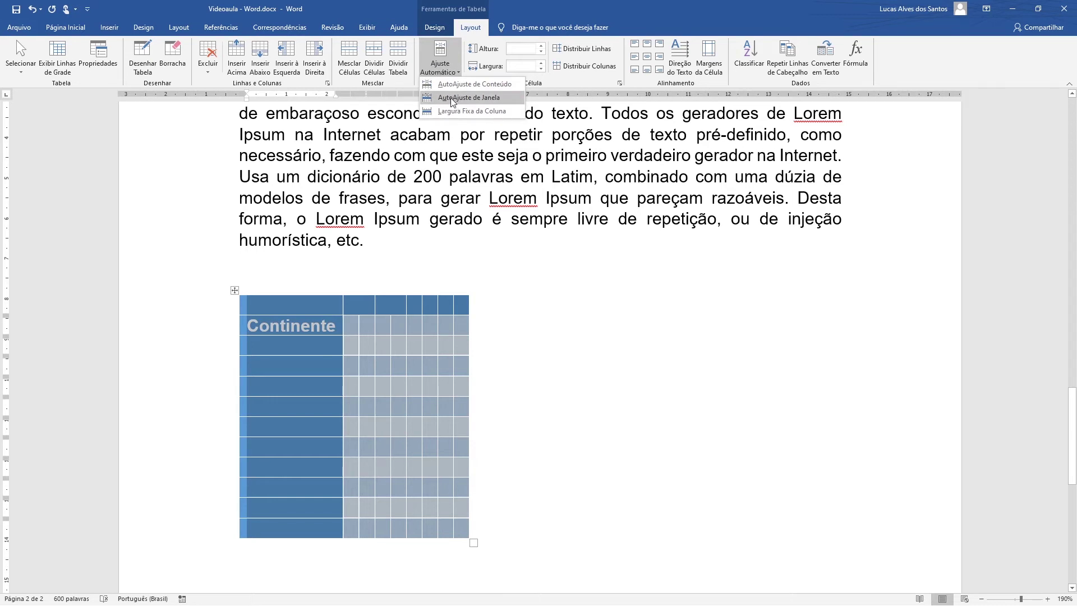
left_click(449, 98)
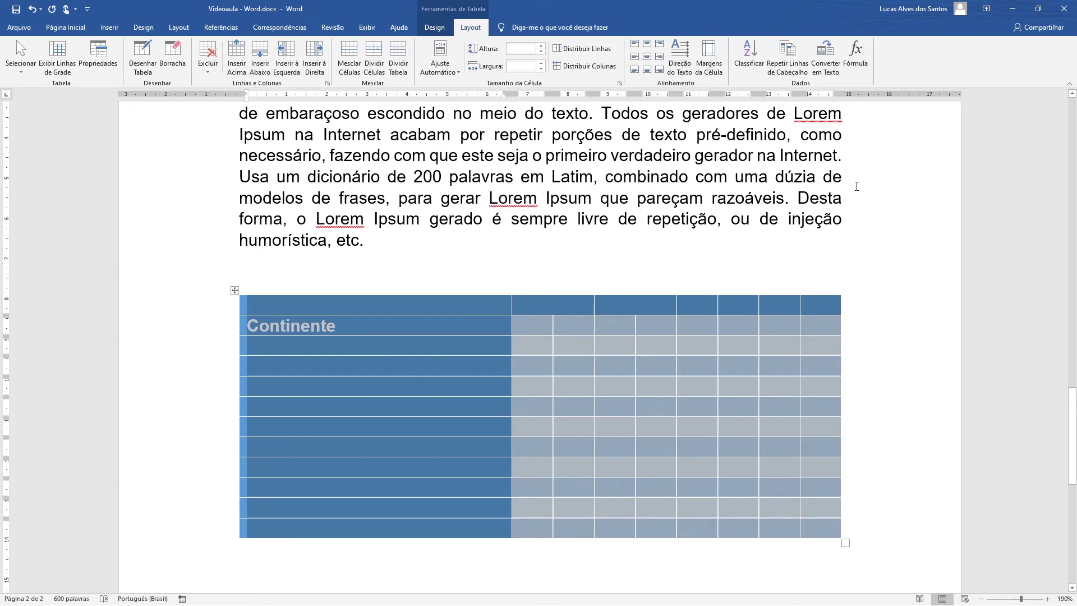
left_click(440, 63)
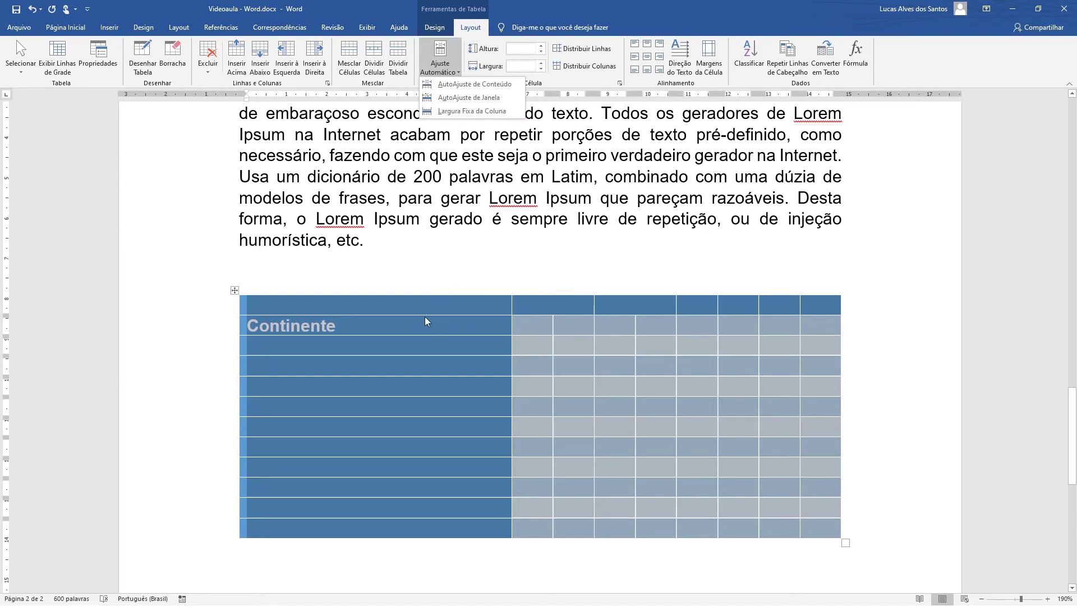
left_click(400, 309)
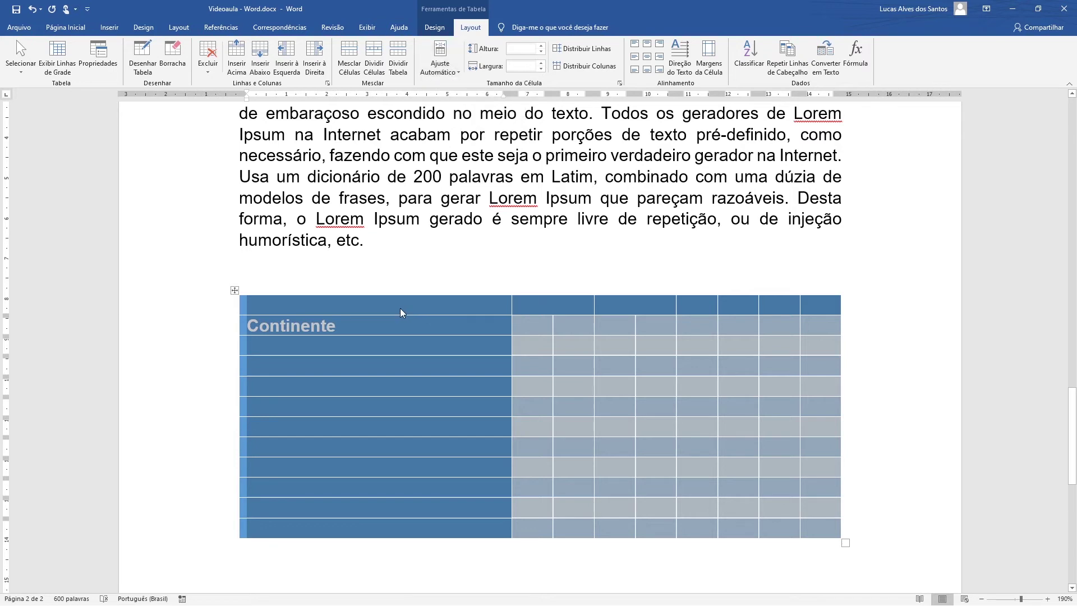
Try narrowing the first column to about 2,74 cm, select the cells beside it, and undo the resize.
left_click(462, 306)
left_click_drag(511, 305, 347, 308)
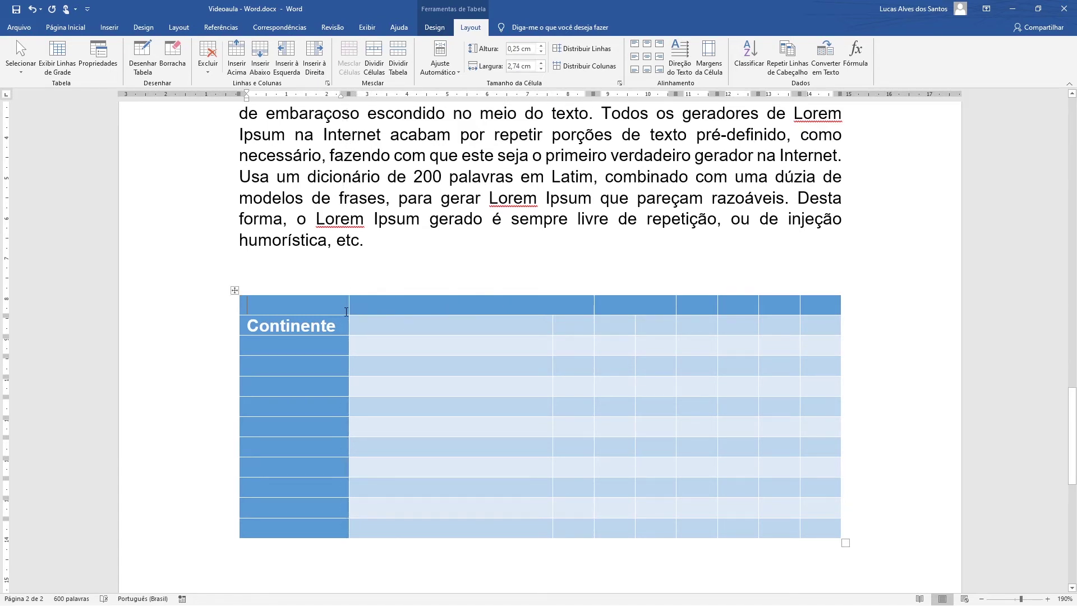
left_click_drag(366, 305, 741, 487)
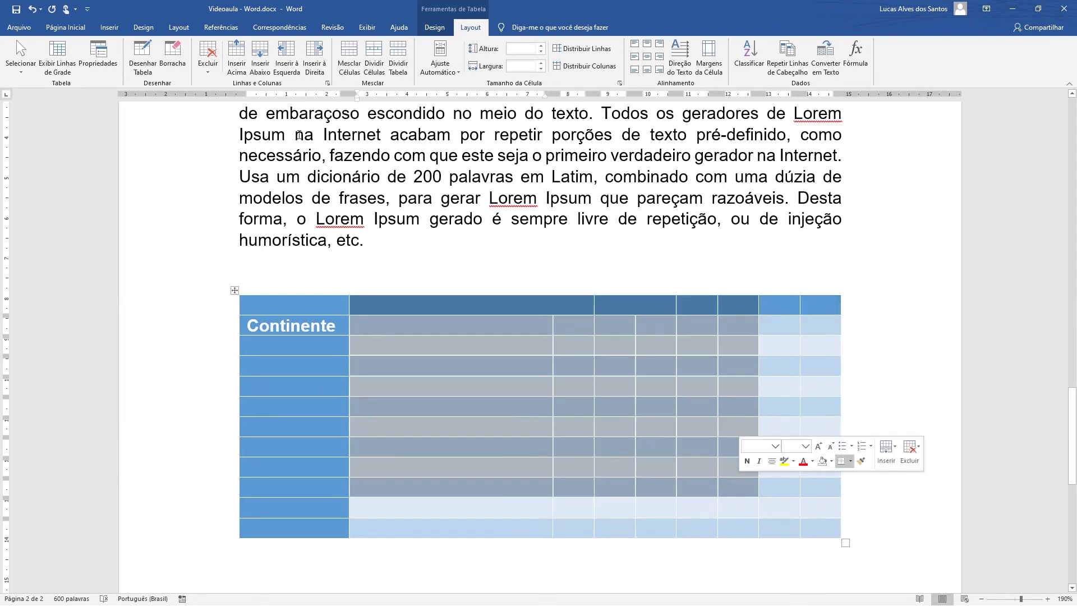
left_click(32, 11)
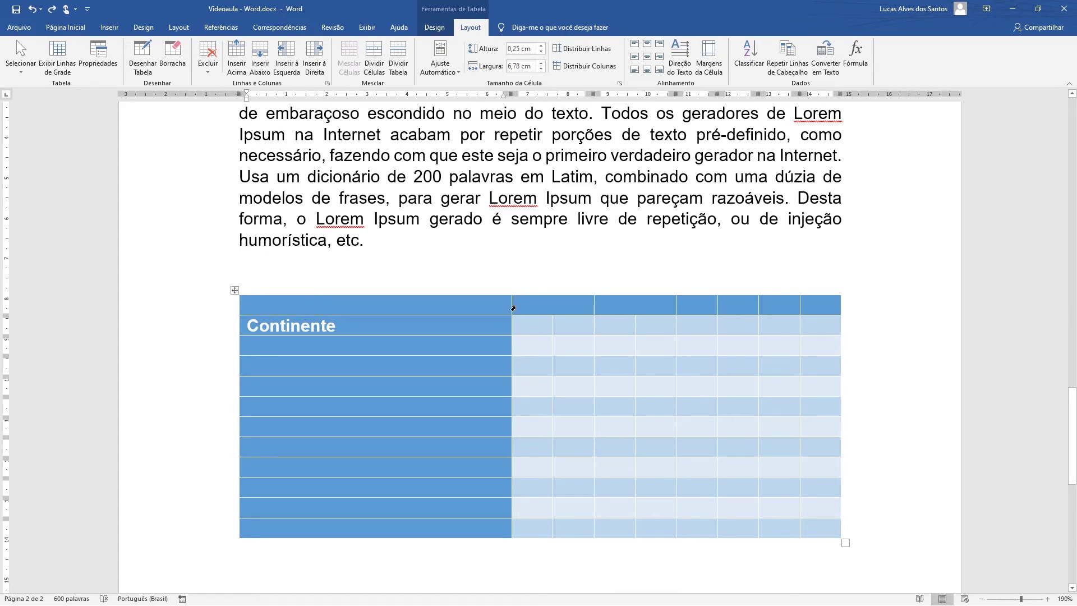
Narrow the first column to fit Continente closely, and distribute all the other columns evenly with Distribuir Colunas.
left_click_drag(511, 305, 819, 524)
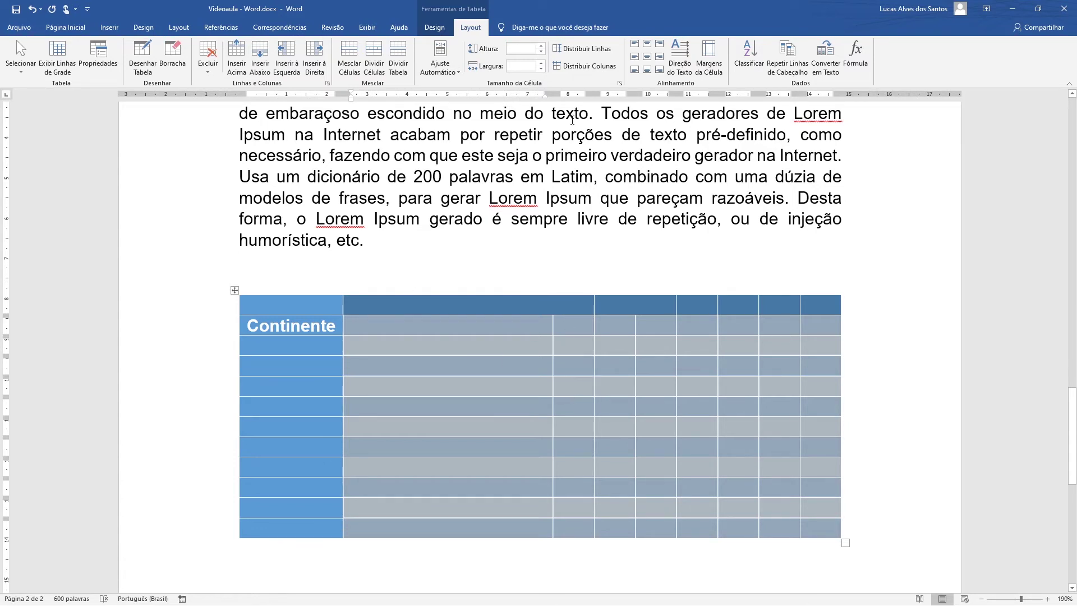
left_click(579, 67)
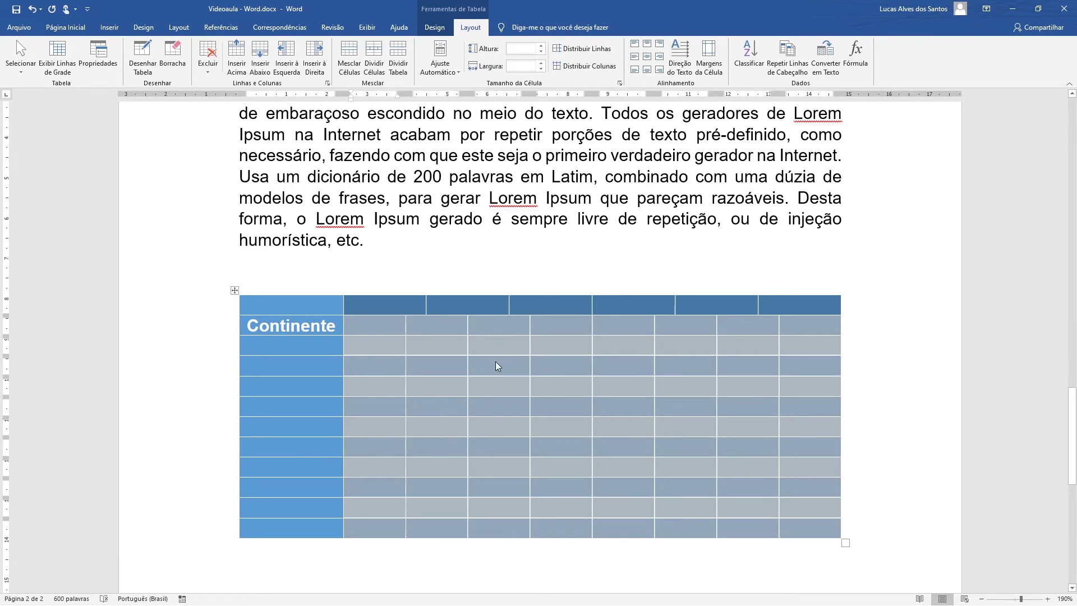
Widen the third top-row cell to line up with the column border below, and narrow the fourth cell beside it.
left_click(402, 304)
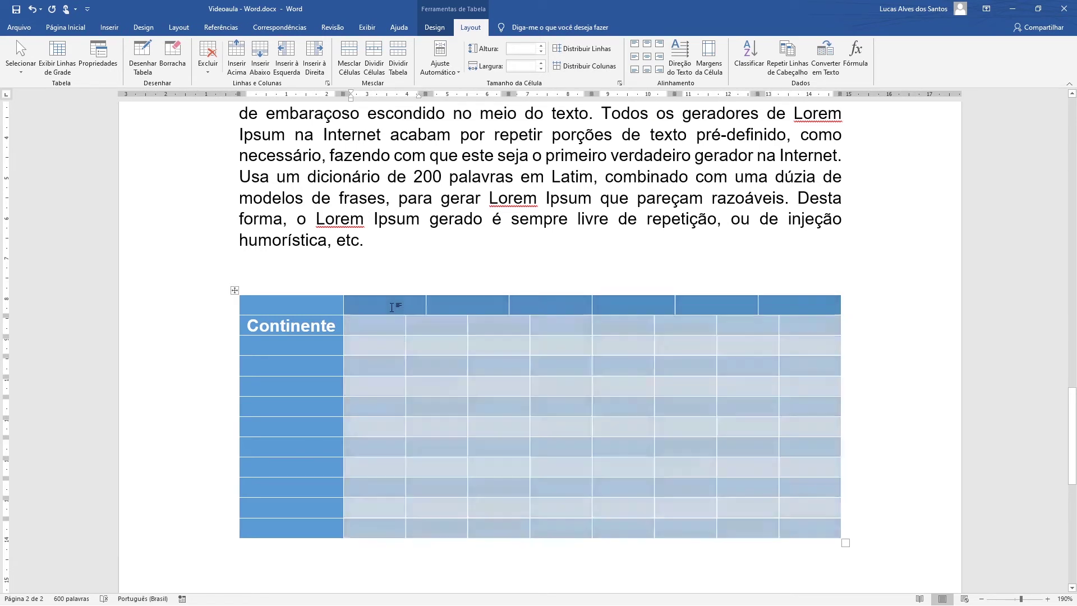
left_click(446, 305)
left_click(402, 304)
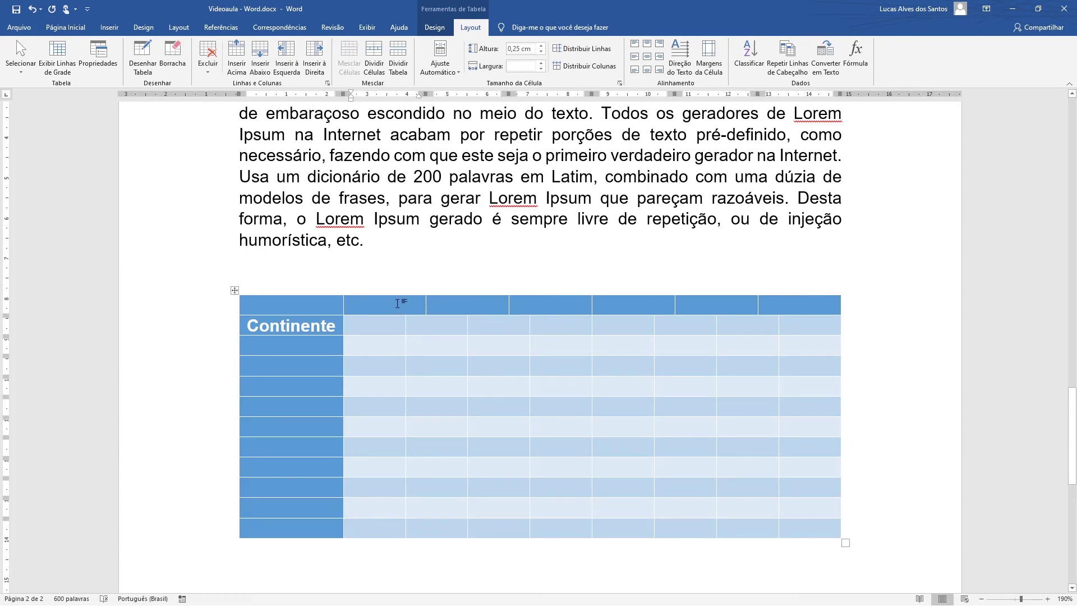
left_click(458, 304)
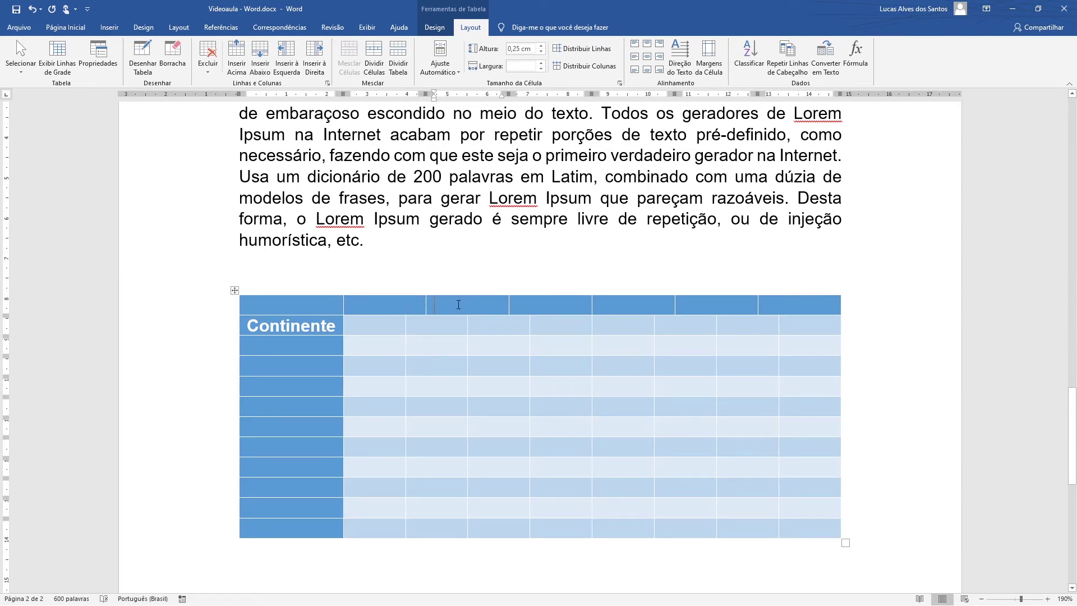
left_click(409, 305)
left_click_drag(508, 301, 592, 305)
left_click(592, 304)
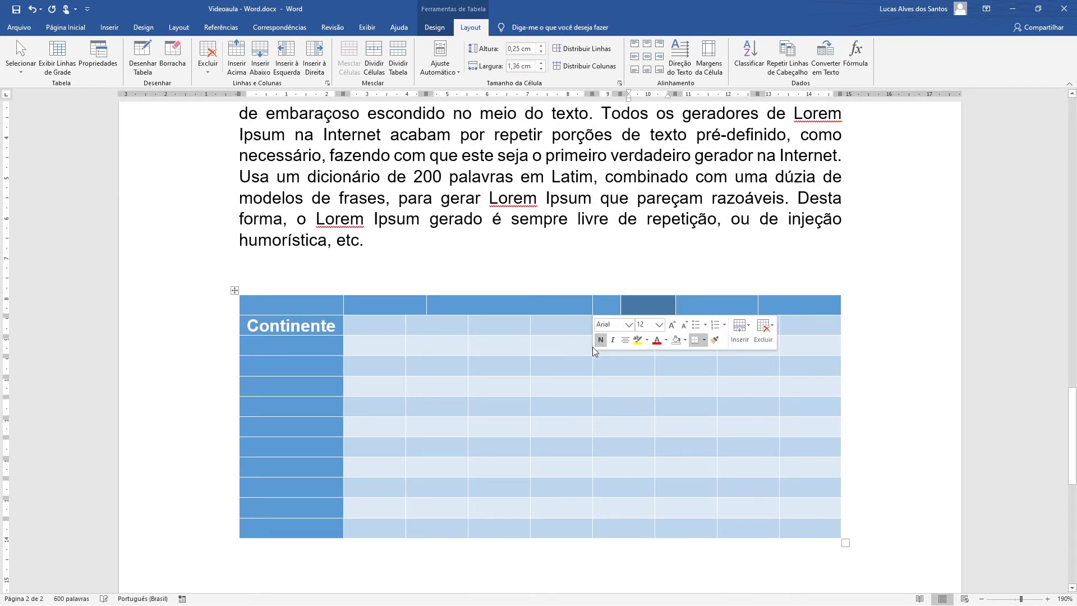
Distribute the last four top-row cells evenly, and the second and third top-row cells evenly, with Distribuir Colunas.
left_click(600, 304)
left_click(665, 303, "shift")
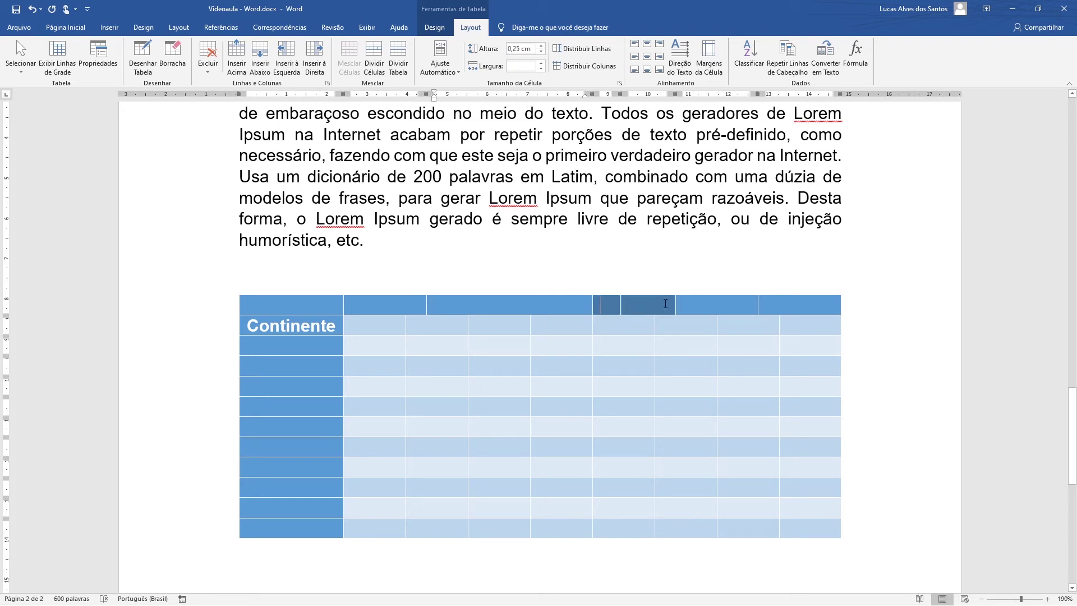
left_click_drag(665, 303, 813, 305)
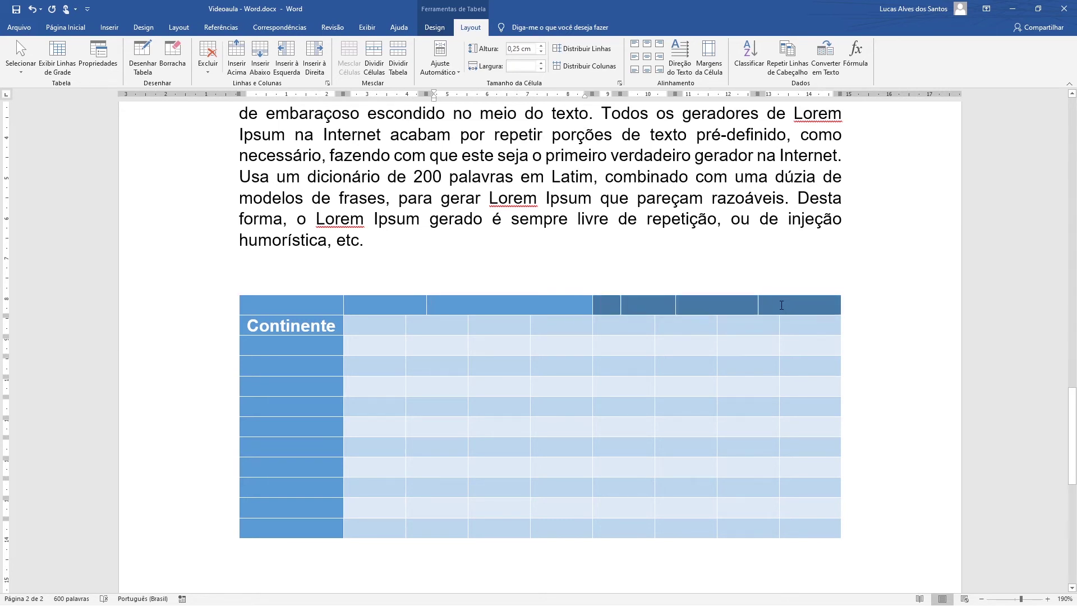
left_click(567, 67)
left_click_drag(394, 302, 504, 304)
left_click(565, 67)
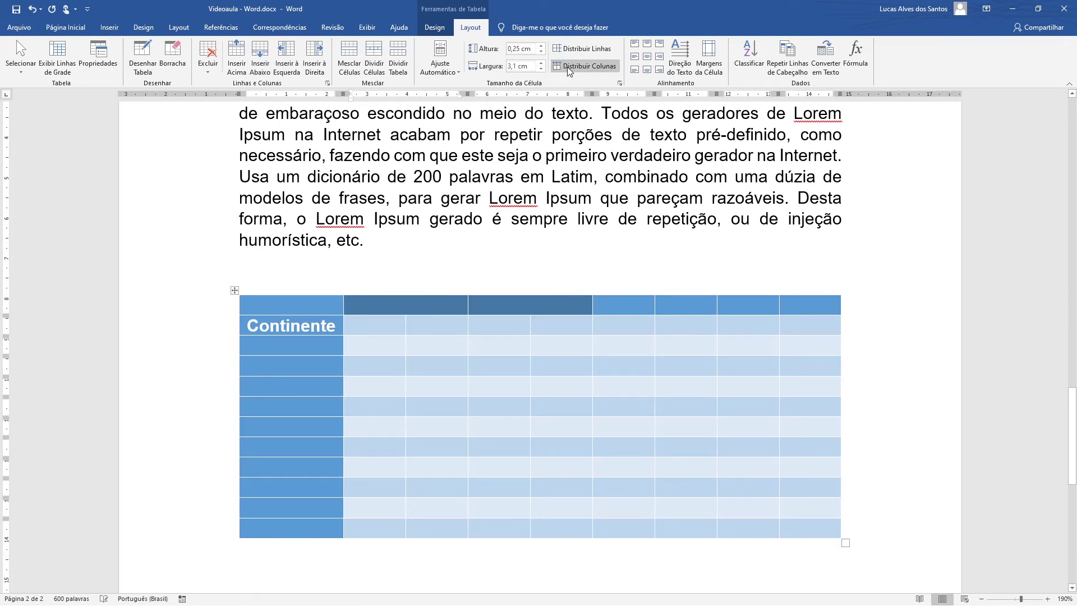
left_click(516, 307)
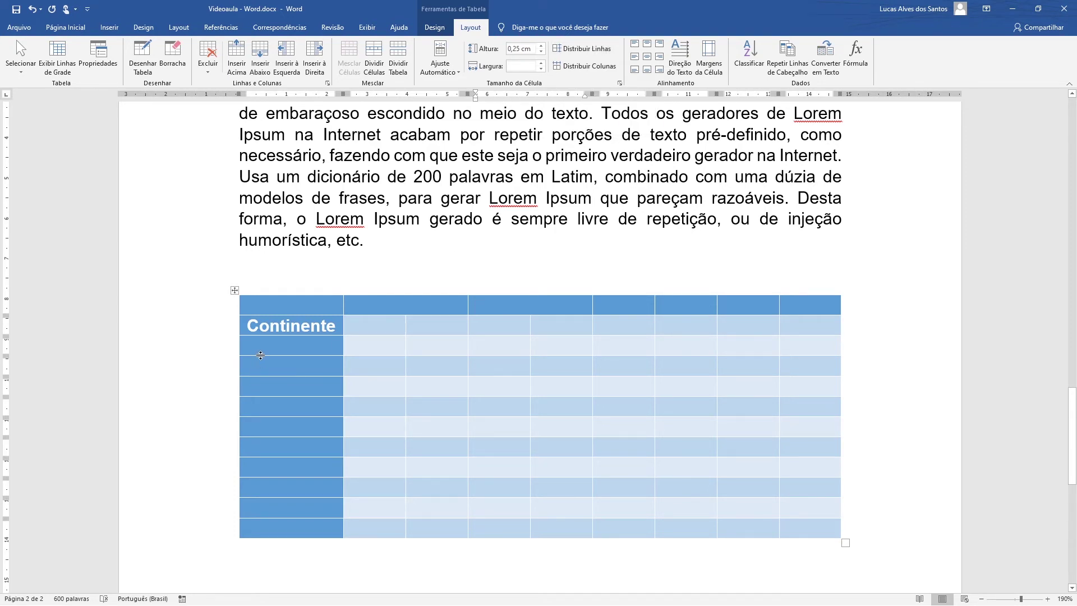
Make two rows of the blue table noticeably taller, and even out the heights of all rows with Distribuir Linhas.
left_click_drag(260, 356, 258, 407)
scroll(314, 378, "down", 2)
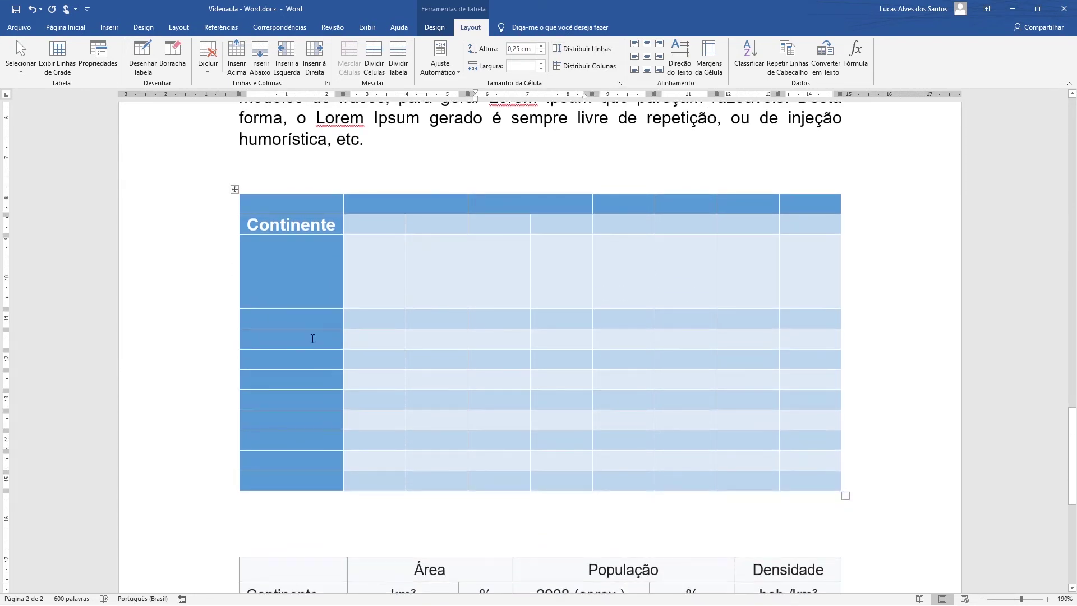
left_click_drag(304, 350, 293, 389)
left_click_drag(256, 203, 802, 516)
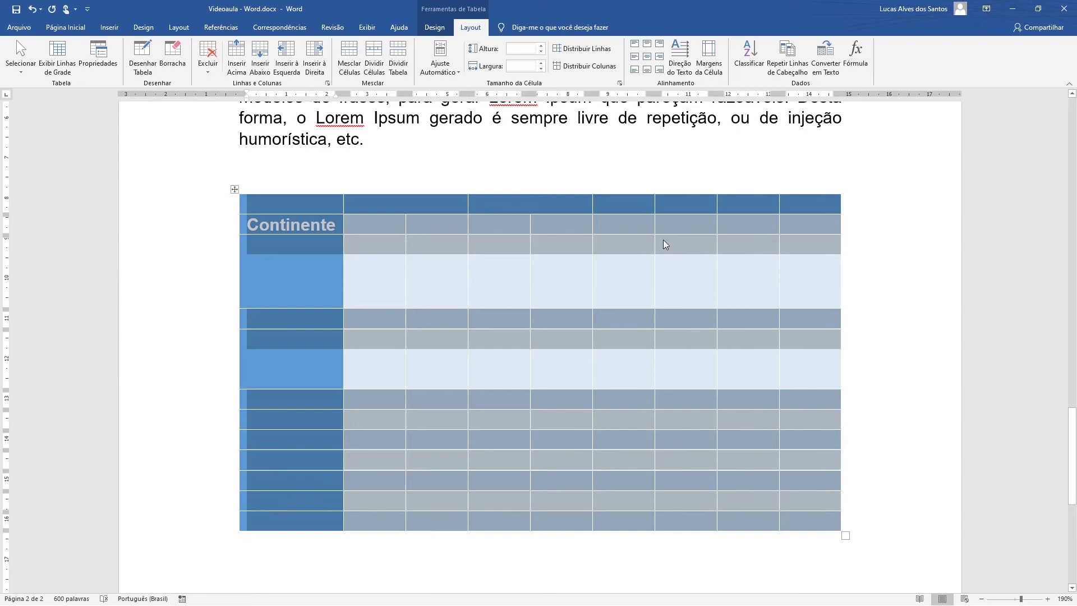
left_click(595, 50)
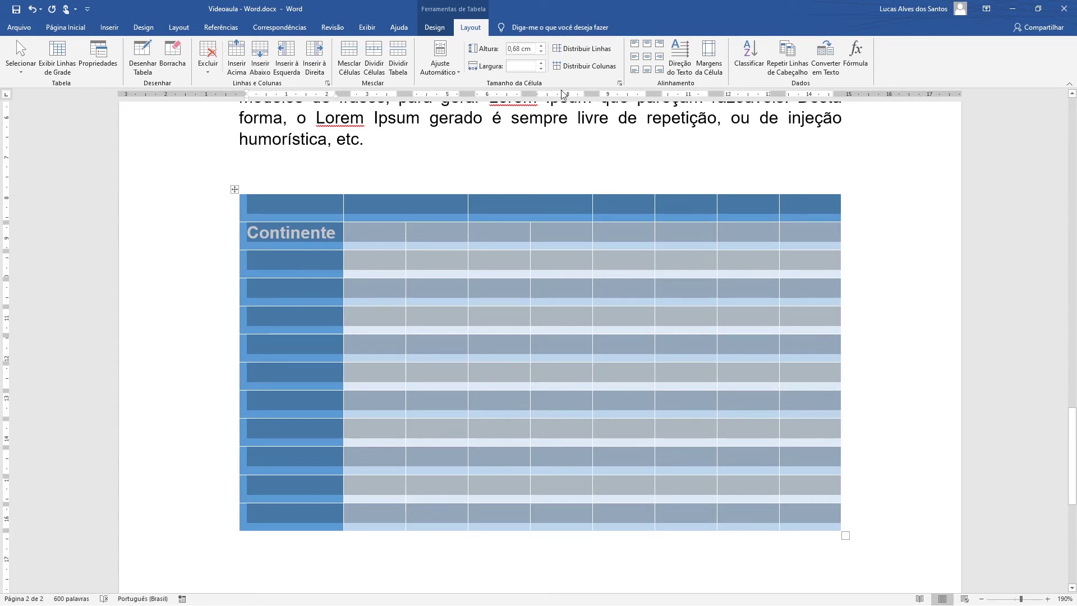
Set the height of all rows in the blue table to 0,5 cm.
left_click(541, 47)
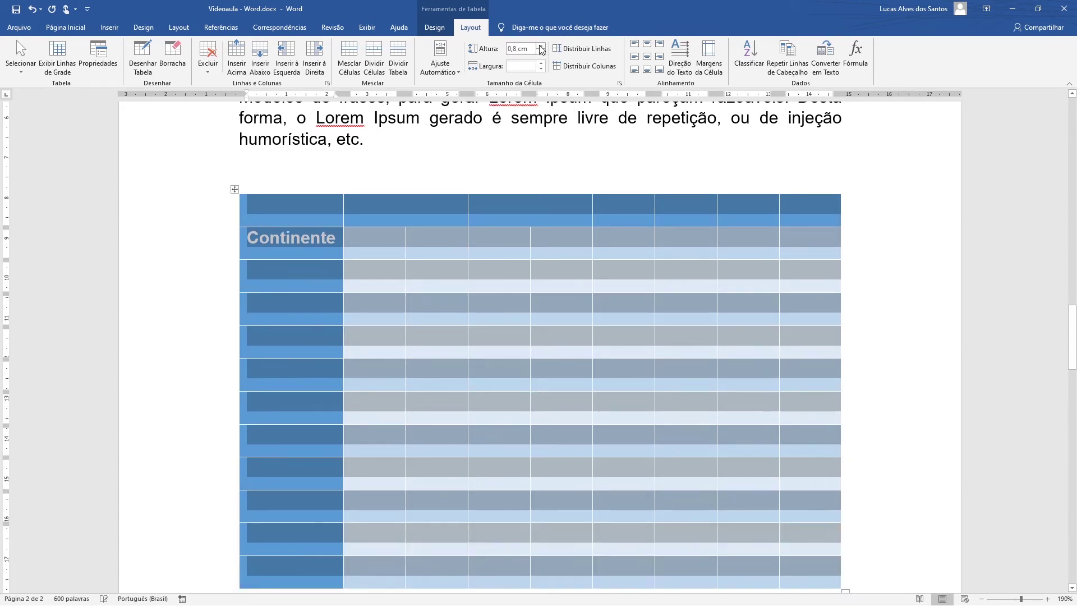
left_click(541, 54)
left_click(541, 54)
left_click(541, 54)
left_click(541, 54)
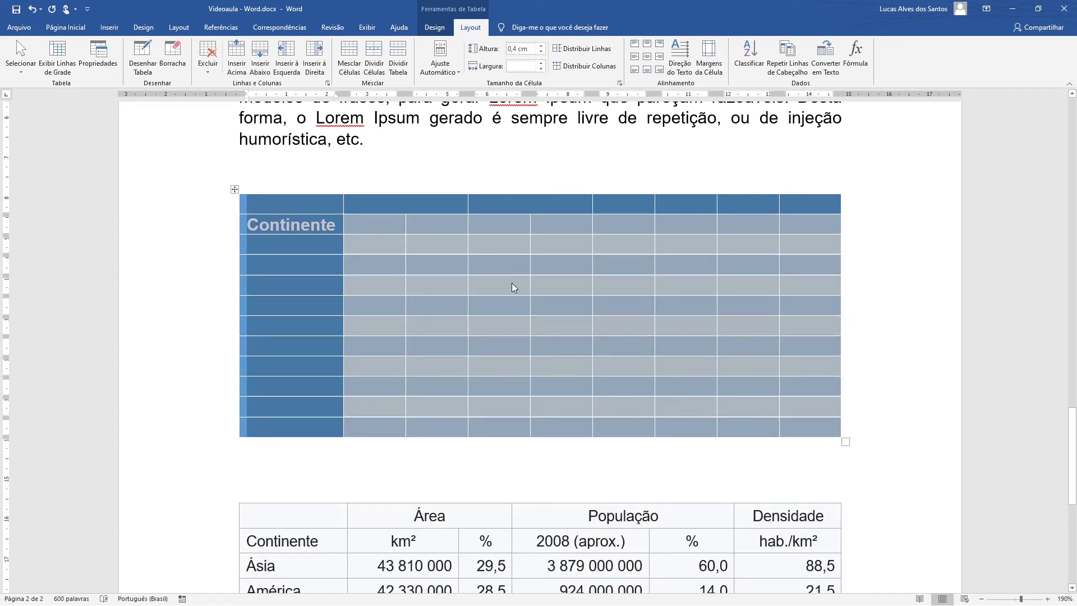
left_click(542, 49)
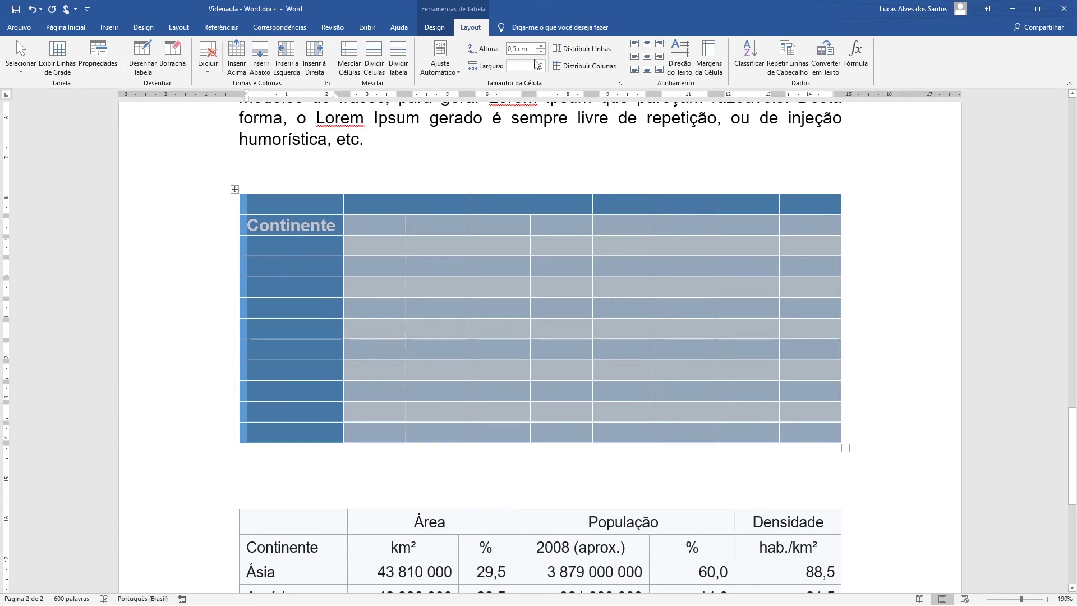
left_click(384, 246)
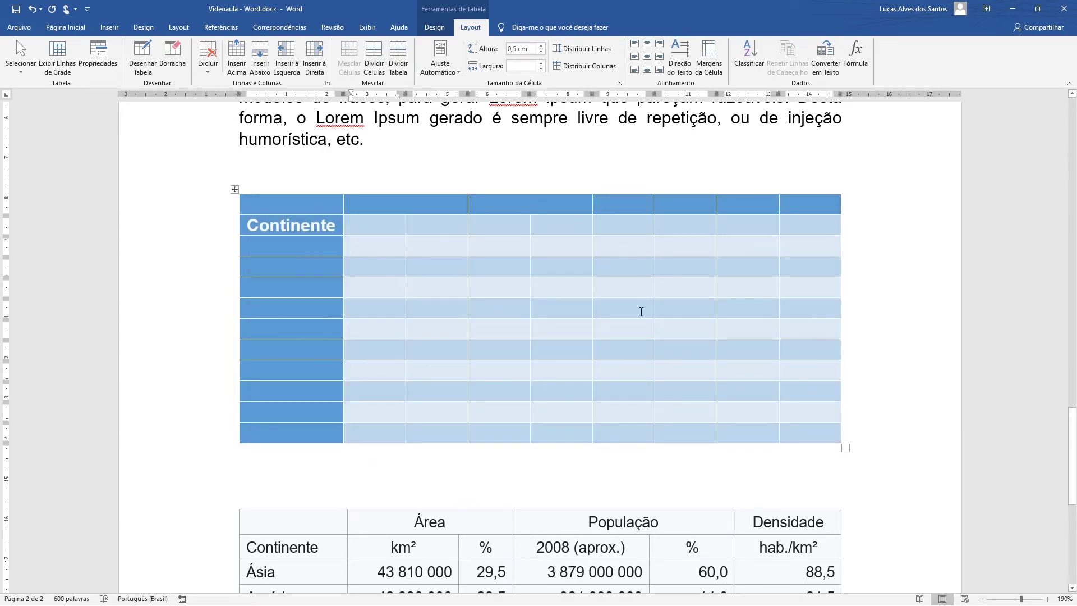
Delete the blue table's last four rows through the Excluir células dialog with the Excluir linha inteira option.
scroll(641, 311, "down", 4)
scroll(578, 336, "up", 1)
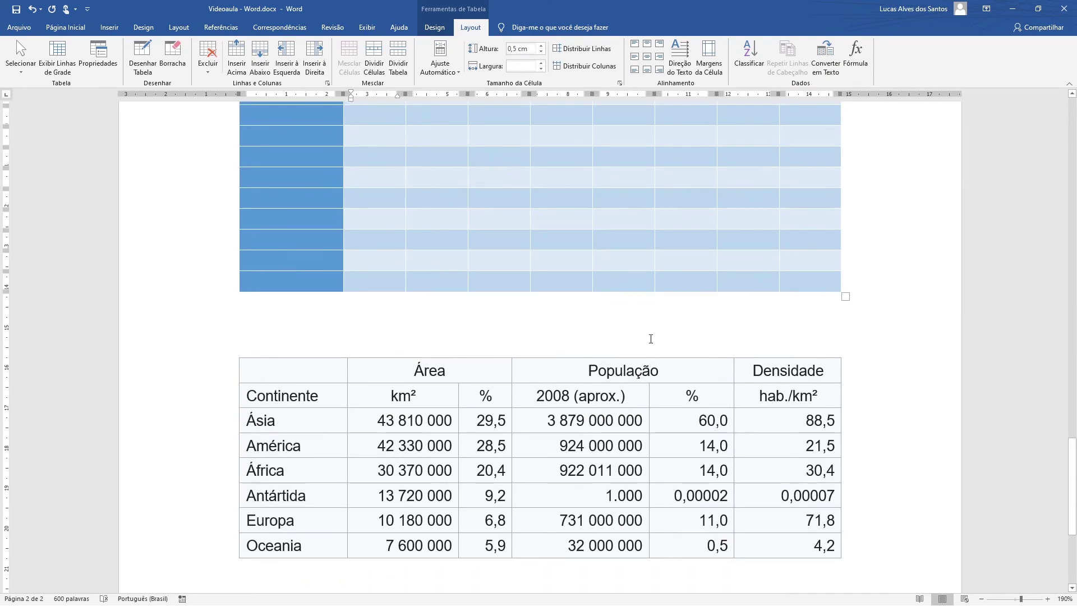
scroll(640, 397, "up", 1)
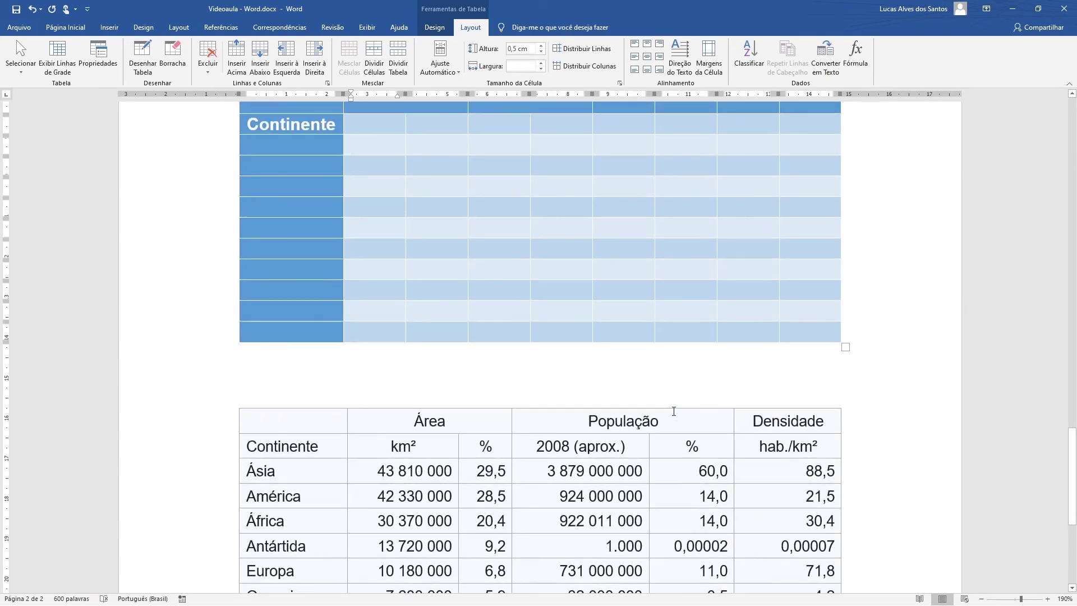
scroll(674, 411, "down", 4)
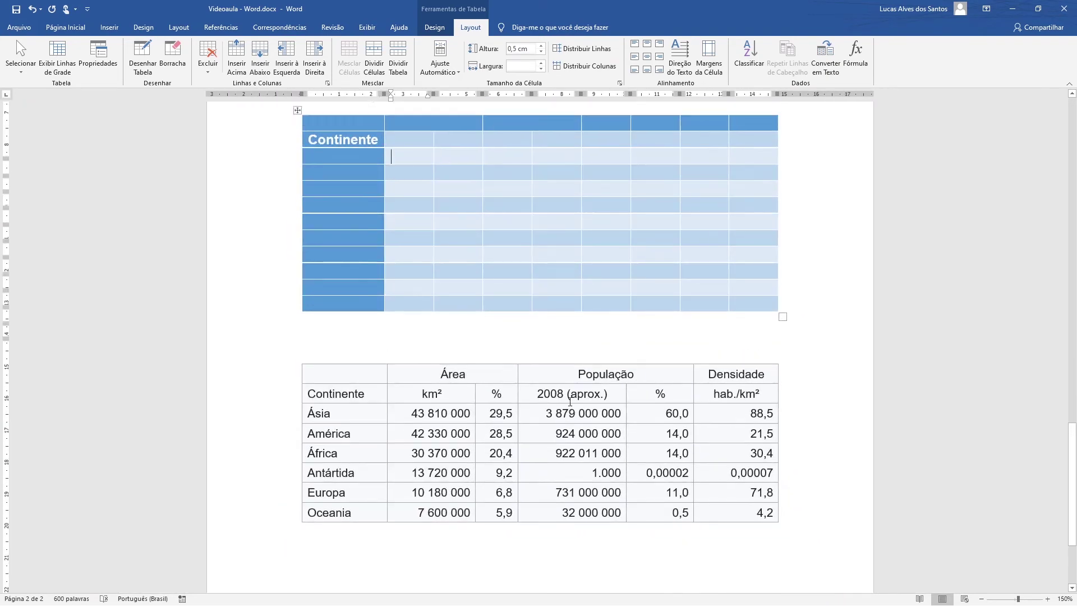
scroll(570, 401, "up", 1)
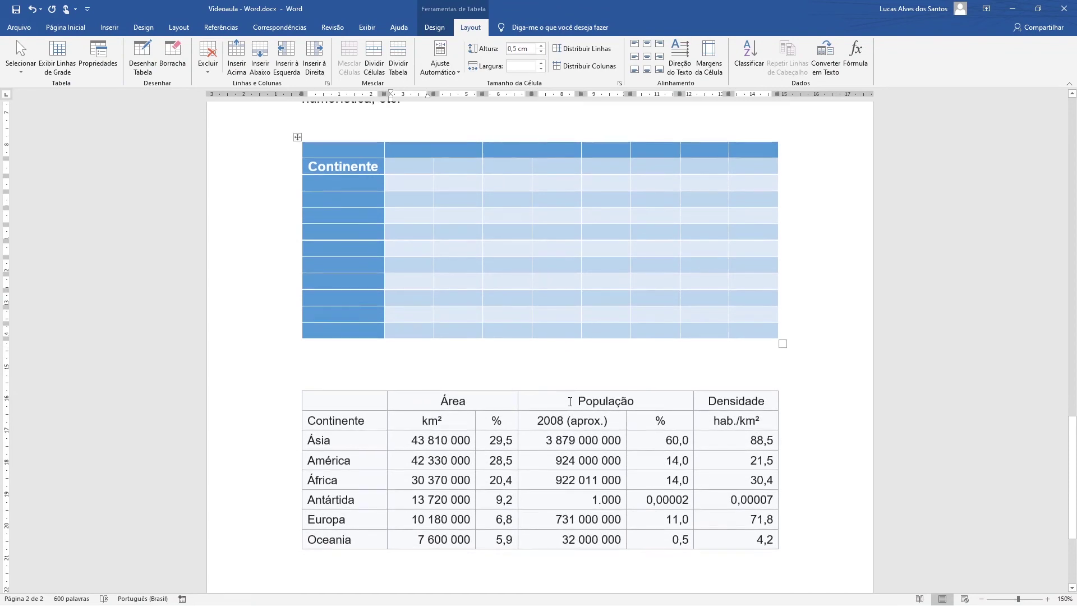
left_click(339, 149)
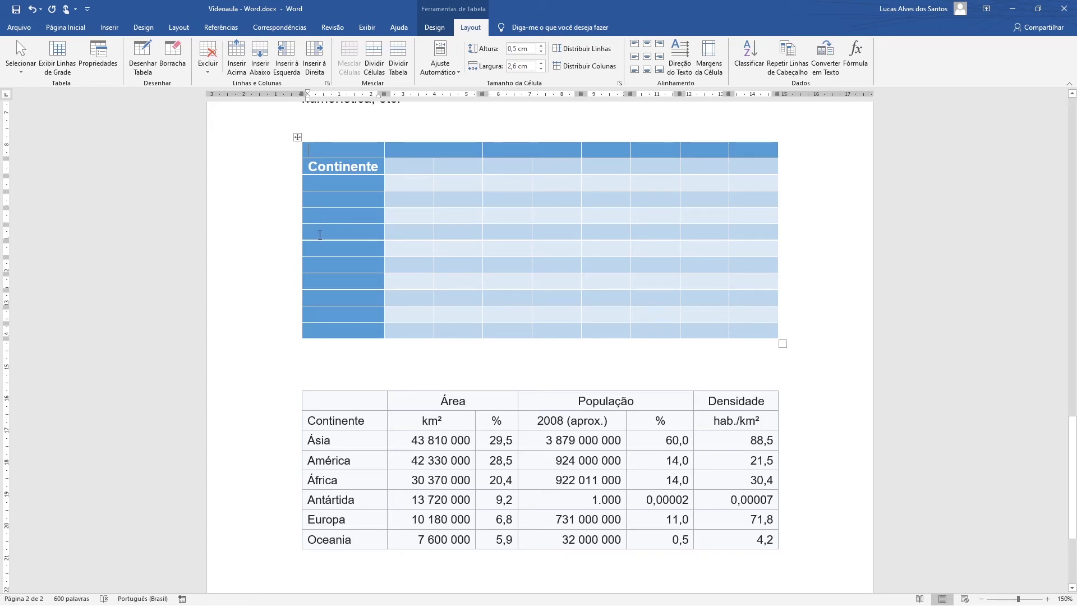
mouse_move(313, 281)
left_mouse_down()
mouse_move(433, 309)
mouse_move(640, 331)
mouse_move(738, 326)
left_mouse_up()
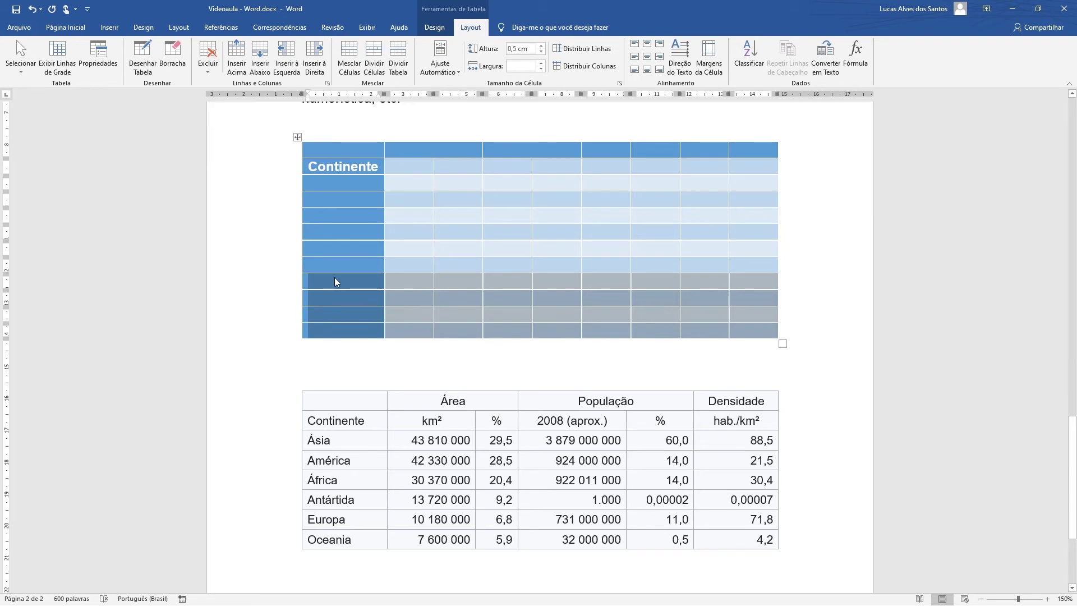
left_click_drag(335, 282, 734, 327)
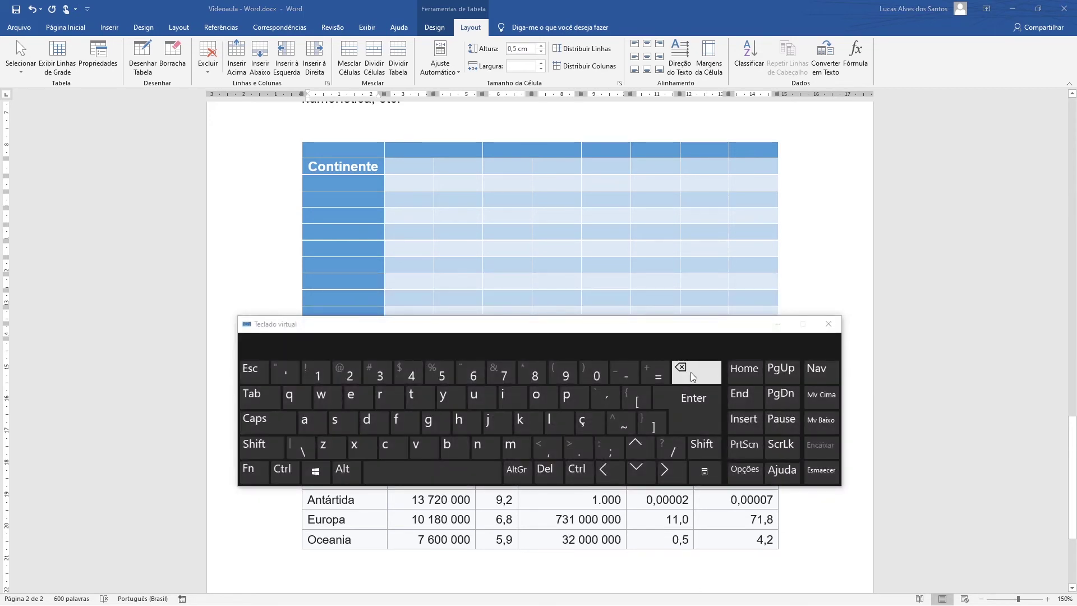
left_click(774, 325)
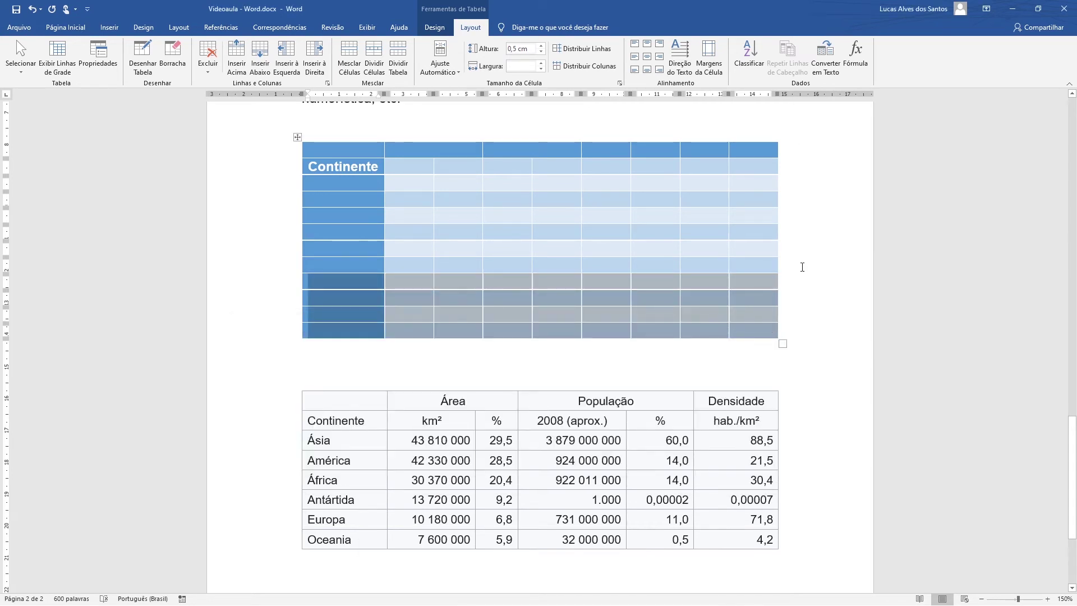
key("BackSpace")
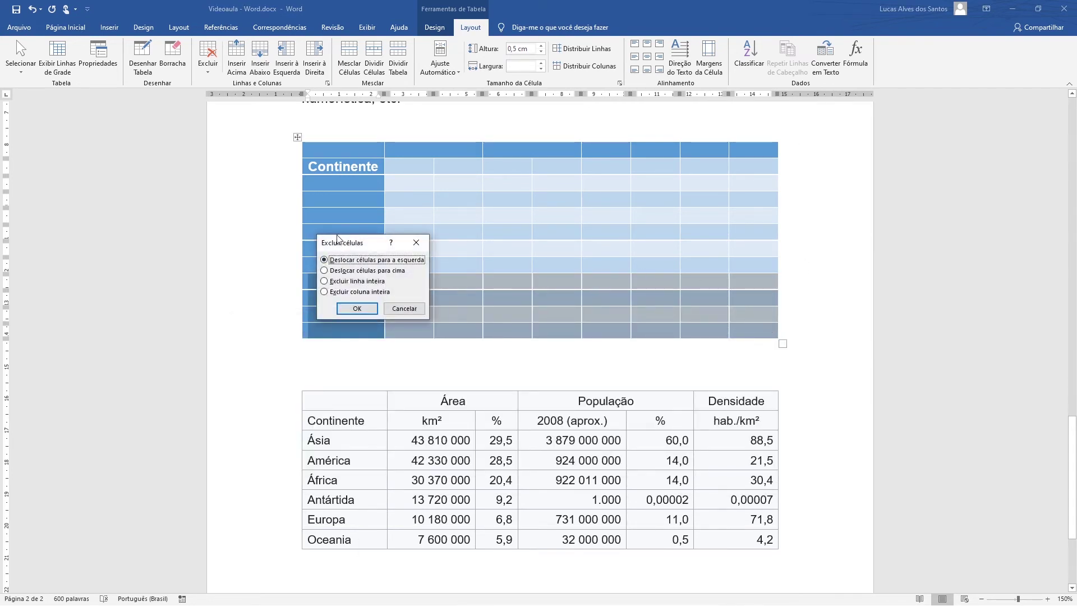
left_click_drag(346, 242, 489, 287)
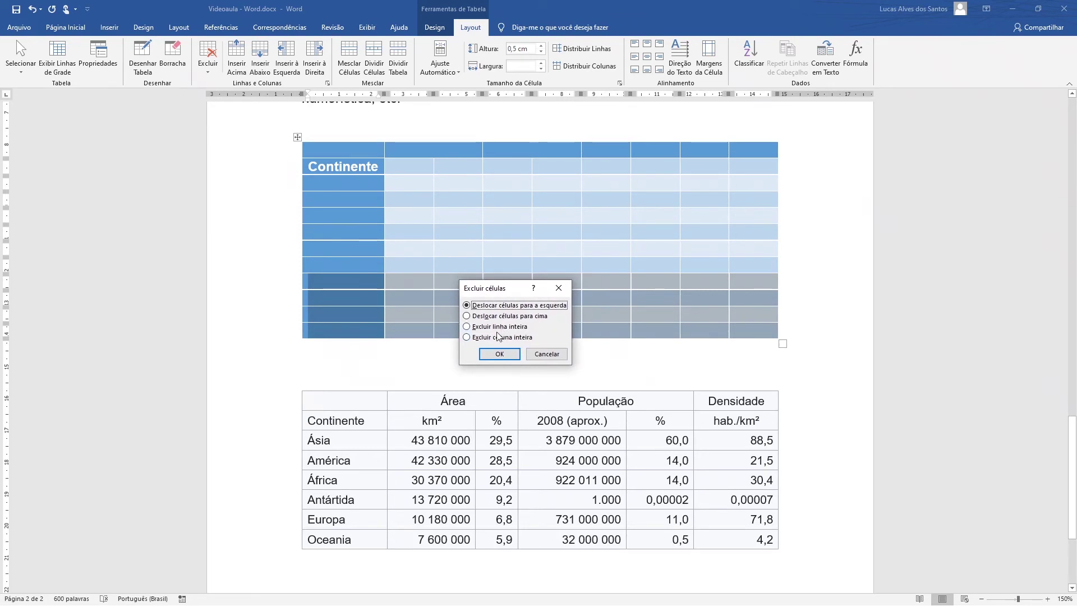
left_click_drag(488, 293, 504, 315)
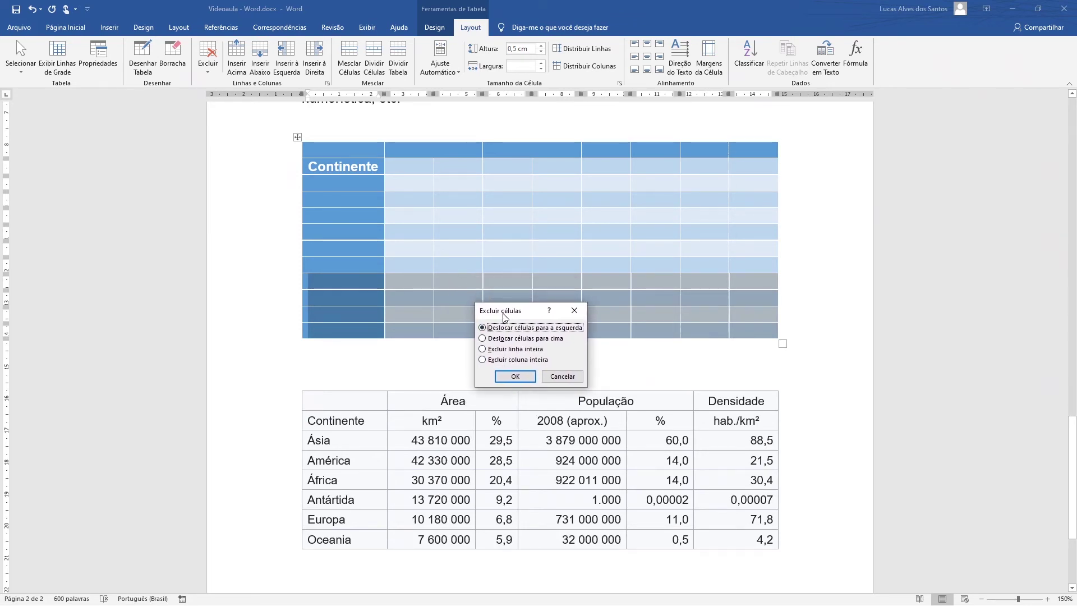
left_click(491, 349)
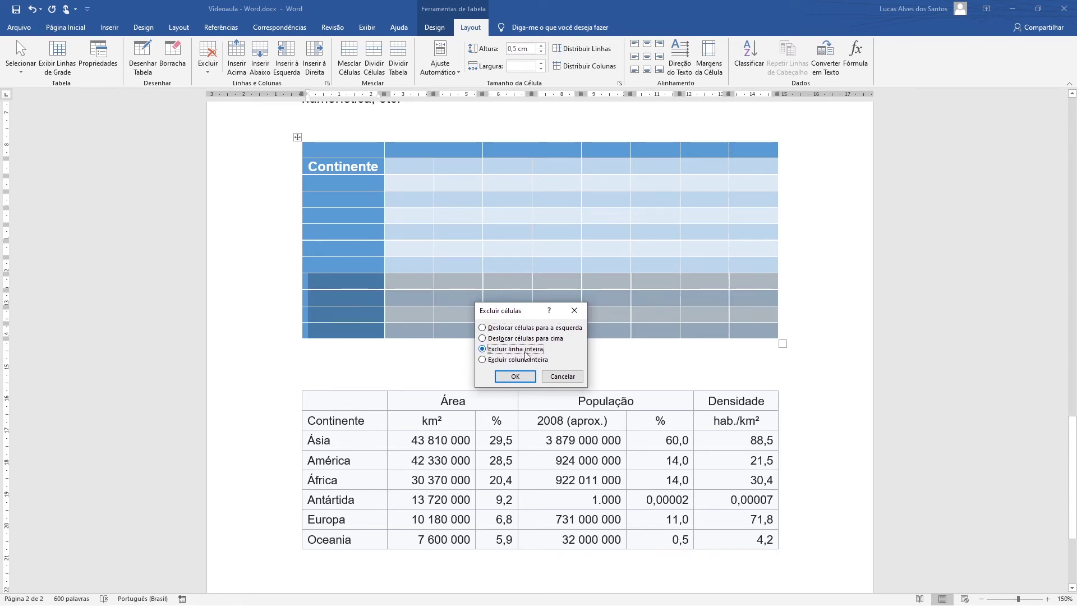
left_click(515, 377)
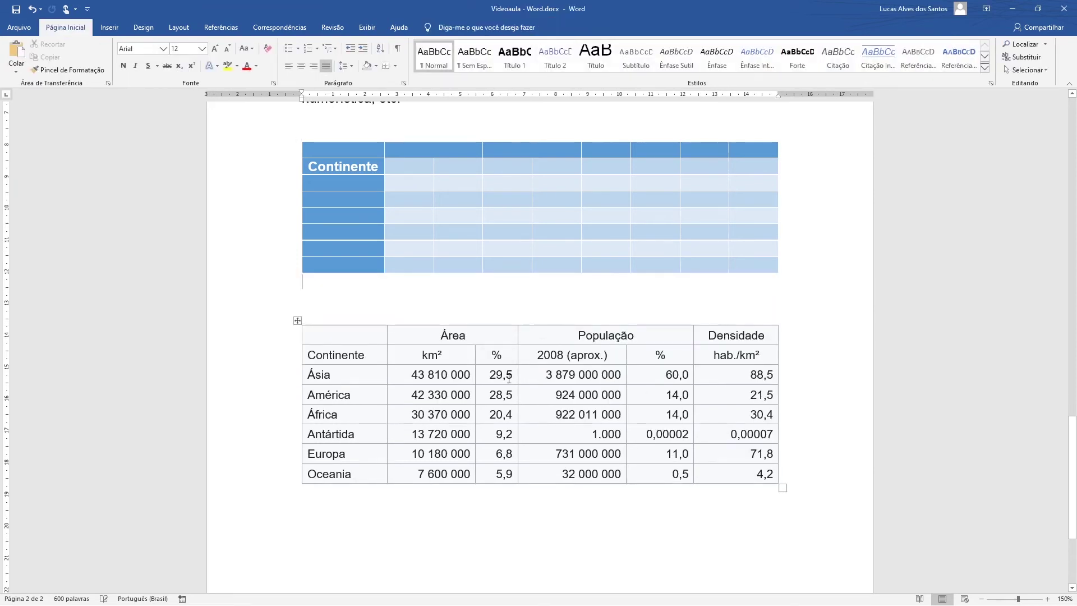
Undo the row deletion, and delete the same last four rows with the Excluir Linhas command.
left_click(31, 9)
left_click(472, 24)
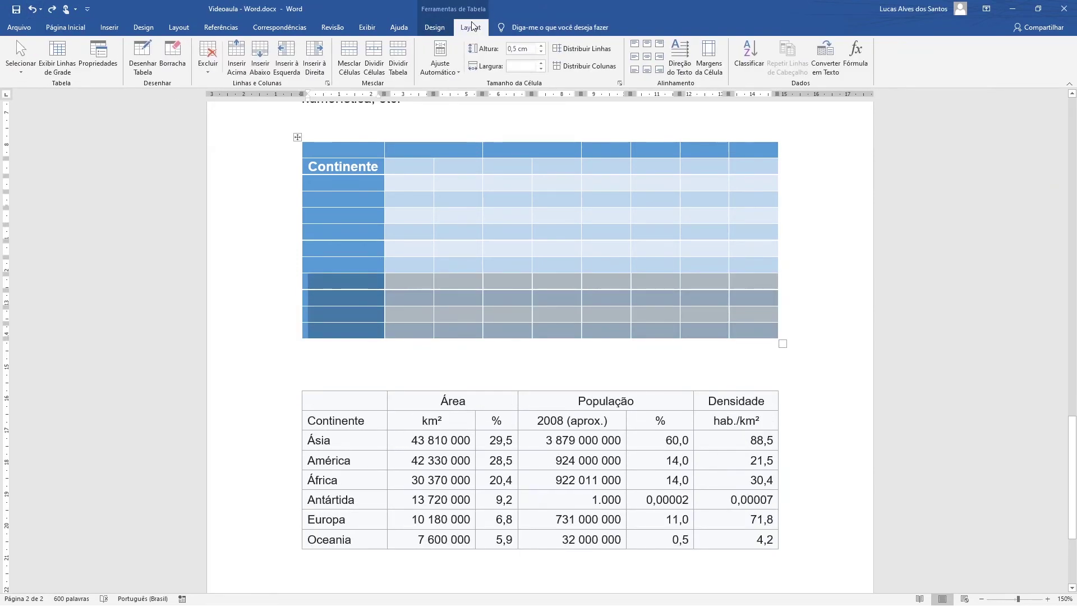
left_click(212, 66)
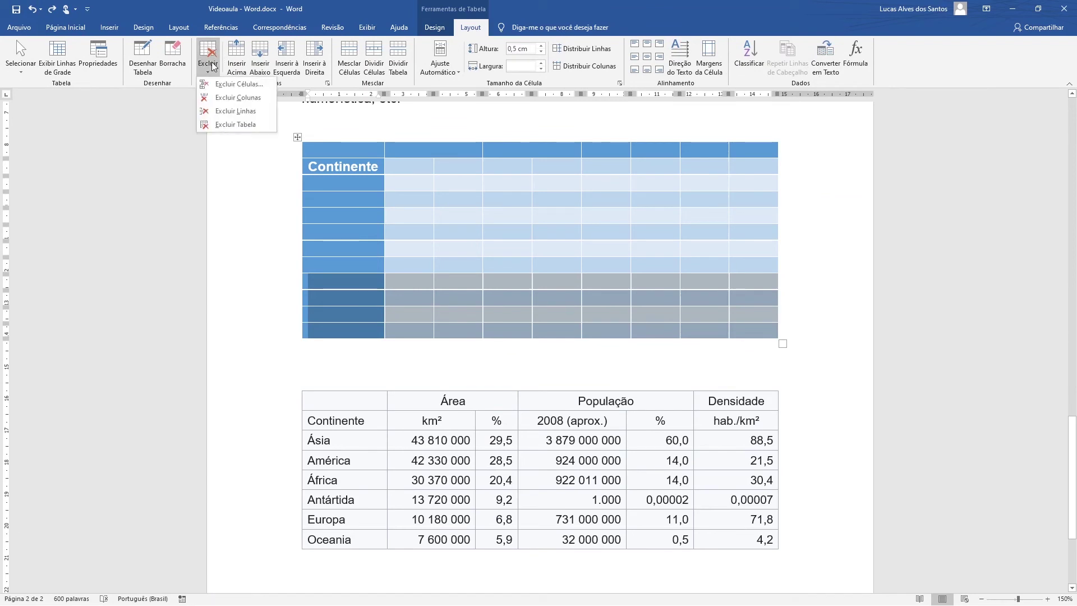
left_click(250, 114)
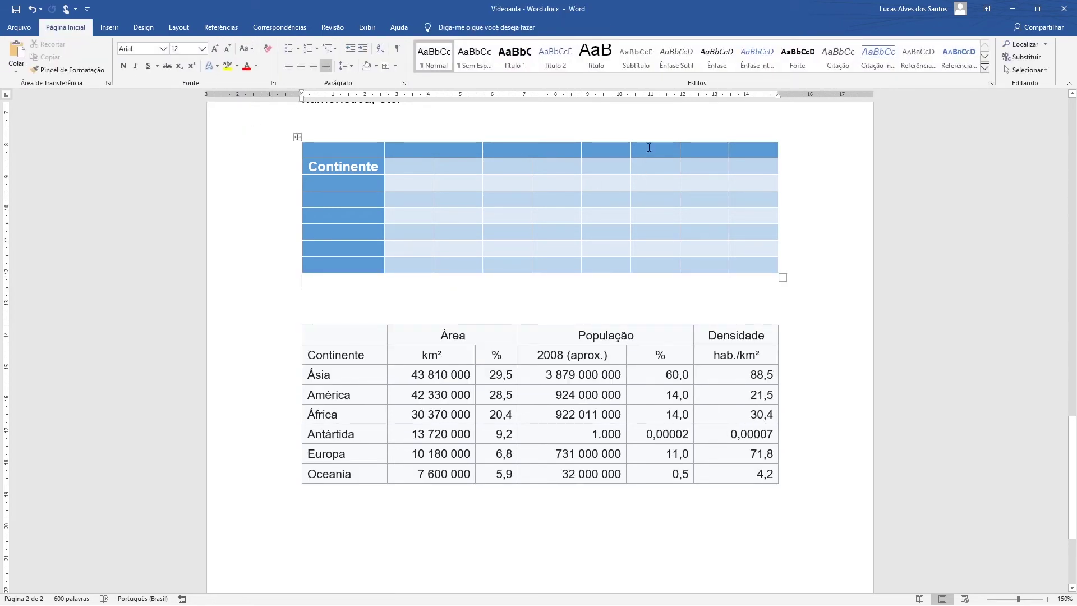
Delete the blue table's last three columns with Excluir Colunas, and fit the table to the page width with AutoAjuste de Janela.
left_click_drag(646, 149, 745, 264)
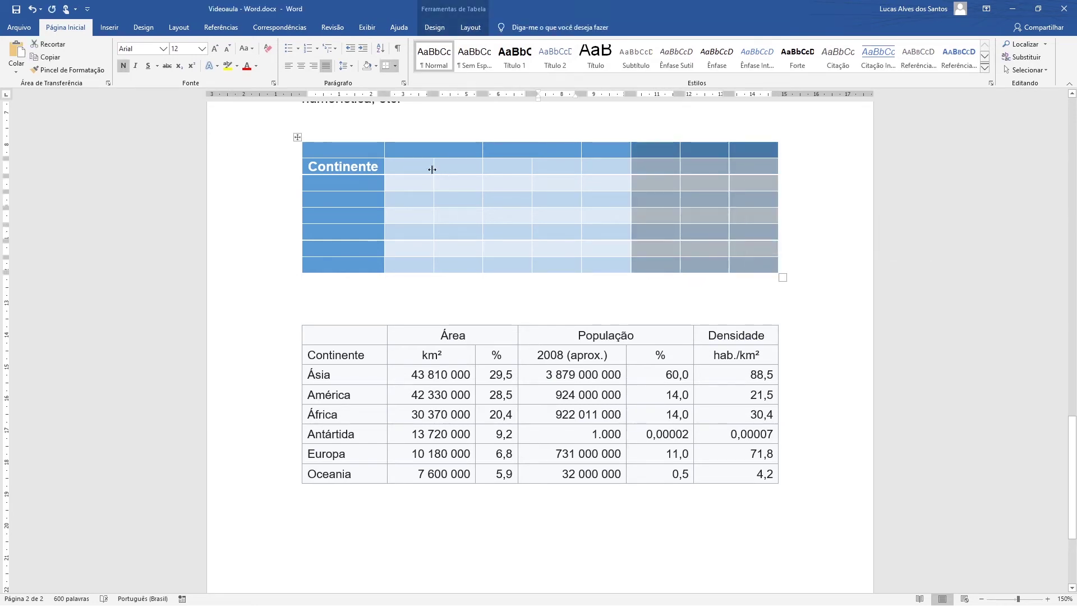
left_click(466, 32)
left_click(207, 62)
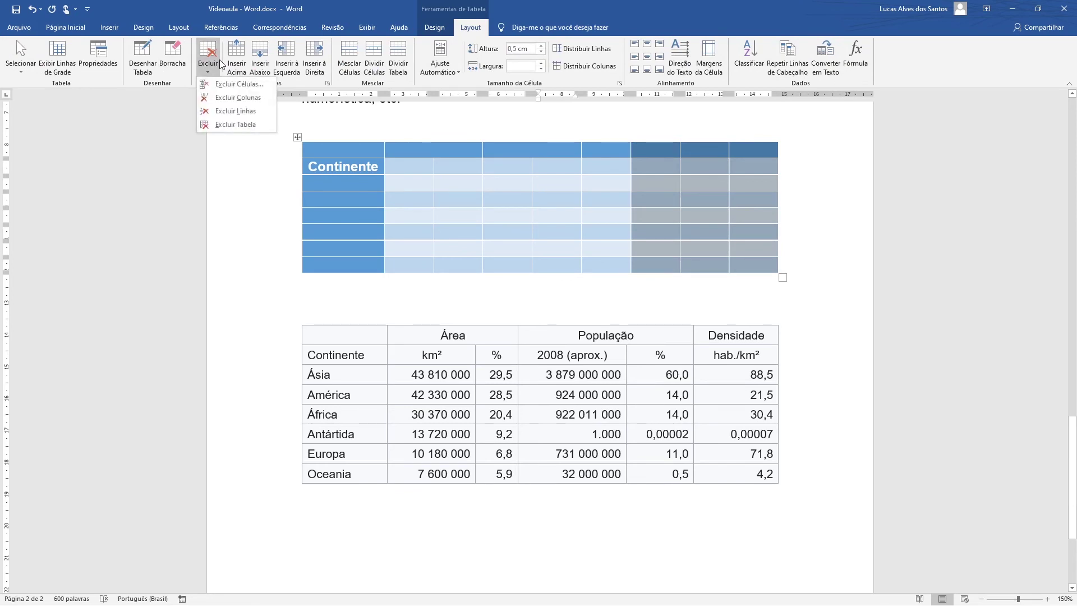
left_click(233, 100)
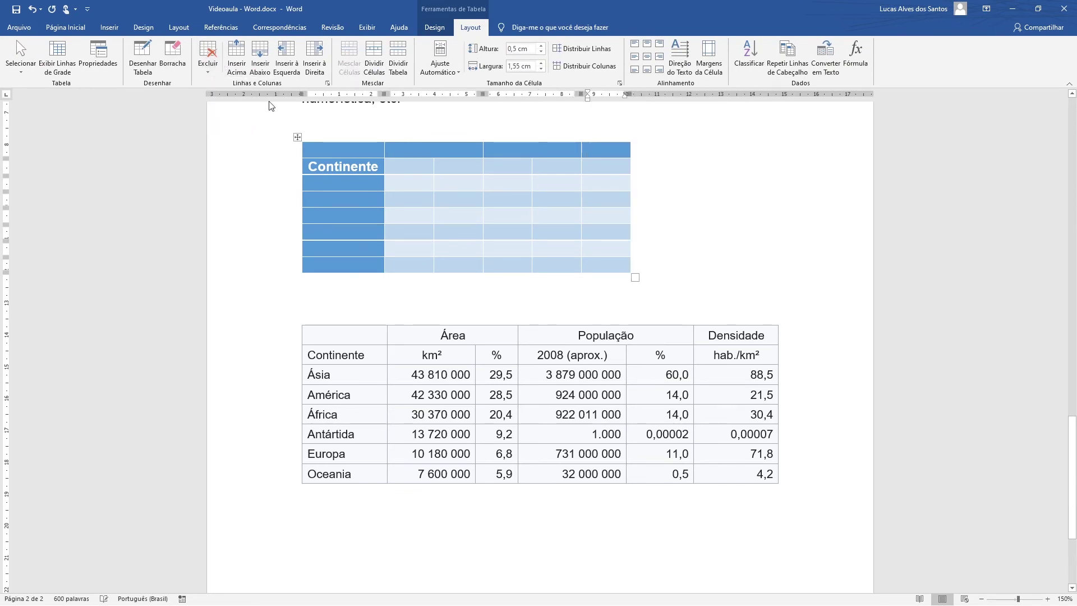
left_click(444, 72)
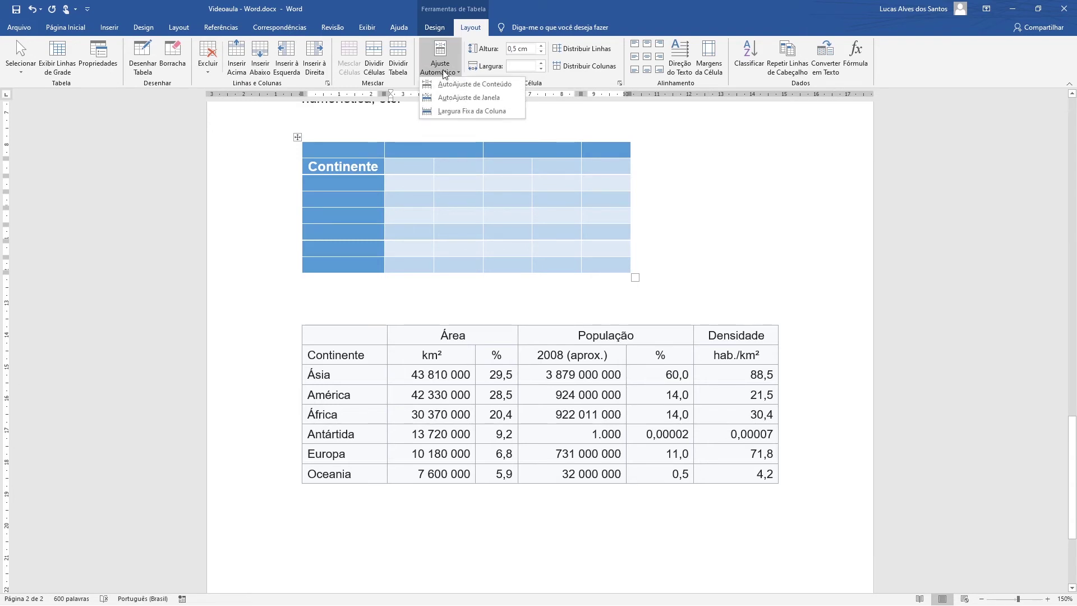
left_click(469, 97)
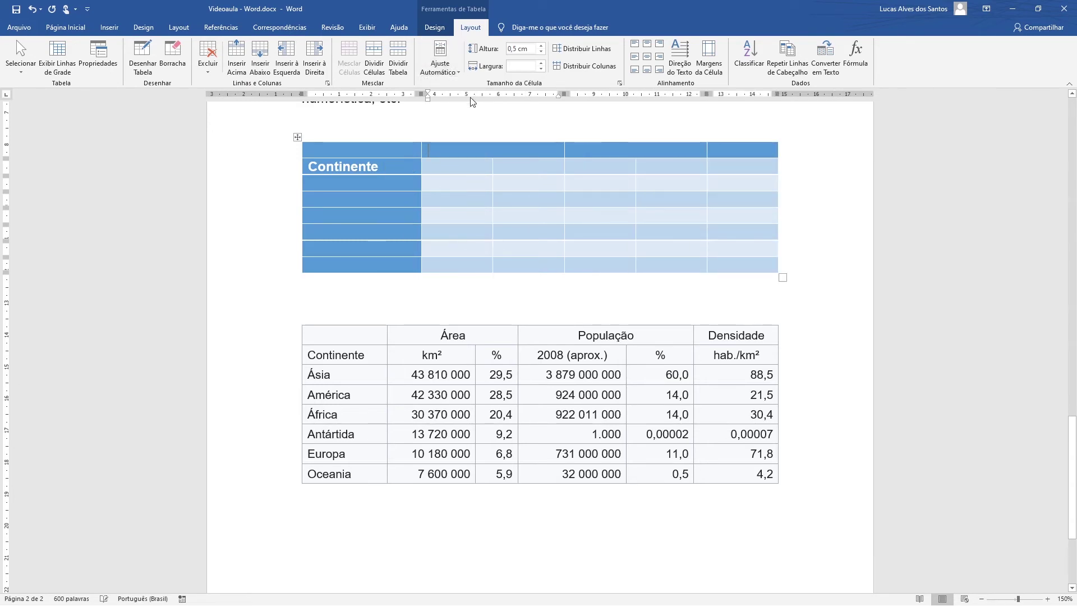
Copy the entire reference table of continents, including its header rows.
left_click(436, 165)
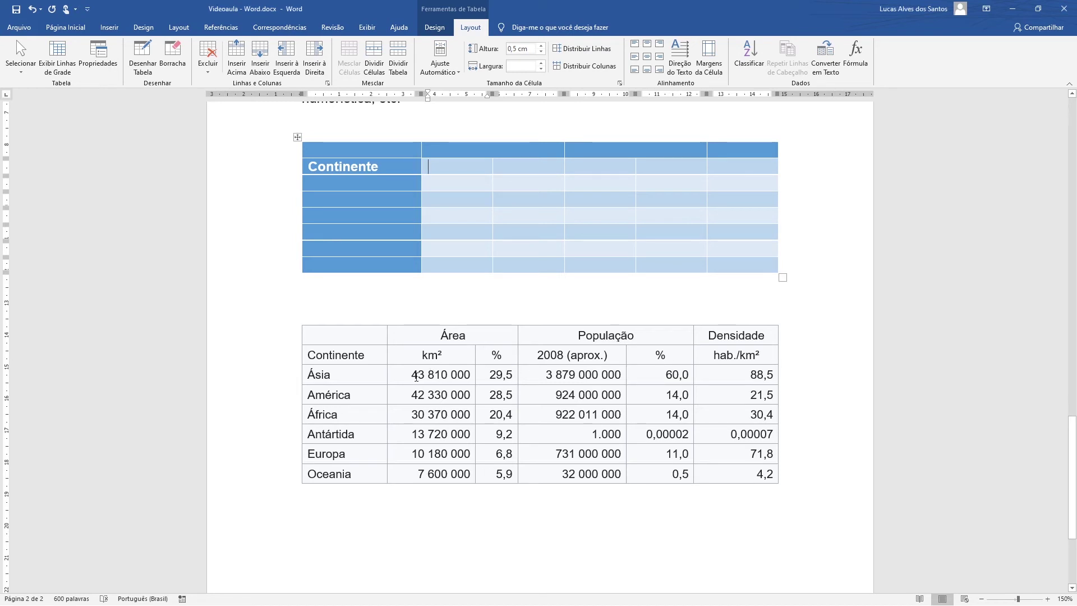
left_click_drag(309, 354, 770, 472)
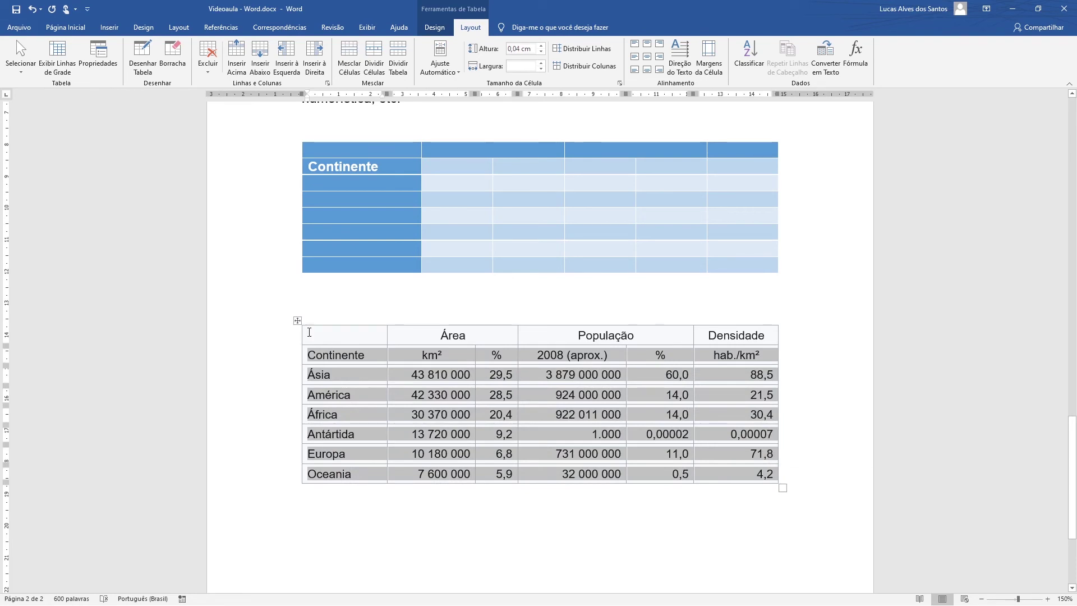
left_click_drag(321, 334, 733, 473)
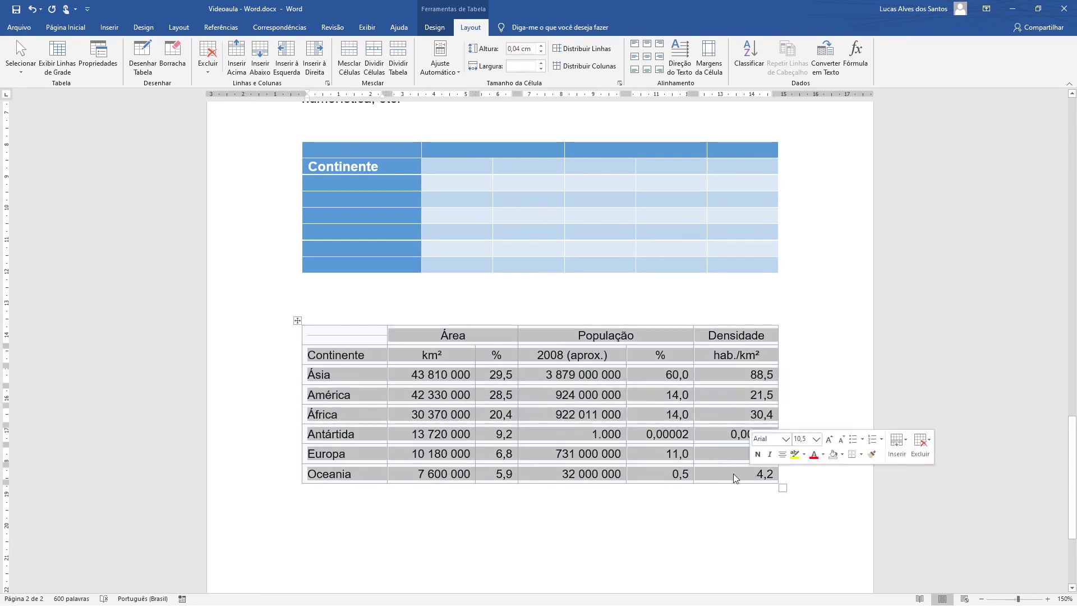
right_click(594, 412)
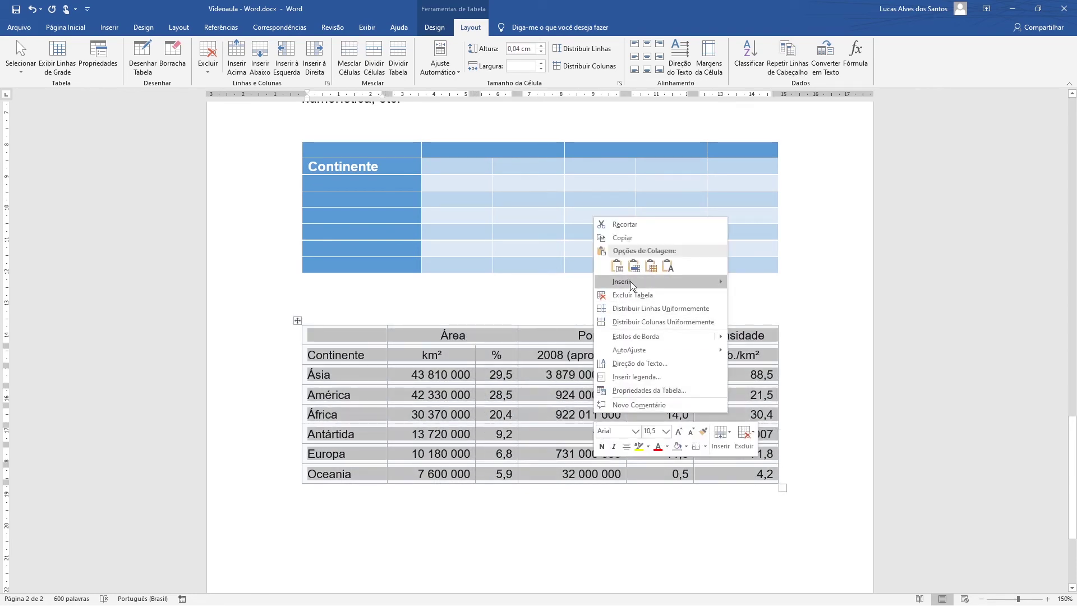
mouse_move(629, 281)
left_click(622, 237)
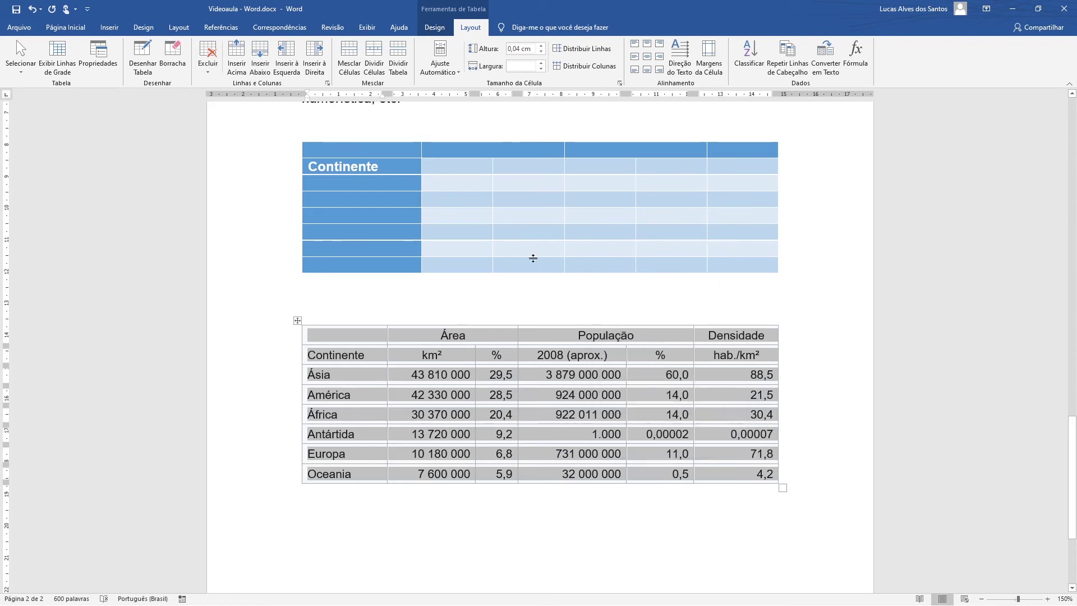
right_click(352, 147)
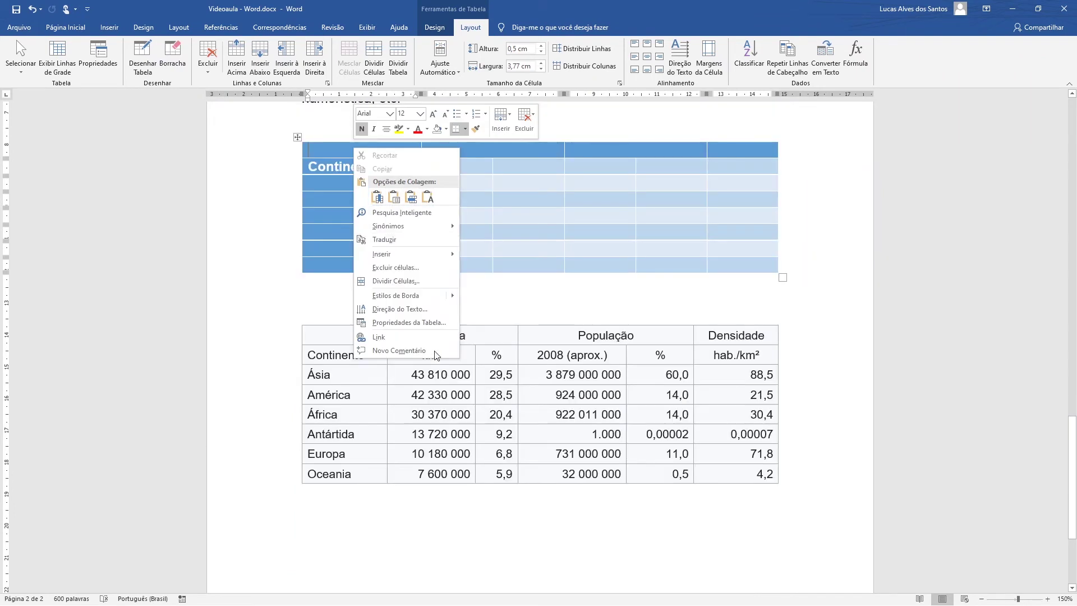
key("Escape")
left_click(310, 354)
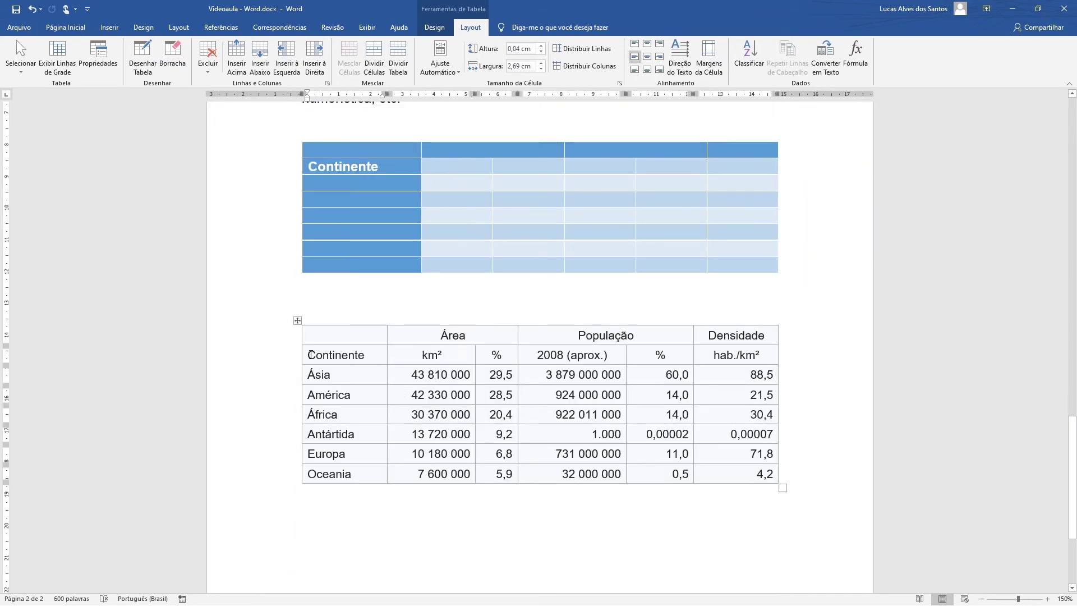
Copy the reference table's rows from Continente through Oceania and paste them below the blue table's Continente row in the blue table's style.
left_click_drag(310, 355, 729, 472)
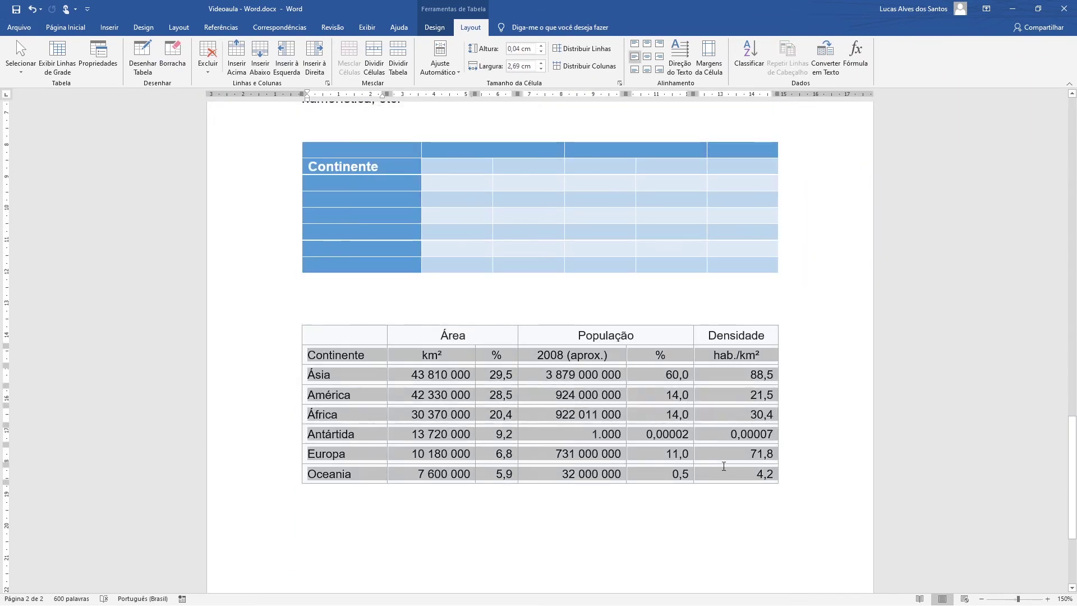
right_click(334, 357)
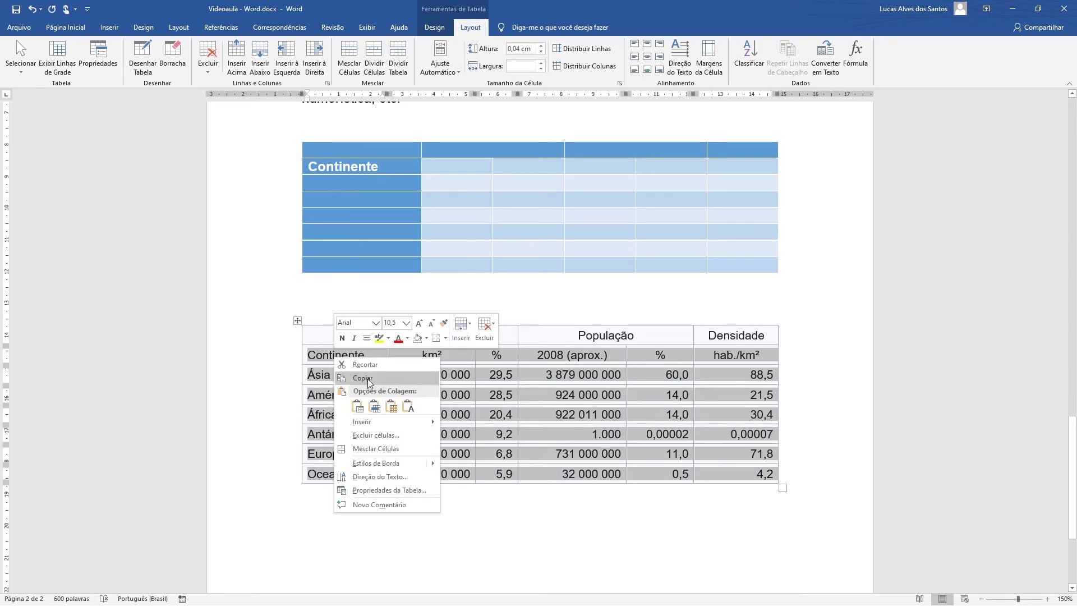
left_click(373, 379)
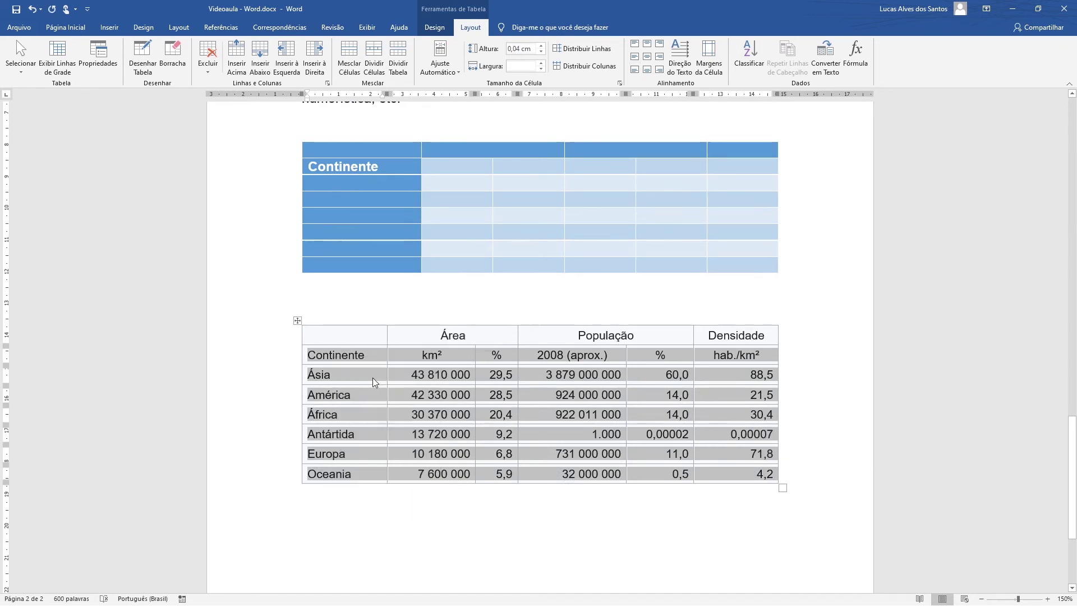
right_click(310, 168)
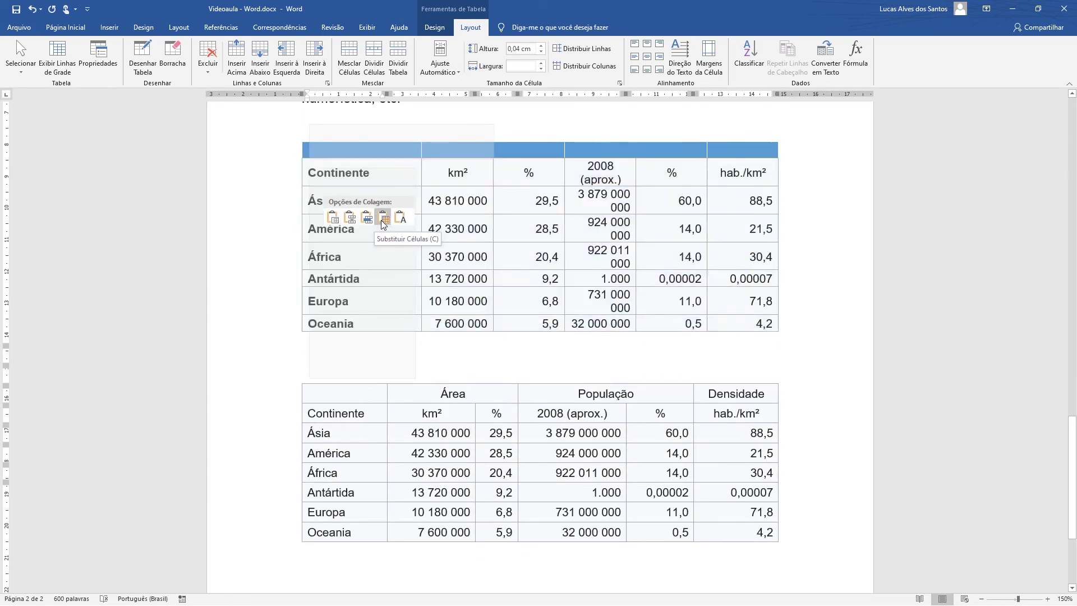
left_click(349, 220)
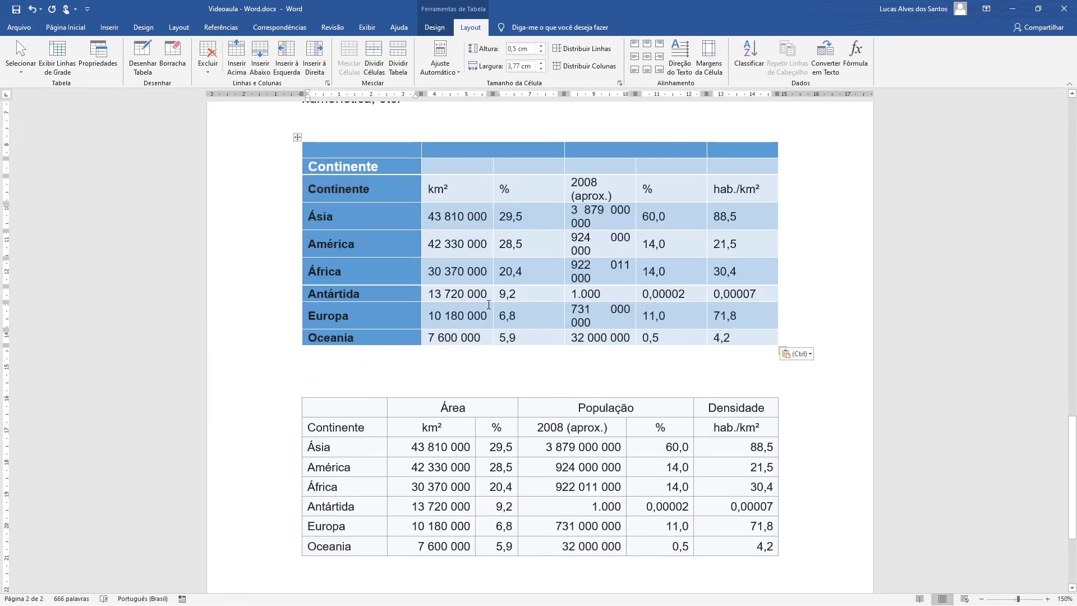
Copy the Área, População and Densidade headings from the reference table and paste them as text only into the blue table's first empty merged header cell.
left_click_drag(465, 412, 708, 411)
left_click(591, 408)
left_click_drag(447, 408, 731, 408)
right_click(587, 404)
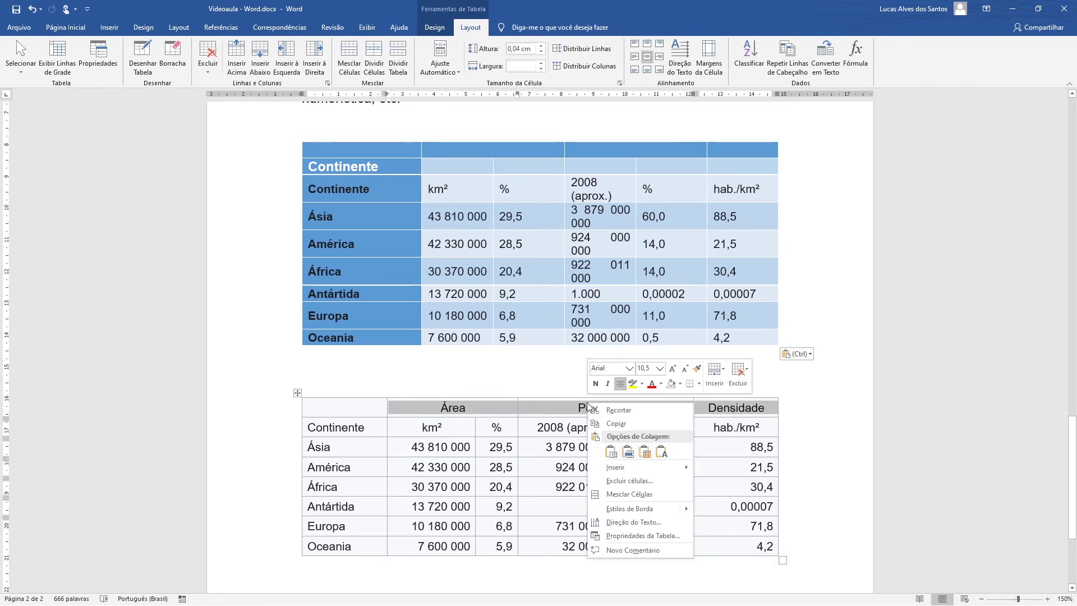
left_click(616, 424)
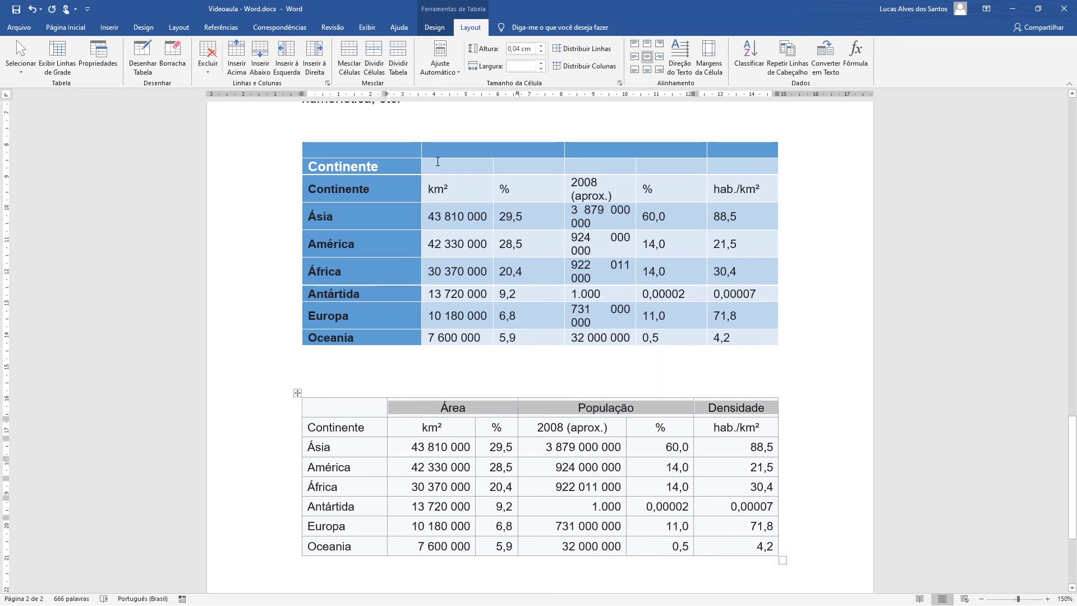
left_click(455, 151)
right_click(466, 150)
left_click(451, 149)
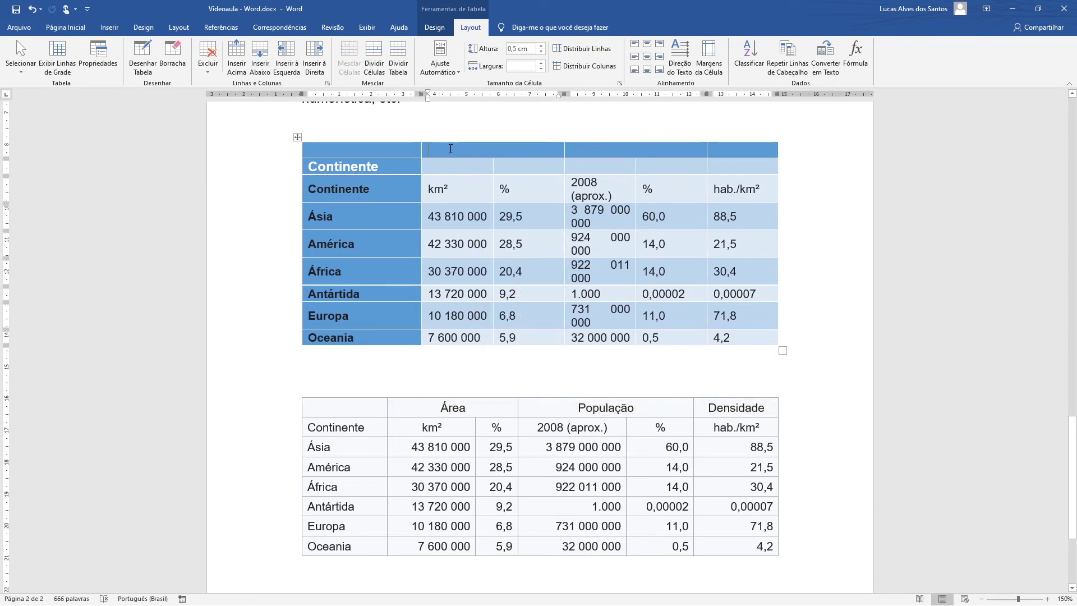
right_click(451, 149)
left_click(523, 198)
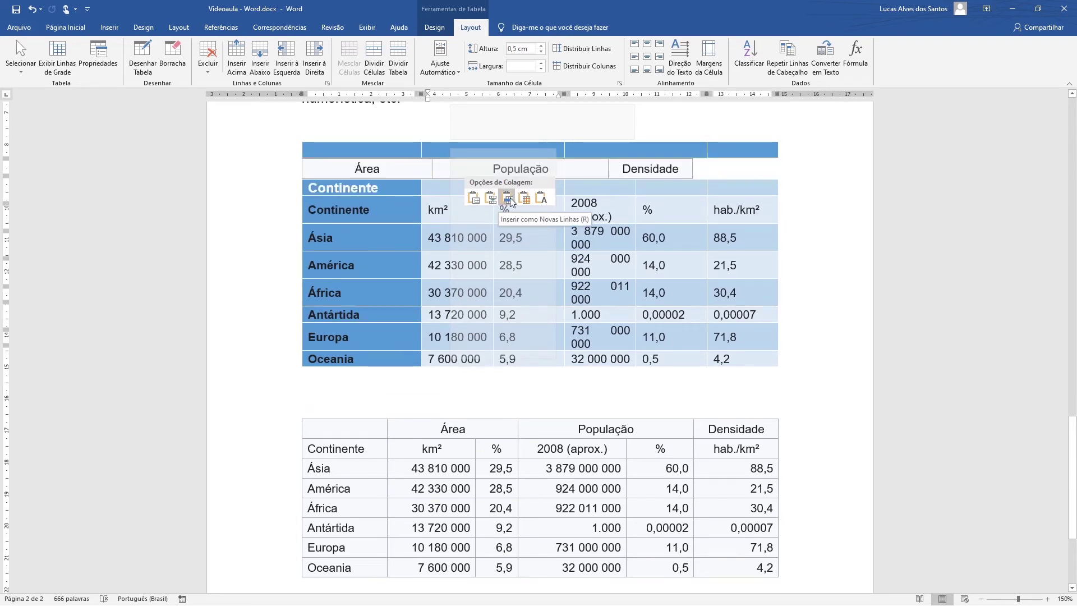
left_click(541, 197)
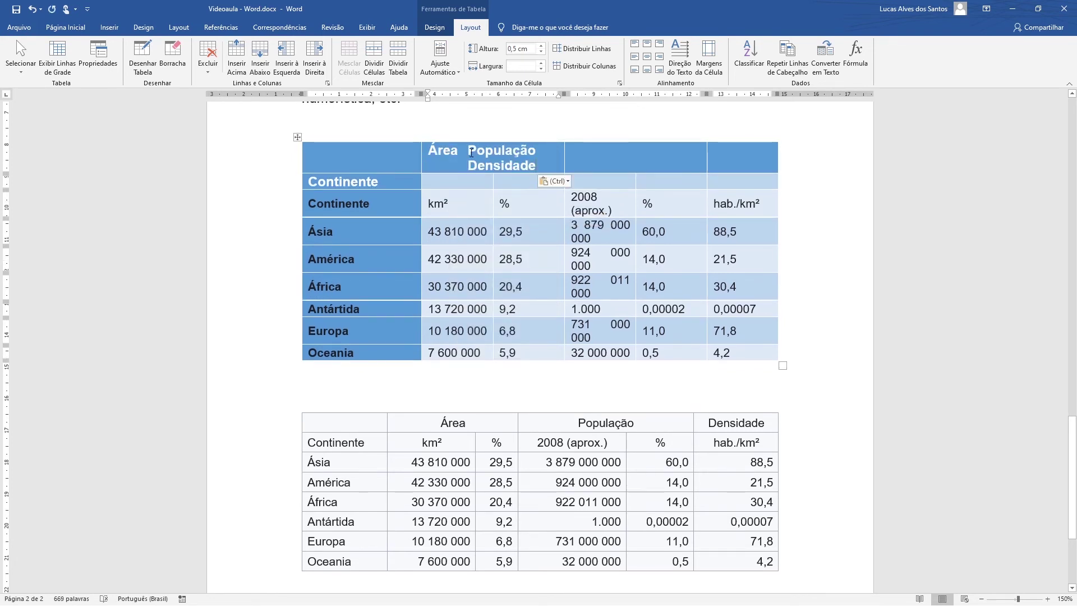
Move População and Densidade out of the Área cell into the next two header cells of the blue table.
left_click_drag(470, 150, 534, 153)
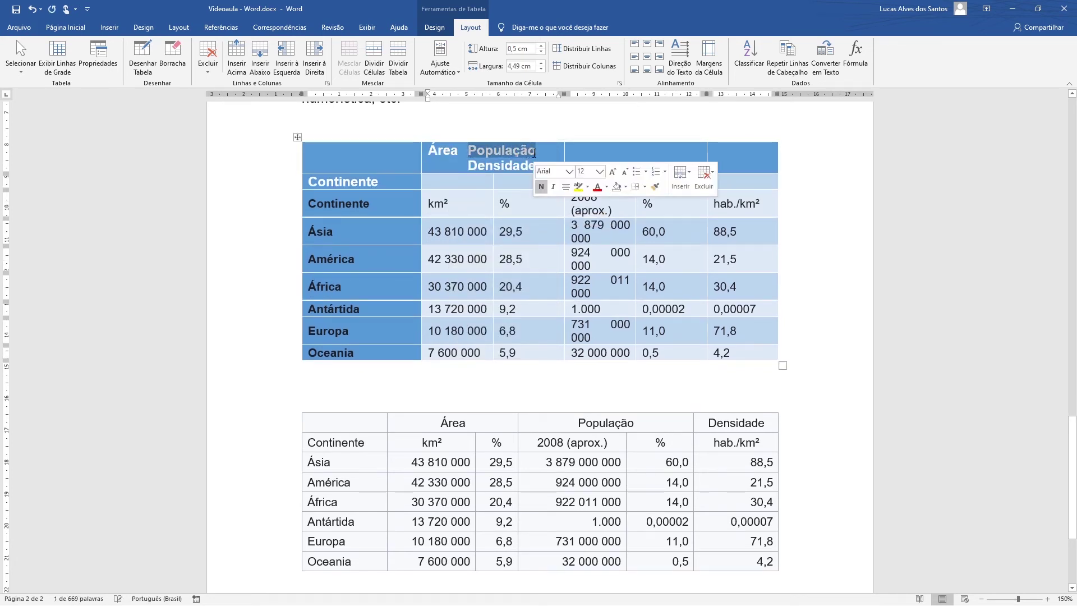
key("ctrl+x")
key("Tab")
key("ctrl+v")
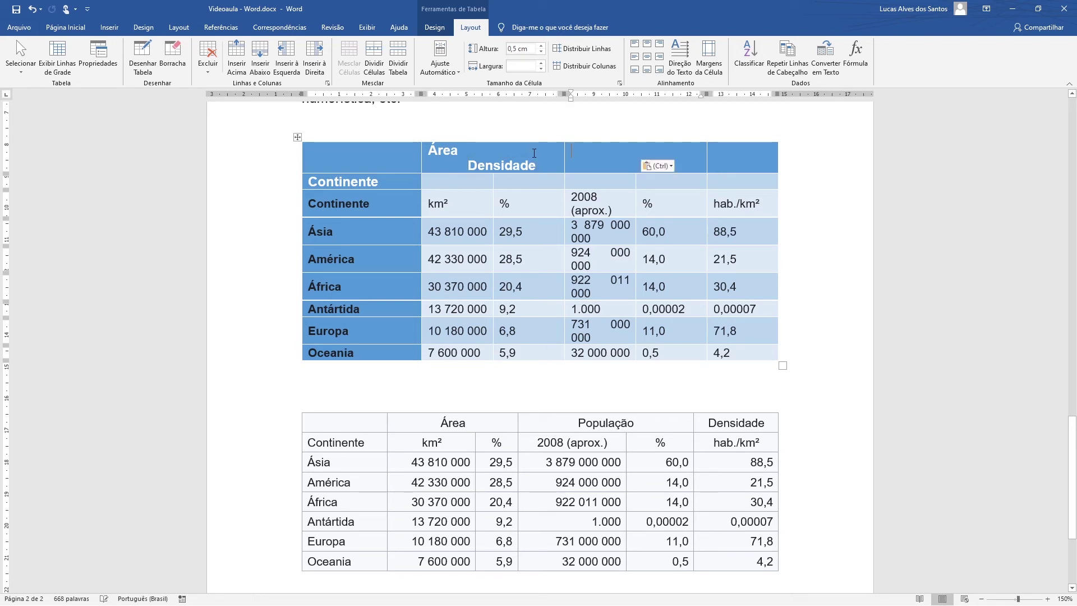
left_click(534, 153)
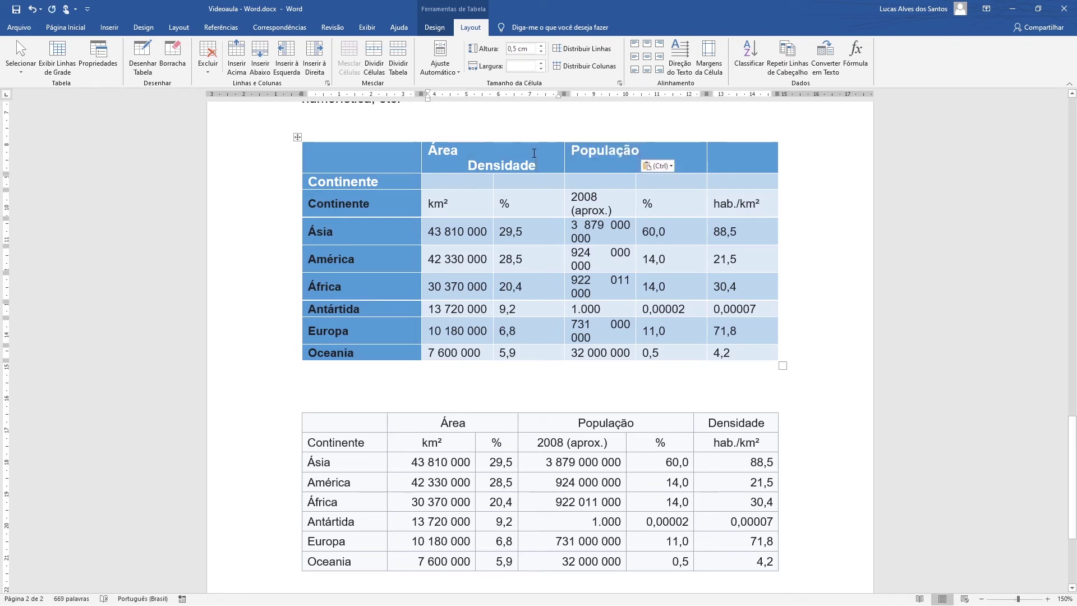
key("shift+End")
key("ctrl+x")
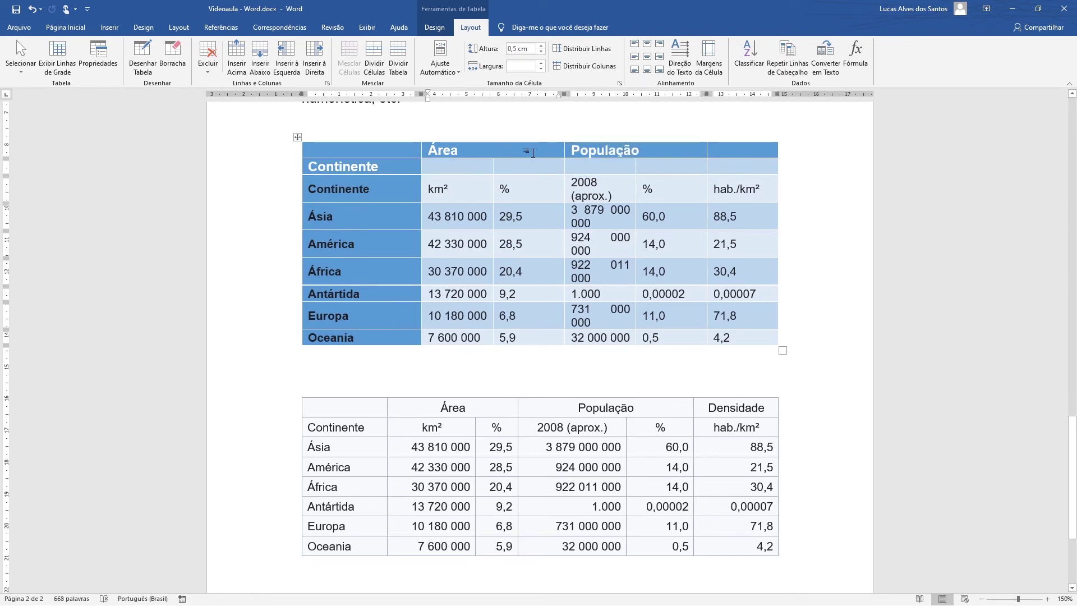
key("Tab")
key("Tab")
key("ctrl+v")
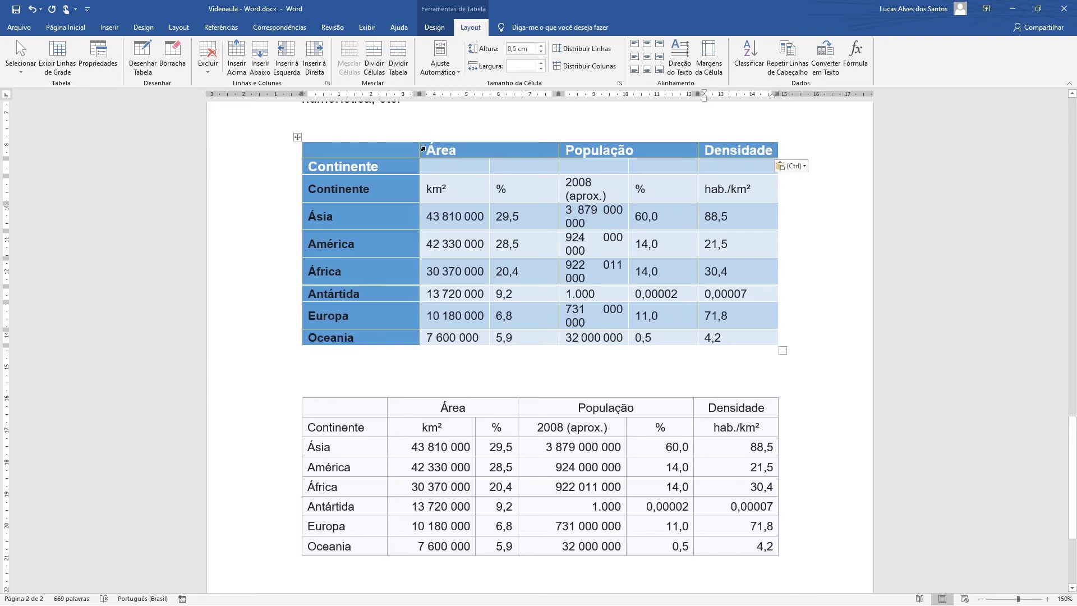
Centre the Área, População and Densidade headings horizontally and vertically in their cells.
left_click_drag(428, 151, 751, 150)
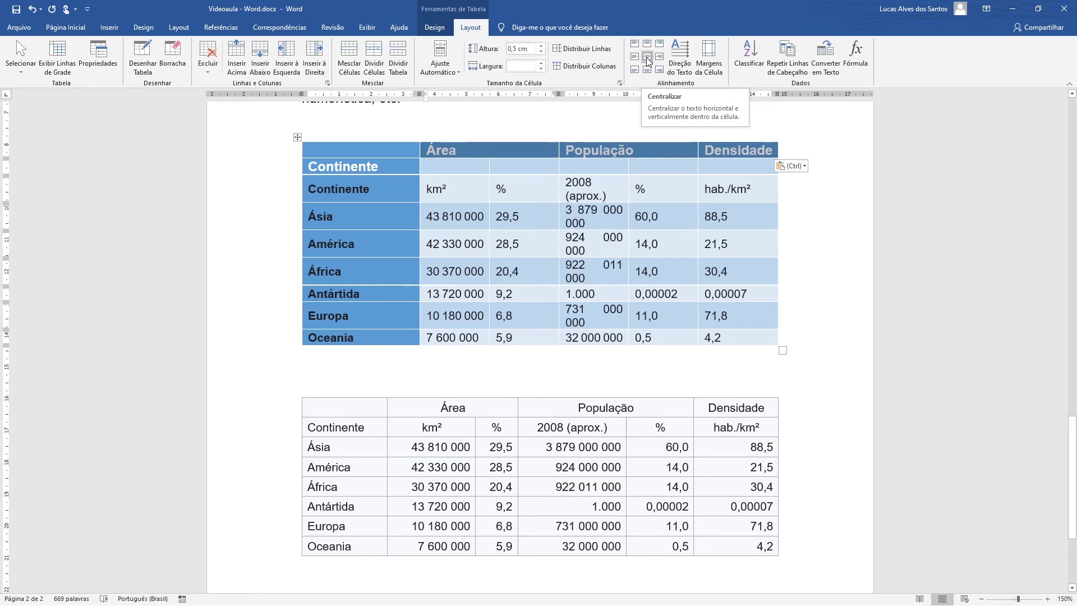
left_click(648, 62)
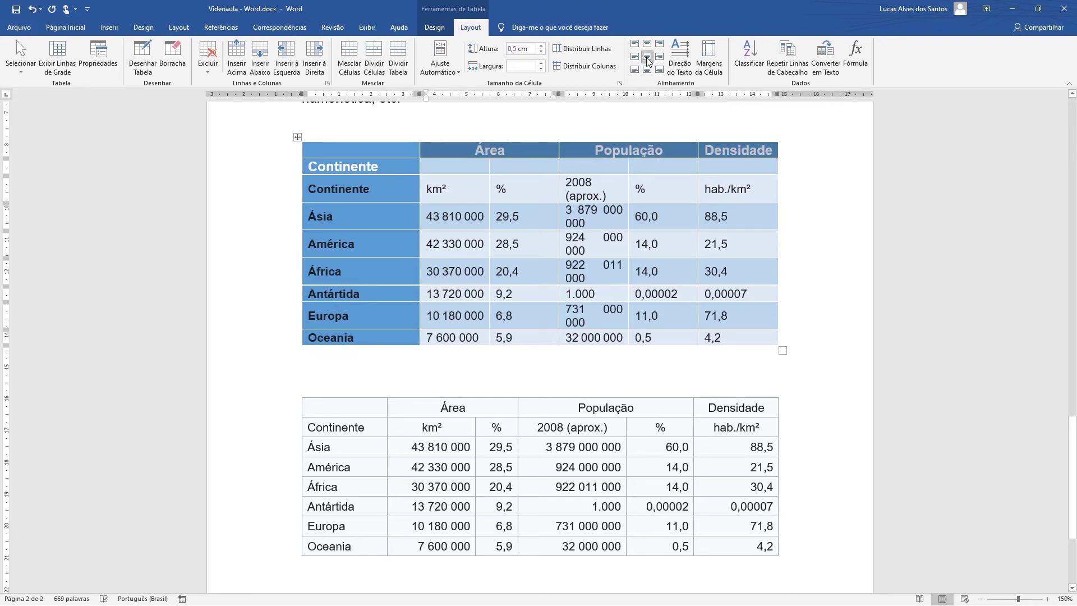
left_click(623, 150)
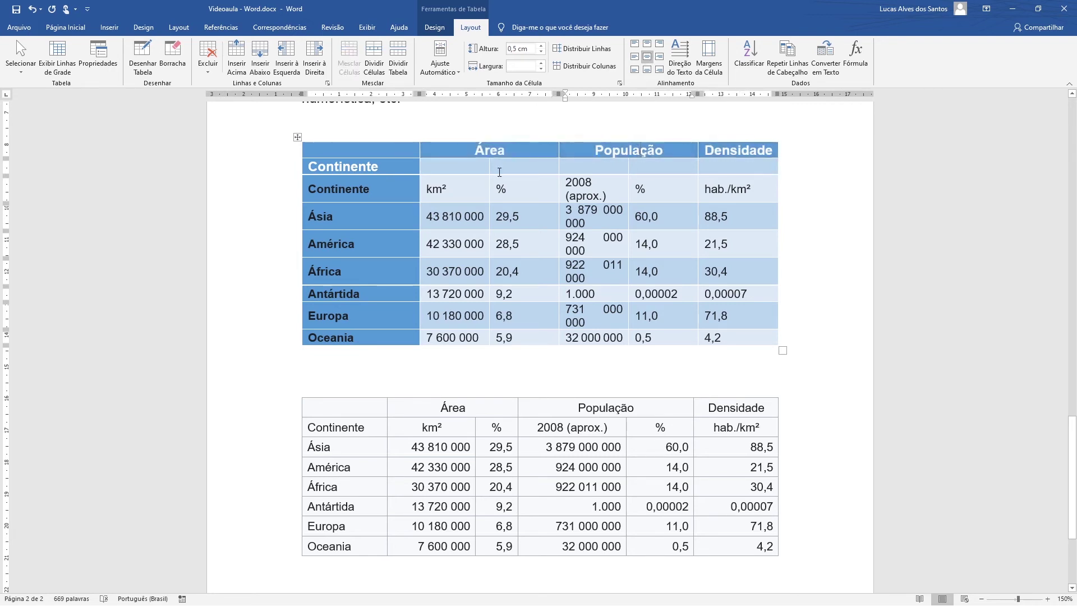
Delete the blue table's duplicate Continente row, the one with empty data cells, using Excluir Linhas.
left_click(306, 169)
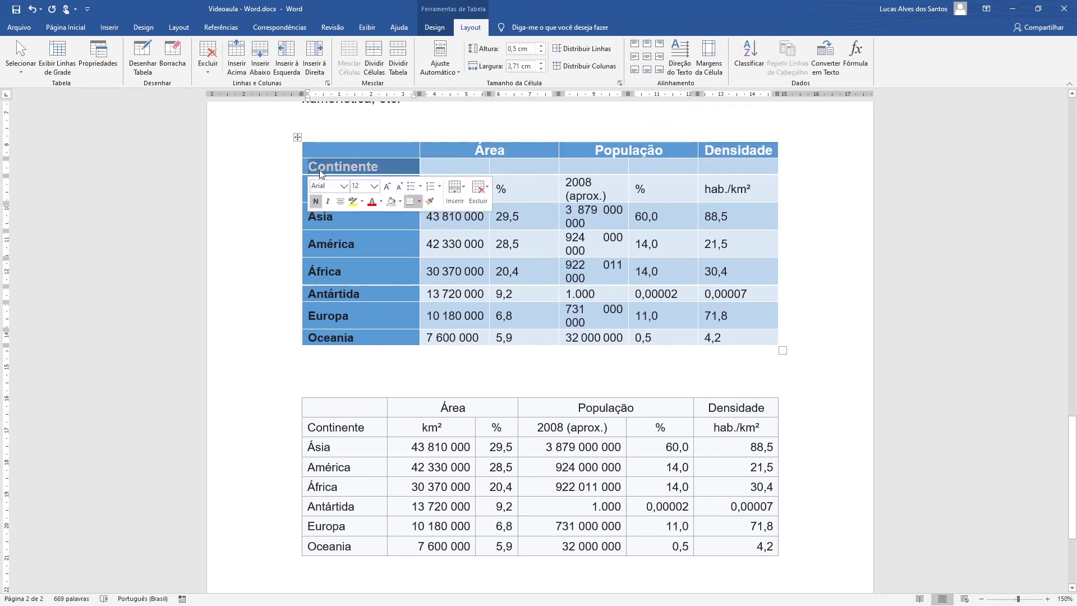
right_click(390, 168)
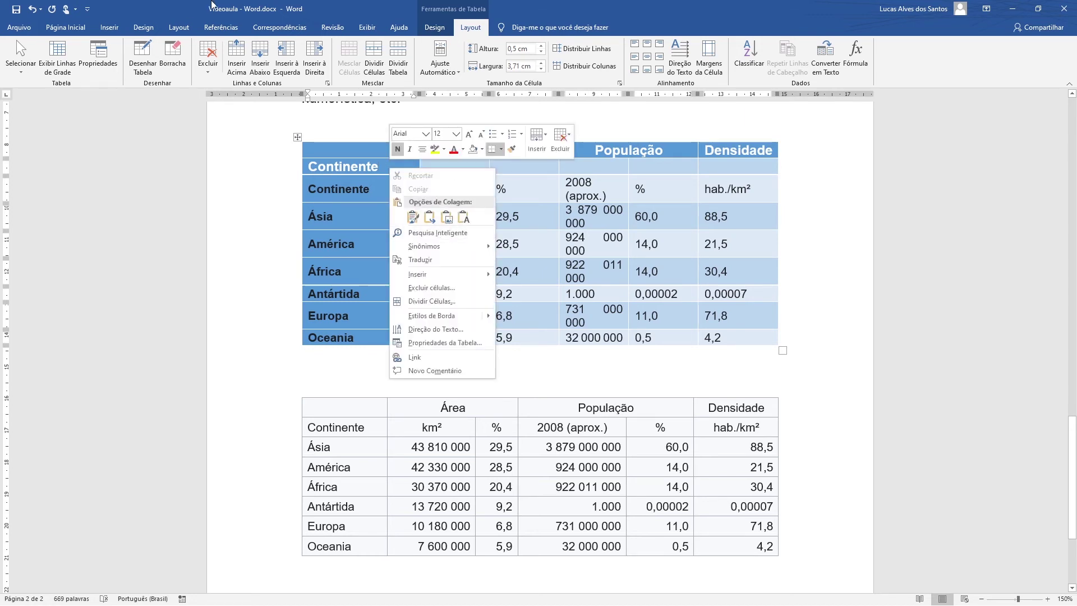
left_click(209, 55)
left_click(212, 55)
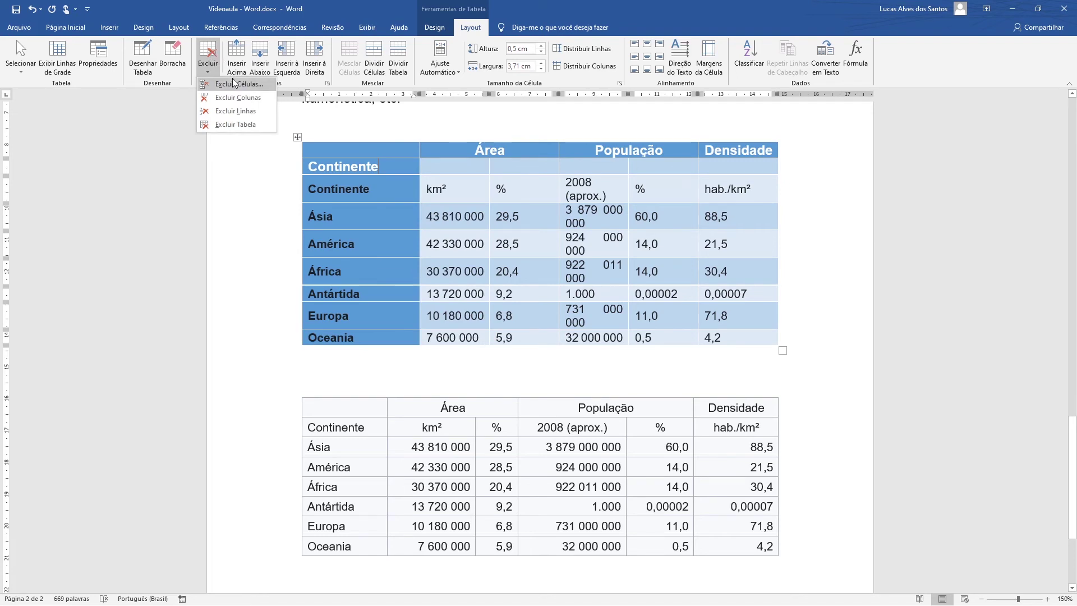
left_click(235, 111)
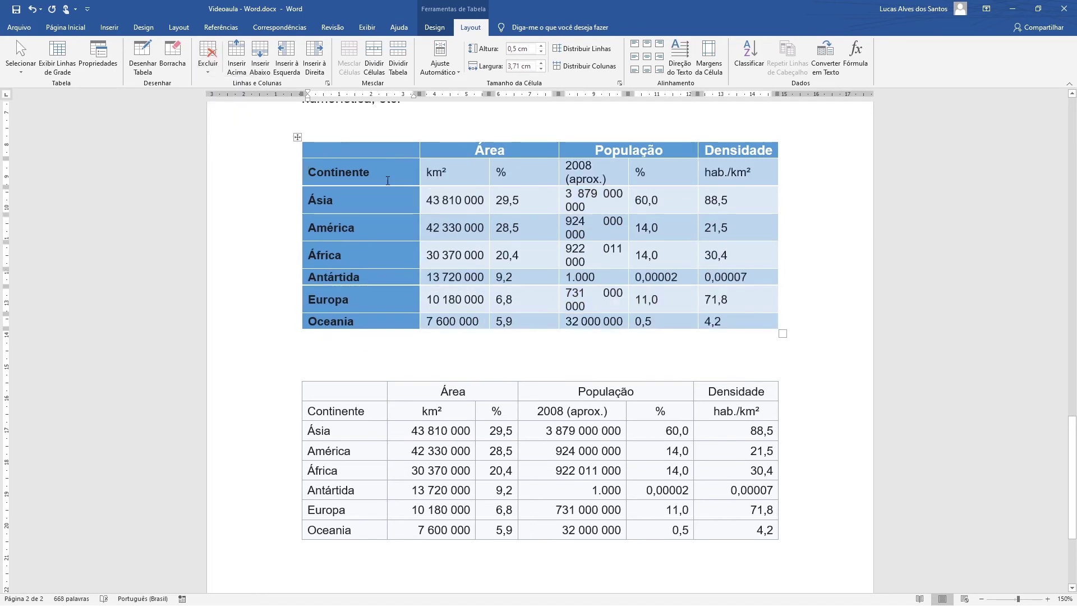
Set the font colour of the blue table's first column, from Continente to Oceania, to white.
left_click_drag(313, 167, 314, 321)
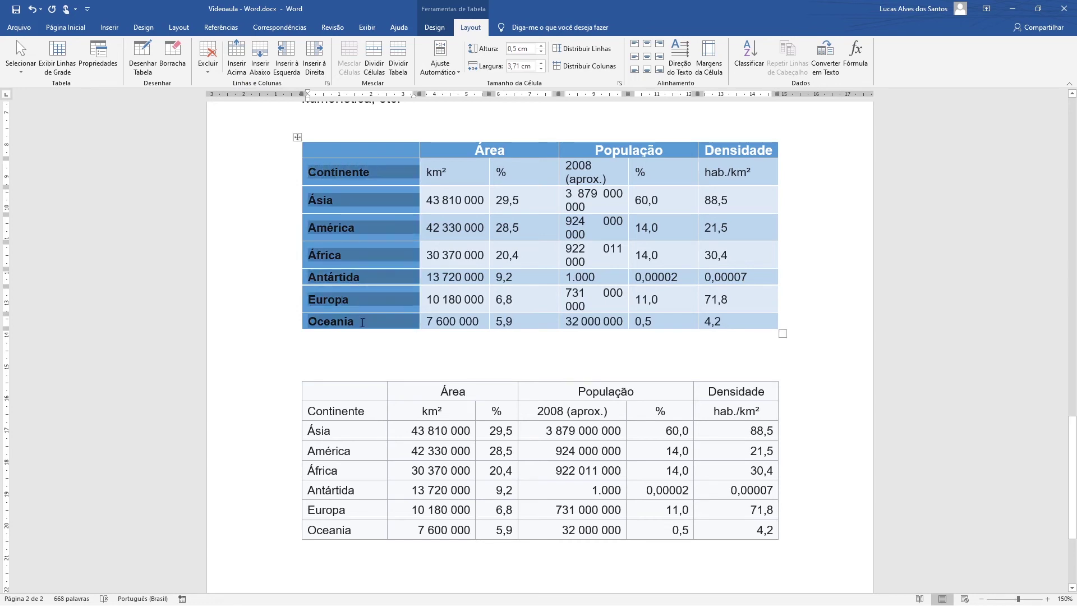
left_click(435, 28)
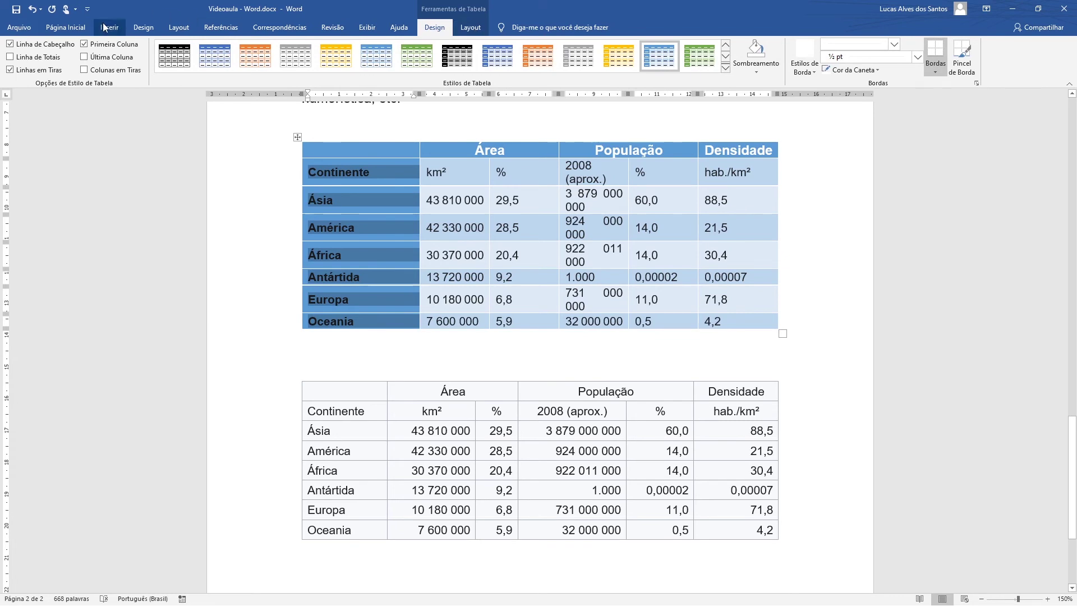
left_click(66, 28)
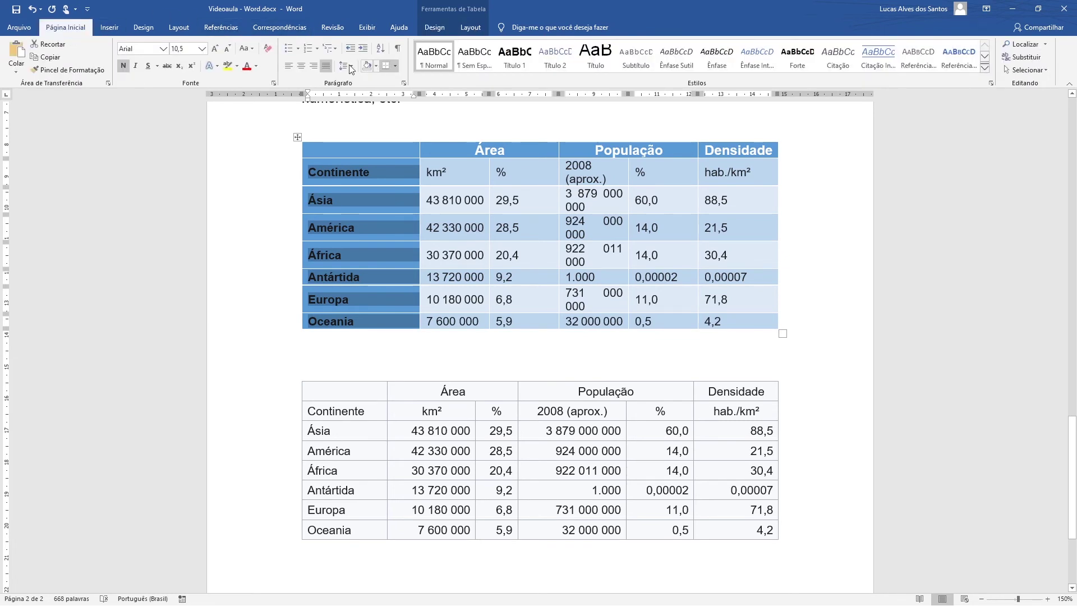
left_click(257, 67)
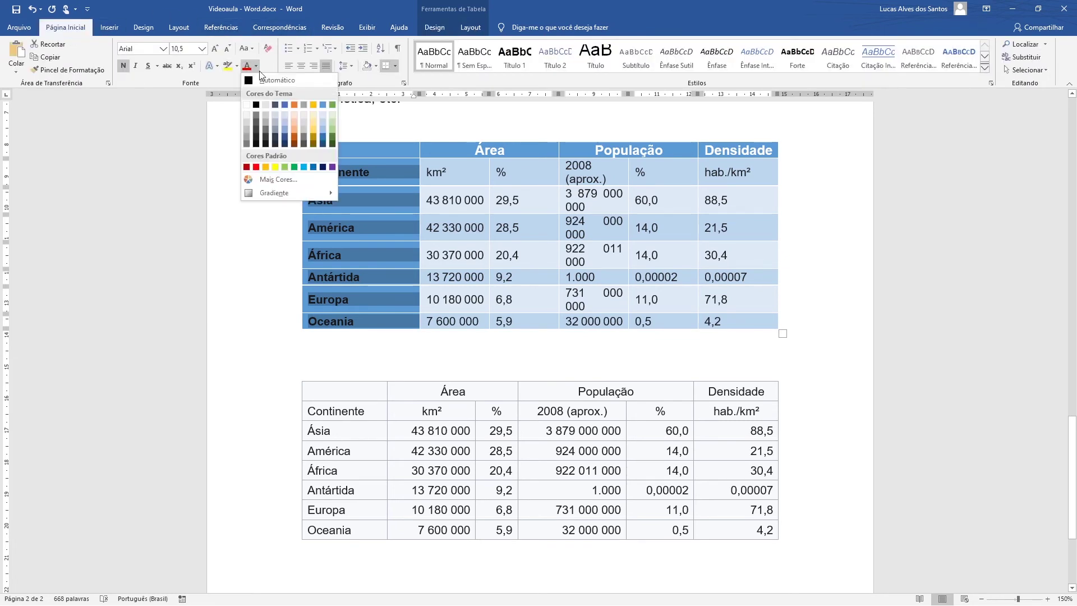
left_click(247, 105)
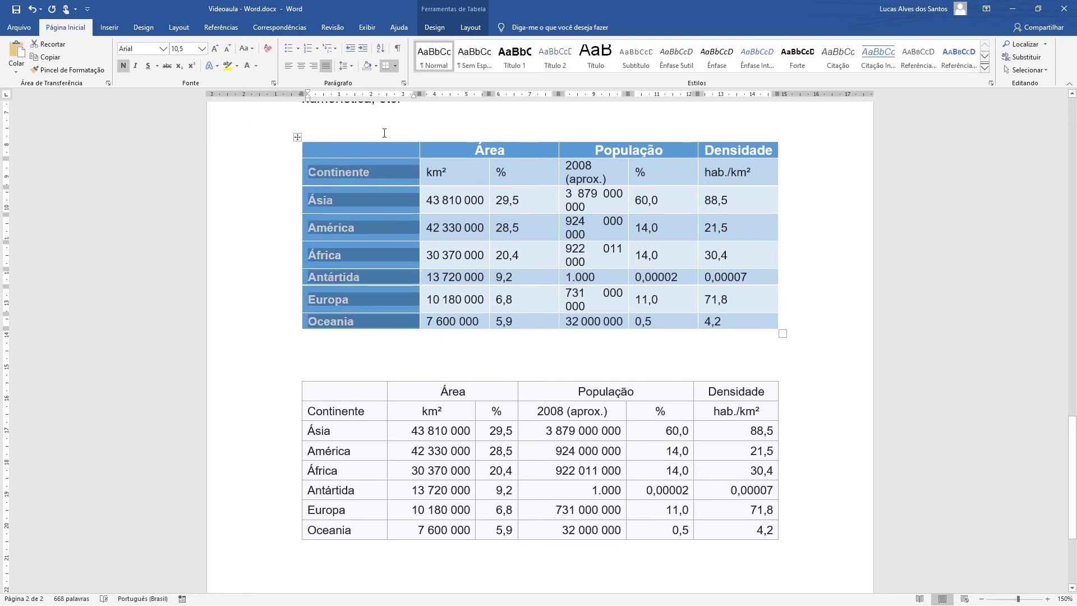
left_click(435, 157)
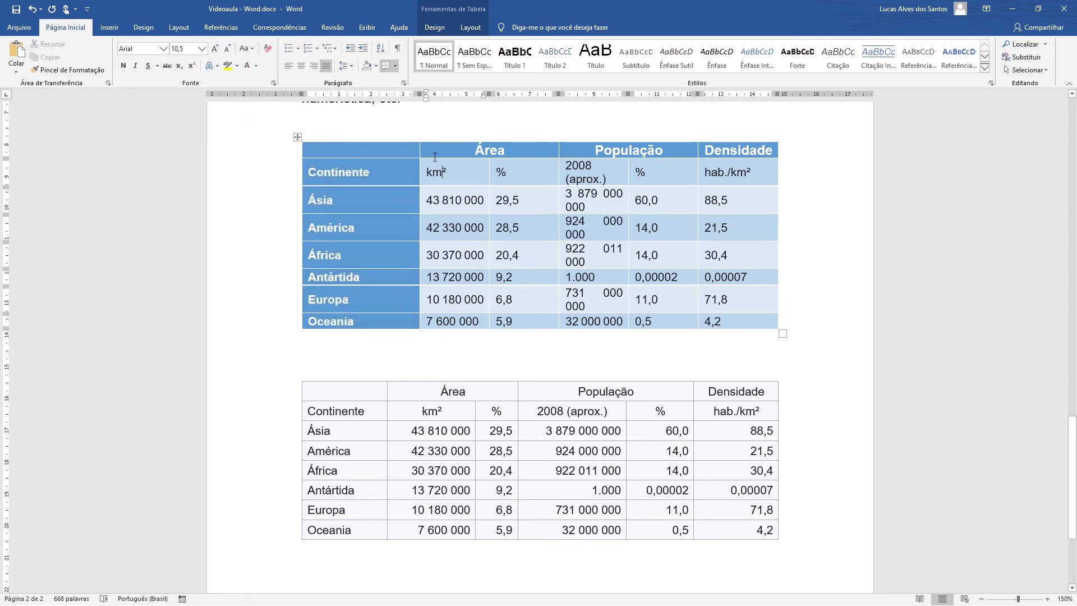
Set the font size of the blue table's first column, from Continente to Oceania, to 12.
left_click(478, 24)
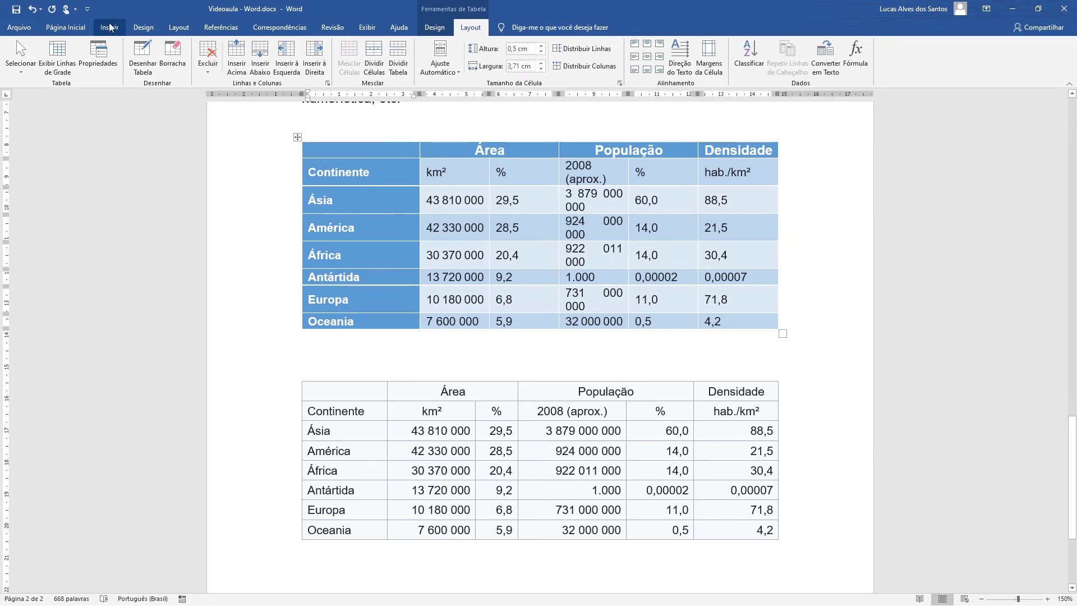
left_click(66, 27)
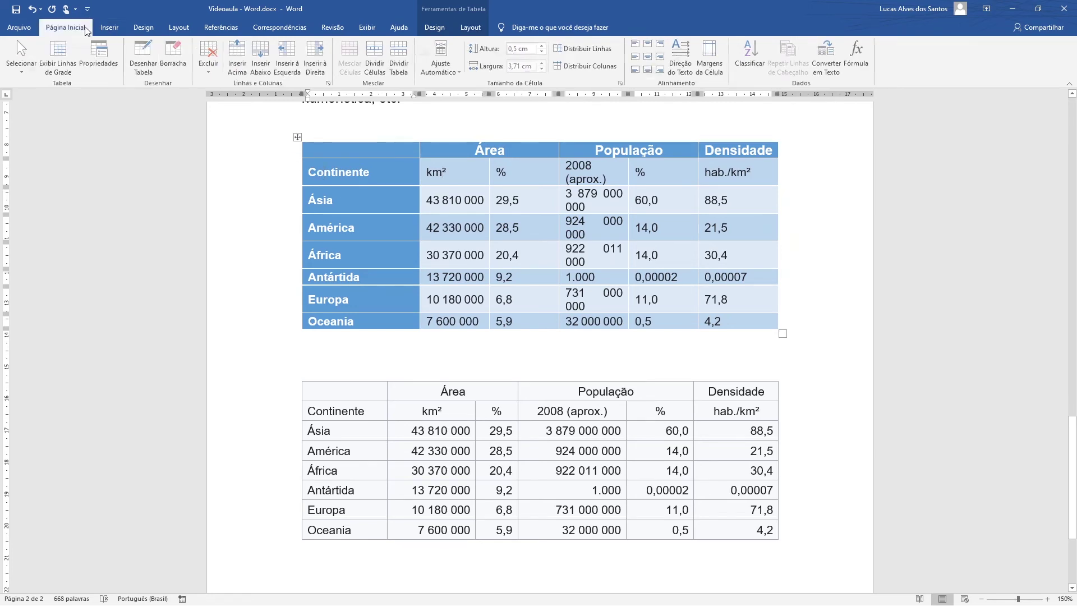
left_click(478, 150)
scroll(490, 163, "down", 4, "ctrl")
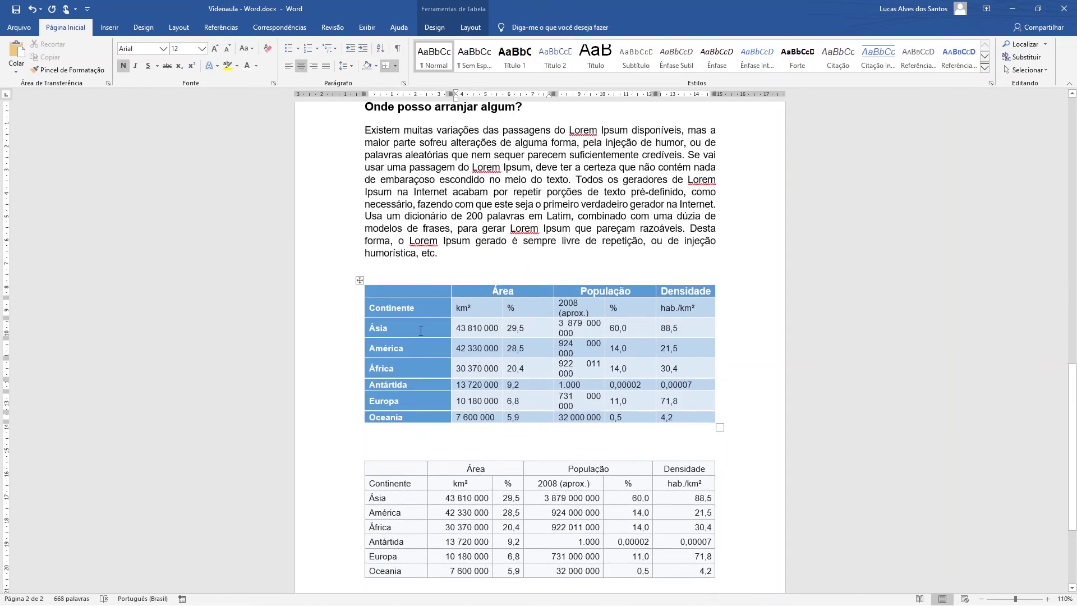
left_click_drag(424, 418, 375, 306)
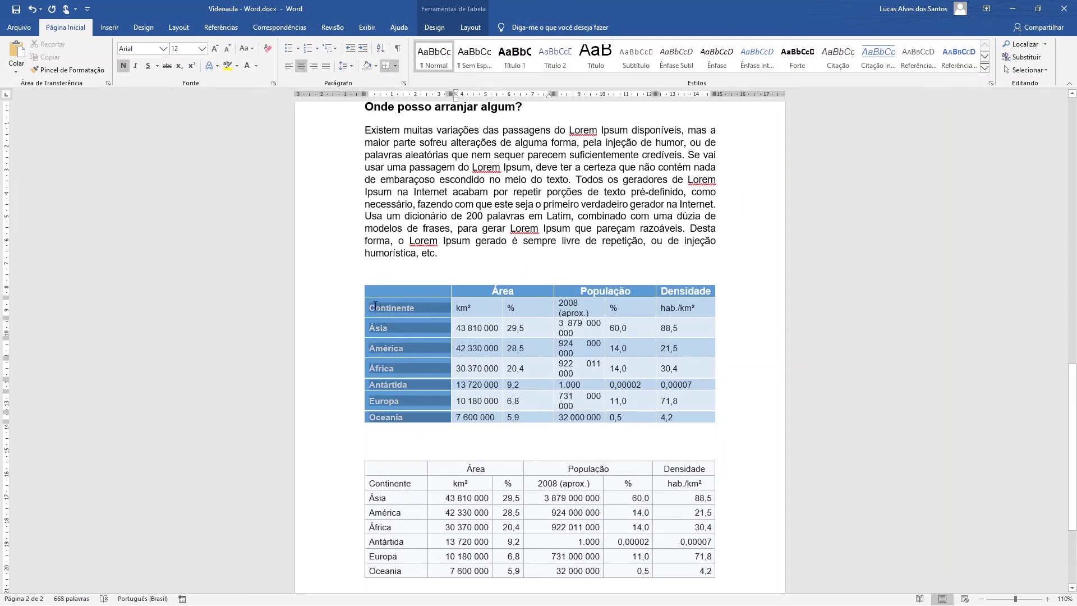
left_click(202, 49)
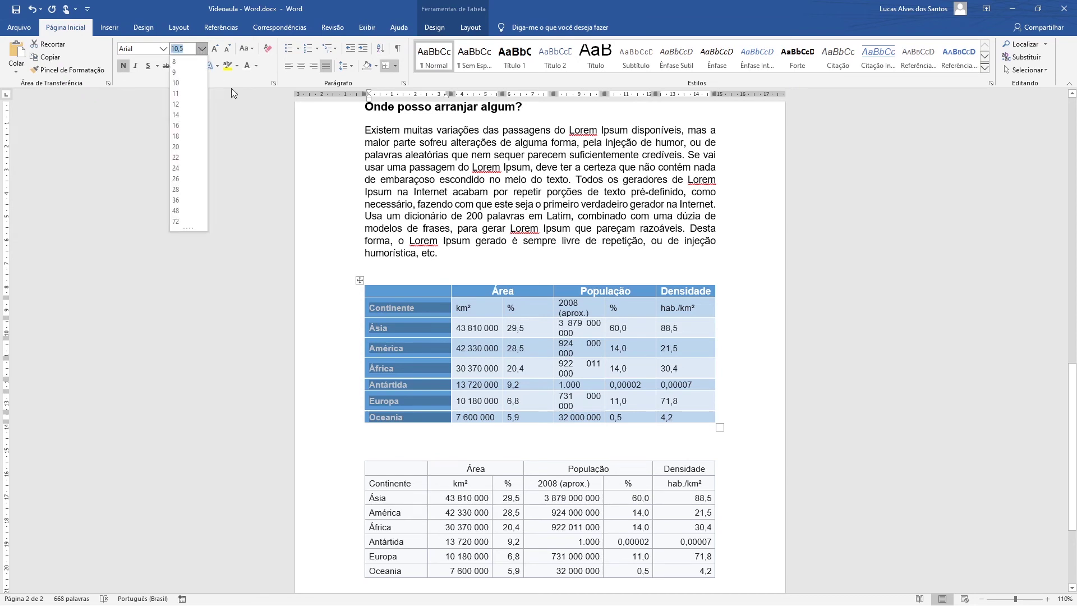
left_click(180, 104)
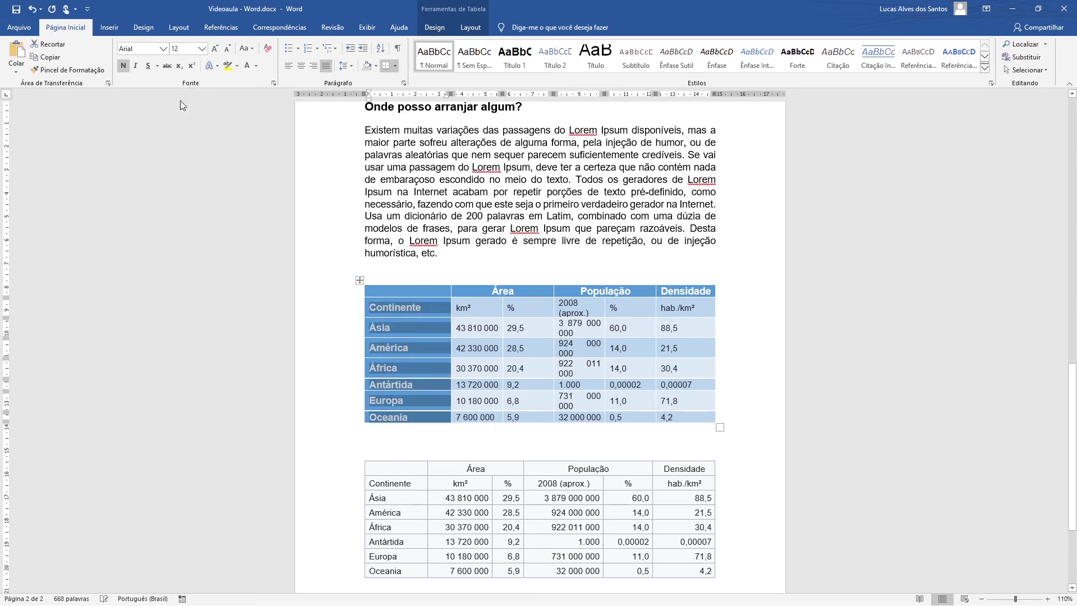
left_click(479, 306)
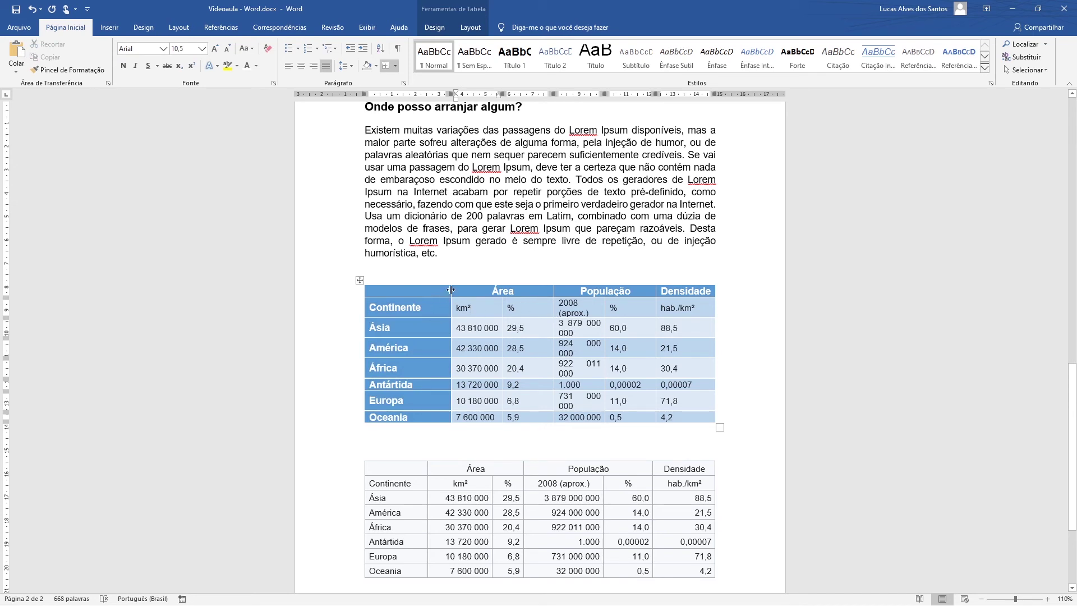
Narrow the blue table's Continente column and shift the Área column borders to widen the km² and 2008 (aprox.) columns.
left_click_drag(451, 290, 429, 290)
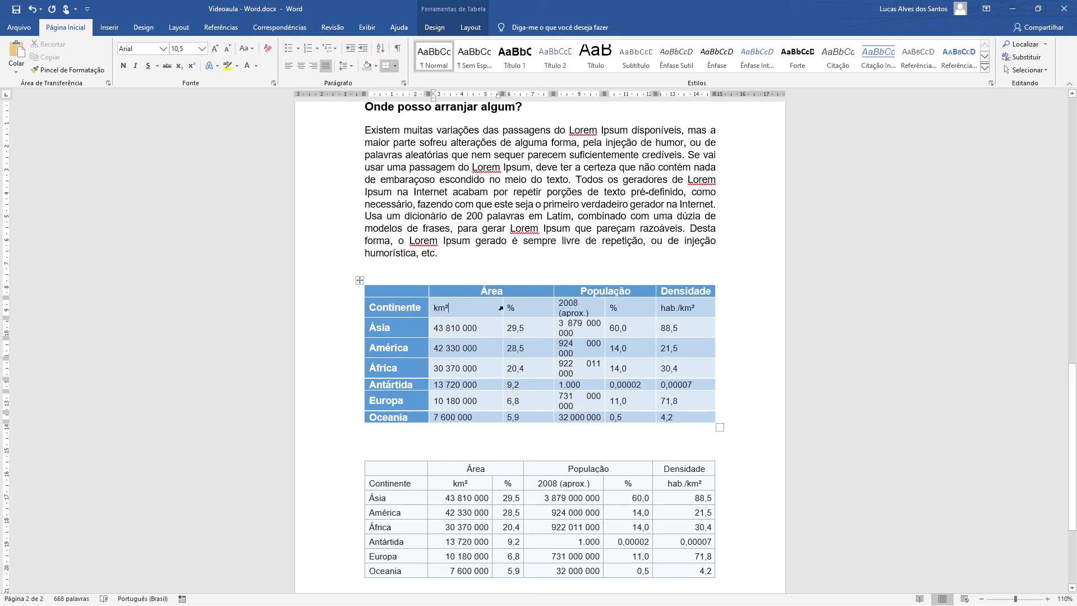
left_click_drag(502, 308, 488, 307)
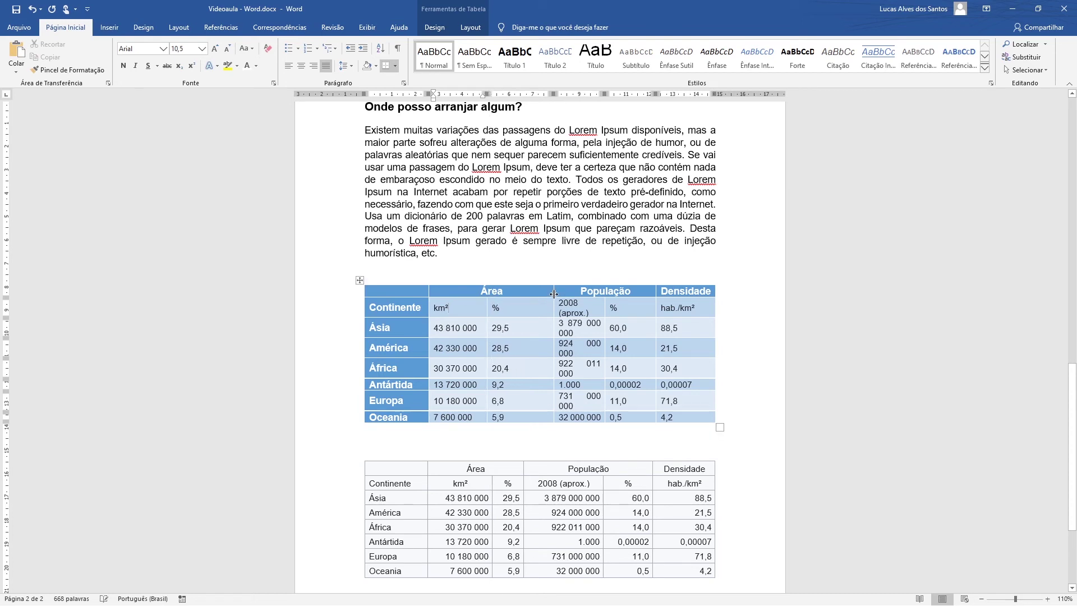
left_click_drag(554, 294, 540, 294)
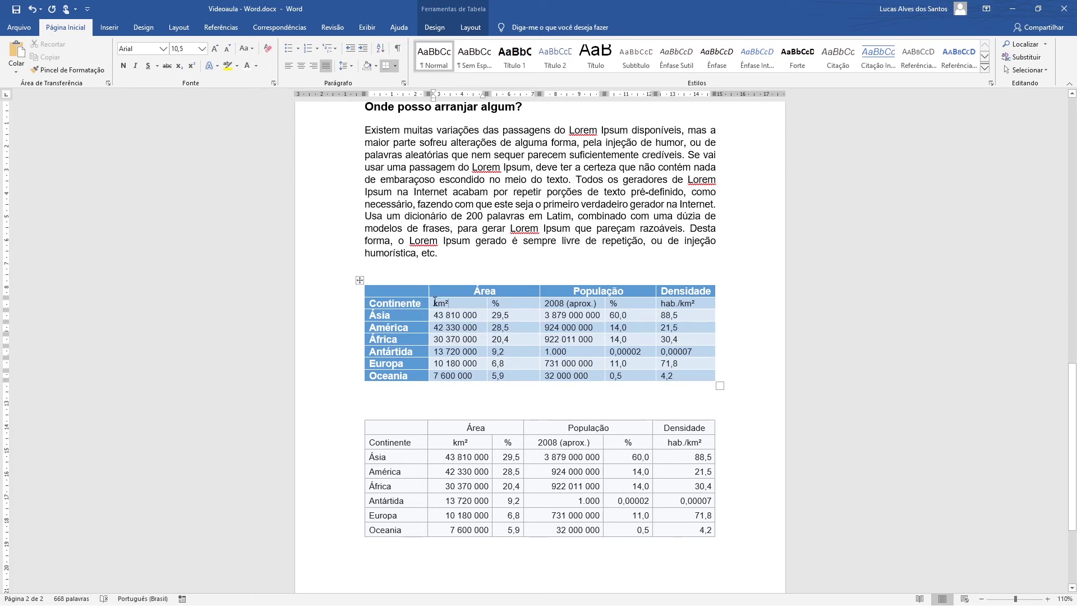
Centre the blue table's km², %, 2008 (aprox.) and hab./km² subheadings horizontally and vertically in their cells.
left_click_drag(435, 302, 701, 304)
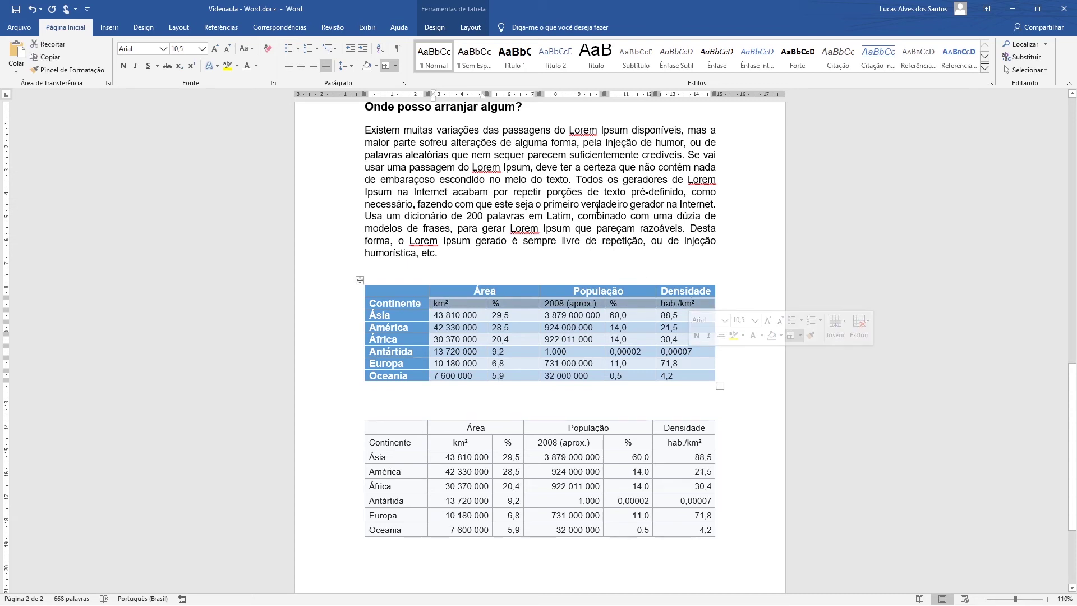
left_click(470, 27)
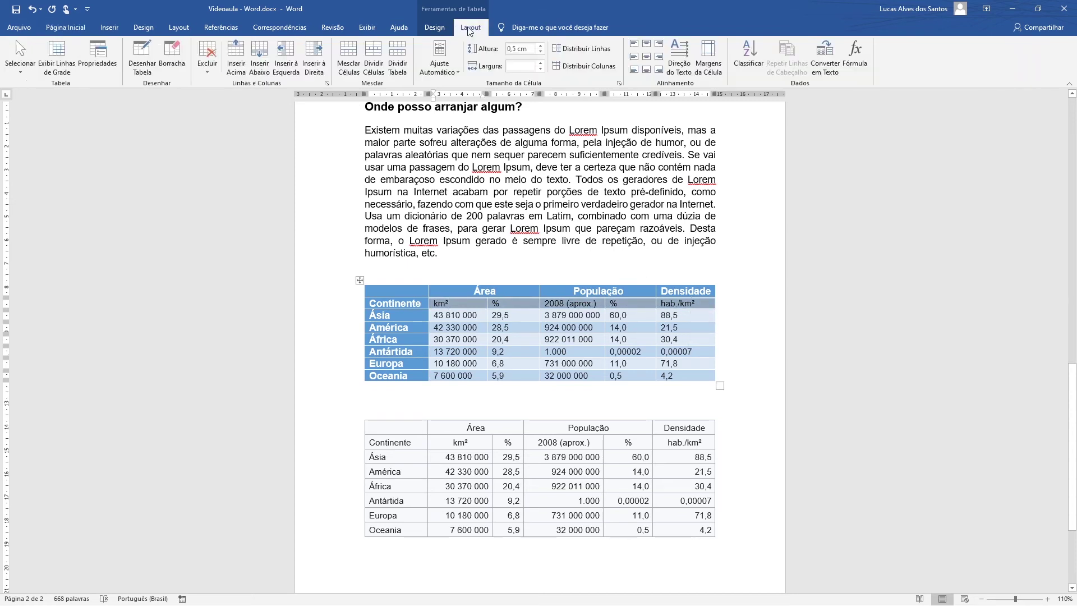
left_click(647, 58)
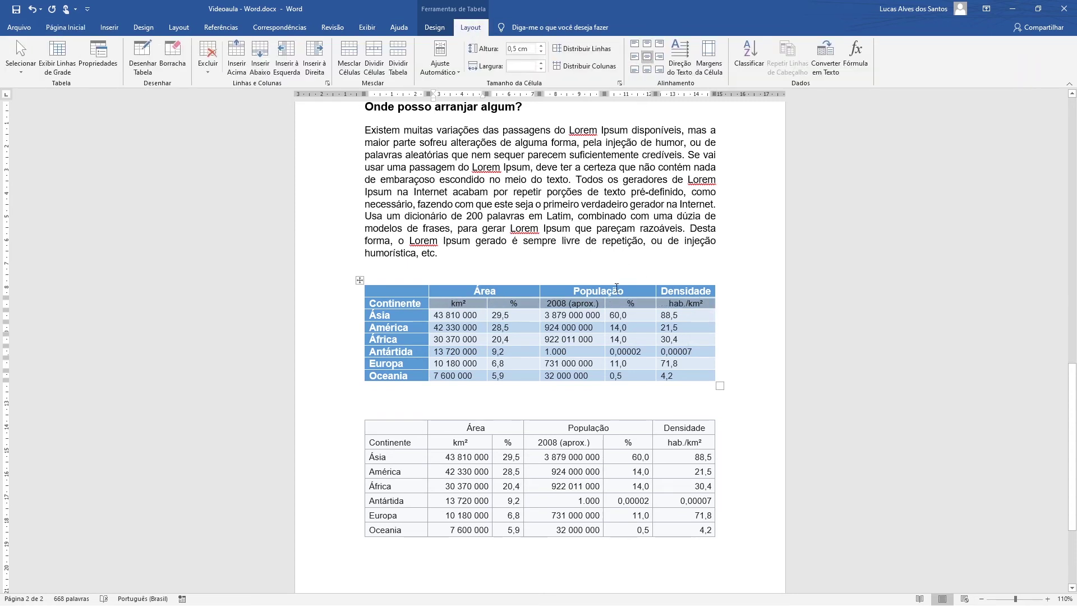
Right-align and vertically centre all Área, População and Densidade values in the blue table, from the Ásia row to Oceania.
scroll(616, 287, "up", 3, "ctrl")
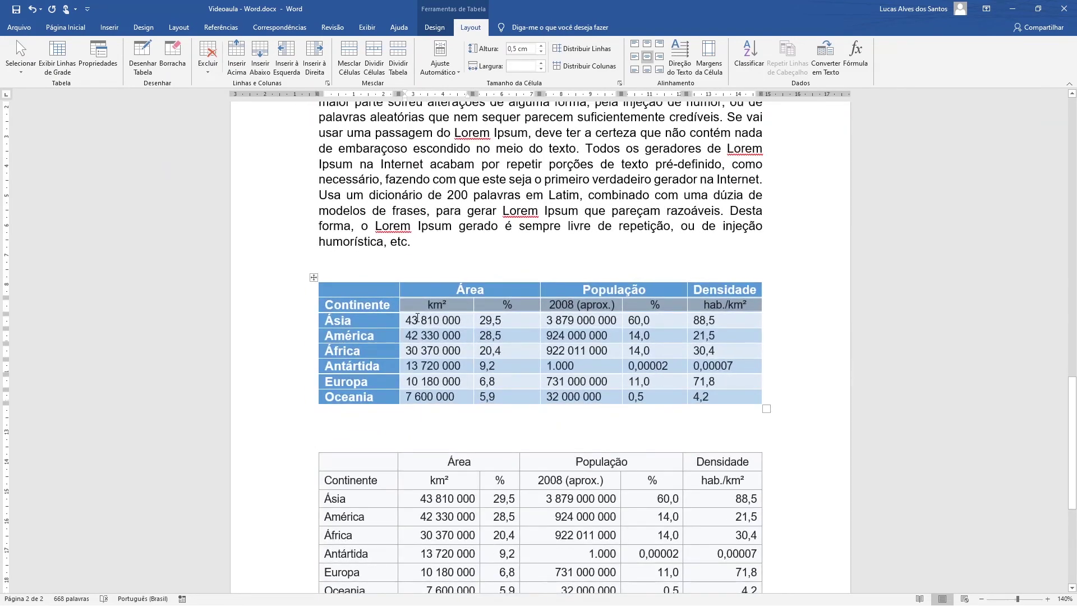
left_click(417, 319)
left_click_drag(403, 319, 504, 396)
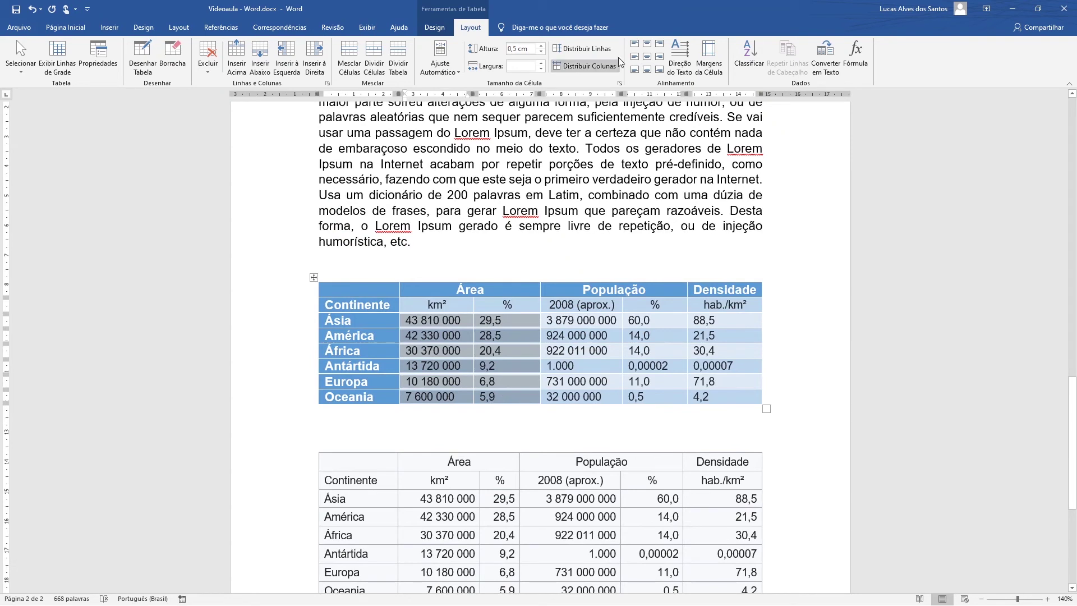
left_click(660, 57)
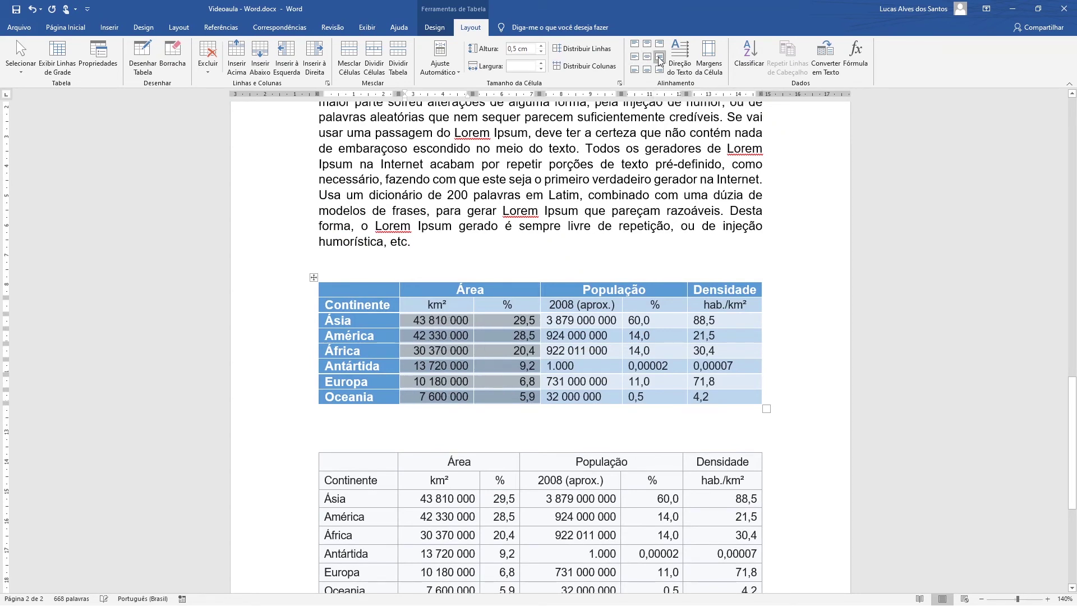
left_click(564, 350)
left_click_drag(548, 320, 701, 396)
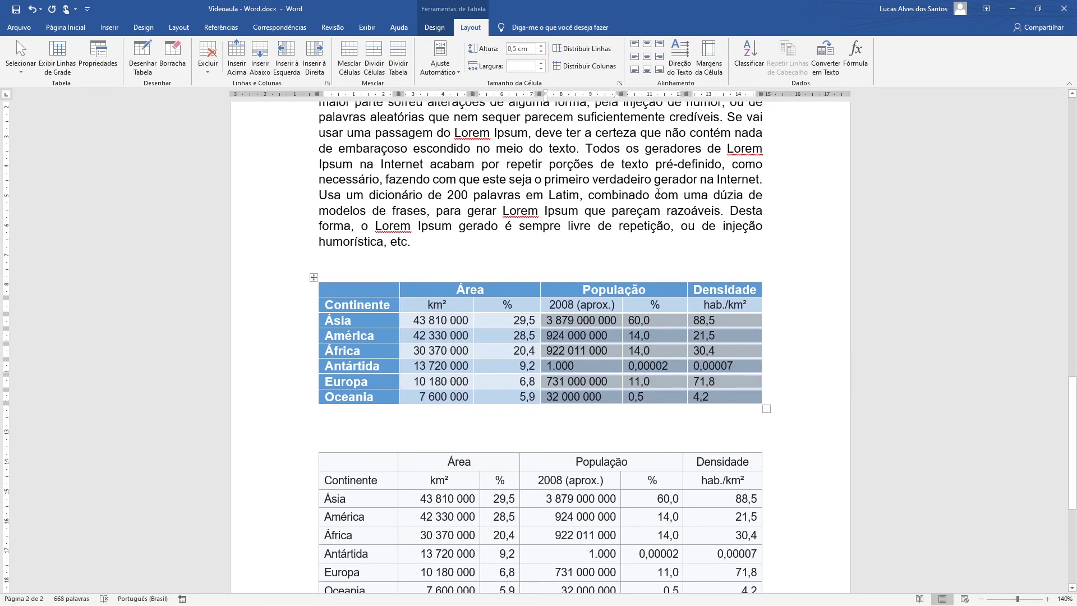
left_click(657, 59)
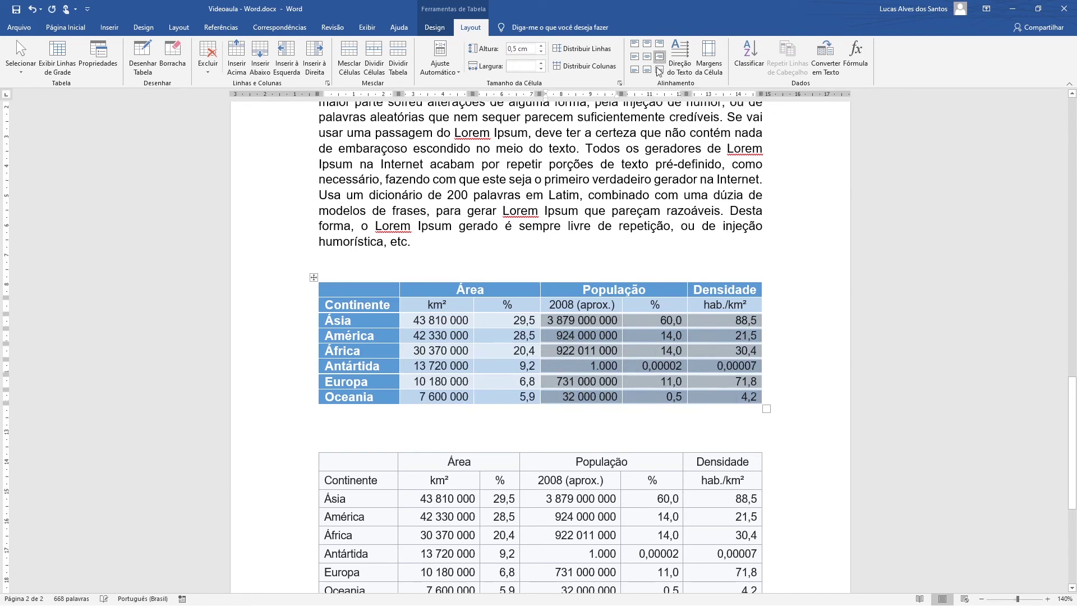
Increase the default top and bottom cell margins for the whole blue table.
left_click(594, 322)
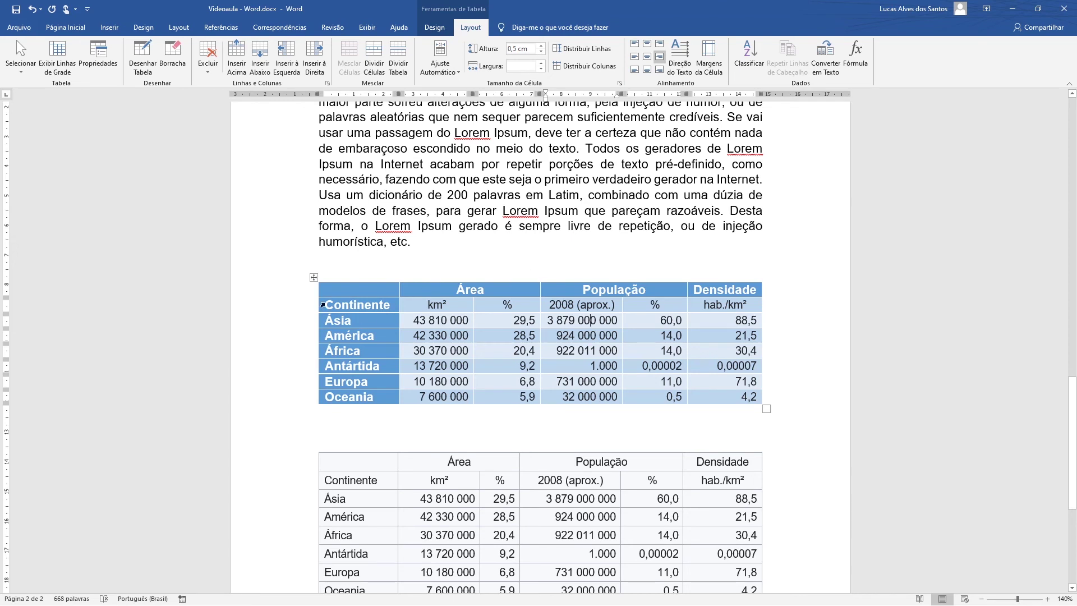
left_click_drag(337, 306, 752, 396)
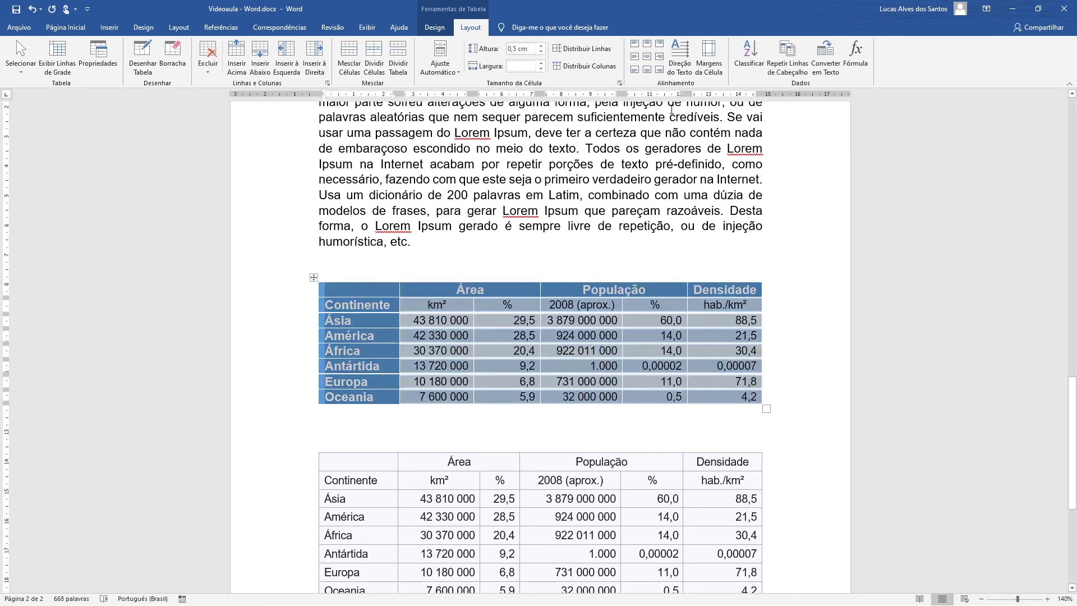
left_click(714, 75)
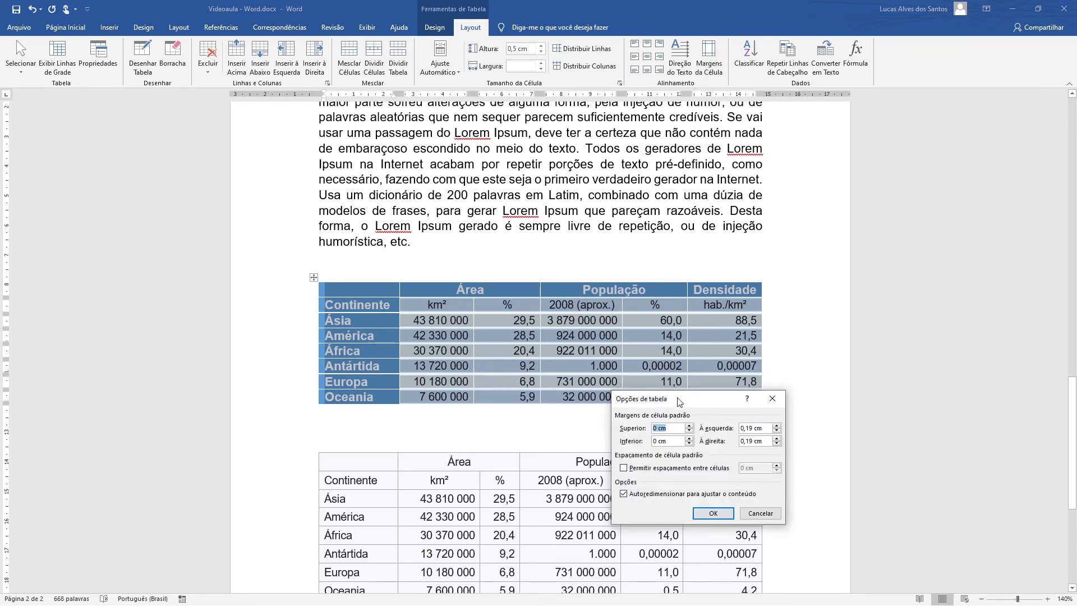
left_click_drag(679, 401, 158, 180)
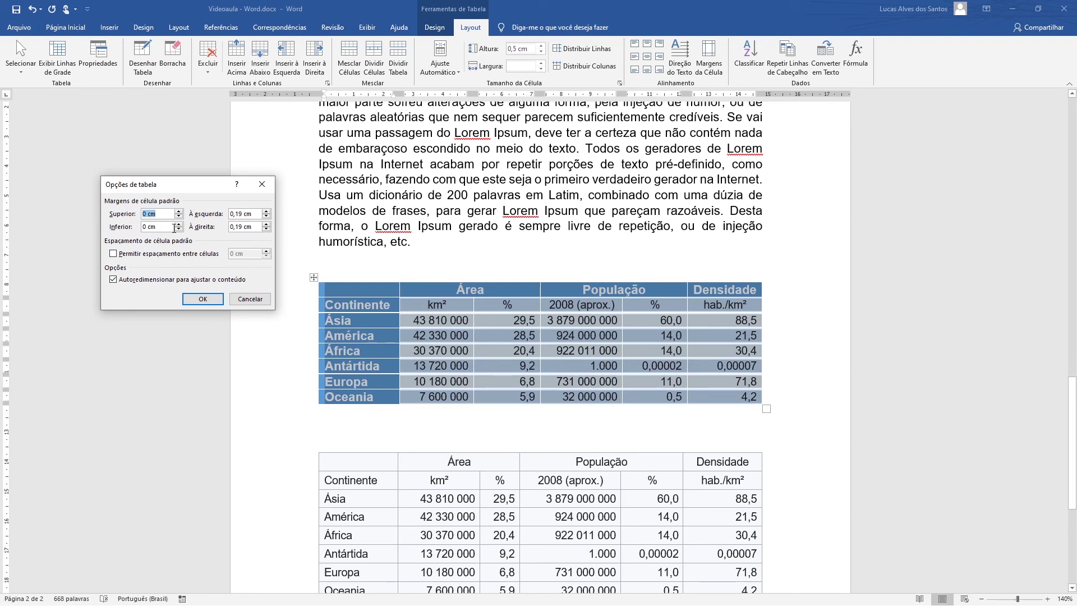
left_click(168, 230)
left_click_drag(160, 187, 189, 204)
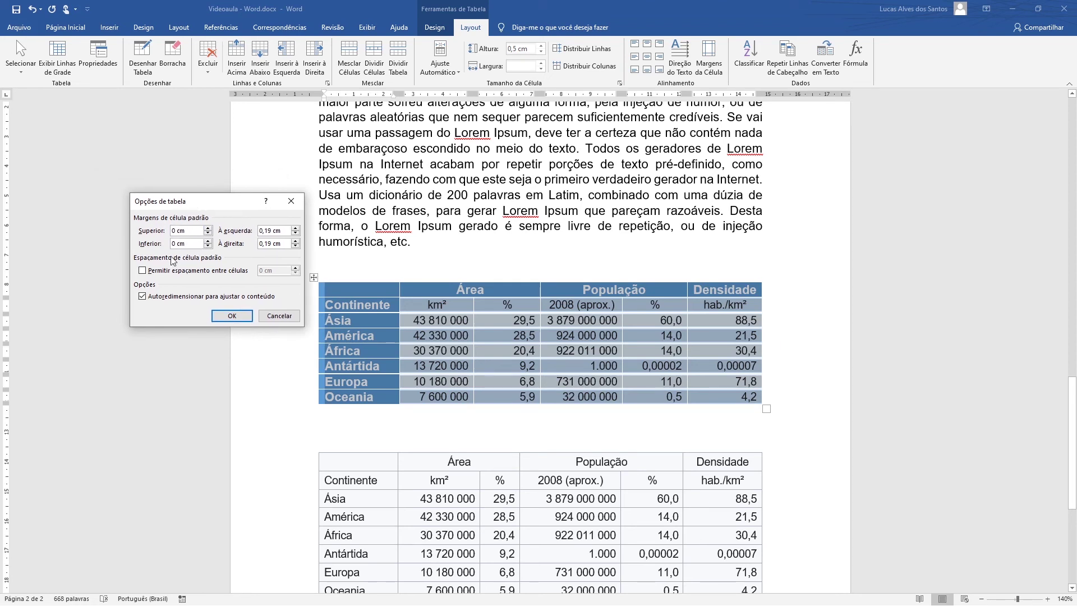
left_click(208, 229)
left_click(208, 241)
left_click(207, 228)
left_click(208, 242)
left_click(215, 317)
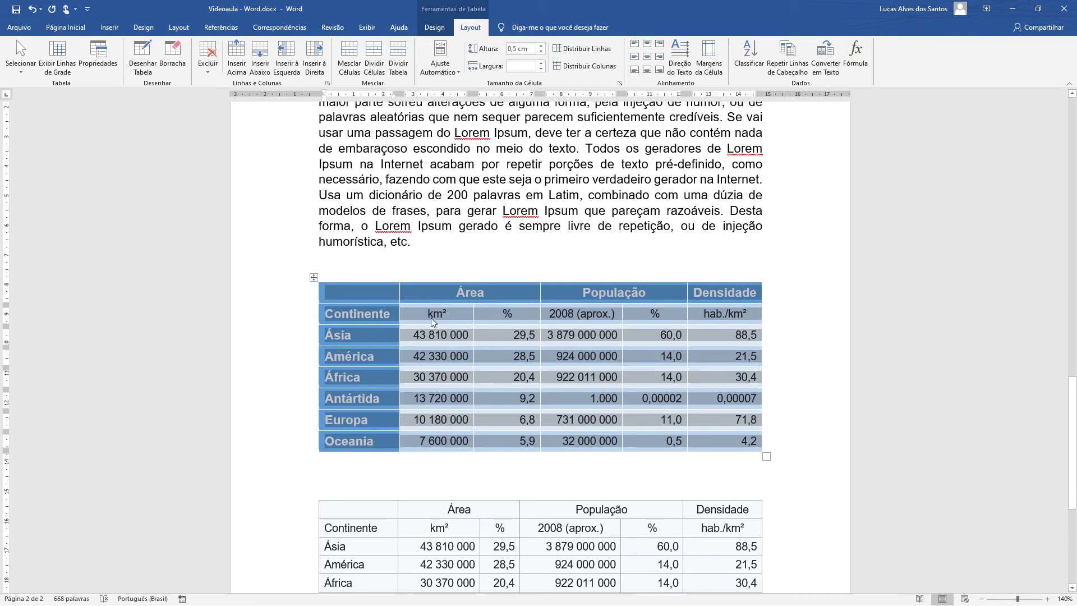
left_click(430, 317)
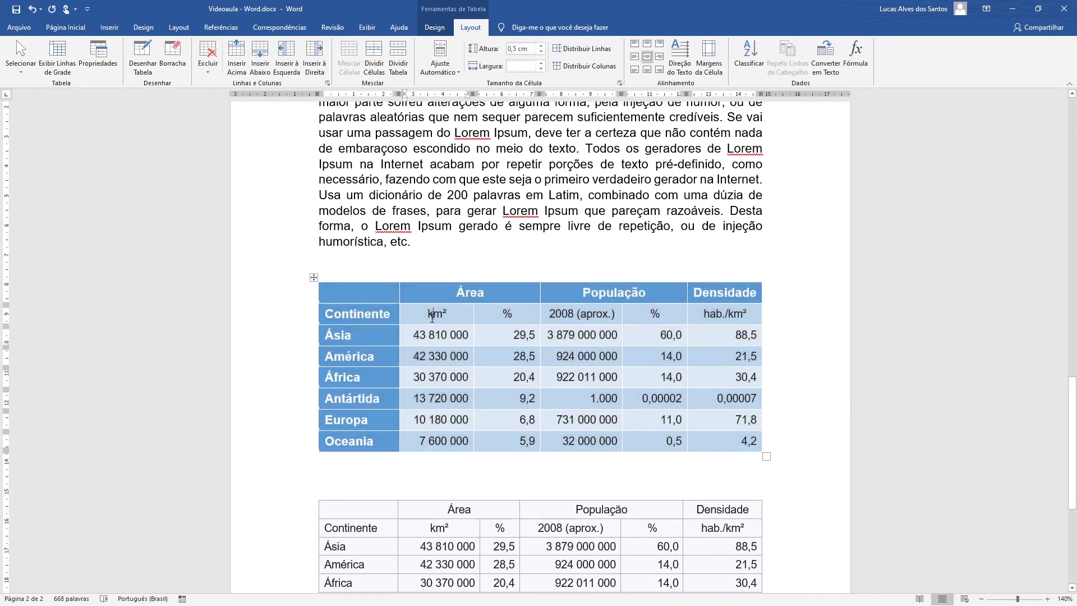
left_click(477, 290)
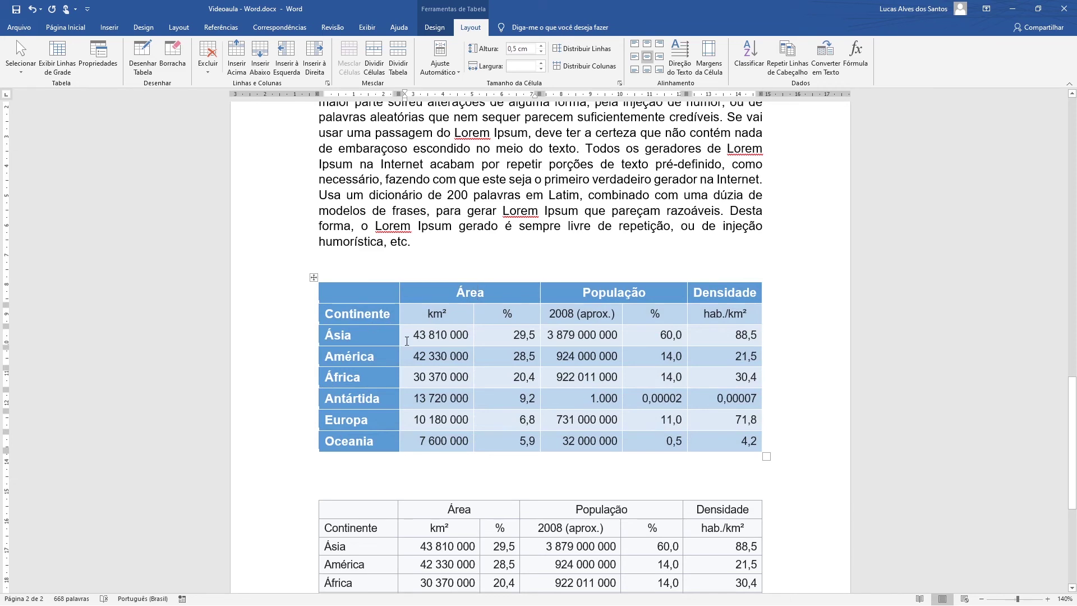
scroll(406, 340, "down", 3)
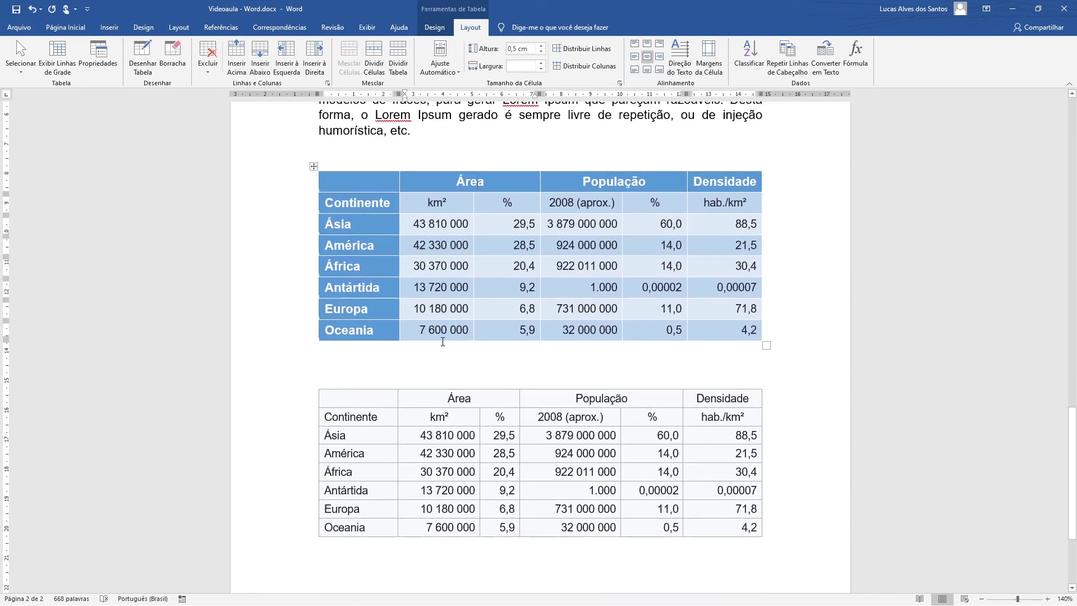
scroll(464, 299, "up", 2)
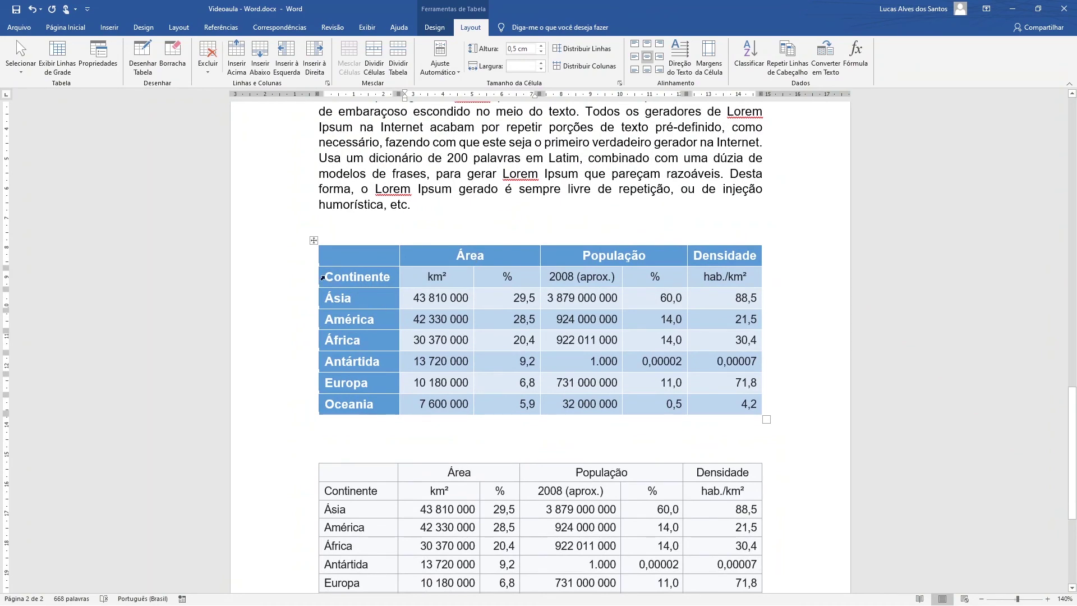
left_click_drag(322, 277, 688, 401)
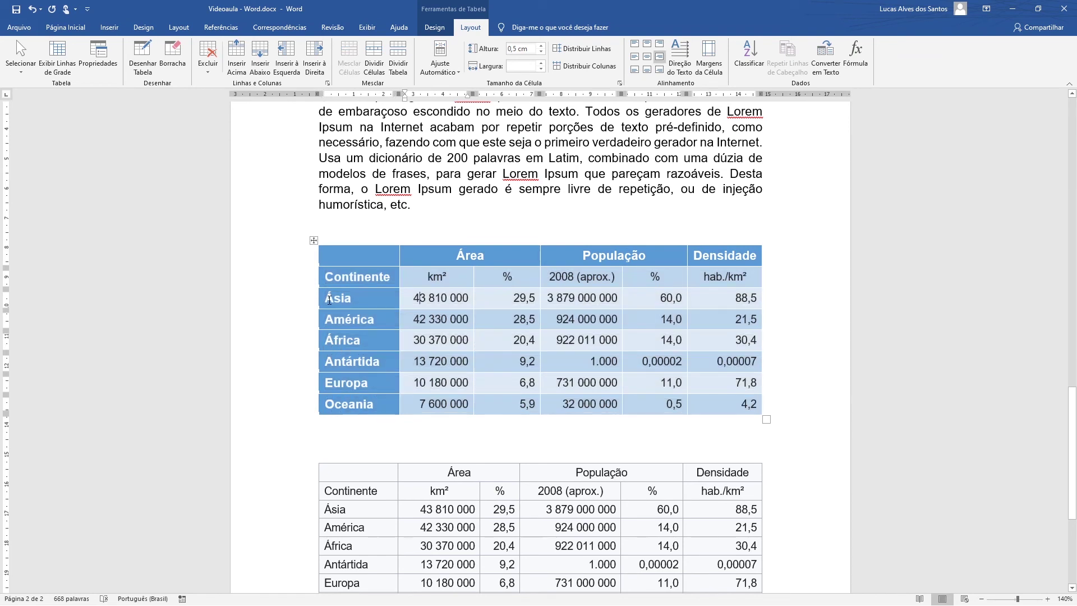
left_click_drag(326, 298, 717, 411)
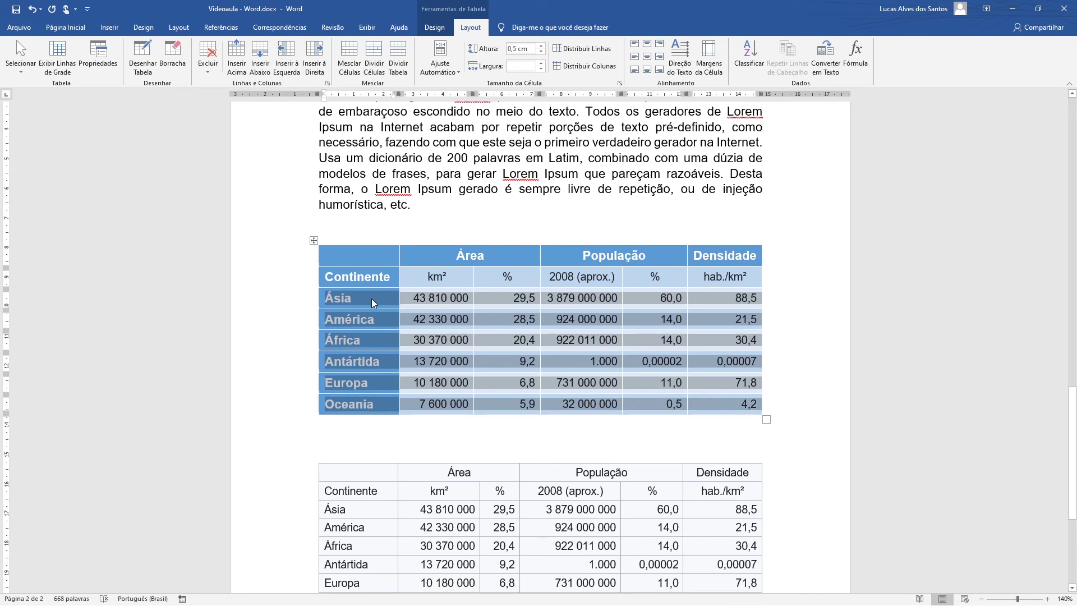
left_click(434, 305)
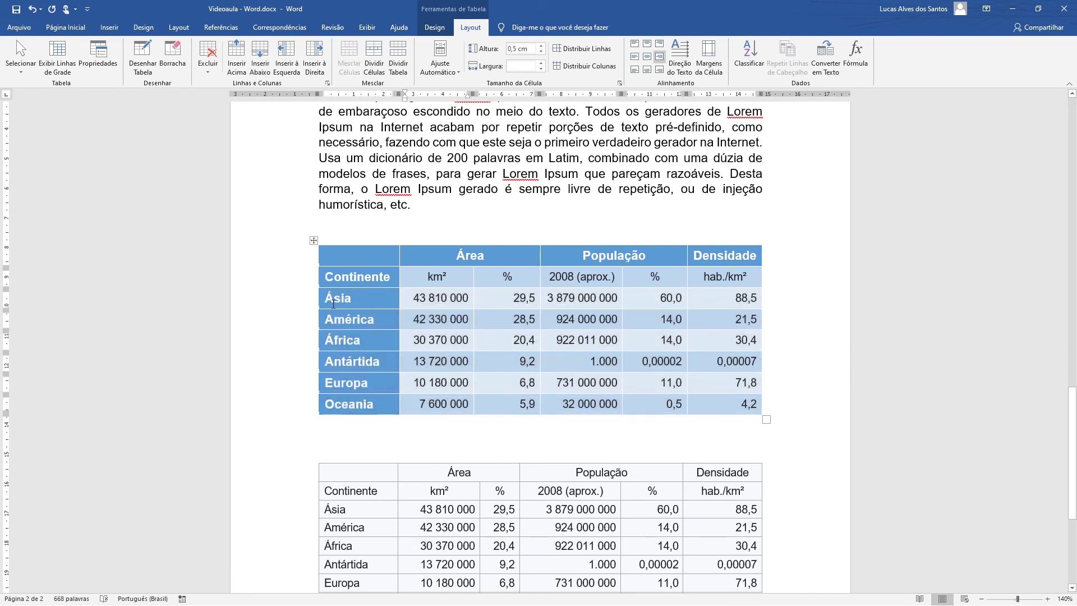
left_click_drag(325, 301, 352, 300)
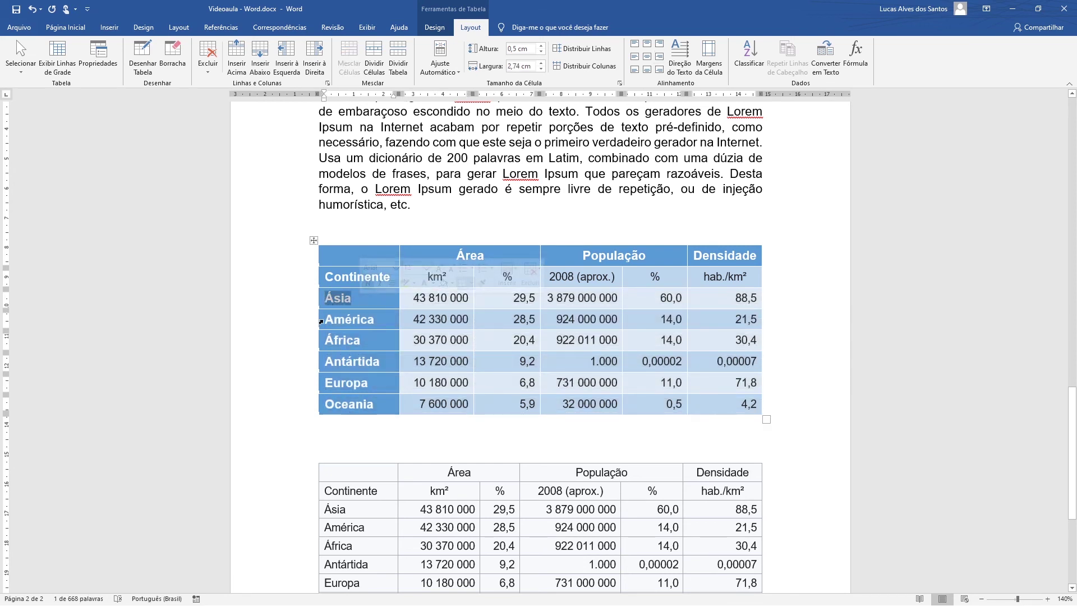
left_click(358, 333)
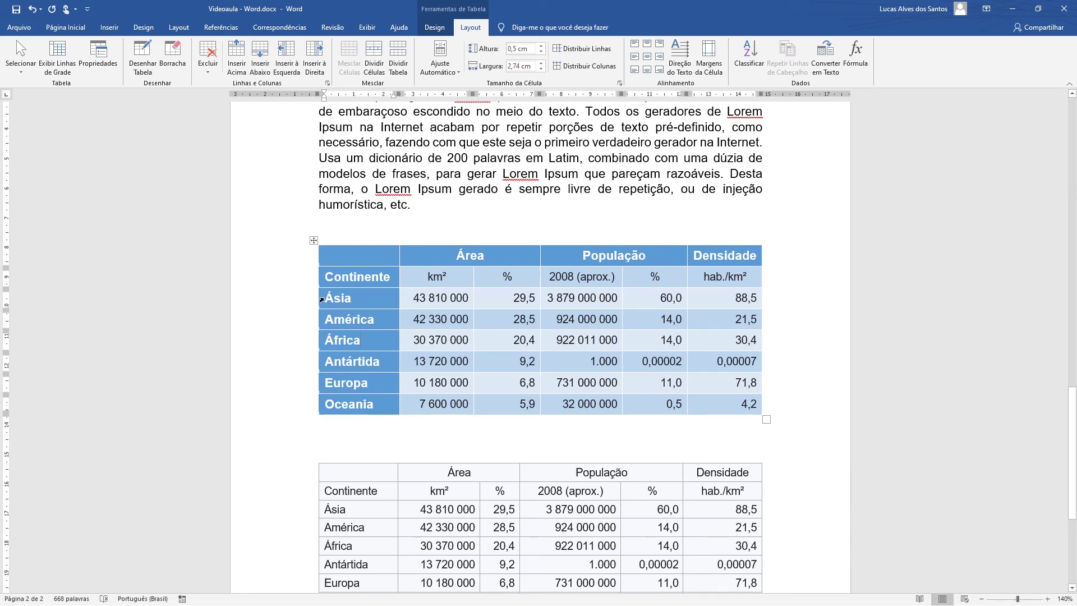
left_click_drag(322, 299, 726, 405)
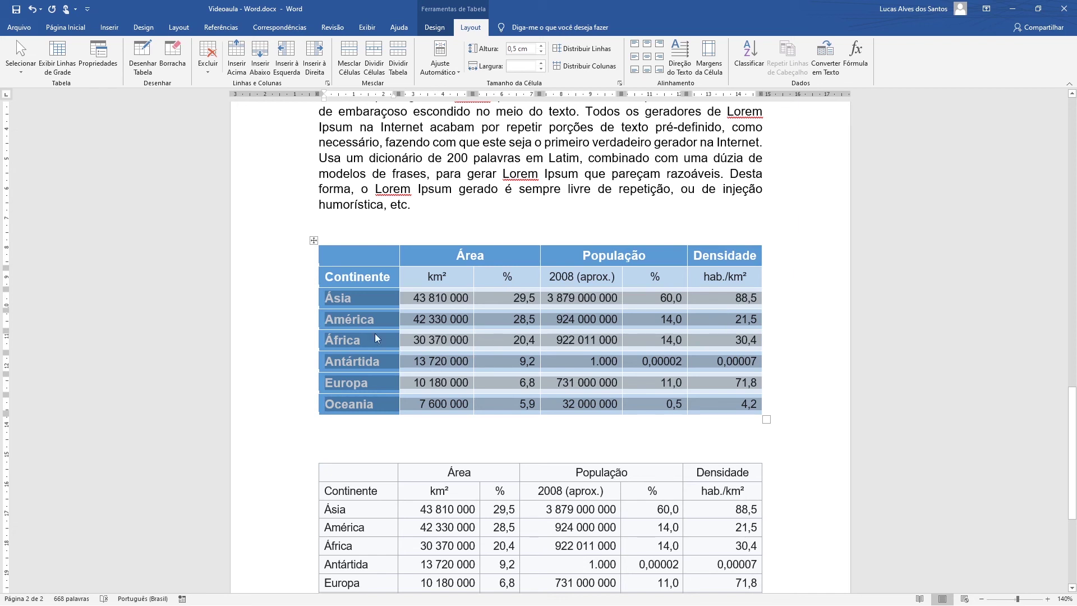
left_click(331, 298)
Sort the blue table's rows from Ásia to Oceania by Coluna 6, as type Número, in descending order.
left_click_drag(331, 298, 727, 399)
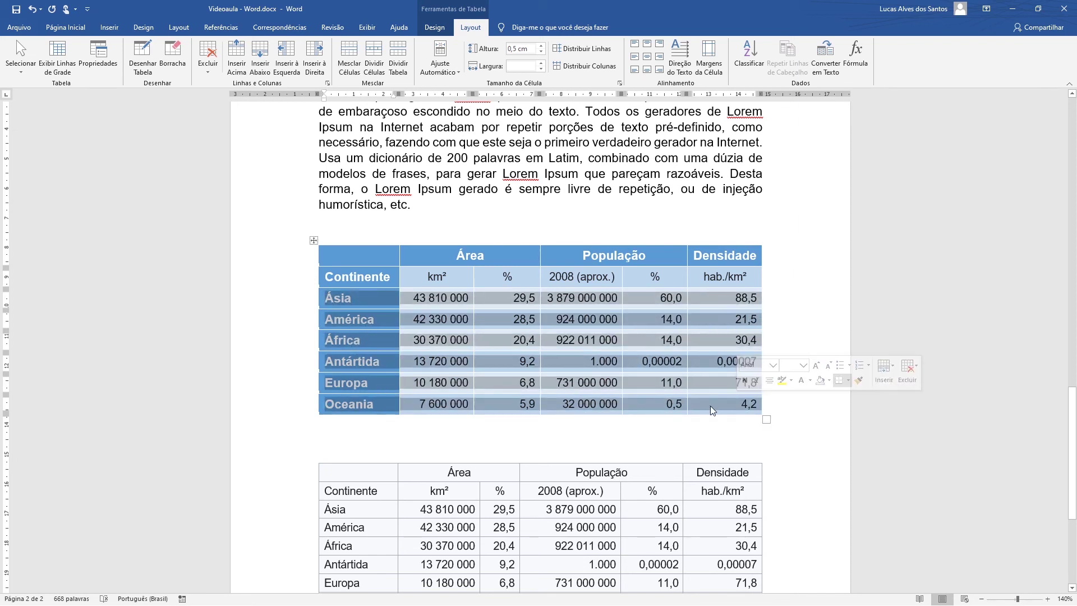
left_click(748, 61)
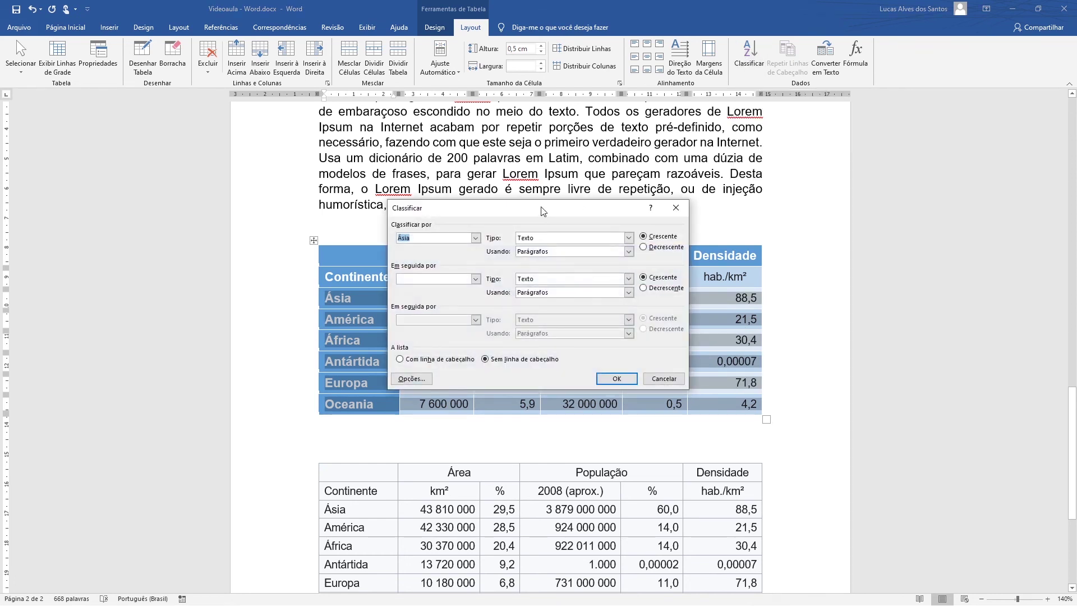
left_click_drag(552, 211, 249, 140)
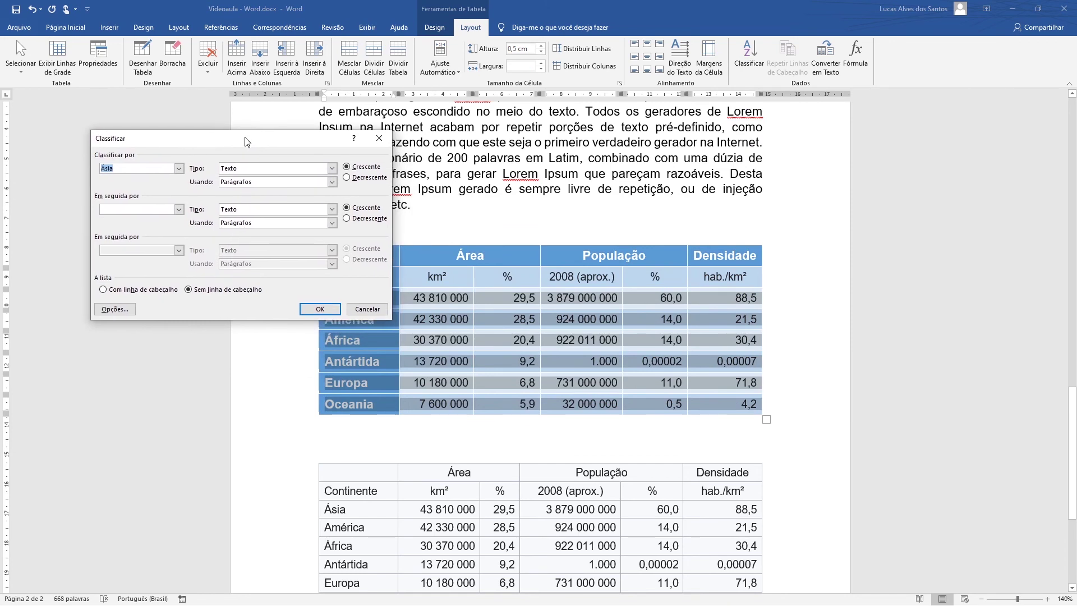
left_click(182, 170)
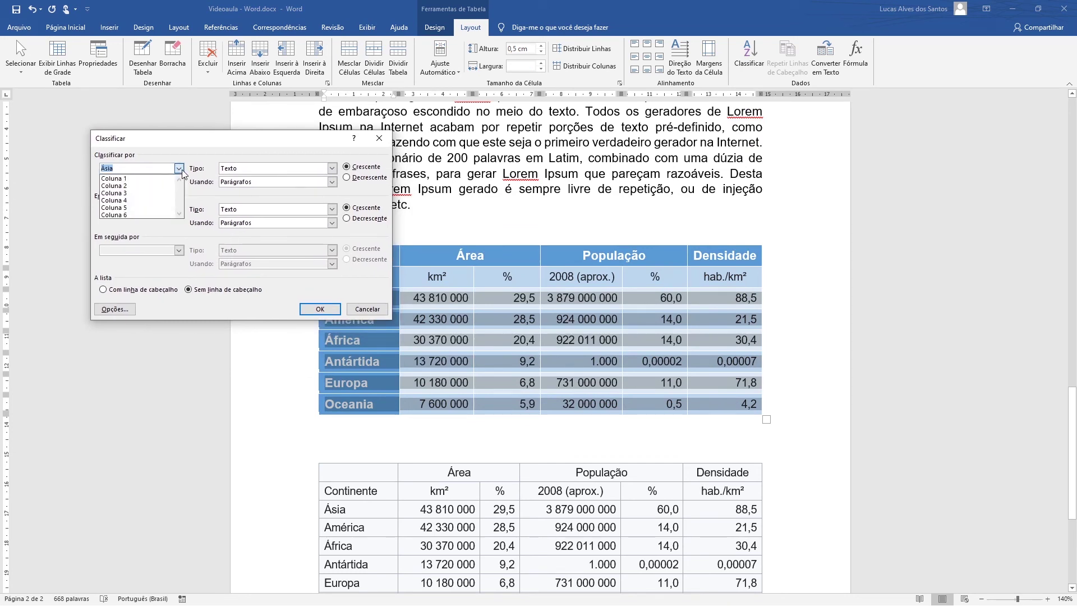
left_click(162, 215)
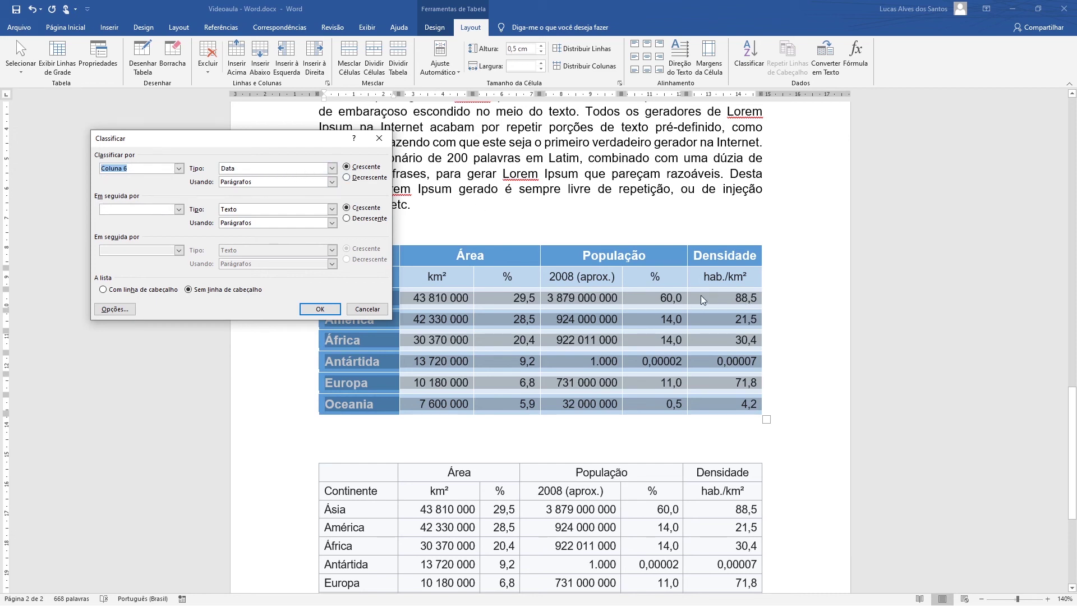
left_click(332, 168)
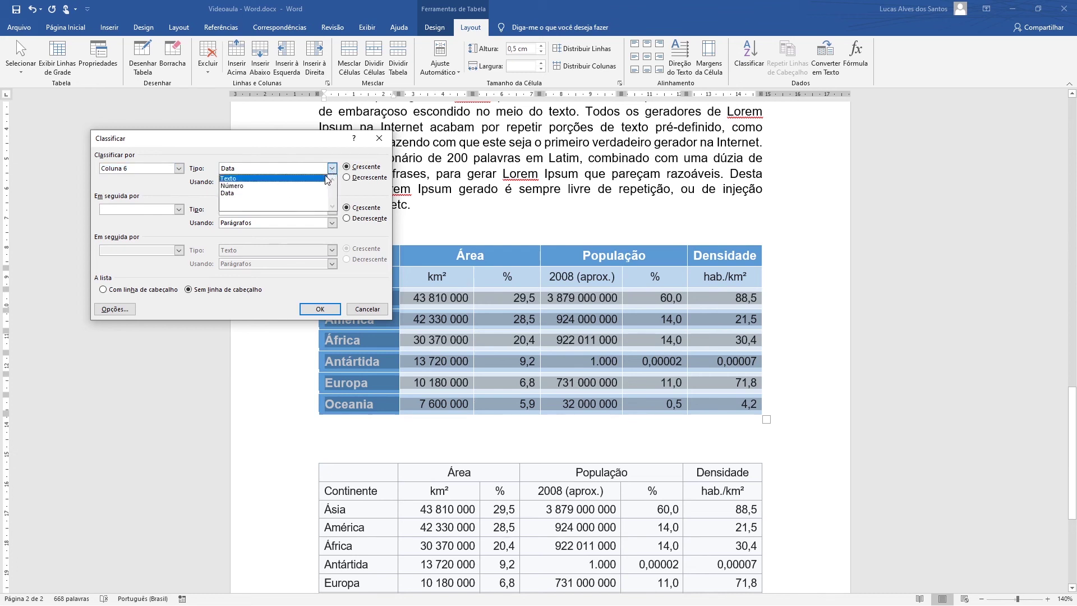
left_click(288, 186)
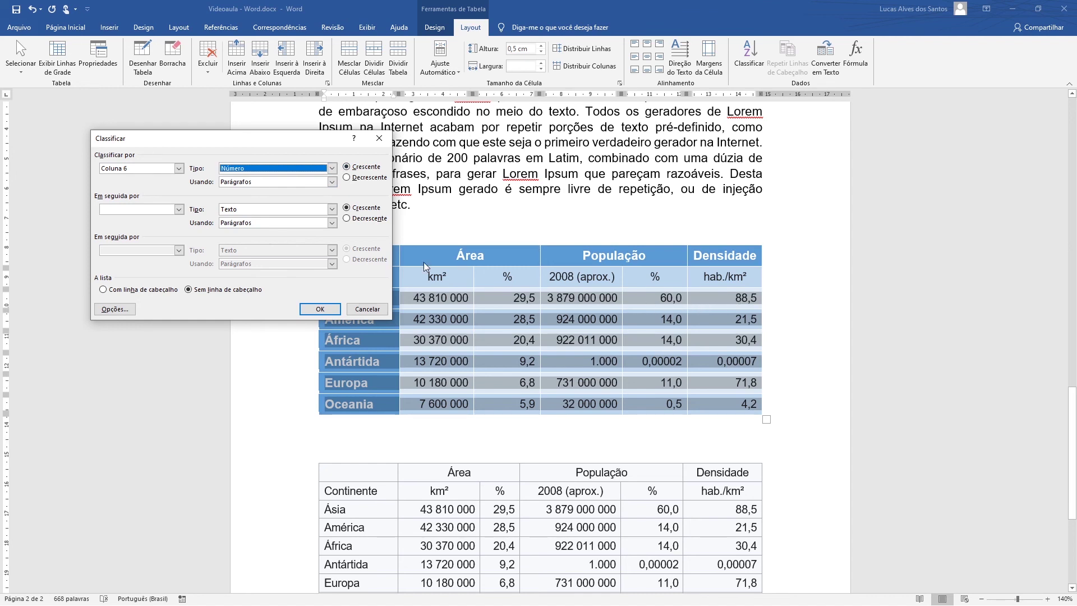
left_click(332, 169)
left_click(332, 168)
left_click(369, 178)
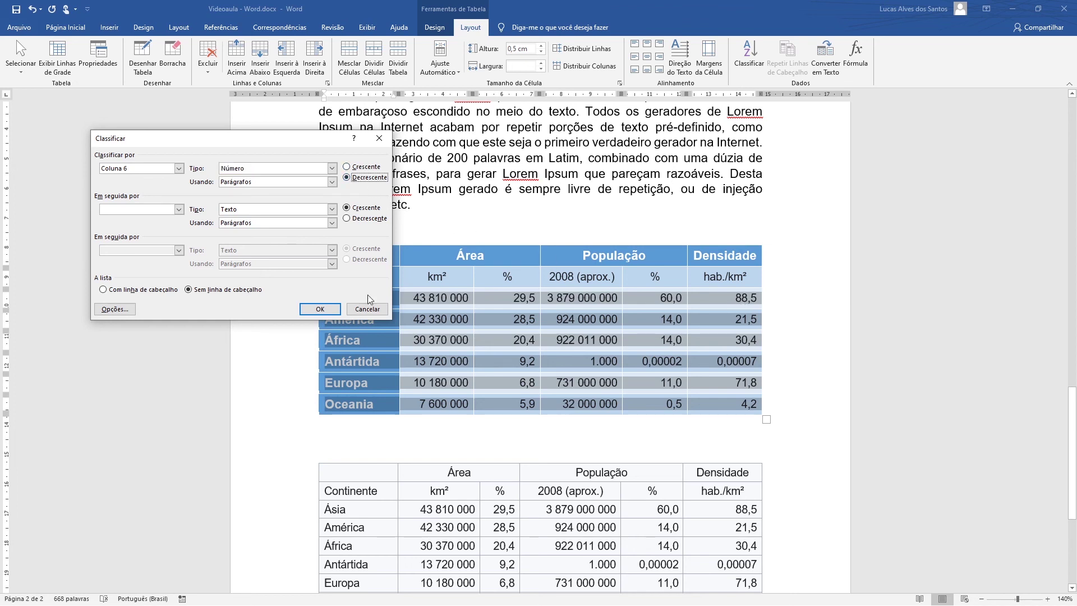
left_click(332, 310)
left_click(728, 307)
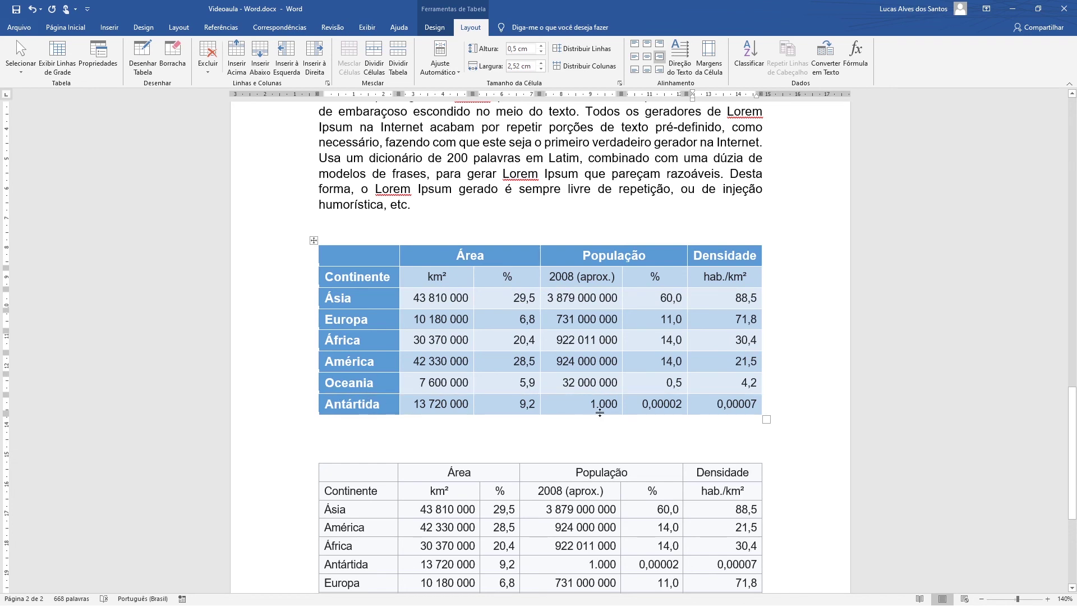
Delete the unstyled reference table below the blue table.
scroll(501, 421, "down", 1)
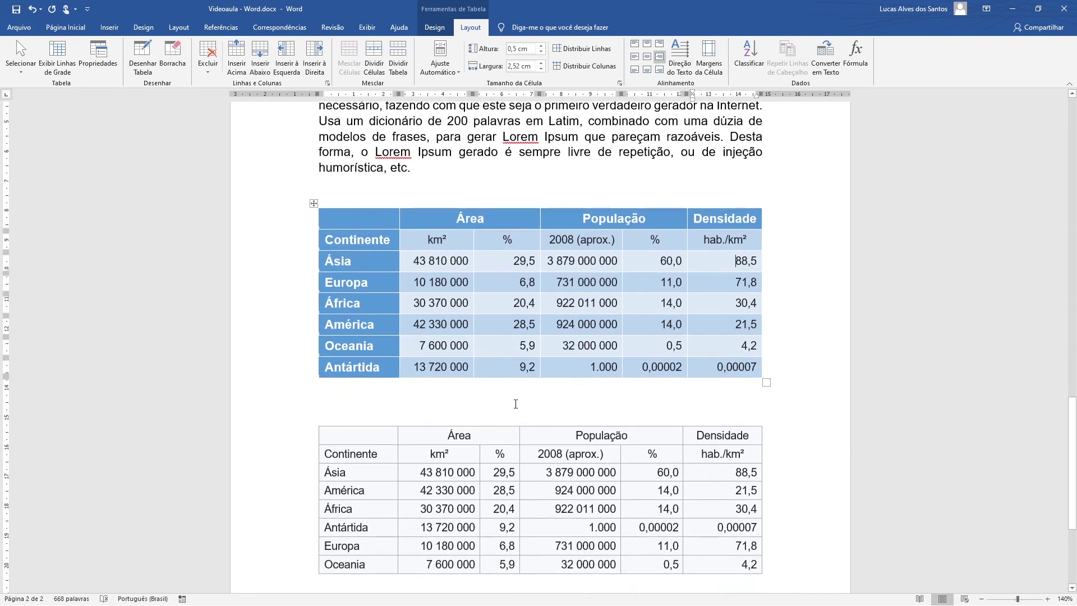
left_click(401, 393)
left_click(324, 435)
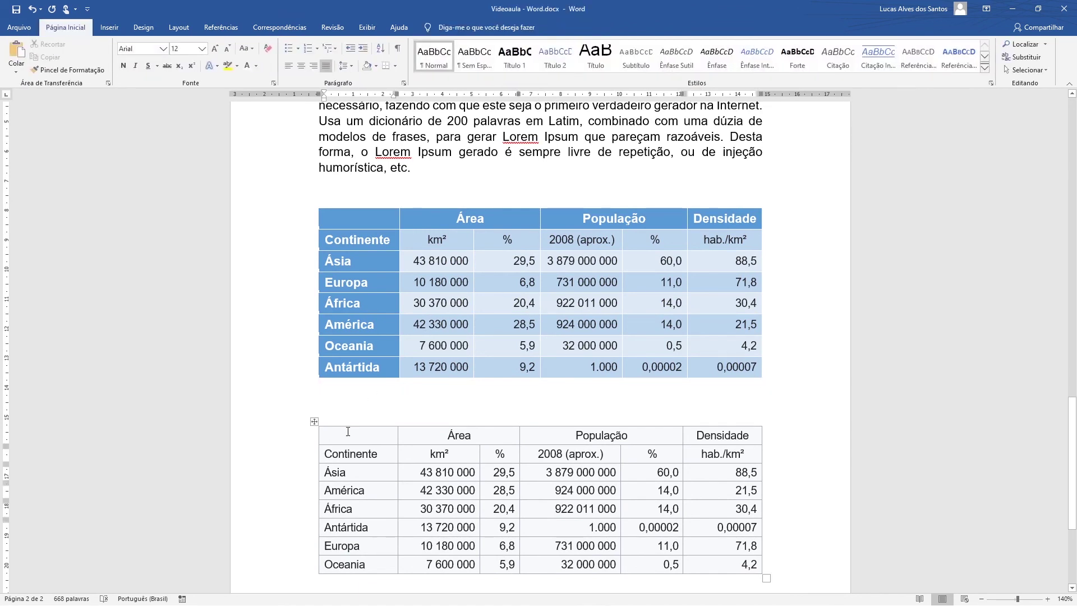
left_click(314, 422)
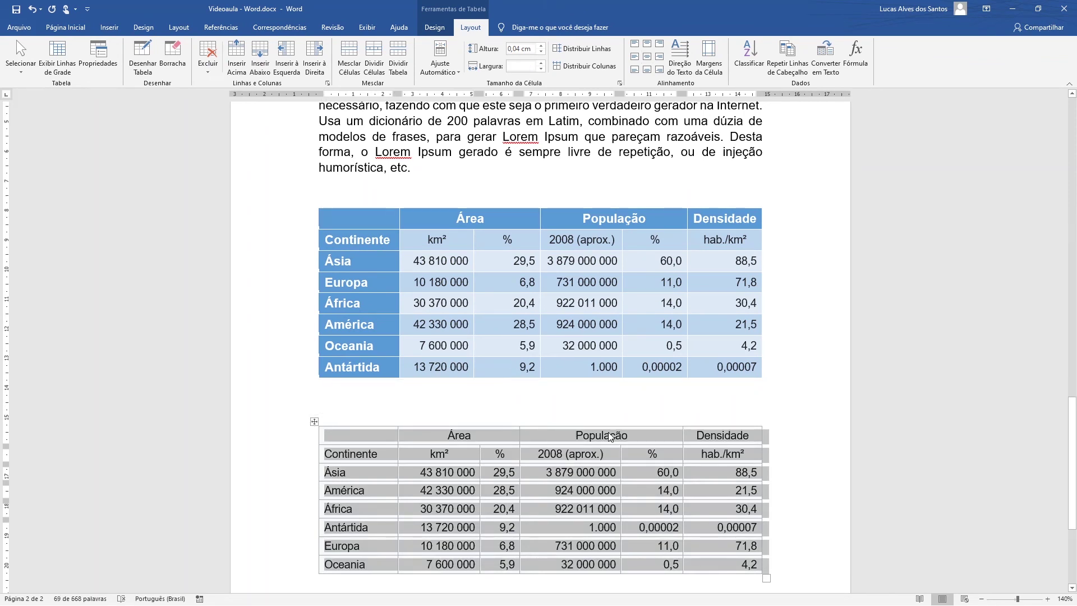
key("BackSpace")
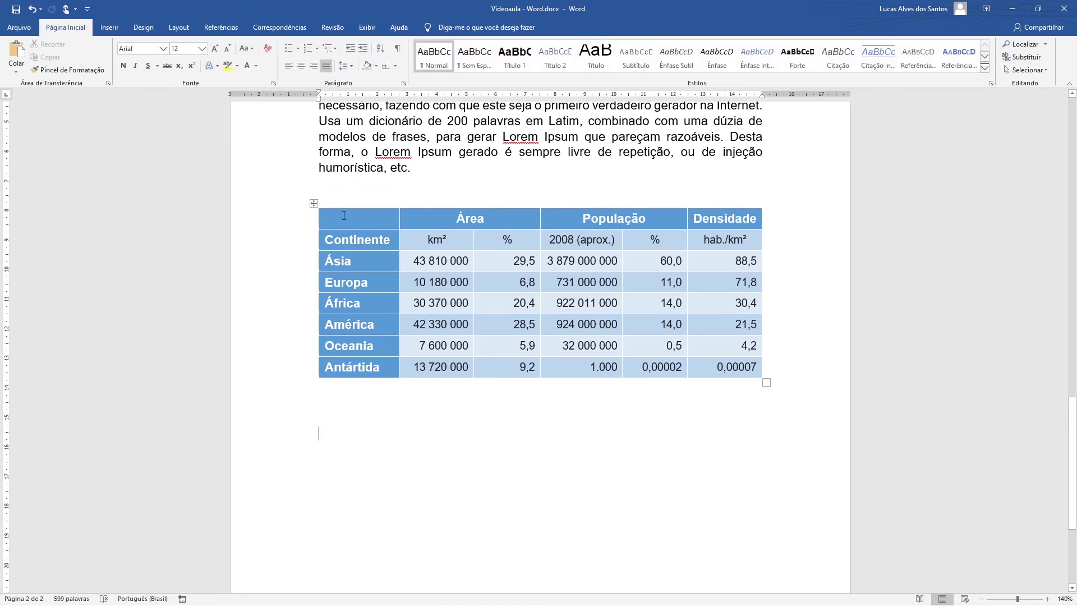
left_click(366, 217)
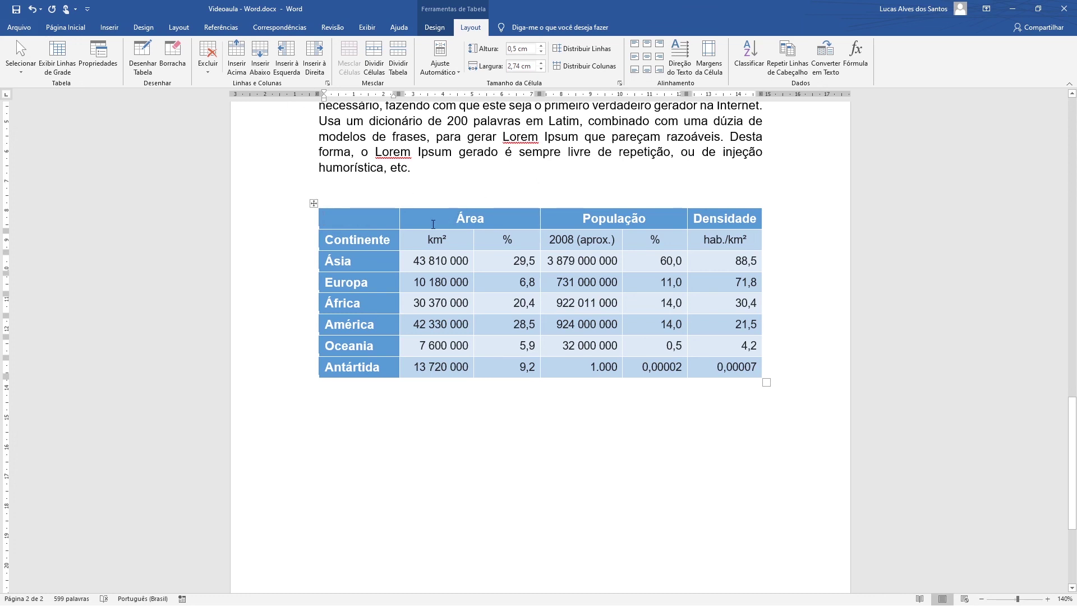
scroll(479, 271, "down", 5)
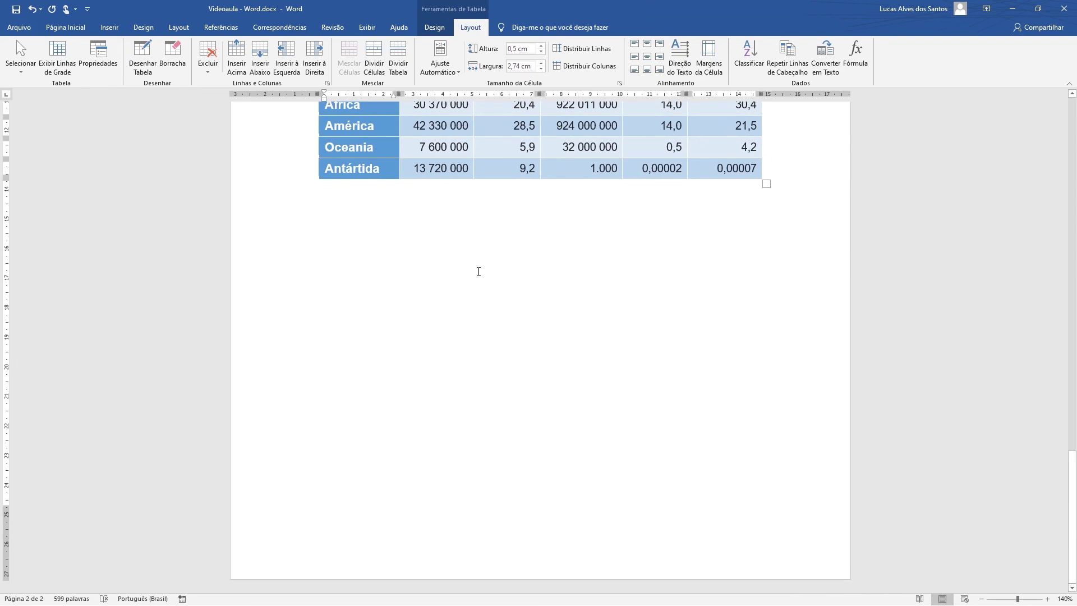
scroll(509, 241, "up", 1)
scroll(380, 163, "down", 1)
left_click_drag(420, 148, 729, 150)
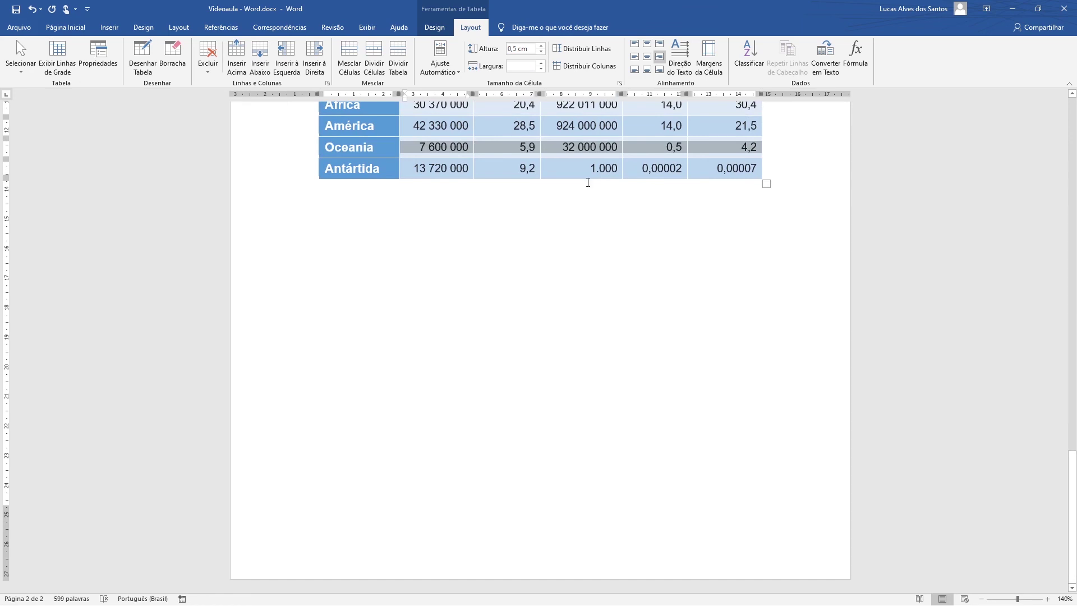
scroll(586, 179, "up", 4)
left_click_drag(449, 208, 669, 216)
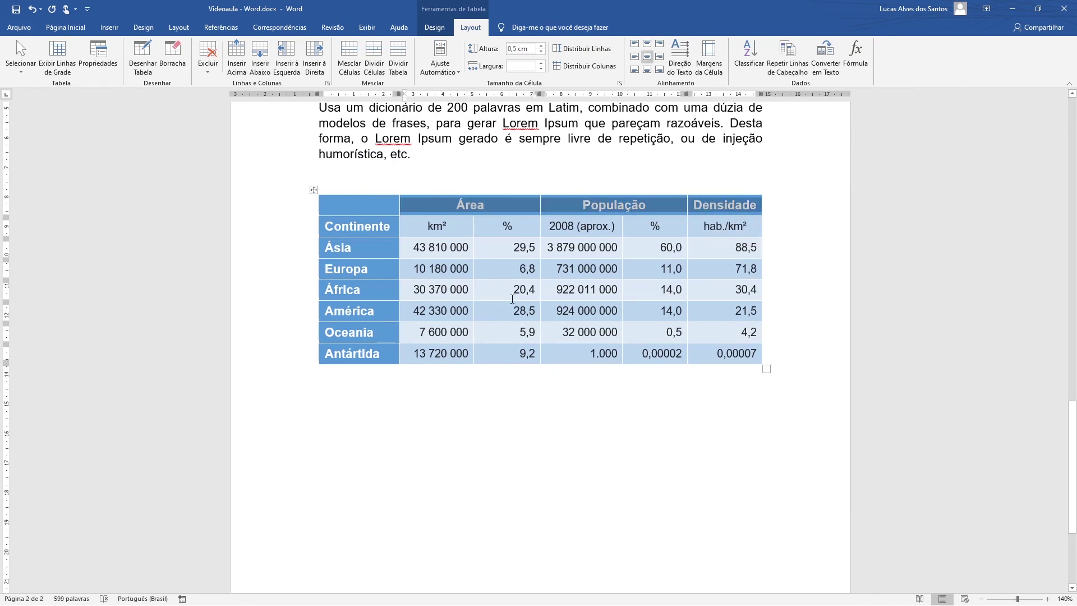
left_click(341, 230)
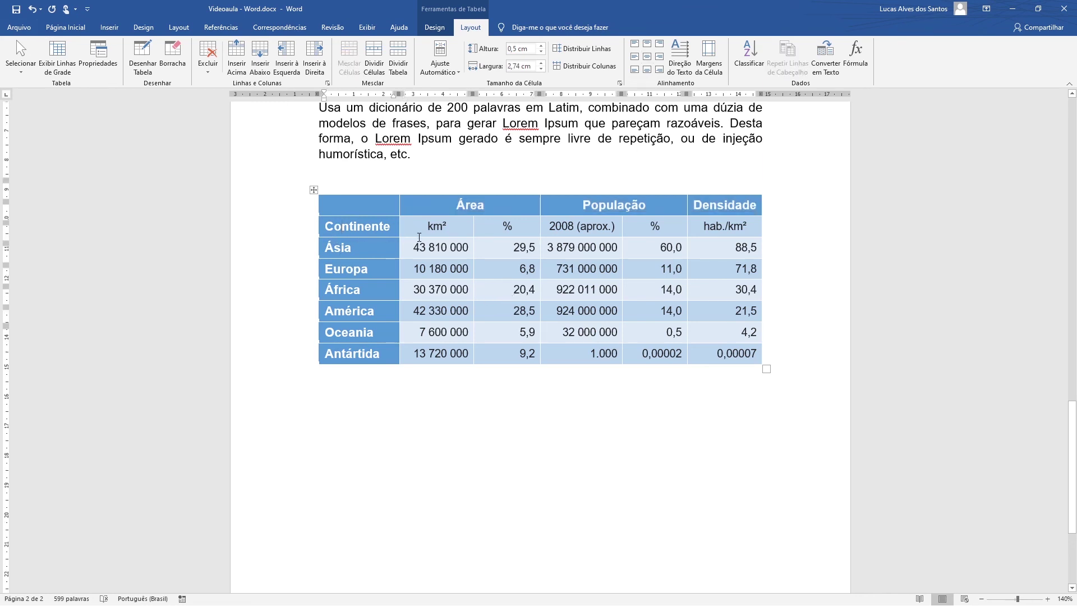
Insert a long run of blank rows below the África row so the blue table extends onto the next page.
scroll(419, 241, "down", 2)
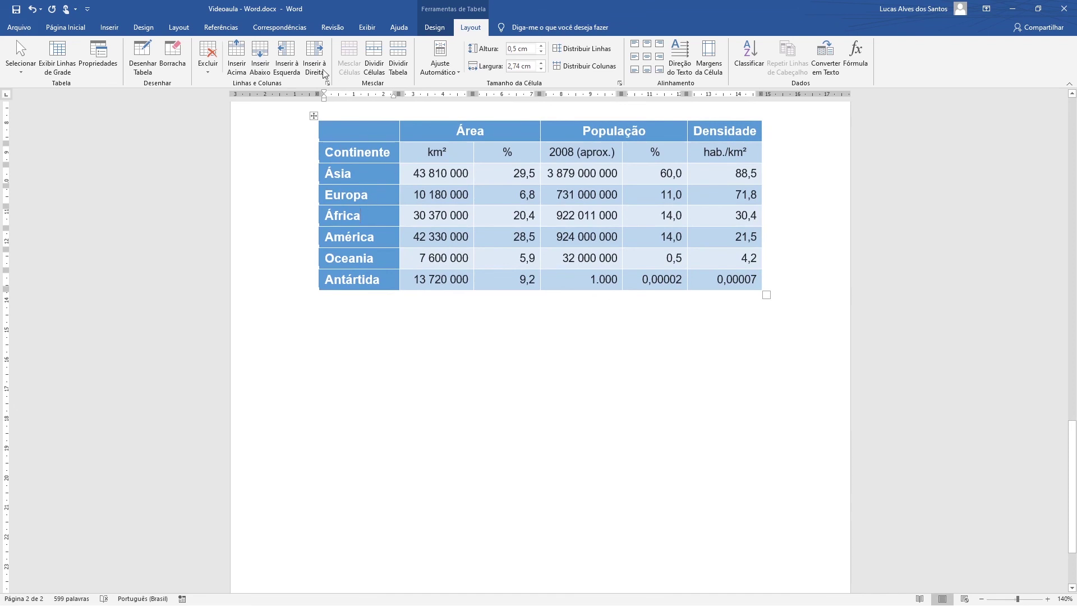
left_click(265, 65)
left_click(266, 66)
left_click(266, 65)
left_click(266, 65)
left_click(266, 65)
left_click(266, 65)
left_click(265, 65)
left_click(264, 63)
left_click(265, 63)
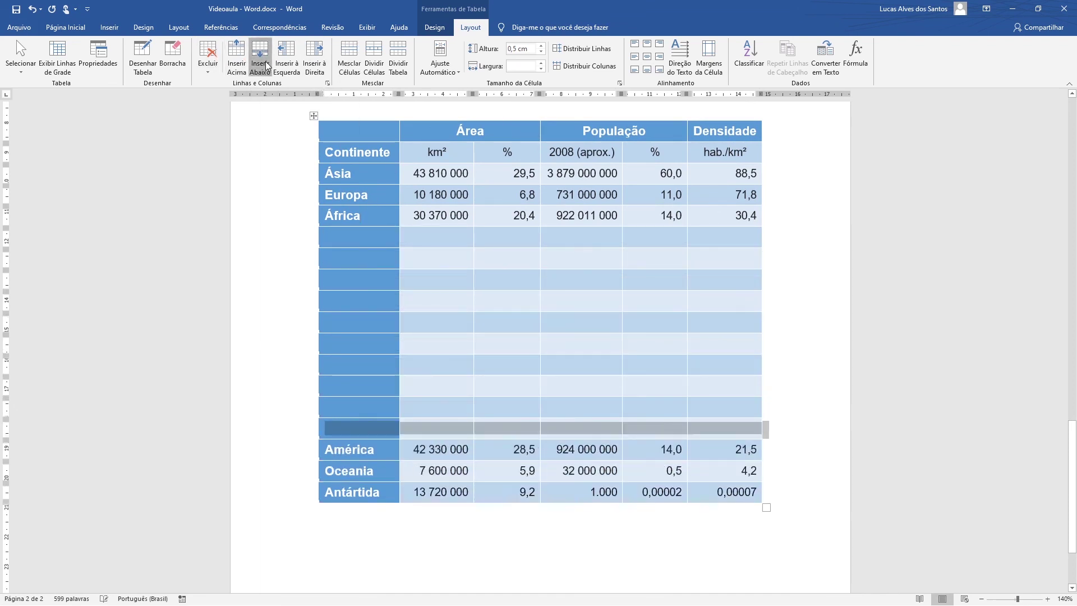
left_click(264, 63)
left_click(264, 63)
left_click(265, 63)
left_click(265, 63)
left_click(264, 63)
left_click(265, 63)
left_click(264, 63)
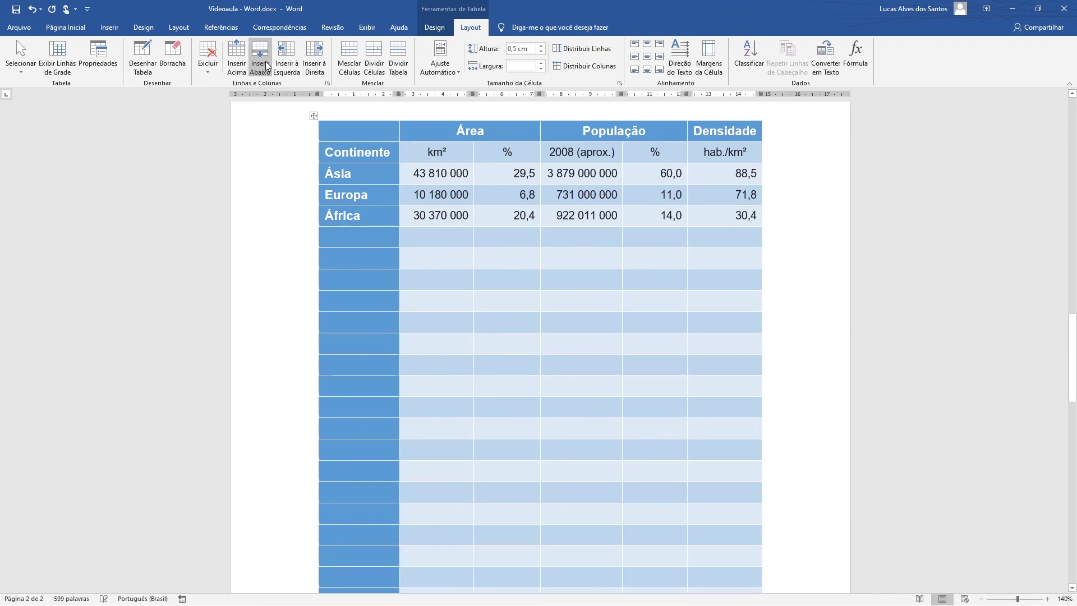
scroll(769, 213, "down", 12)
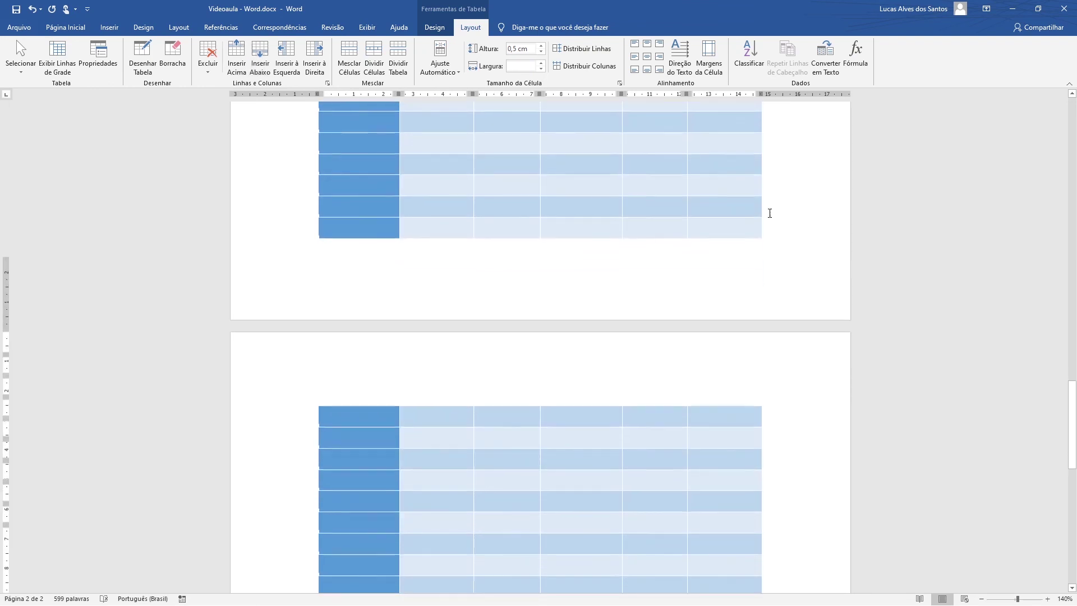
scroll(769, 213, "down", 3)
Insert several more blank rows among the empty rows near the end of the table's first page.
left_click(510, 252)
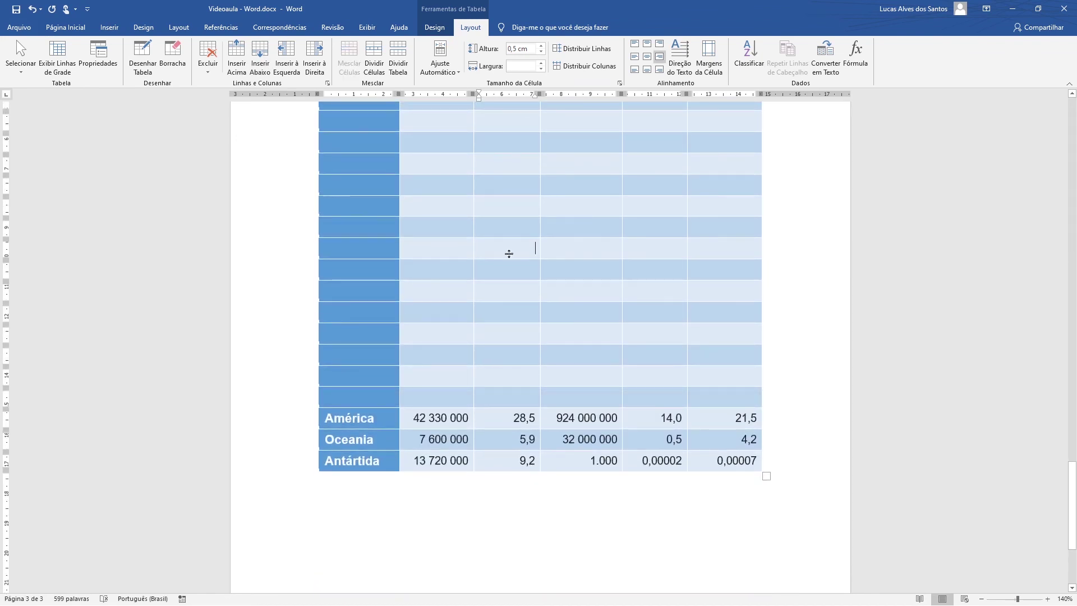
key("ctrl+Return")
scroll(510, 254, "up", 2)
left_click(421, 238)
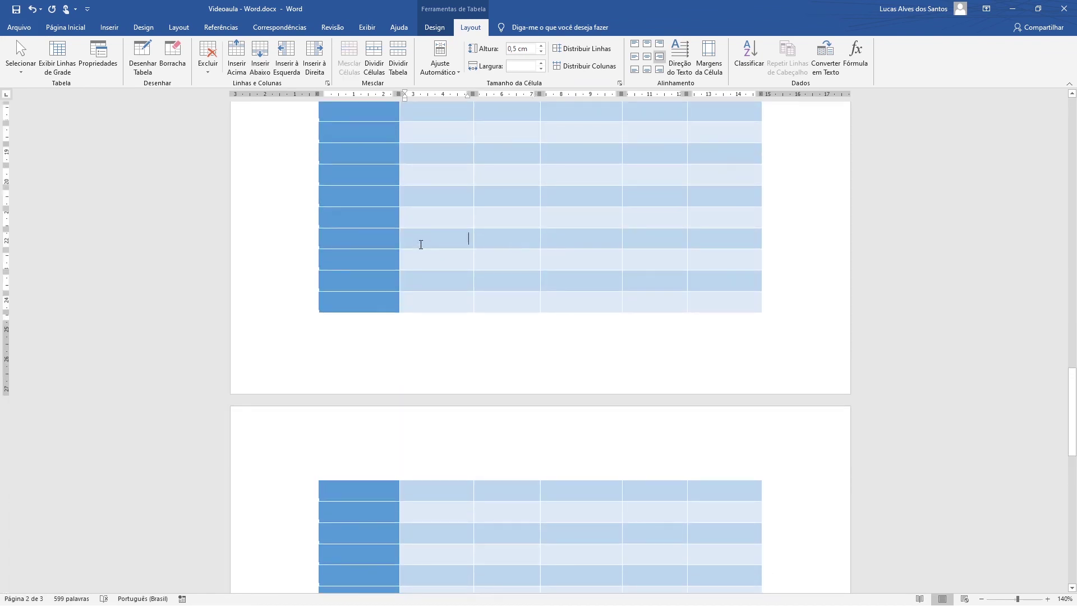
left_click(260, 57)
left_click(260, 57)
left_click(261, 57)
left_click(261, 58)
left_click(260, 57)
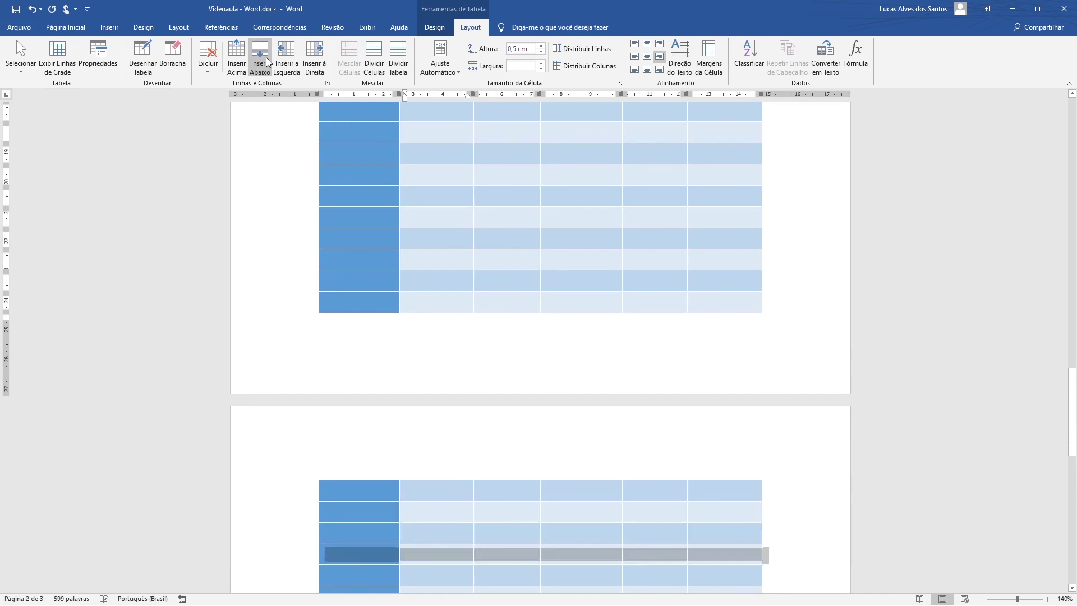
left_click(260, 57)
left_click(260, 57)
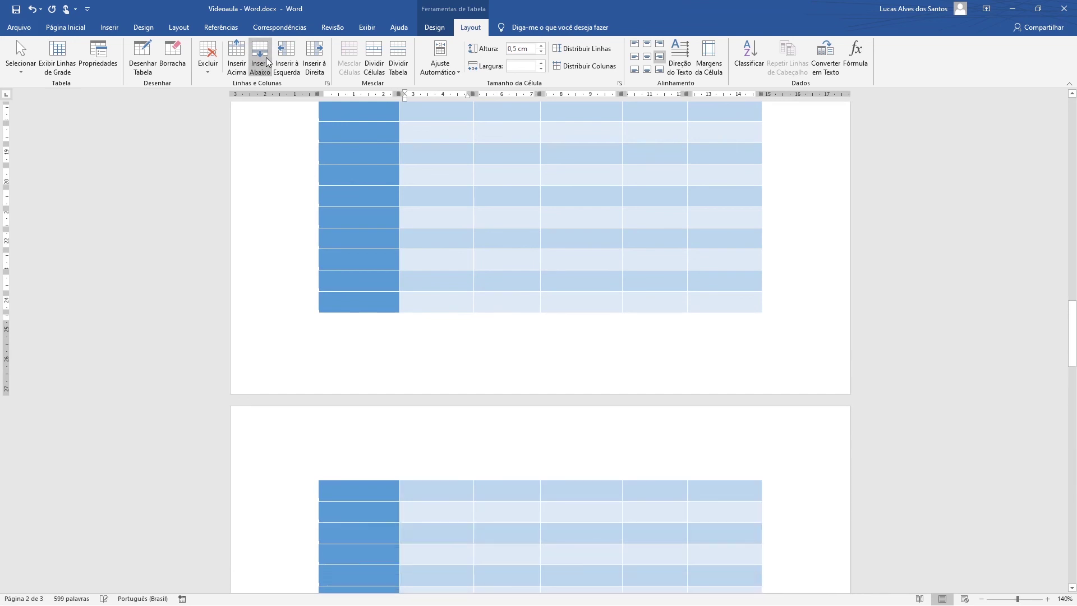
Check how the lengthened table breaks across pages and whether its header appears on each one.
scroll(482, 237, "down", 3)
scroll(482, 237, "up", 4)
scroll(482, 237, "down", 5)
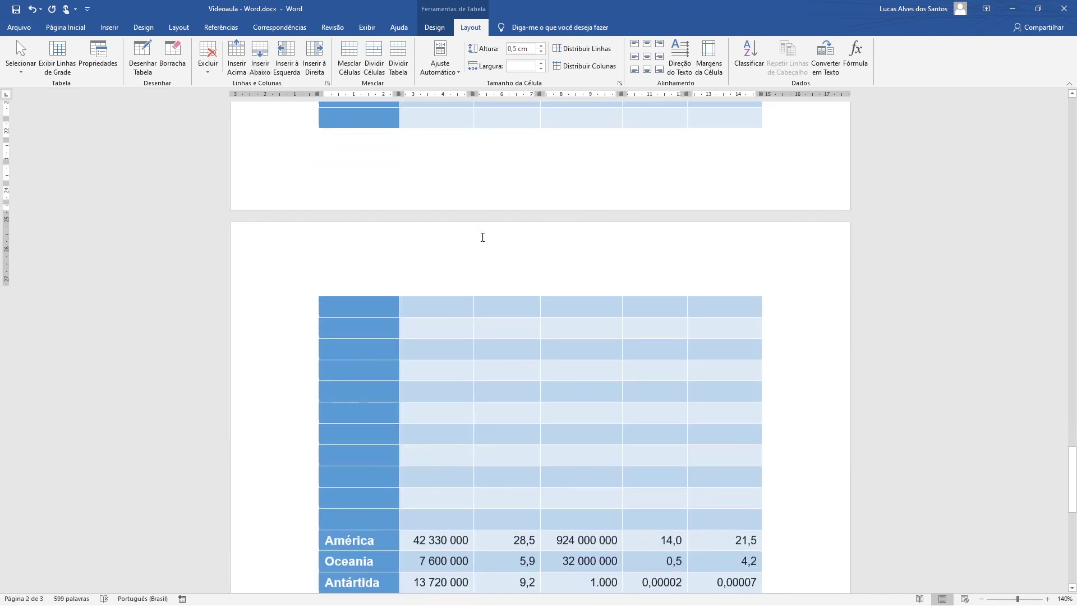
scroll(483, 237, "up", 12)
scroll(481, 234, "down", 12)
scroll(460, 244, "up", 1)
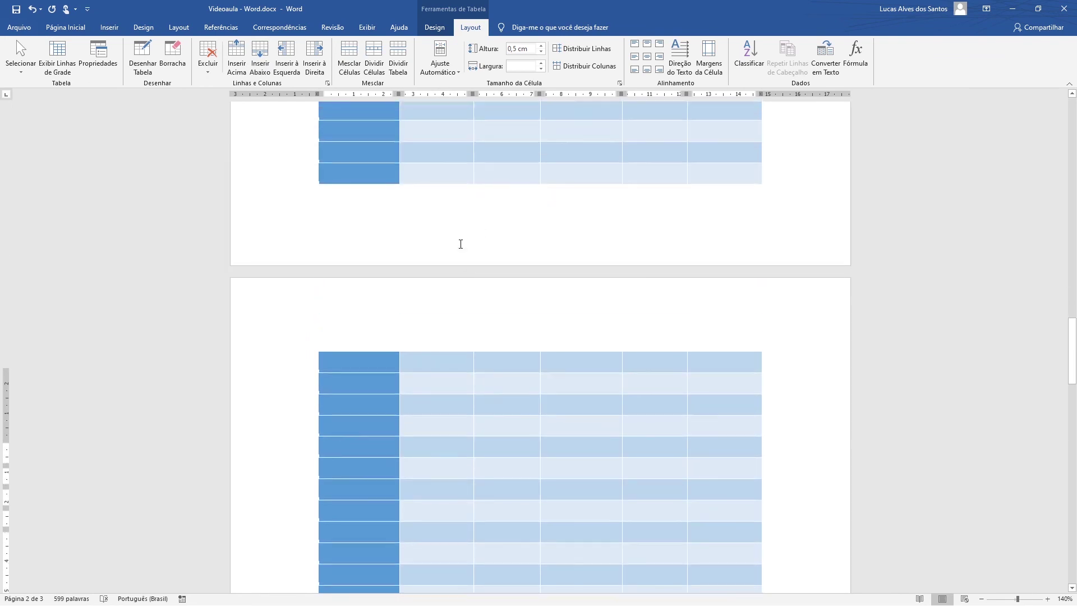
scroll(460, 244, "up", 3)
scroll(457, 308, "down", 1)
scroll(408, 409, "up", 10)
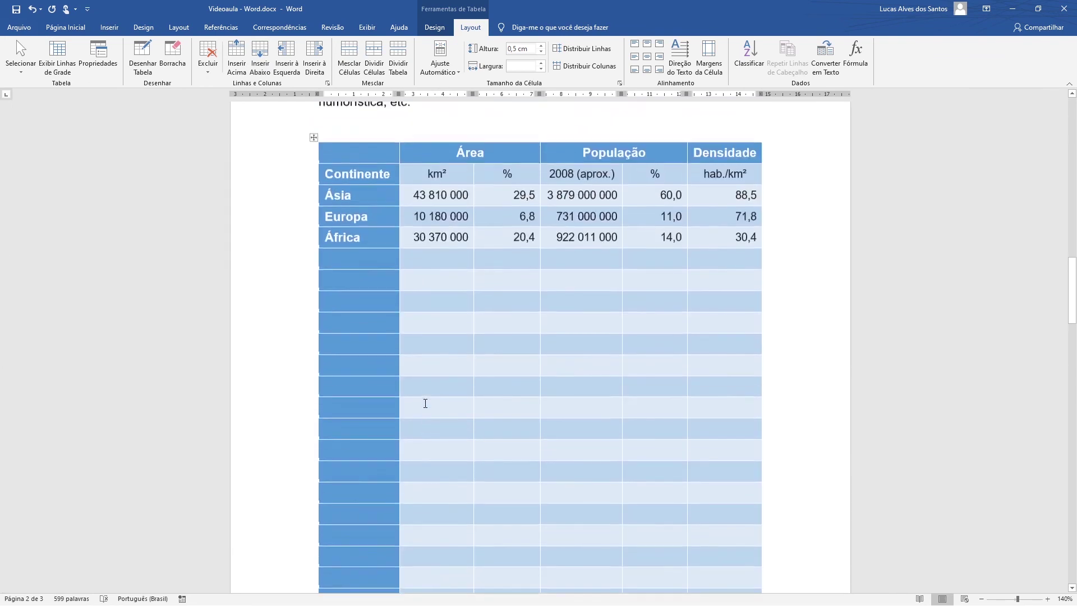
Turn on header row repetition across pages for the blue table's first row with Área, População and Densidade.
scroll(426, 403, "up", 4)
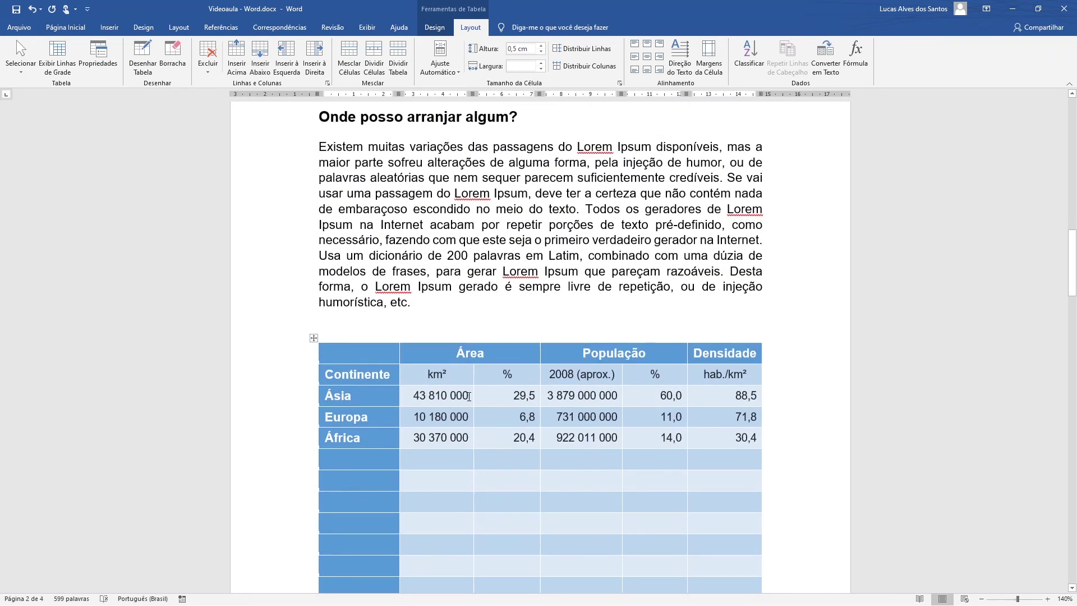
scroll(469, 396, "up", 3)
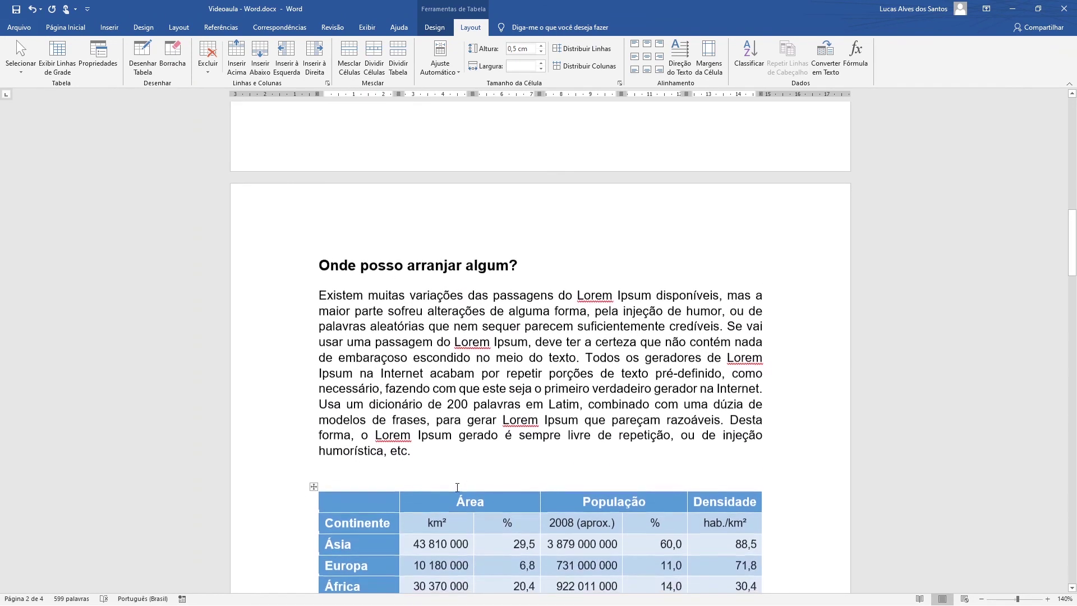
left_click(355, 498)
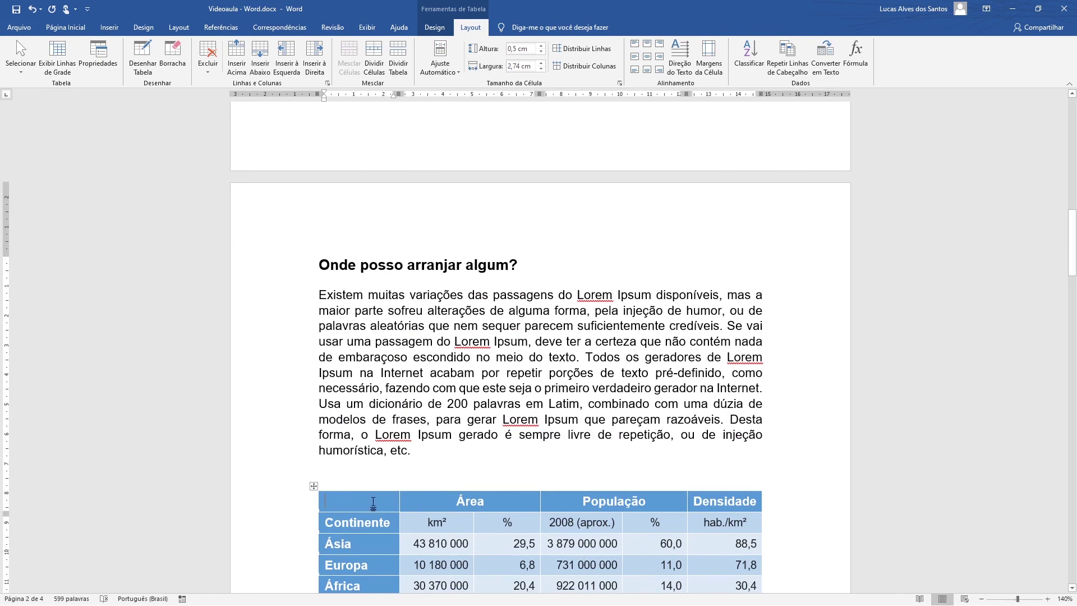
left_click(784, 74)
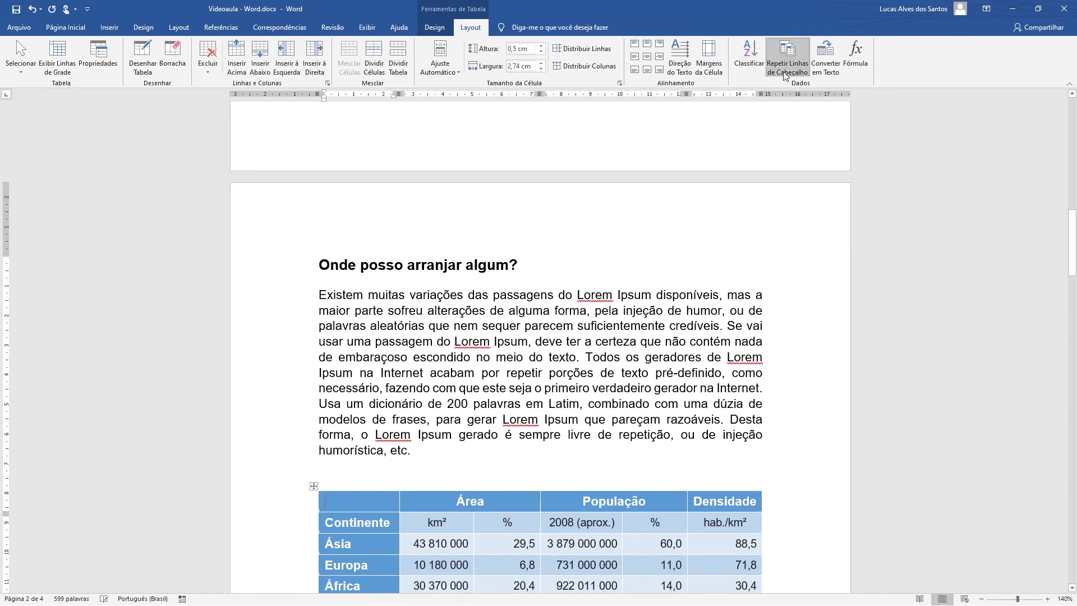
scroll(708, 225, "down", 10)
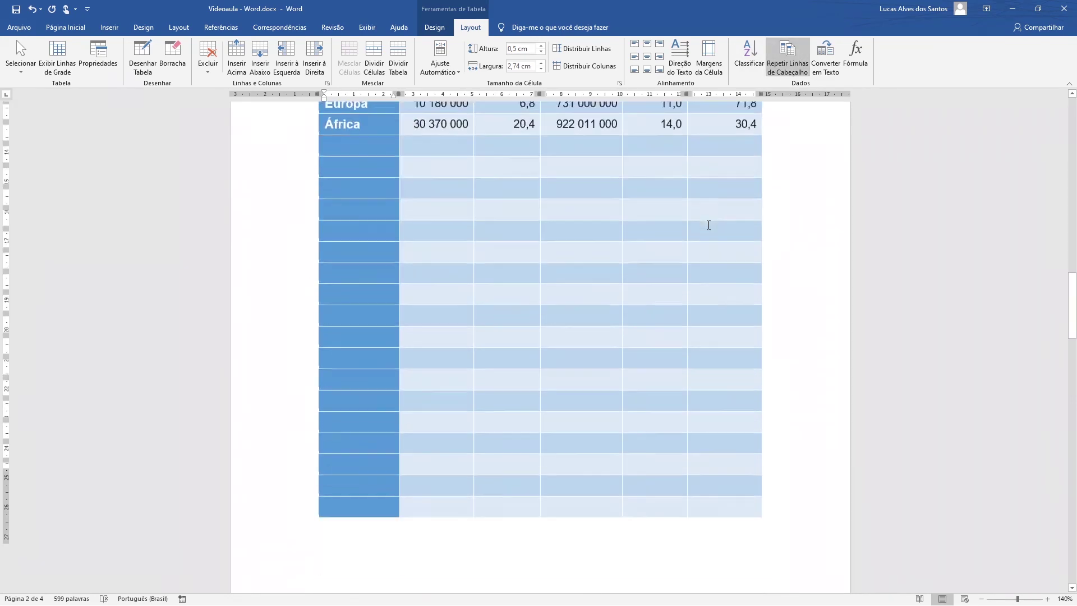
scroll(710, 223, "up", 4)
scroll(710, 223, "up", 6)
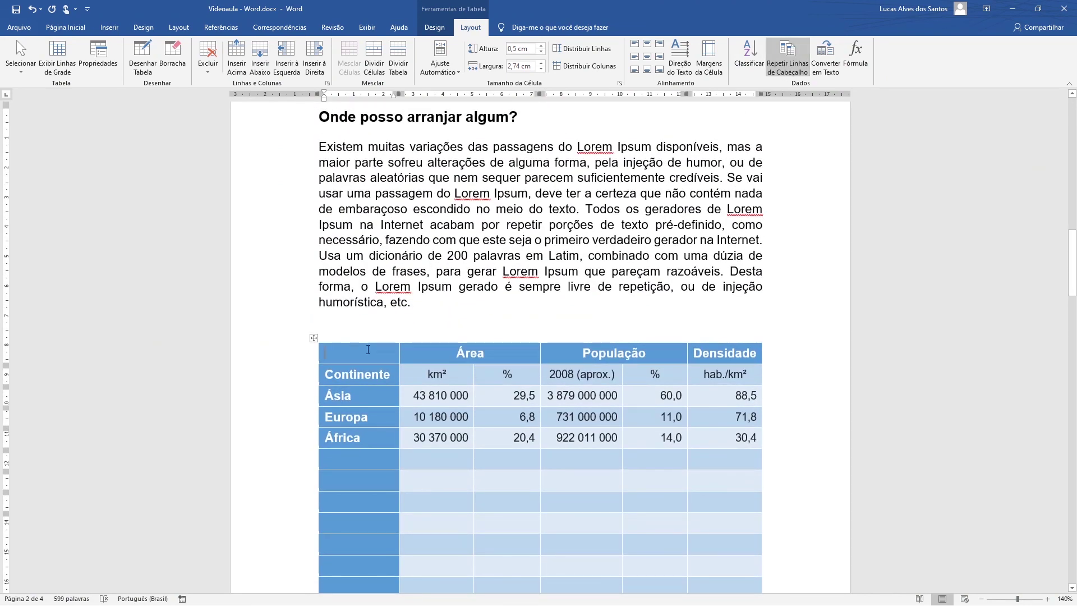
Examine the blue table from its first row to the Antártida row, checking whether the Área, População and Densidade header repeats on every page.
left_click_drag(362, 352, 712, 355)
scroll(388, 350, "down", 4)
scroll(388, 350, "down", 6)
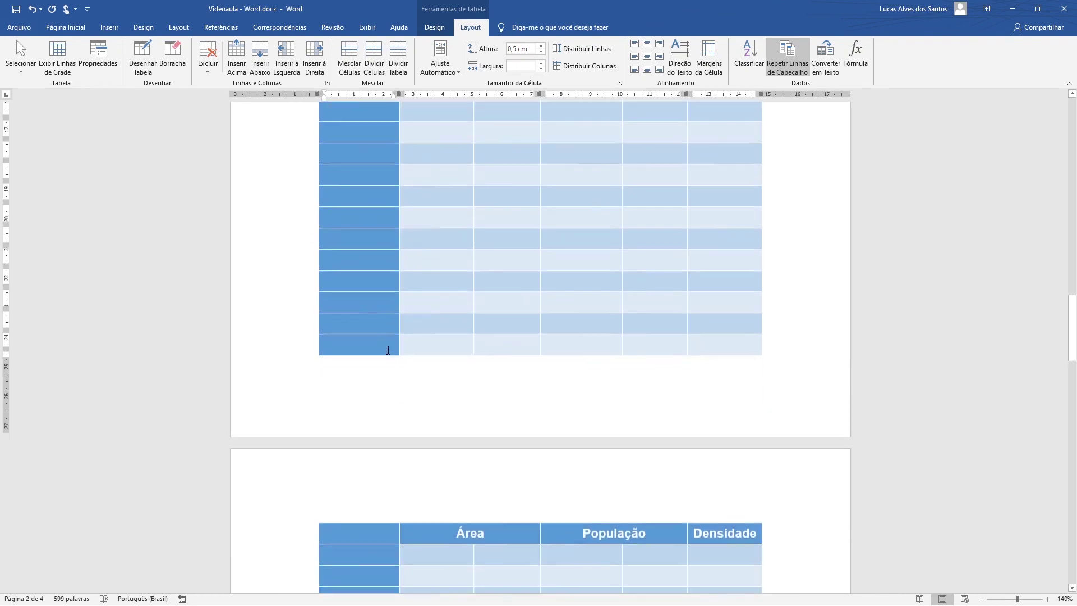
left_click(361, 417)
scroll(415, 420, "down", 1)
scroll(415, 419, "down", 1)
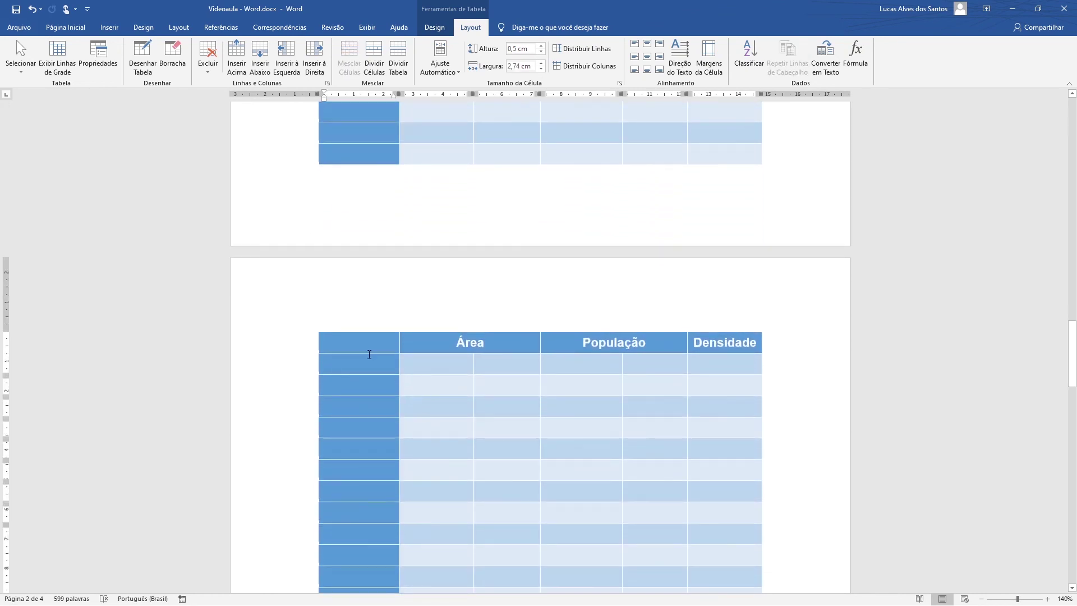
scroll(522, 362, "down", 15)
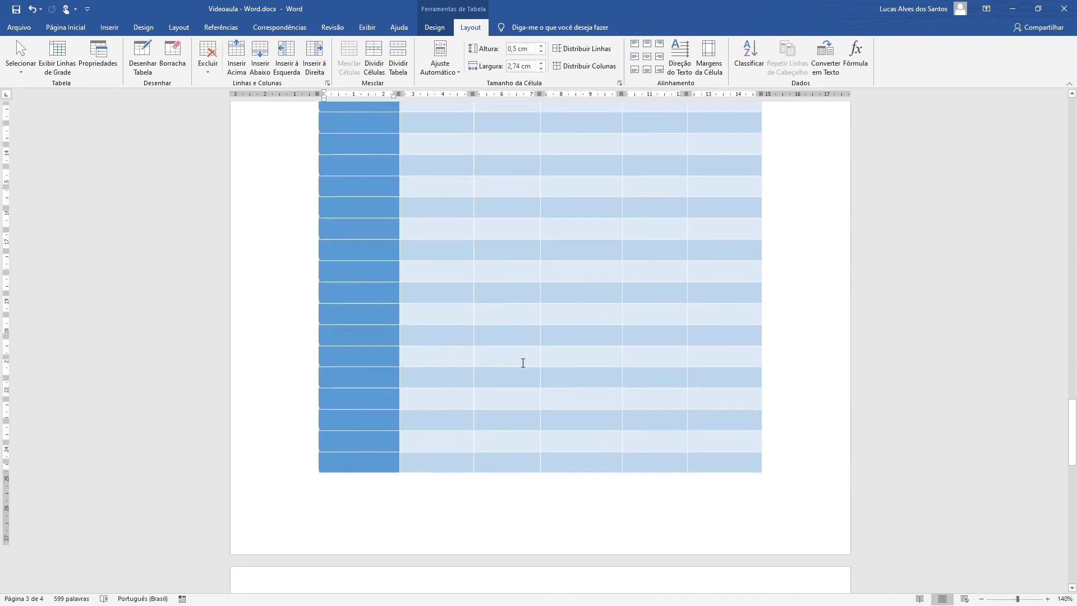
scroll(522, 363, "down", 9)
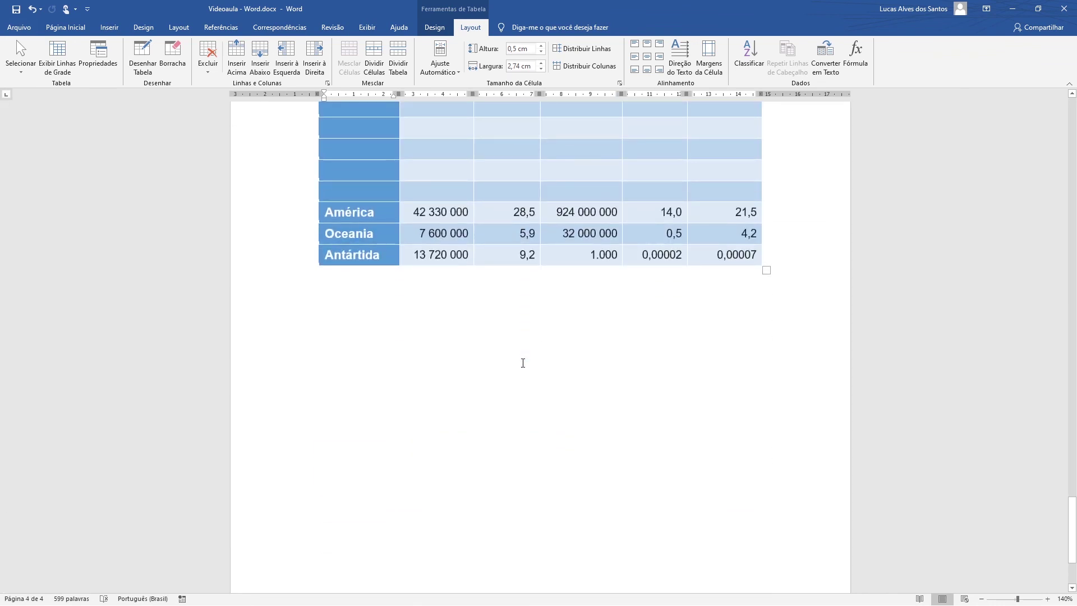
scroll(522, 363, "up", 10)
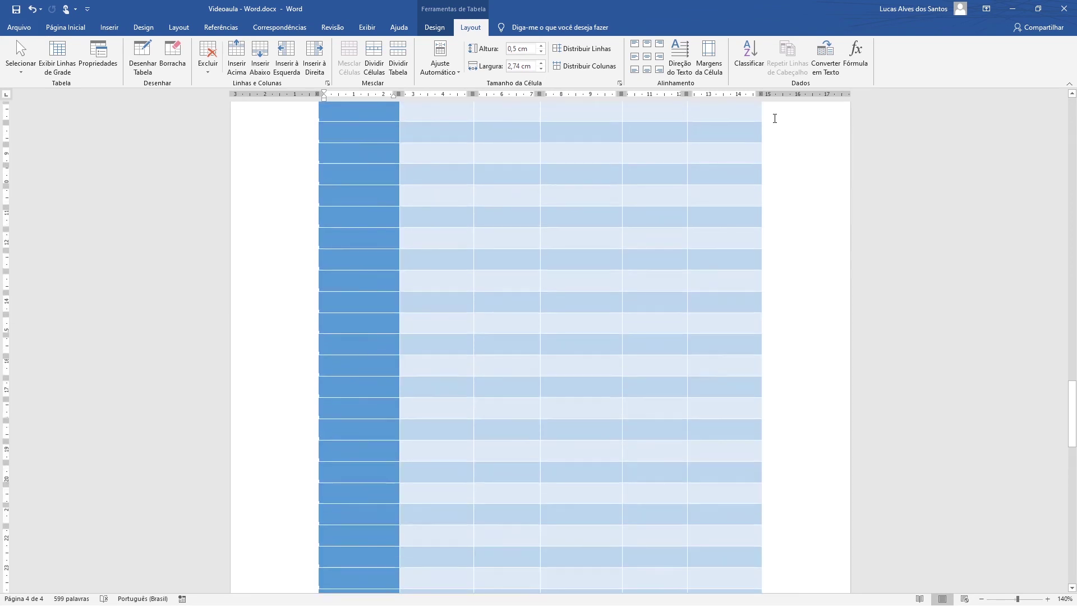
scroll(639, 209, "up", 10)
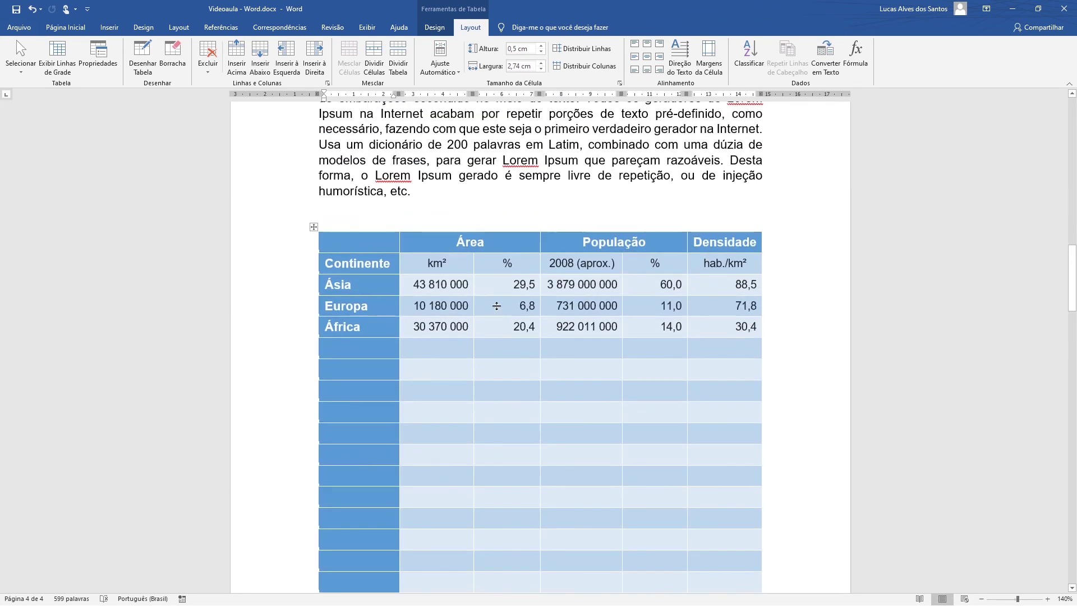
left_click(499, 285)
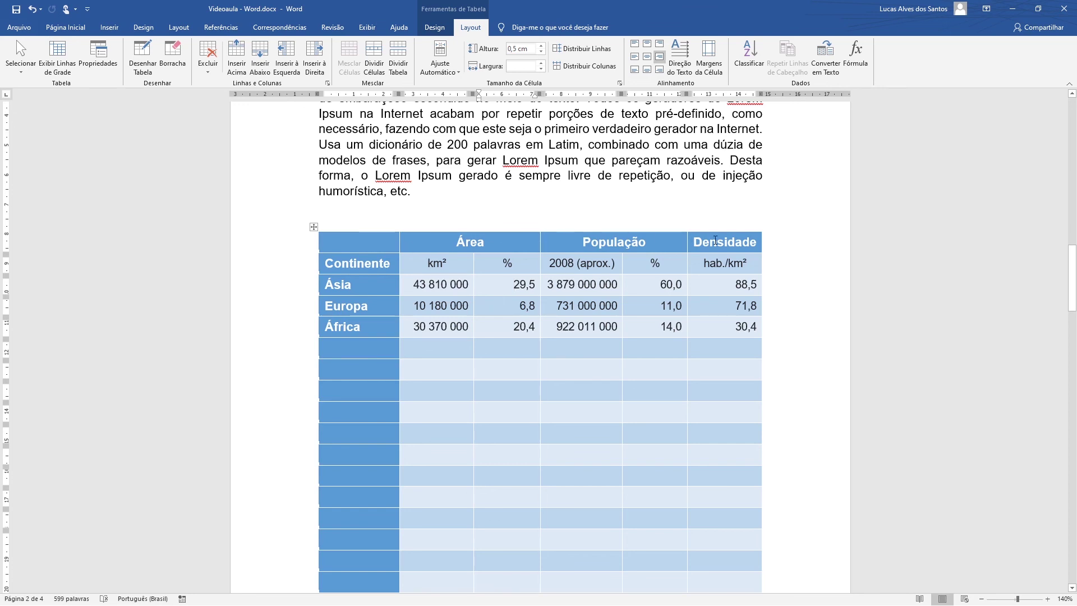
scroll(602, 236, "down", 10)
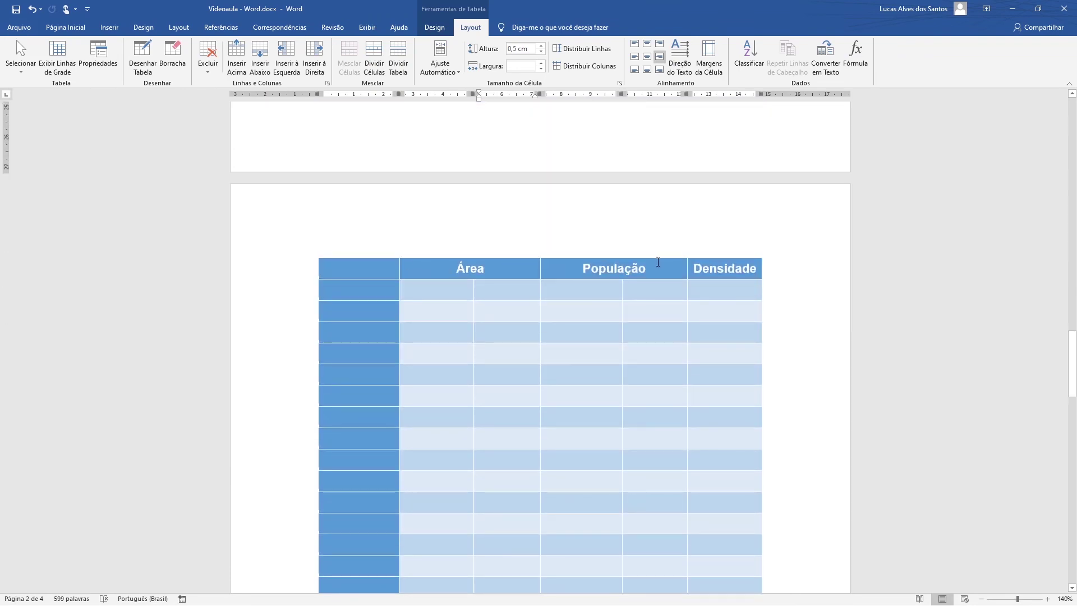
scroll(540, 443, "down", 10)
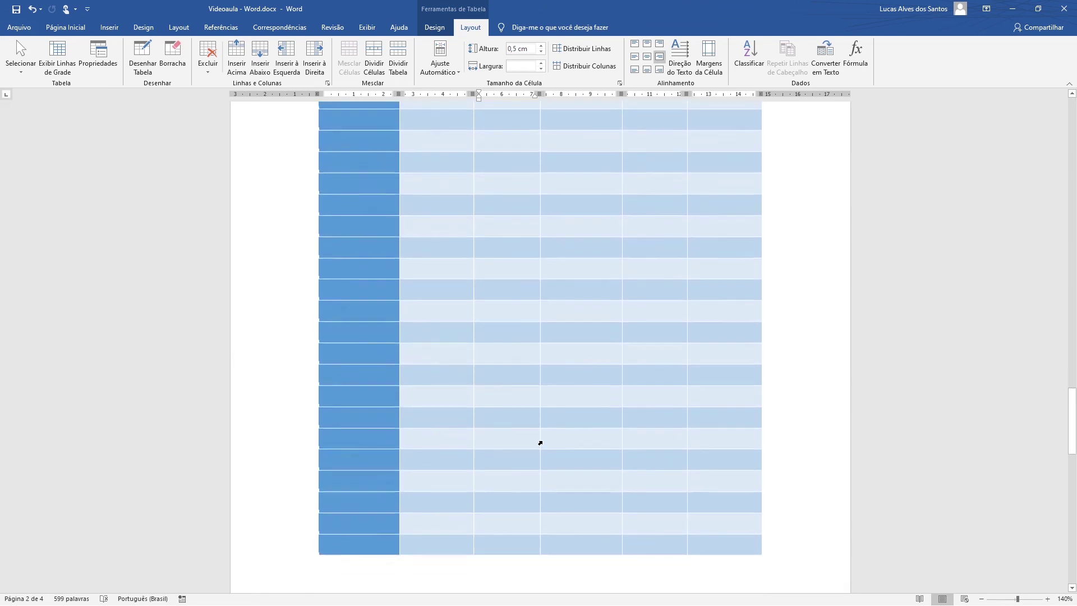
scroll(540, 443, "down", 10)
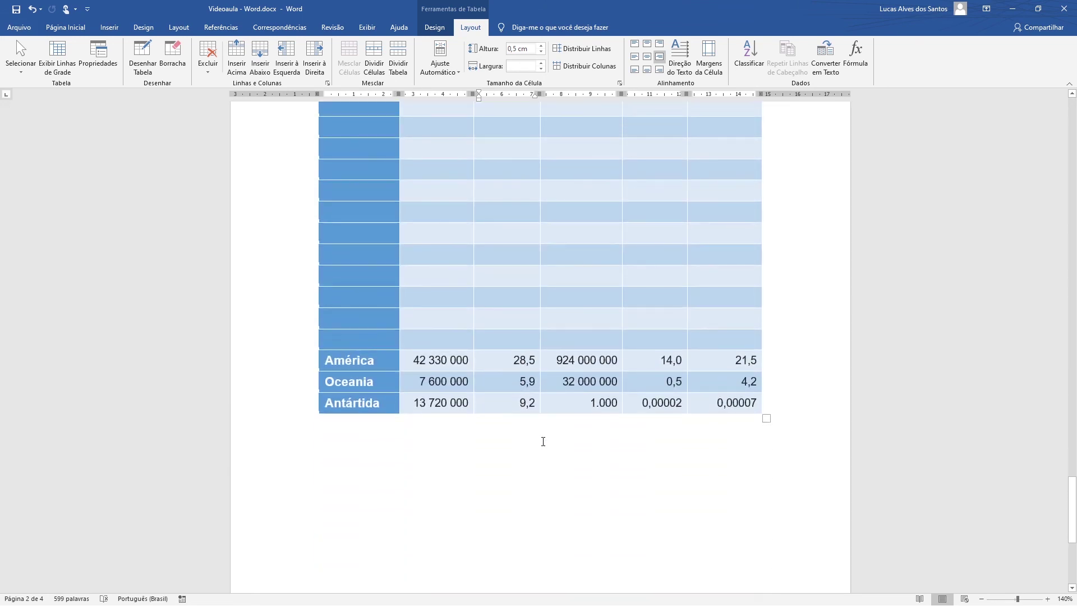